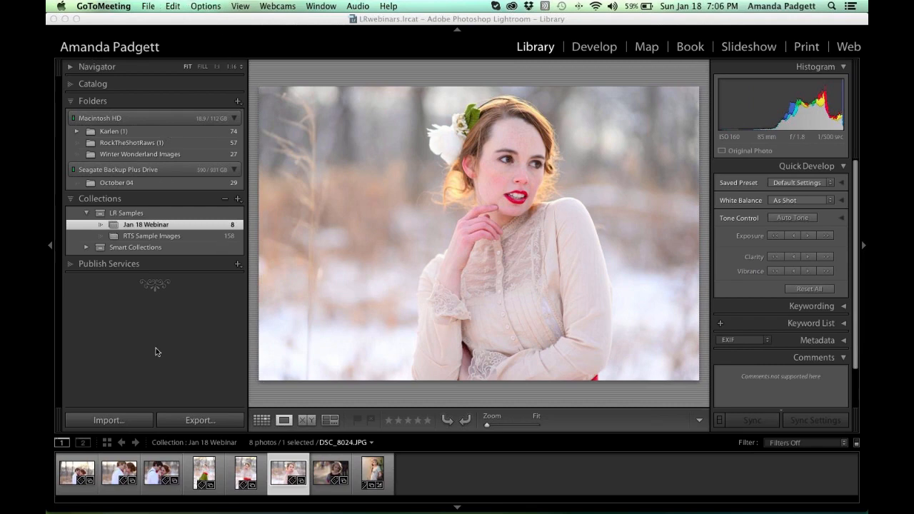
# - Expand the Catalog section in the Library and open the photo import dialog
pyautogui.click(174, 90)
pyautogui.click(137, 8)
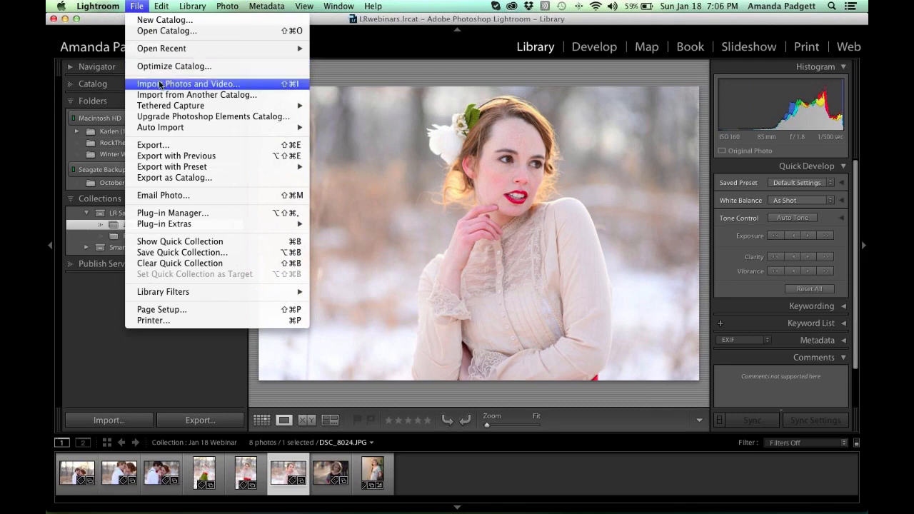
pyautogui.click(102, 421)
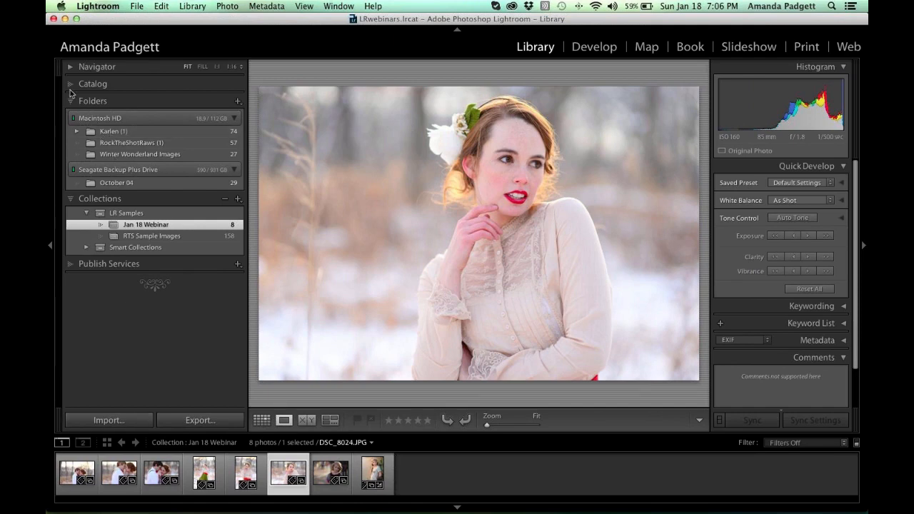
pyautogui.click(72, 85)
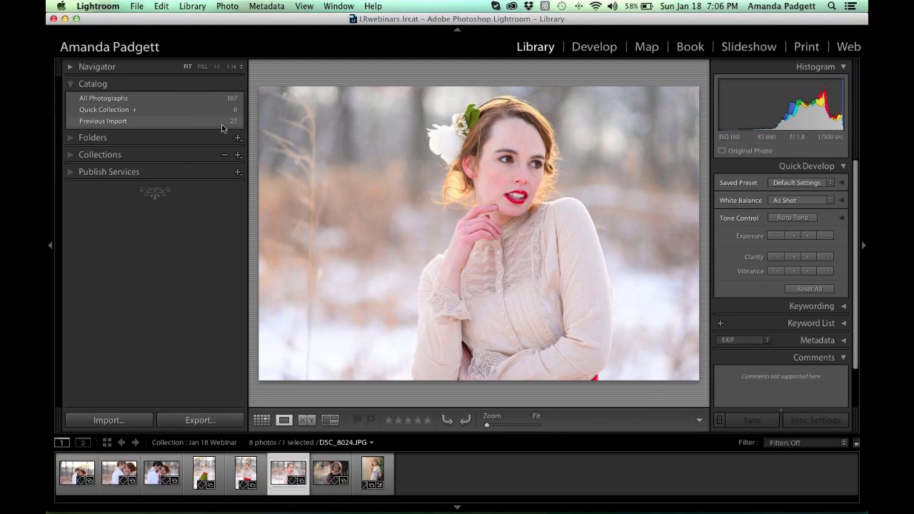
pyautogui.click(109, 420)
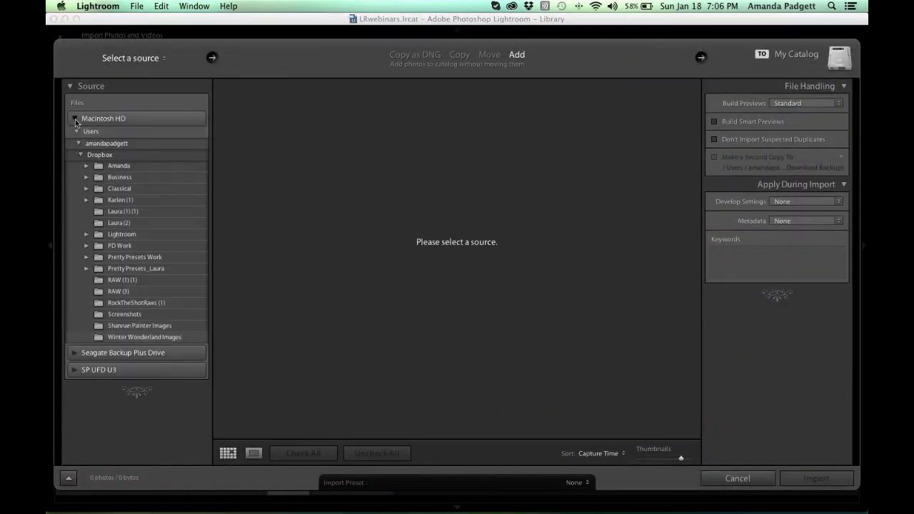
# - Choose the October 12 folder inside 2014 on the Seagate Backup Plus Drive as the import source
pyautogui.click(75, 120)
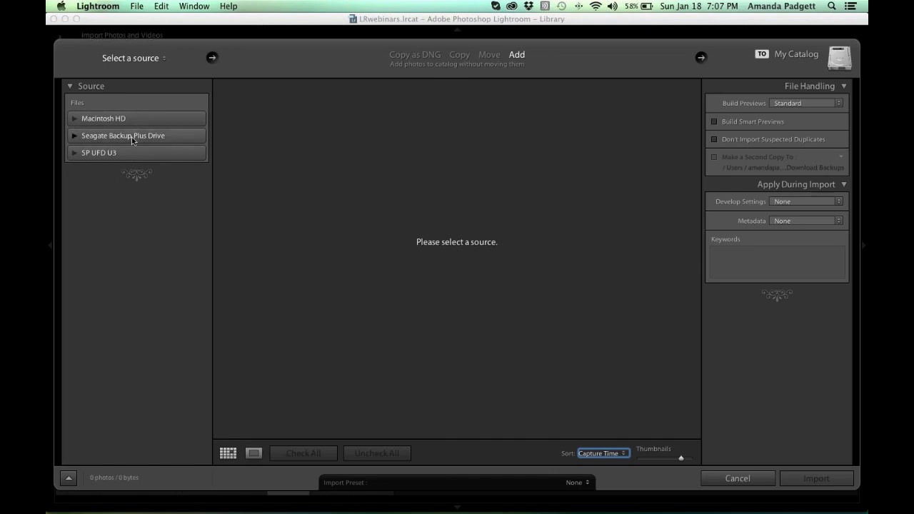
pyautogui.click(93, 137)
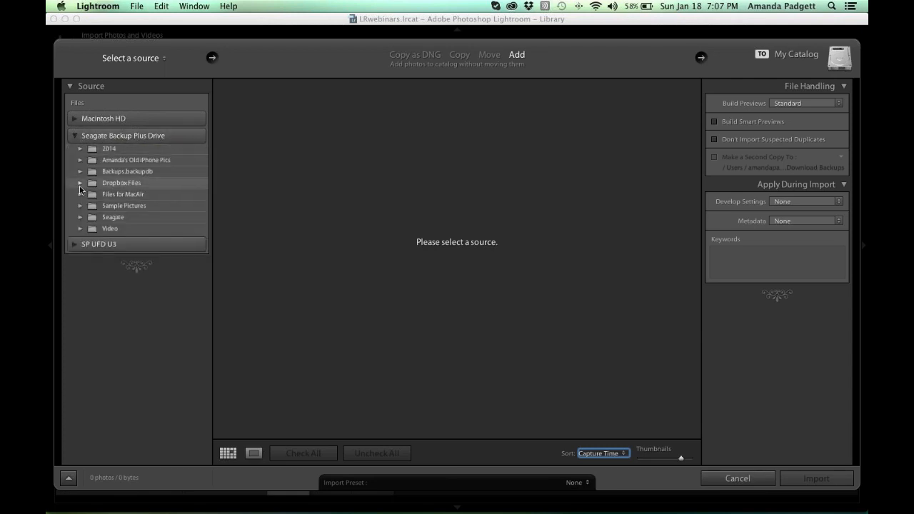
pyautogui.click(75, 245)
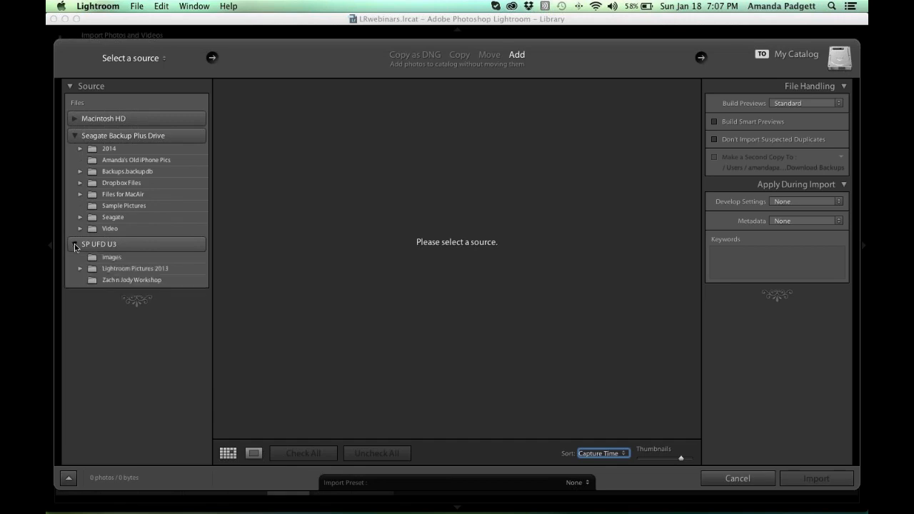
pyautogui.click(75, 245)
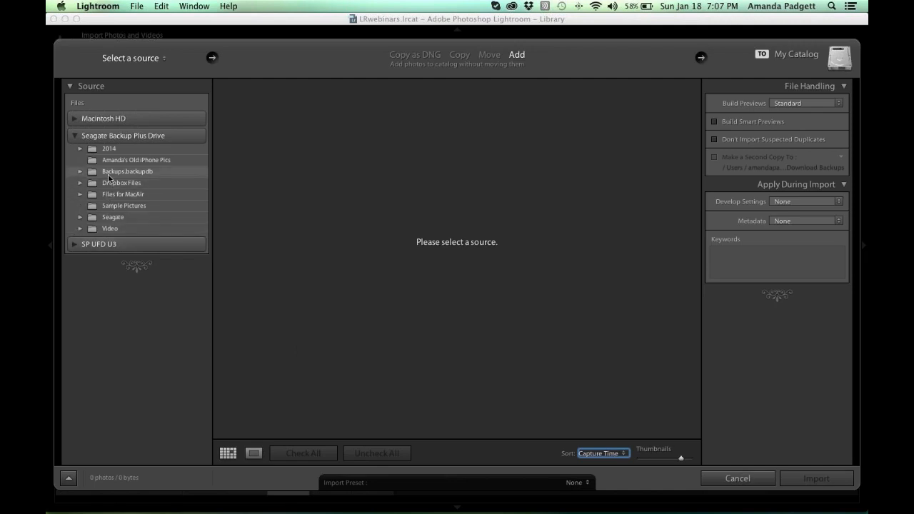
pyautogui.click(80, 149)
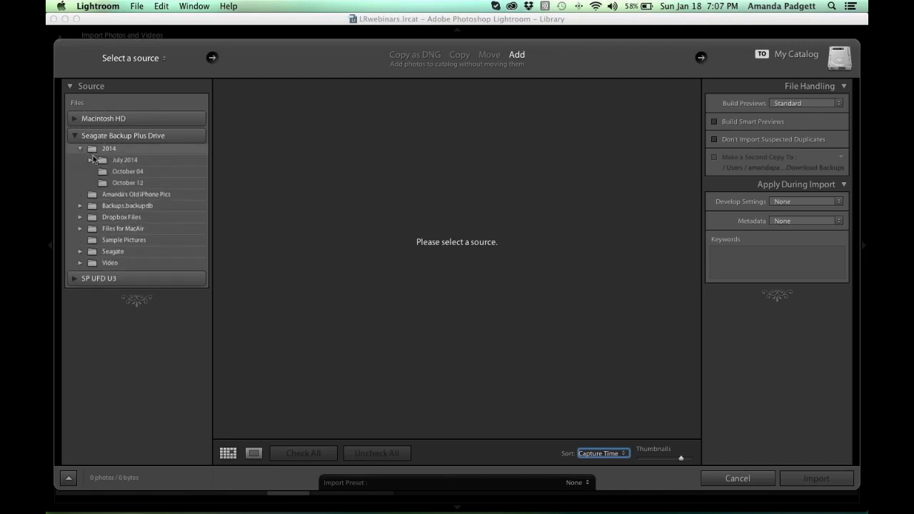
pyautogui.click(127, 174)
pyautogui.click(125, 182)
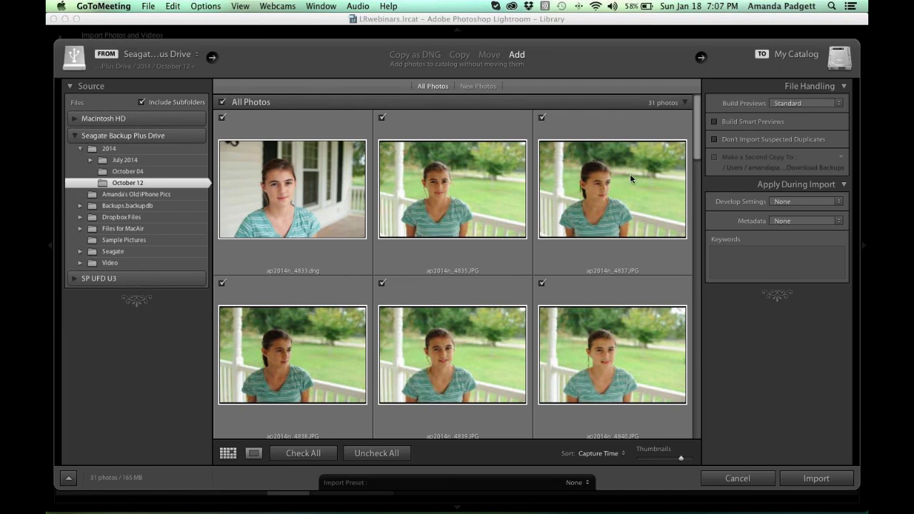
# - Compare the Copy and Add import methods, ending on Add
pyautogui.click(756, 269)
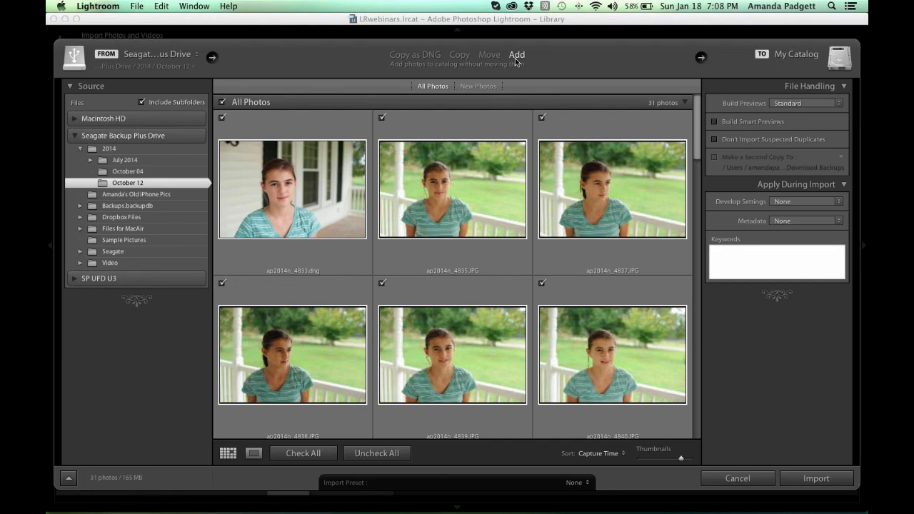
pyautogui.click(459, 56)
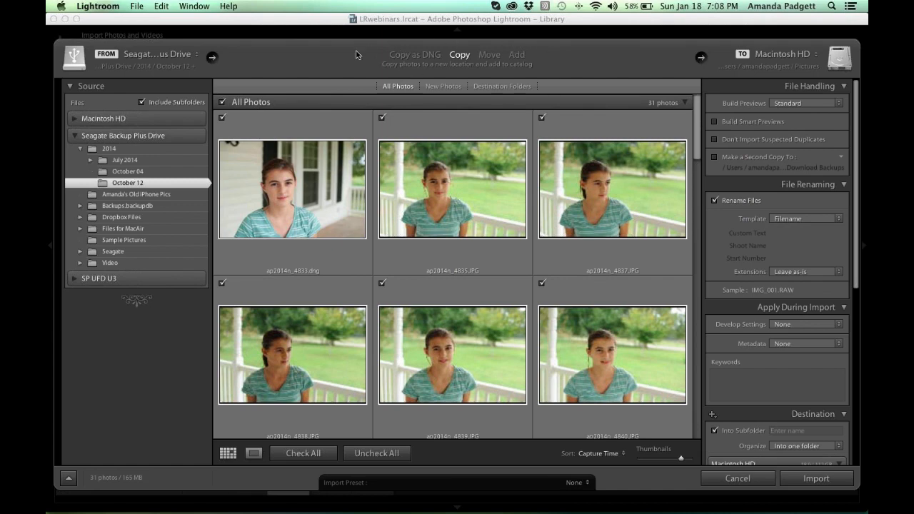
pyautogui.click(517, 55)
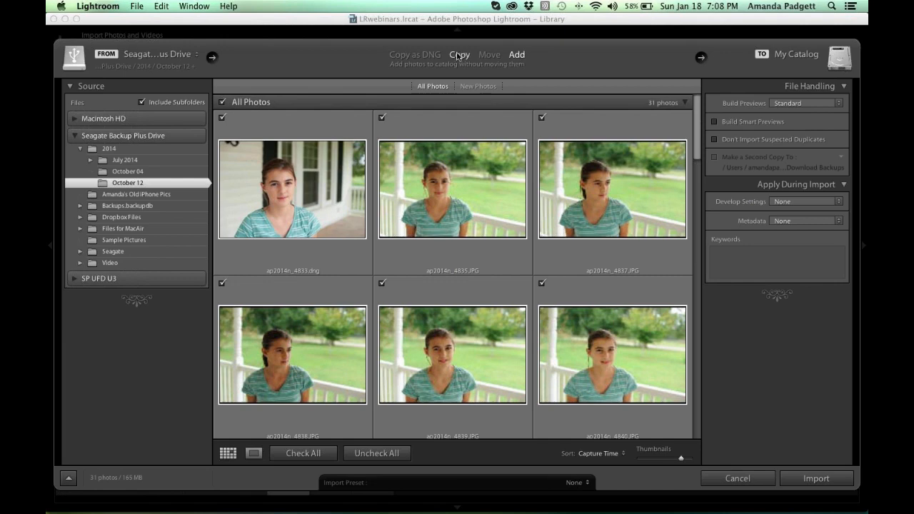
pyautogui.click(459, 56)
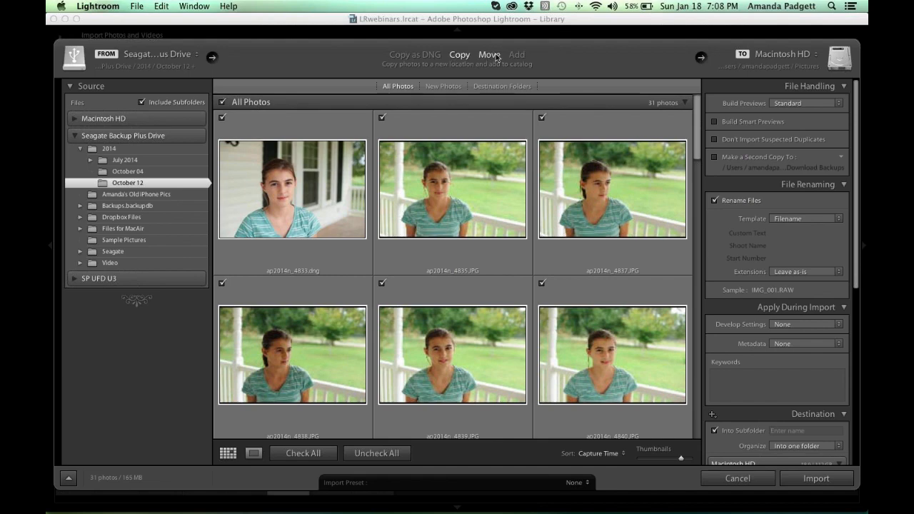
pyautogui.click(516, 55)
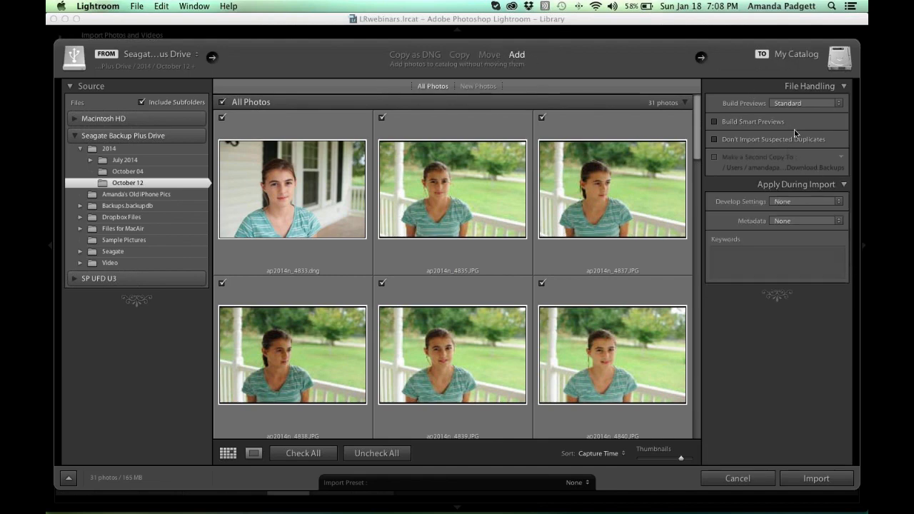
# - Enter the keywords "Georgia, summer" for the photos being imported
pyautogui.click(738, 267)
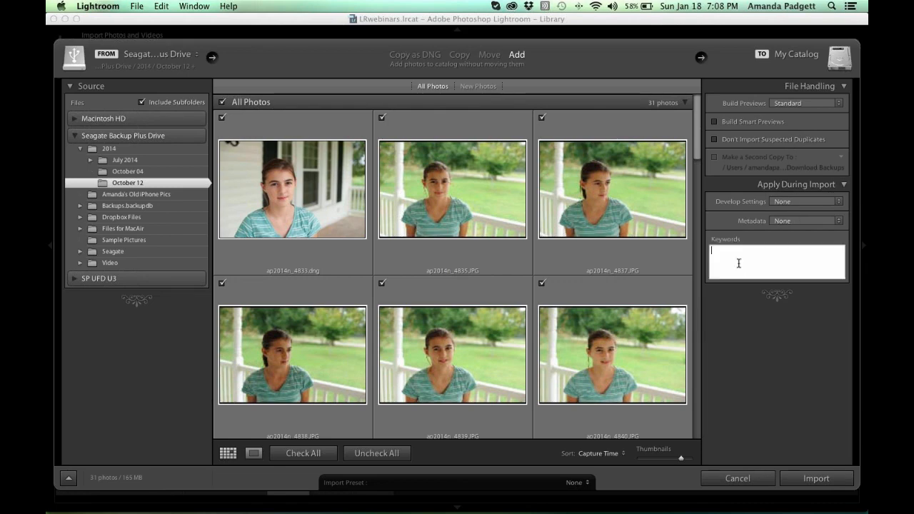
pyautogui.write('Georgia')
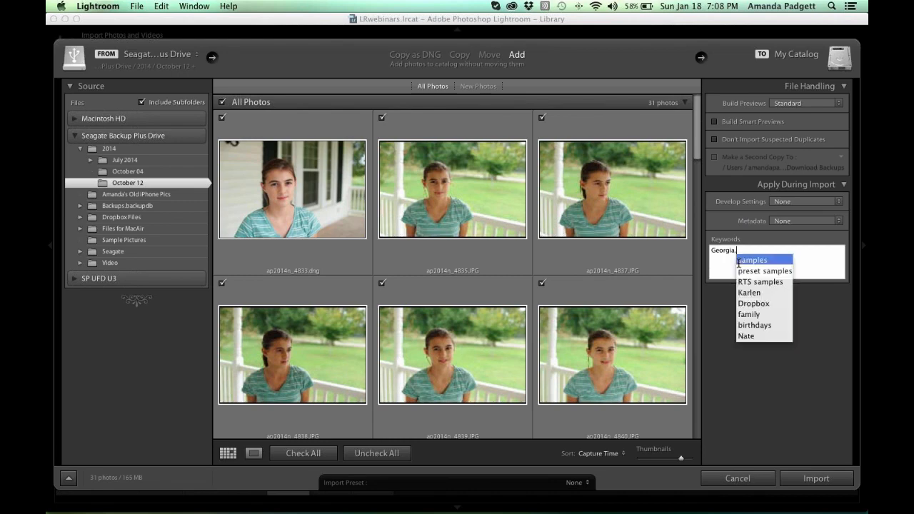
pyautogui.write(',')
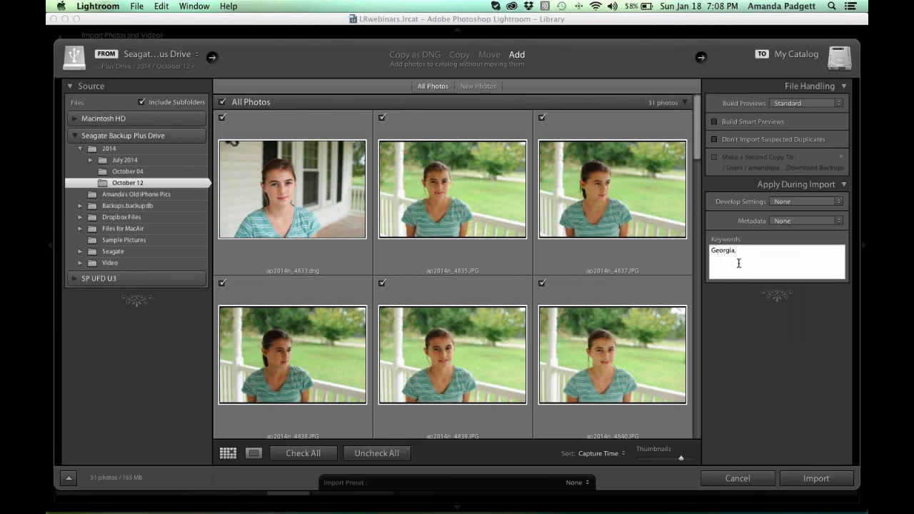
pyautogui.write(' summer')
pyautogui.press('Return')
pyautogui.press('Tab')
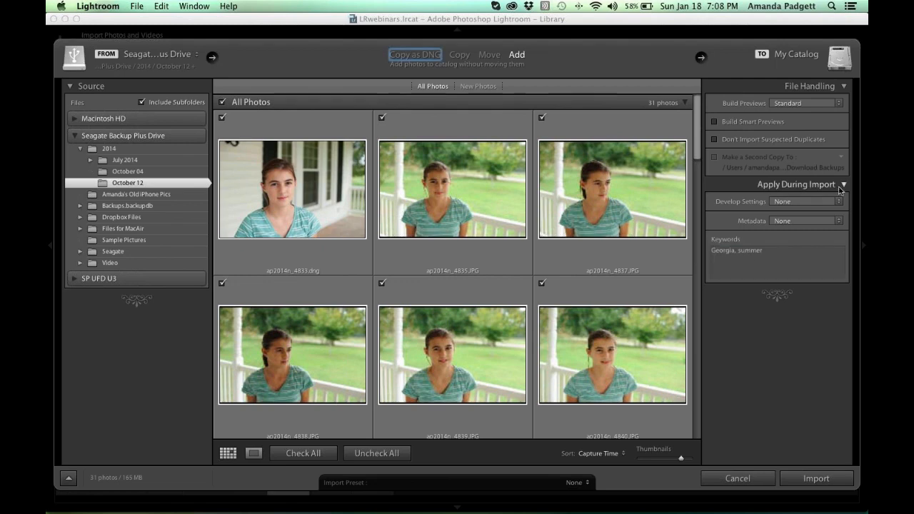
# - Collapse the File Handling section, leaving the Apply During Import section expanded
pyautogui.click(831, 184)
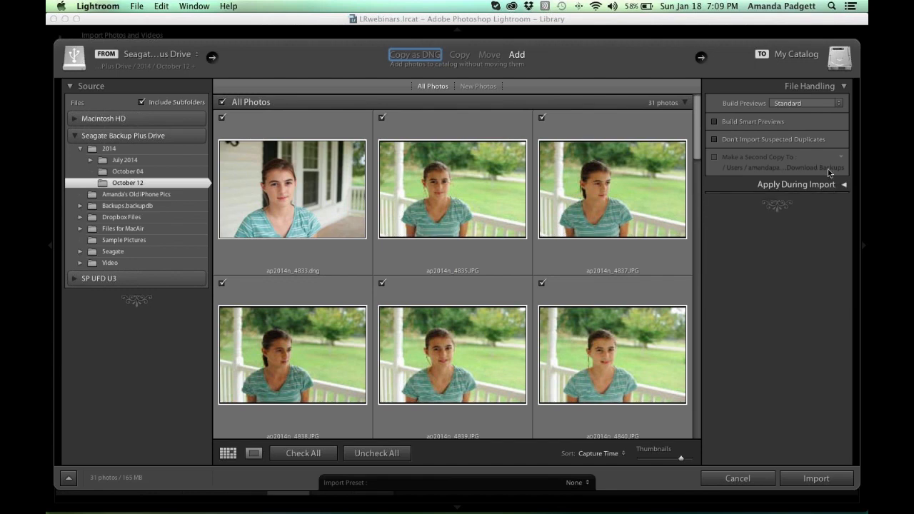
pyautogui.click(842, 93)
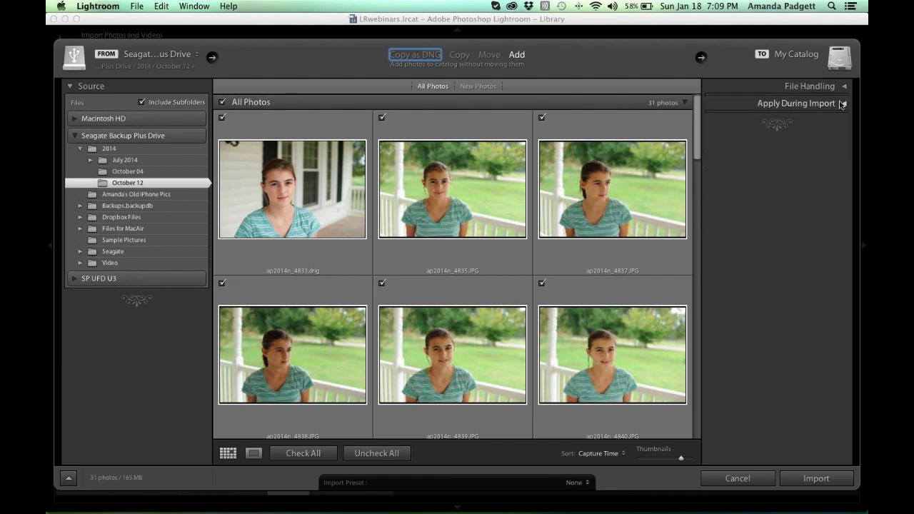
pyautogui.click(843, 105)
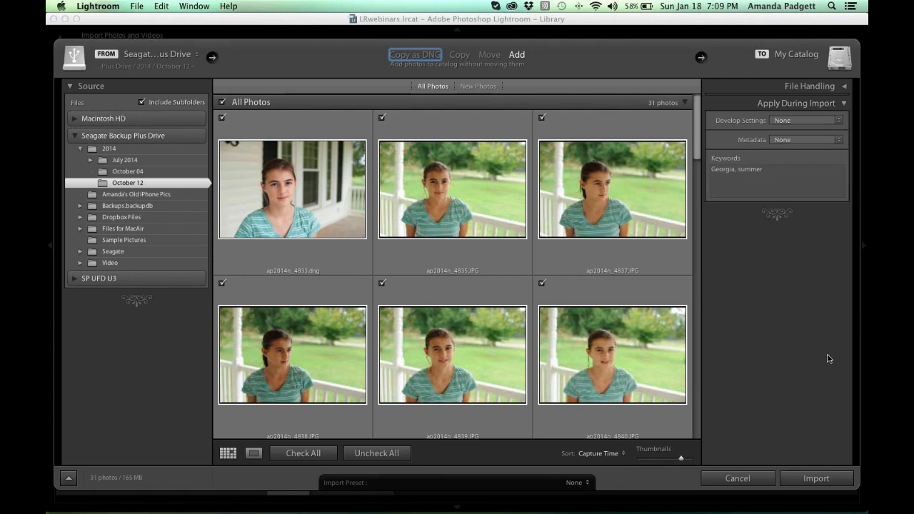
# - Set the import method to Copy and collapse the Apply During Import section above the Destination settings
pyautogui.click(459, 55)
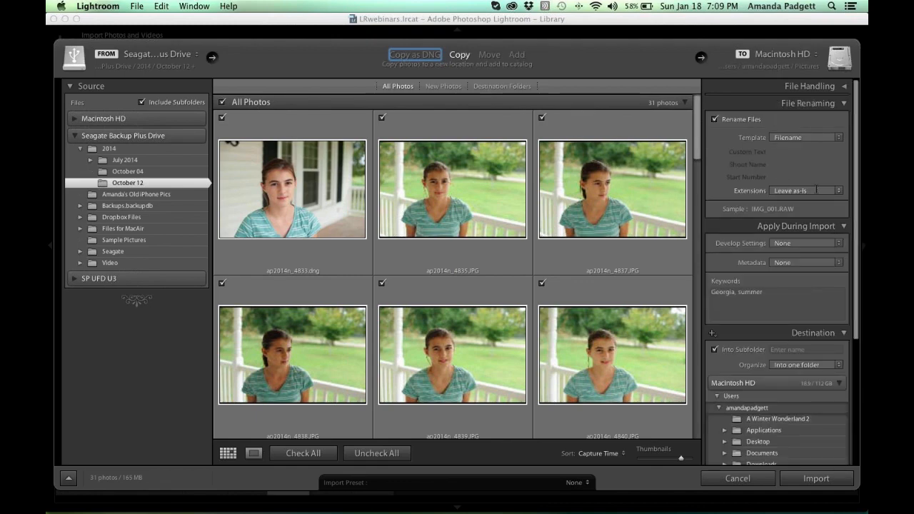
pyautogui.scroll(-3, 806, 177)
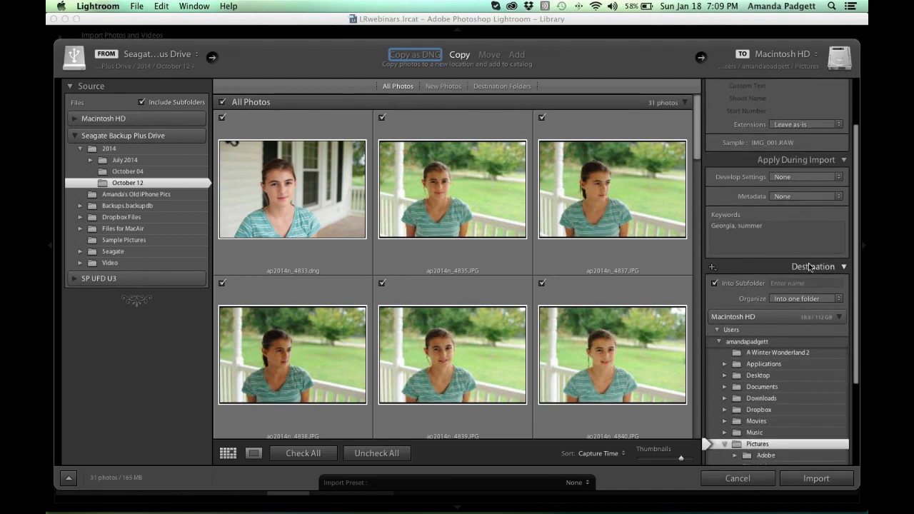
pyautogui.scroll(-3, 810, 266)
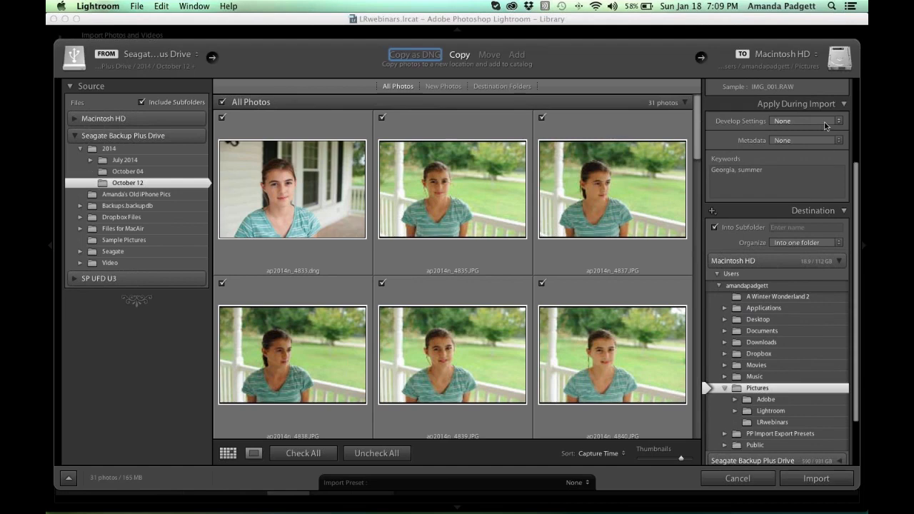
pyautogui.click(843, 106)
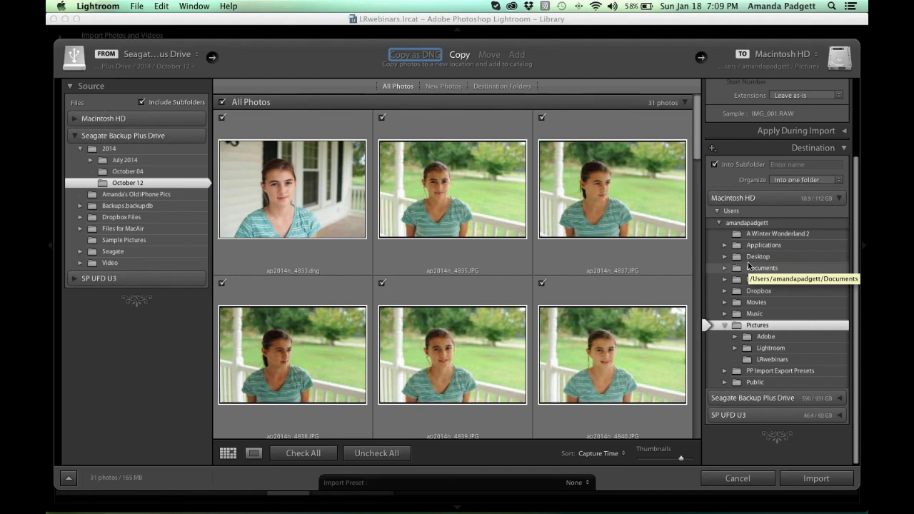
# - Try the Move import method and switch back to Copy
pyautogui.click(489, 55)
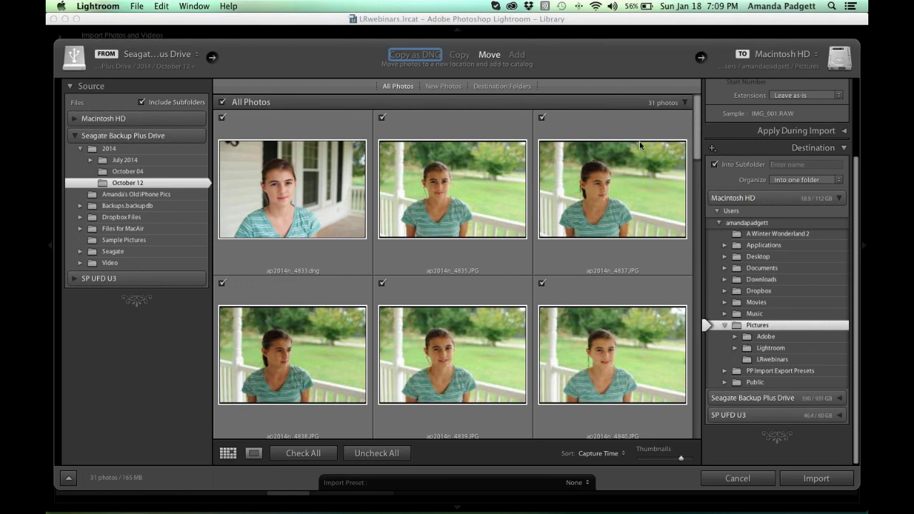
pyautogui.moveTo(638, 141)
pyautogui.click(464, 56)
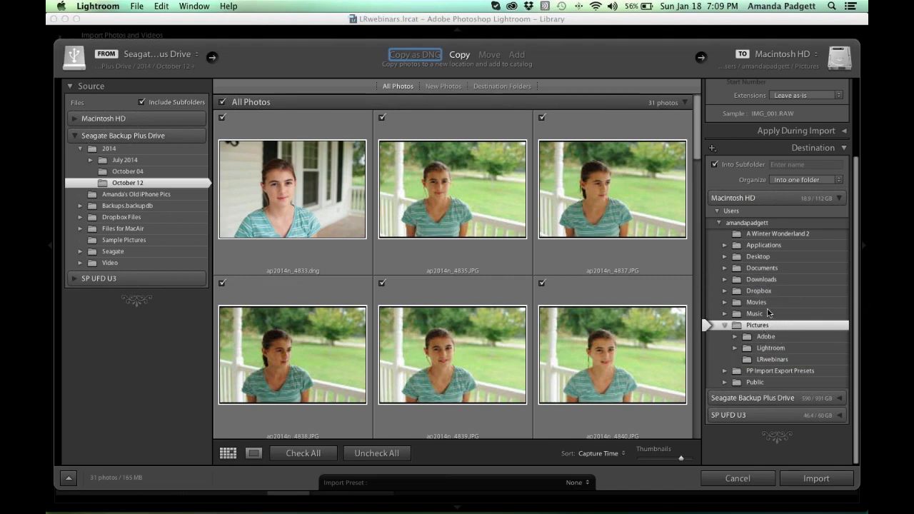
# - Name the destination subfolder "Georgia" and view the Organize options, leaving Into one folder selected
pyautogui.click(796, 167)
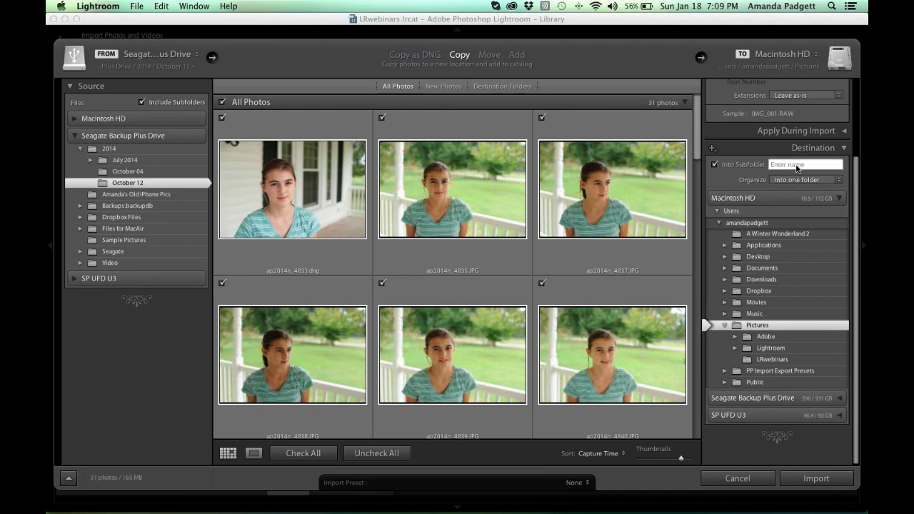
pyautogui.write('Georgia')
pyautogui.click(739, 187)
pyautogui.click(815, 180)
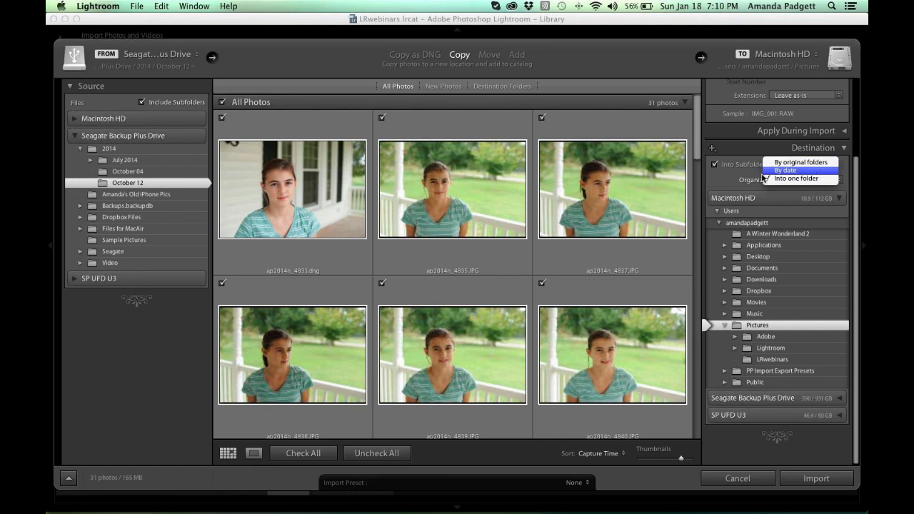
pyautogui.click(717, 175)
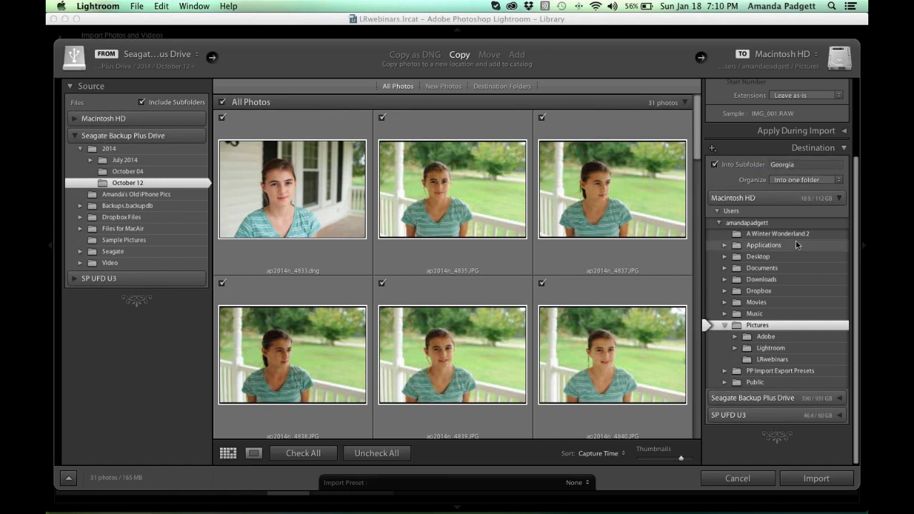
# - Collapse the Pictures folder in the destination tree and check the contents of the Dropbox folder
pyautogui.scroll(-1, 766, 324)
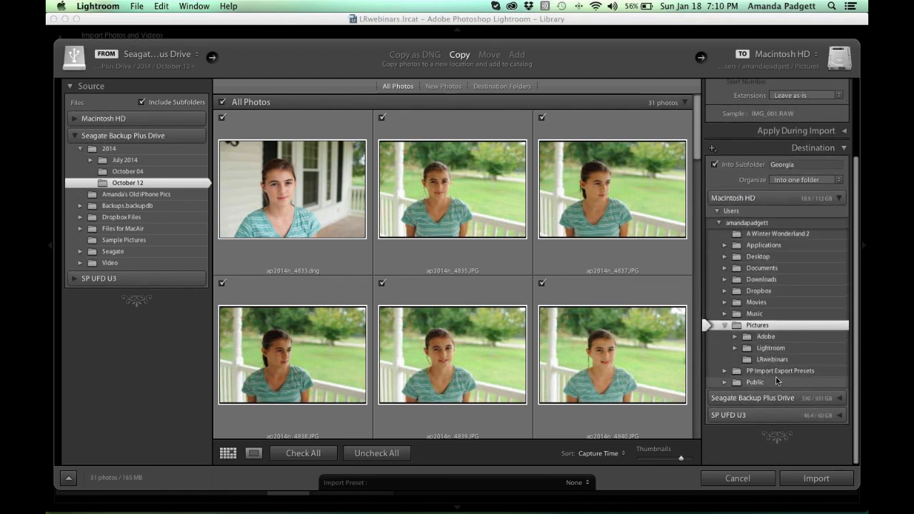
pyautogui.click(726, 327)
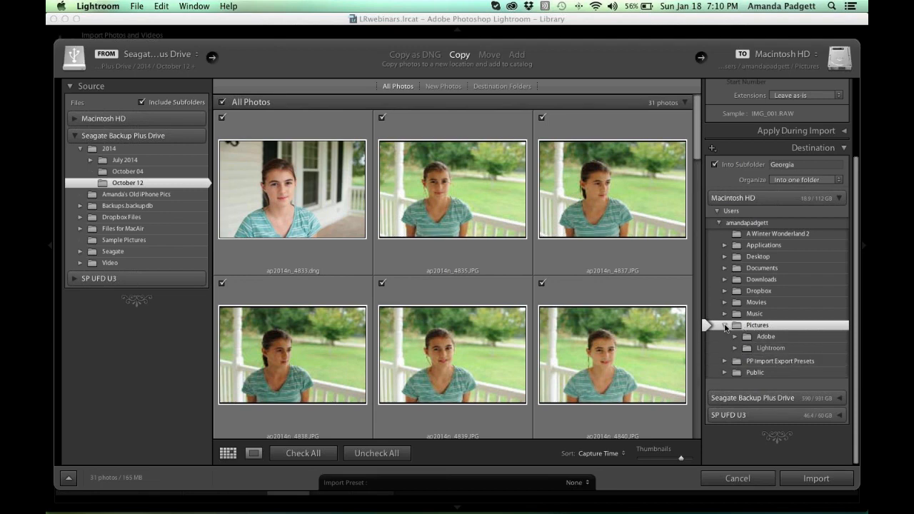
pyautogui.click(725, 325)
pyautogui.scroll(-2, 752, 351)
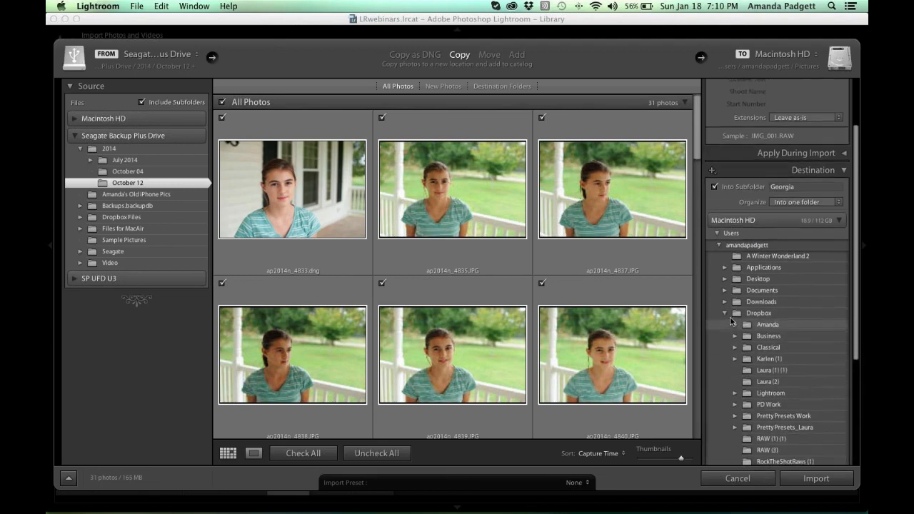
pyautogui.click(725, 313)
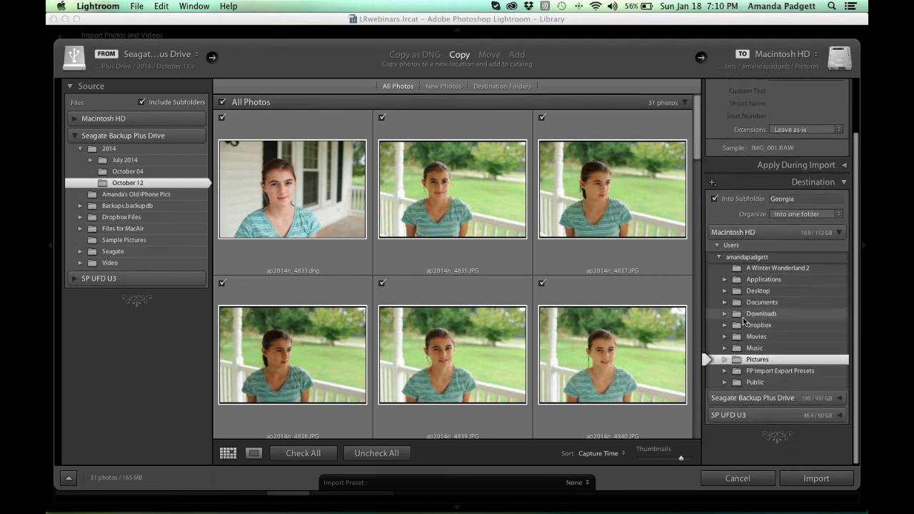
# - Expand the Pictures folder in the destination tree, keep Pictures as the destination, and import the October 12 photos
pyautogui.click(724, 357)
pyautogui.scroll(-1, 742, 357)
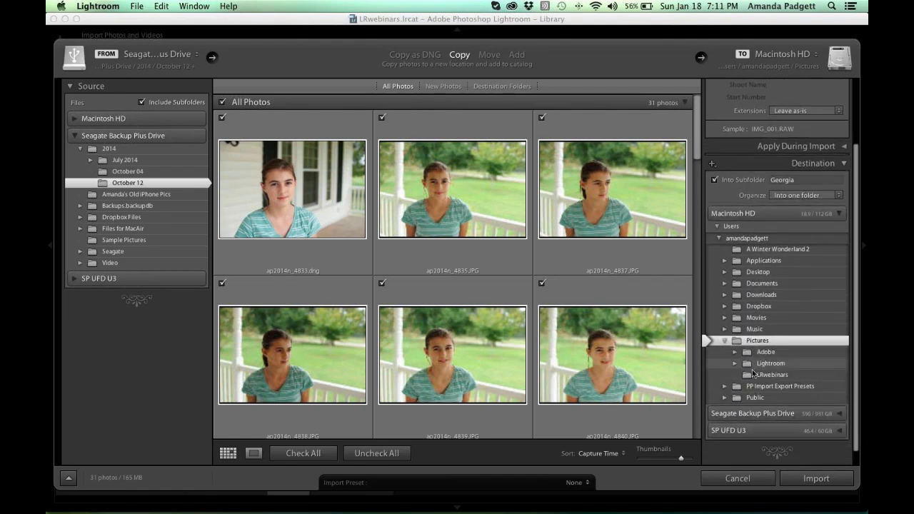
pyautogui.click(760, 373)
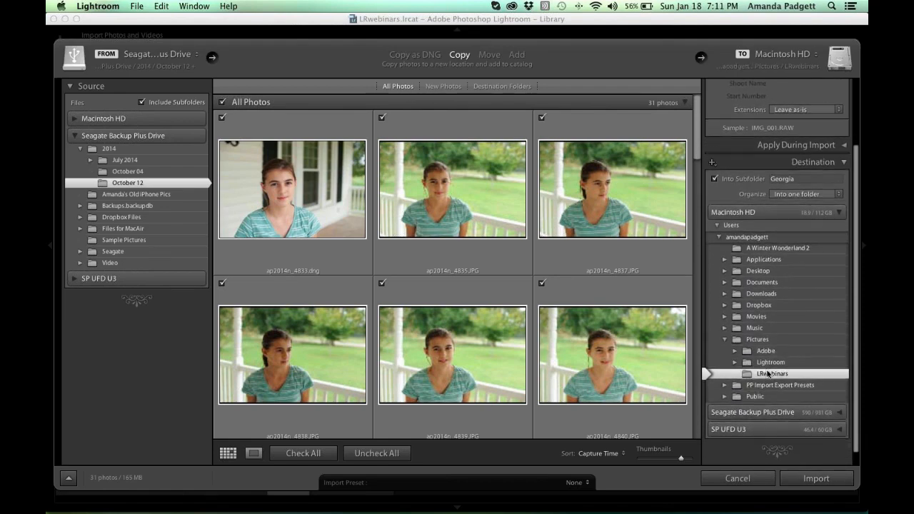
pyautogui.scroll(-1, 756, 342)
pyautogui.click(757, 325)
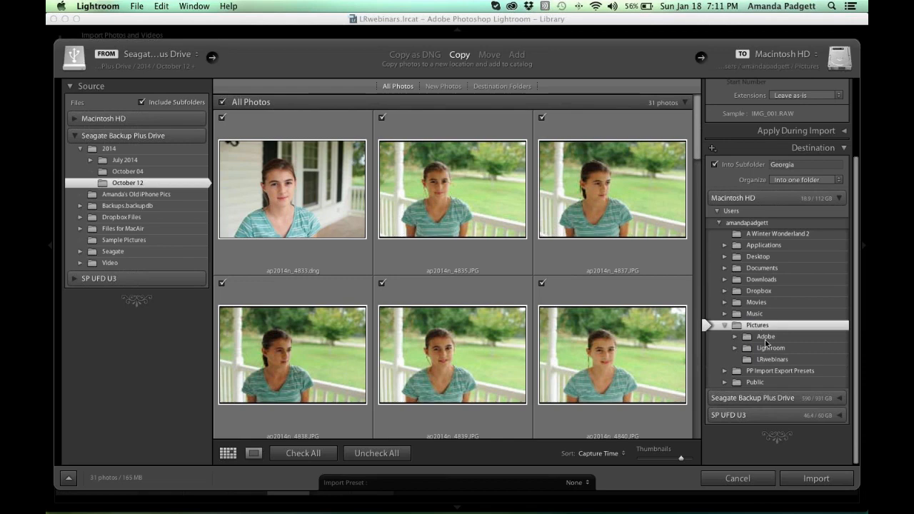
pyautogui.click(815, 478)
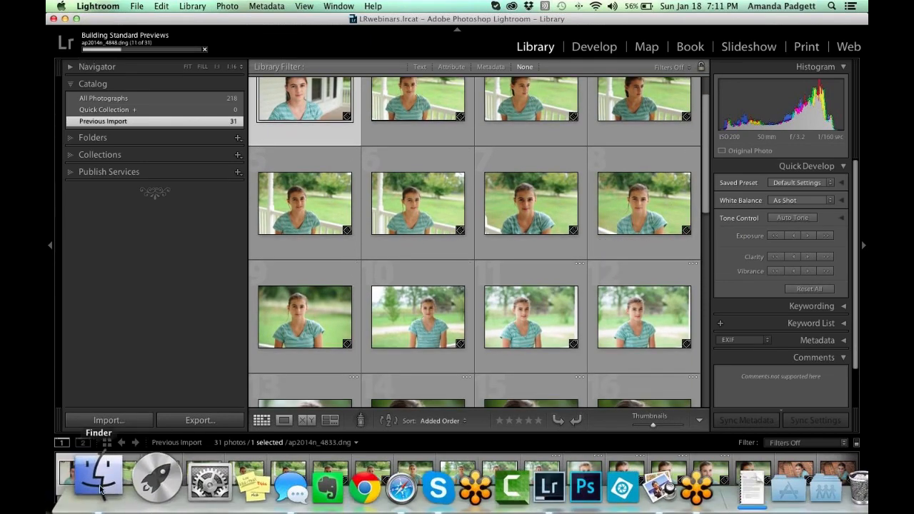
# - Switch to Finder to view the Desktop folder and close its window
pyautogui.click(90, 480)
pyautogui.click(332, 240)
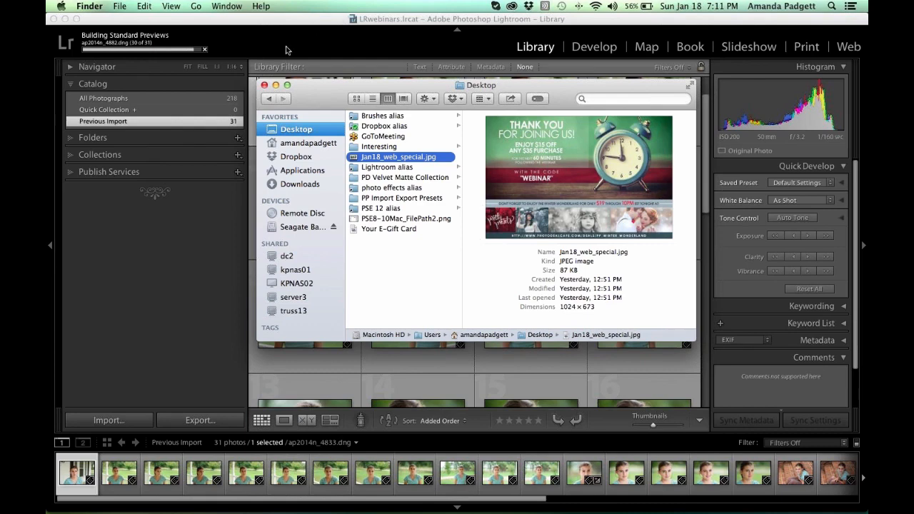
pyautogui.click(264, 85)
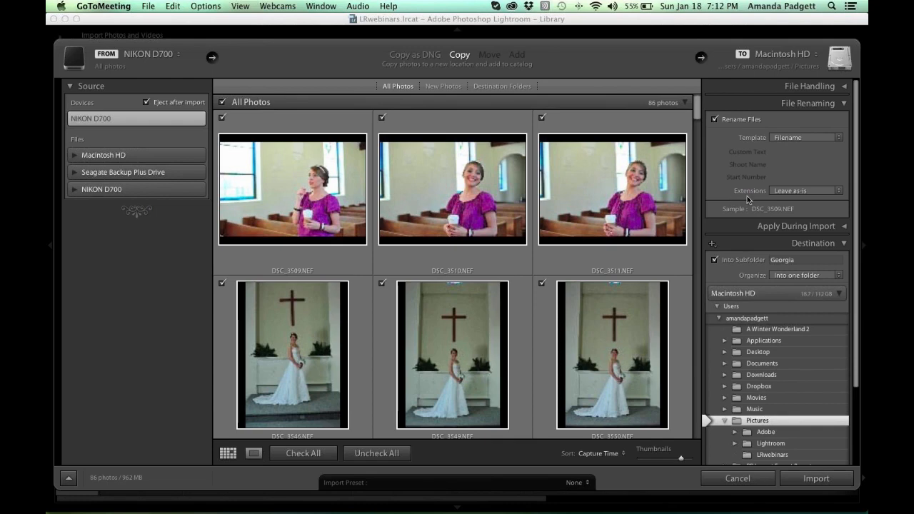
# - Set the NIKON D700 import's rename template to AP Nikon 2014 and enter the keywords "bridal portrait" and the bride's first name
pyautogui.click(798, 137)
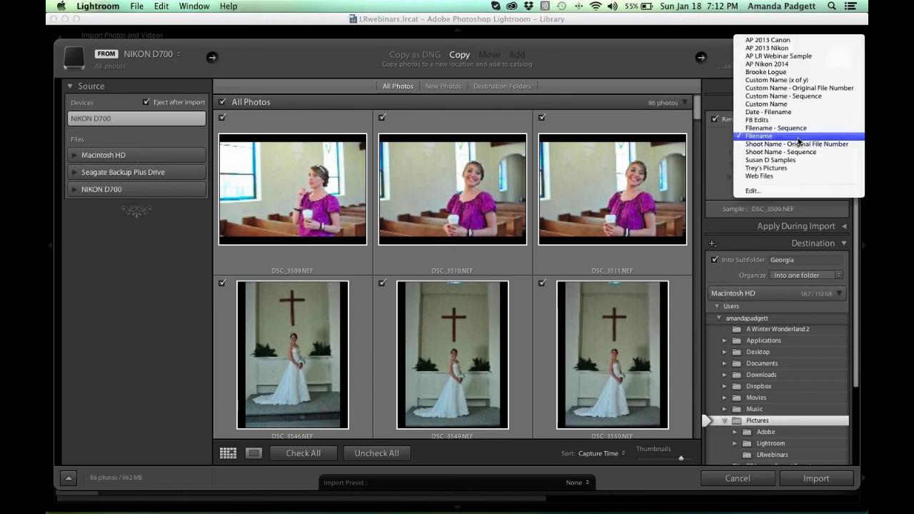
pyautogui.click(797, 65)
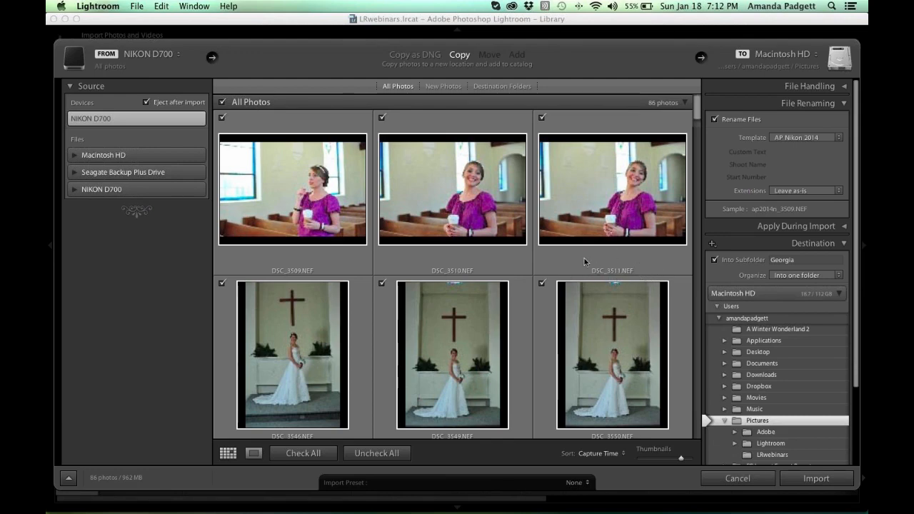
pyautogui.click(843, 226)
pyautogui.click(741, 292)
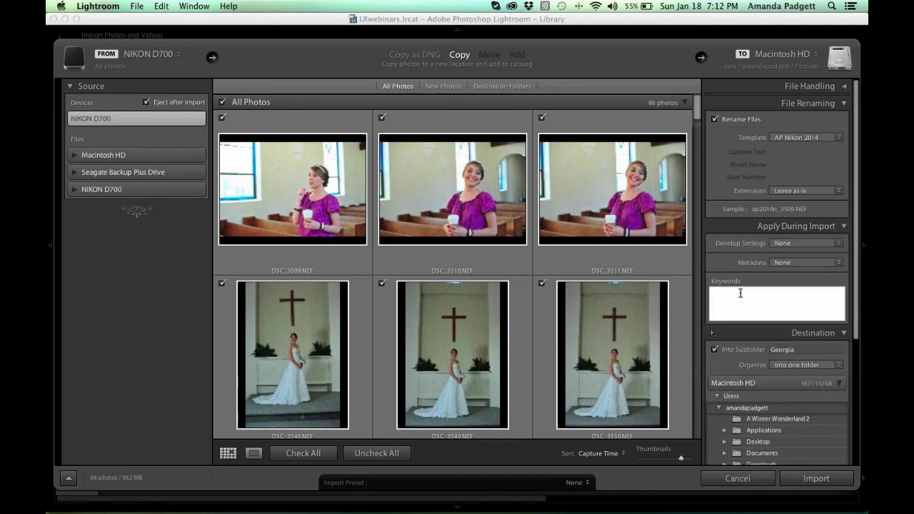
pyautogui.write('bridal portrait, Melissa,')
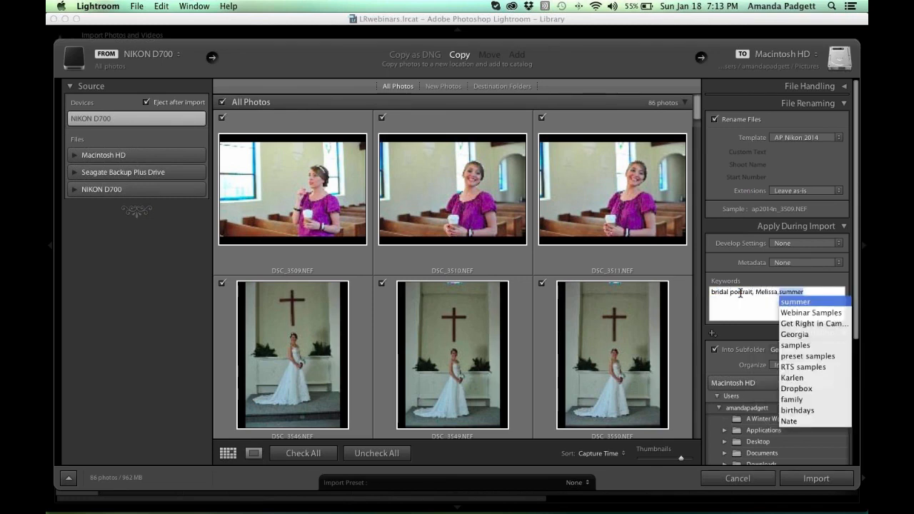
pyautogui.press('Escape')
pyautogui.press('Tab')
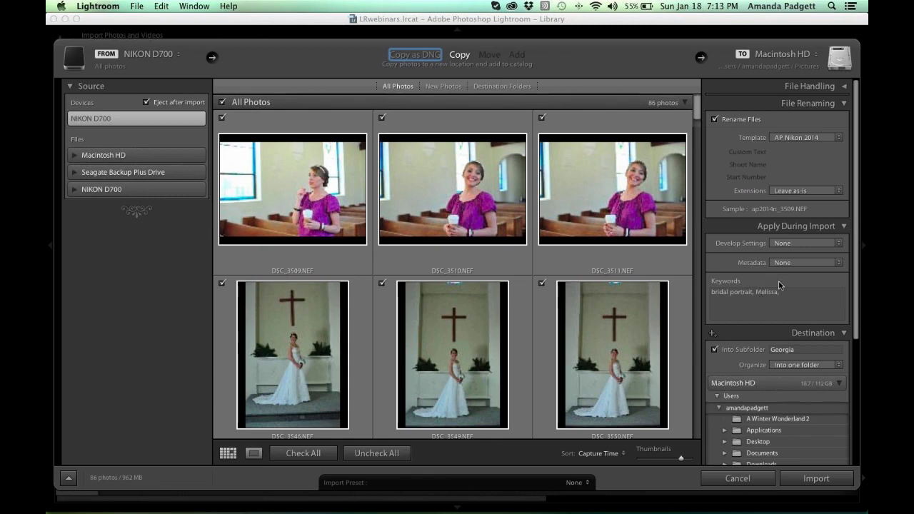
# - Name the destination subfolder with the bride's first name followed by "Bridals", and cancel the NIKON D700 import
pyautogui.scroll(-5, 778, 285)
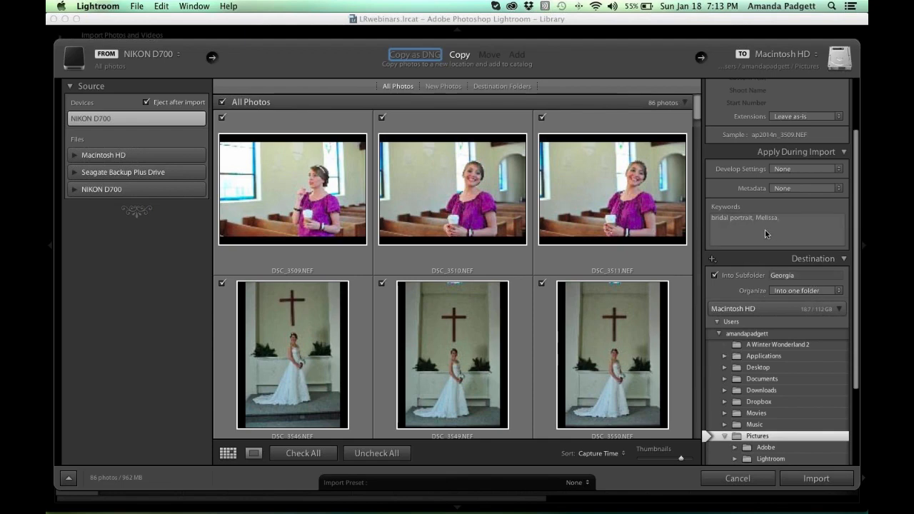
pyautogui.click(795, 277)
pyautogui.write('Bri')
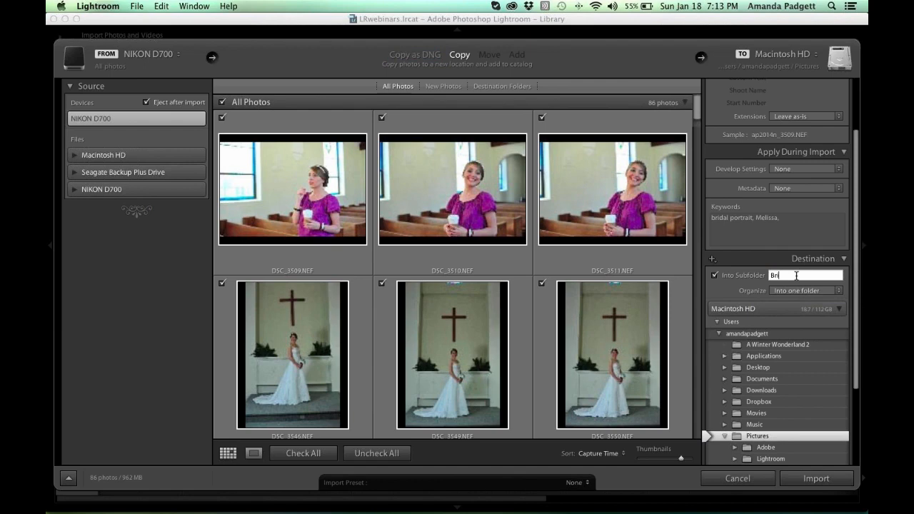
pyautogui.write('dal')
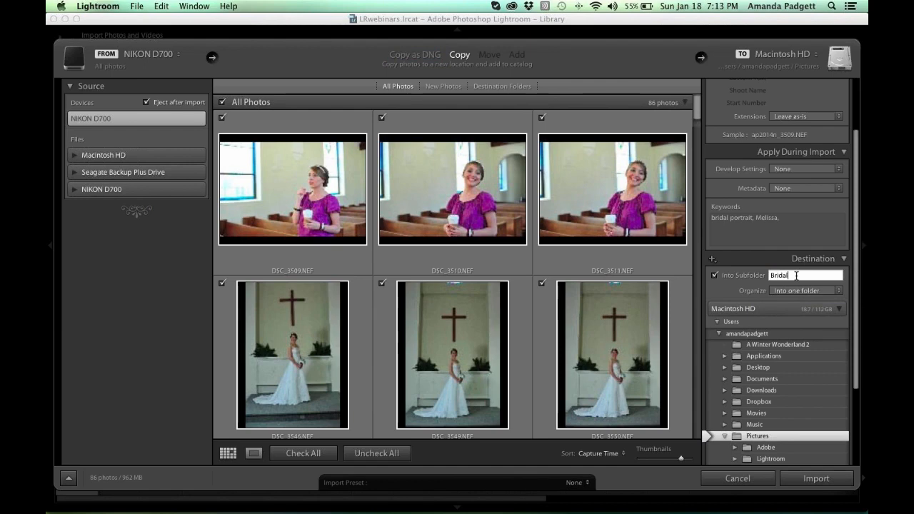
pyautogui.press('BackSpace')
pyautogui.press('BackSpace')
pyautogui.press('BackSpace')
pyautogui.press('BackSpace')
pyautogui.press('BackSpace')
pyautogui.press('BackSpace')
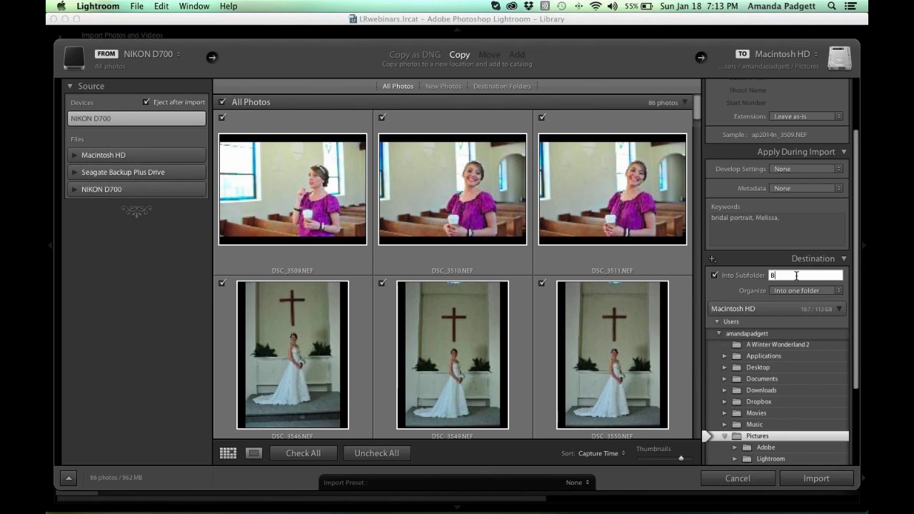
pyautogui.write('Melissa Bridals')
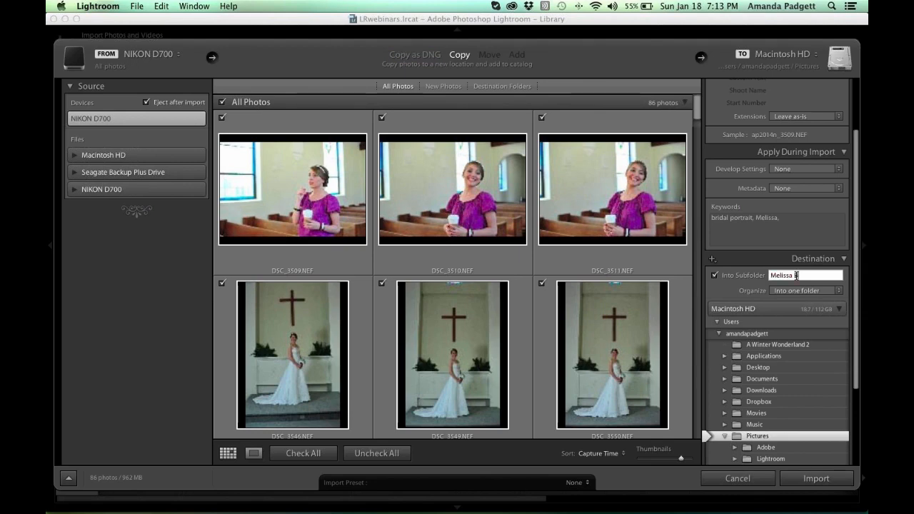
pyautogui.scroll(-5, 792, 305)
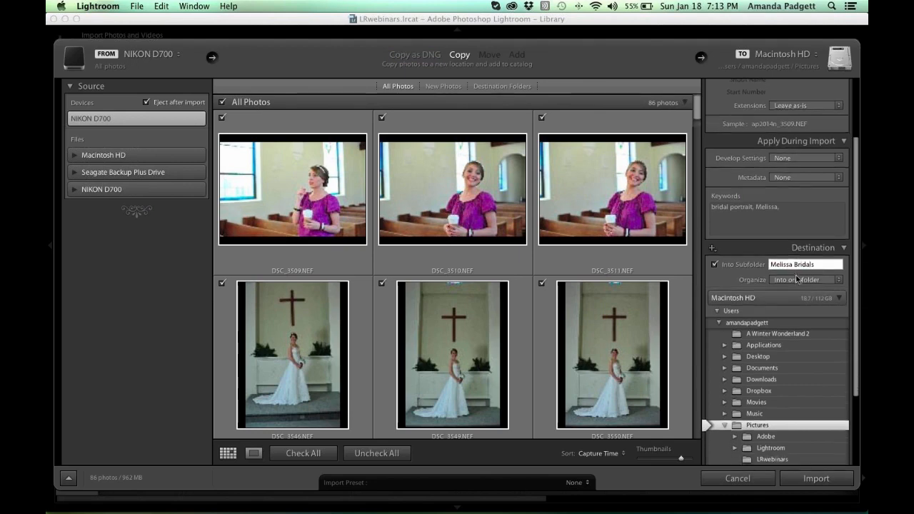
pyautogui.scroll(-2, 778, 348)
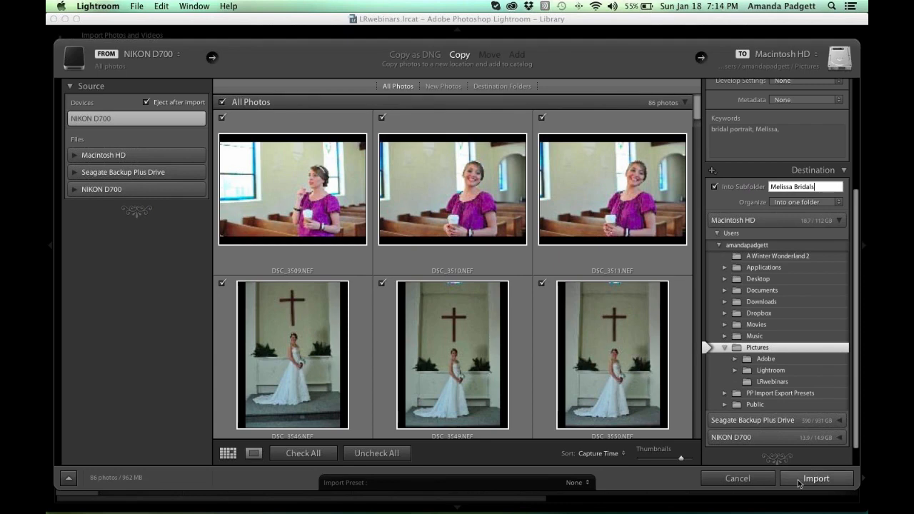
pyautogui.click(757, 484)
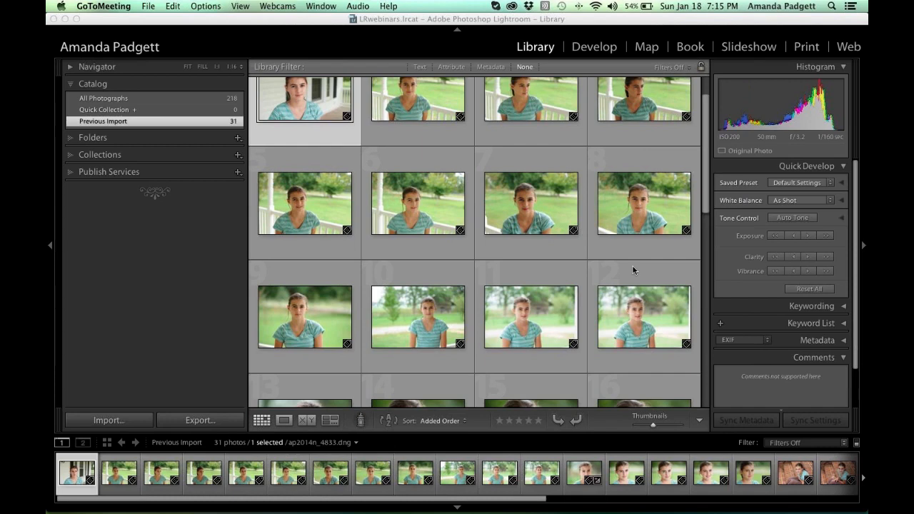
# - Expand the Keyword List and show only the catalog photos tagged with the Georgia keyword
pyautogui.click(841, 322)
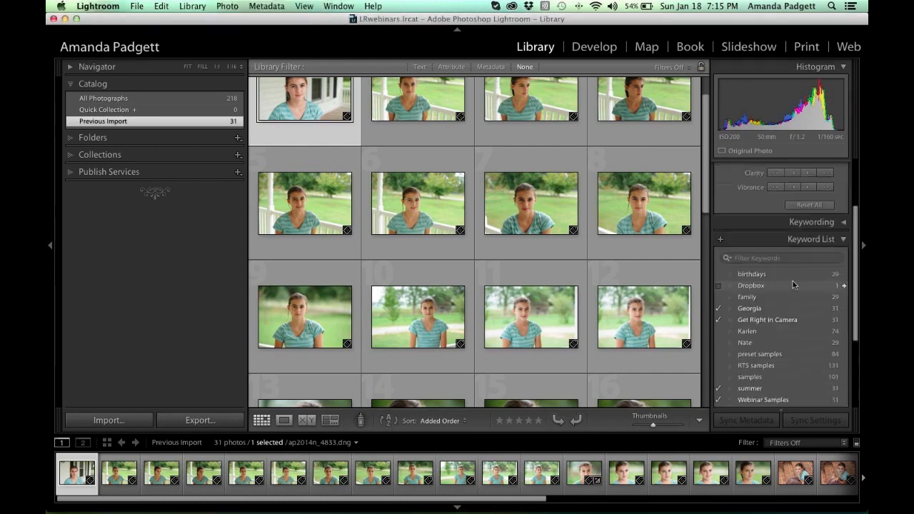
pyautogui.scroll(-1, 785, 276)
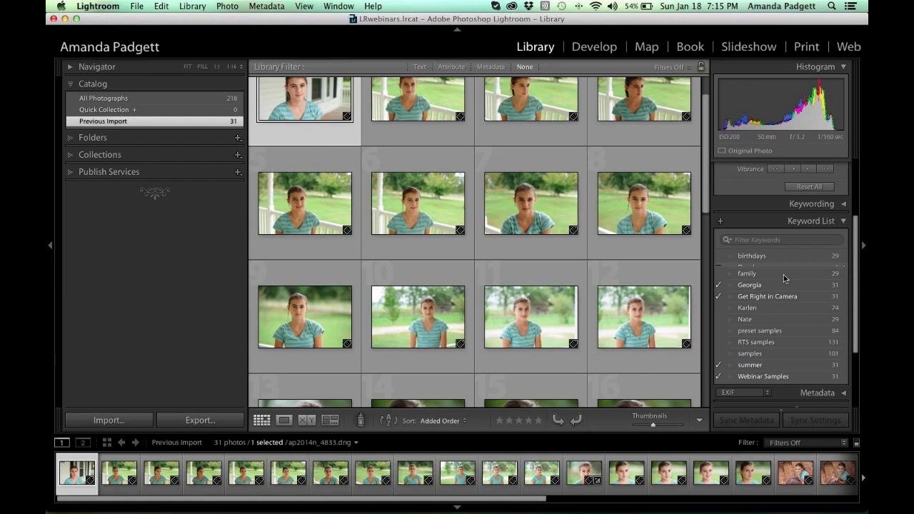
pyautogui.scroll(-1, 783, 274)
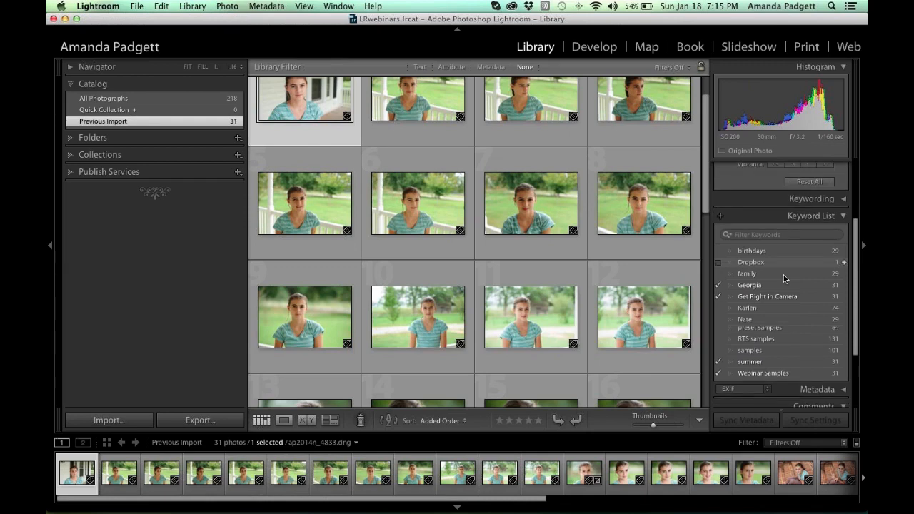
pyautogui.scroll(-1, 783, 274)
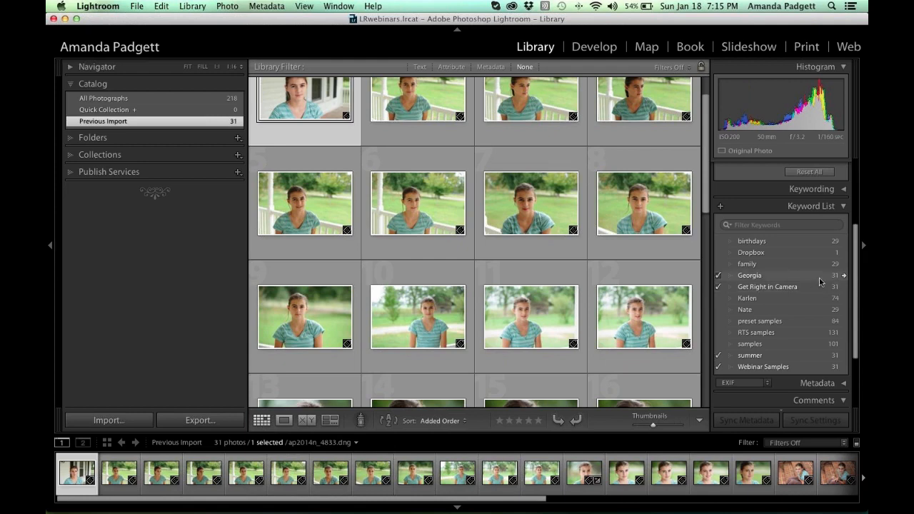
pyautogui.click(843, 276)
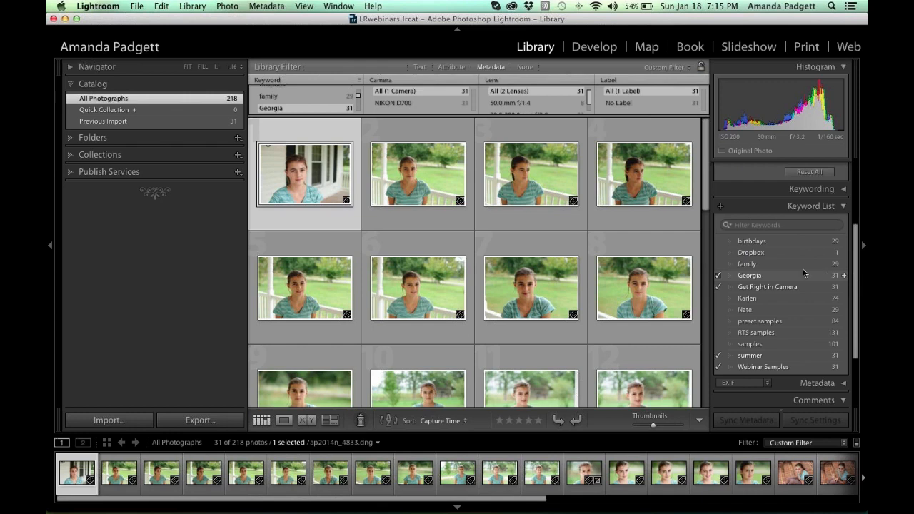
# - Filter the keyword list by "fam", show the photos tagged family, and browse through them
pyautogui.click(761, 226)
pyautogui.write('f')
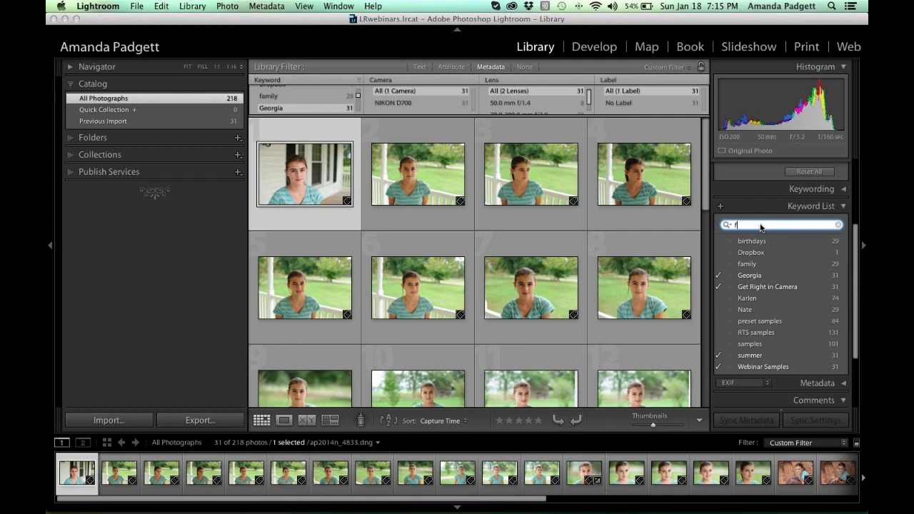
pyautogui.write('am')
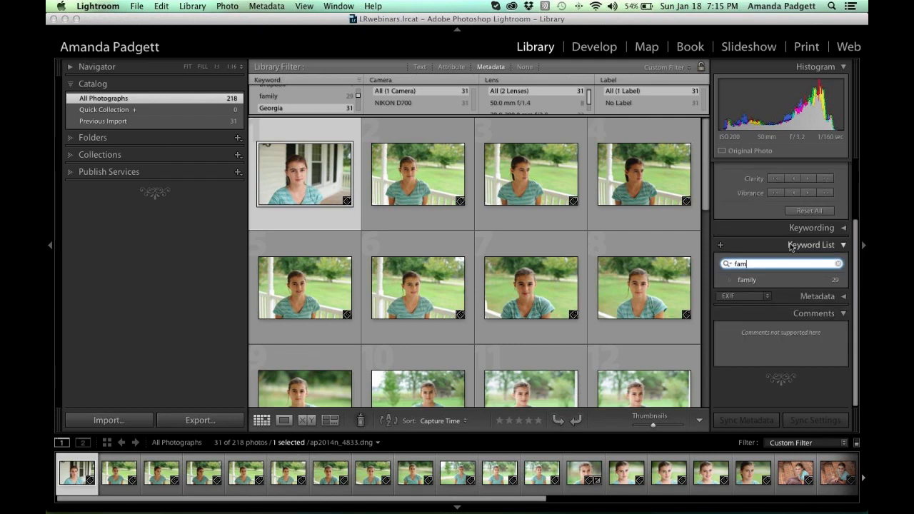
pyautogui.click(843, 280)
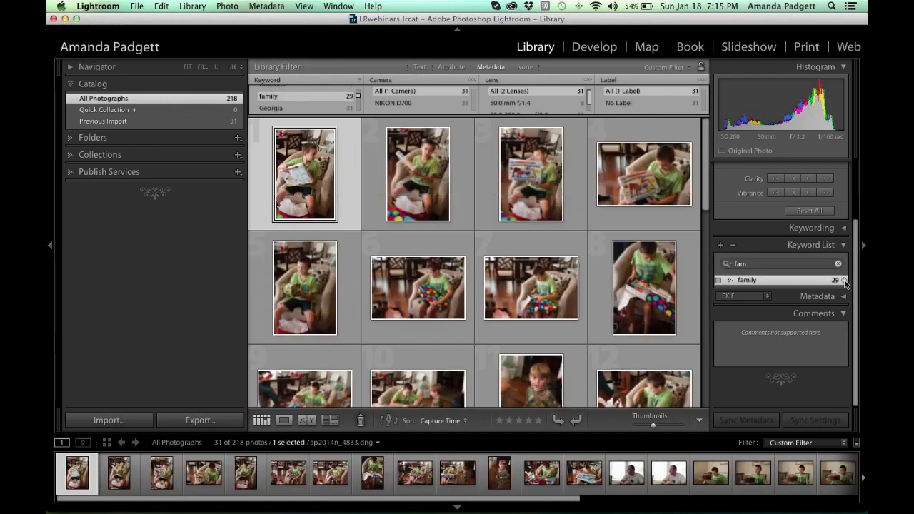
pyautogui.scroll(-5, 631, 262)
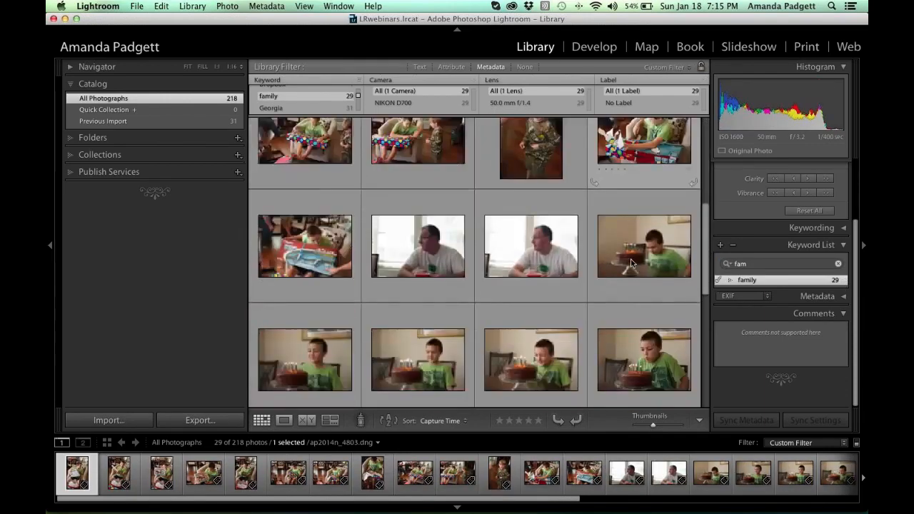
pyautogui.scroll(-3, 631, 262)
pyautogui.scroll(5, 631, 262)
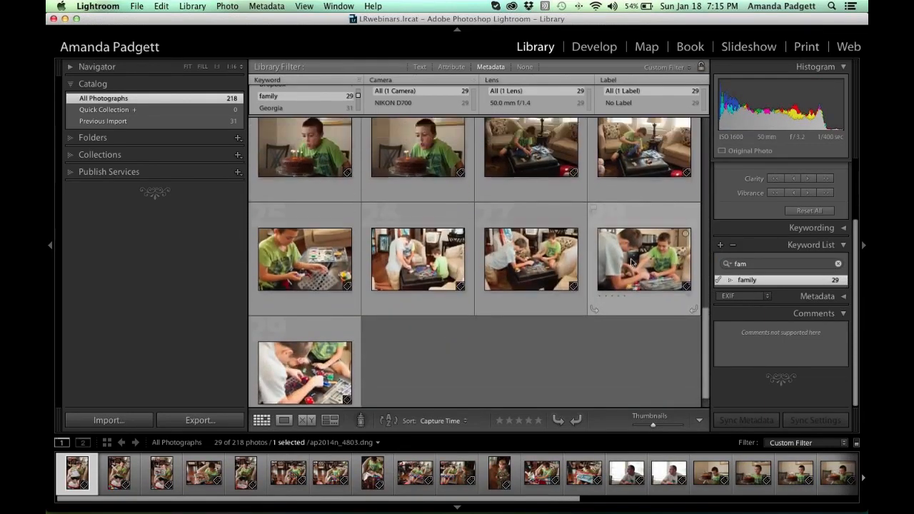
pyautogui.scroll(5, 631, 263)
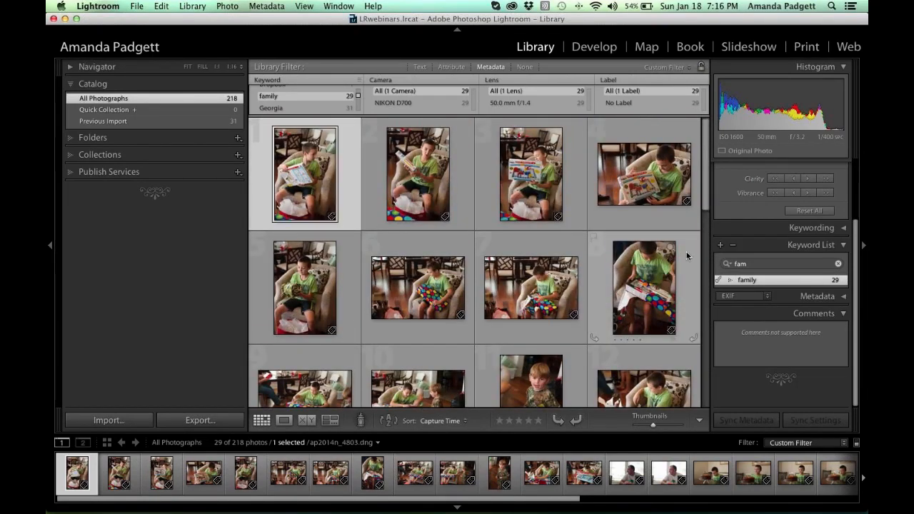
# - Filter the keyword list by "geor" and show the photos tagged Georgia
pyautogui.click(748, 264)
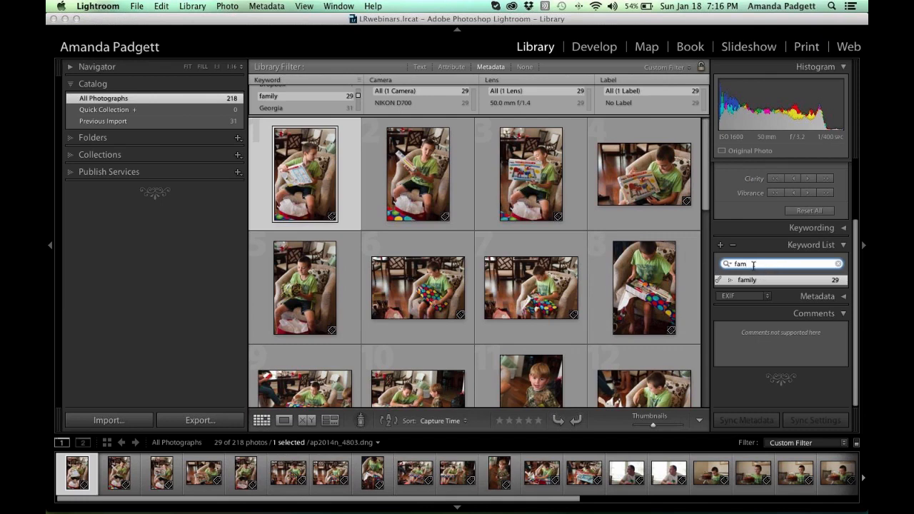
pyautogui.press('BackSpace')
pyautogui.write('geor')
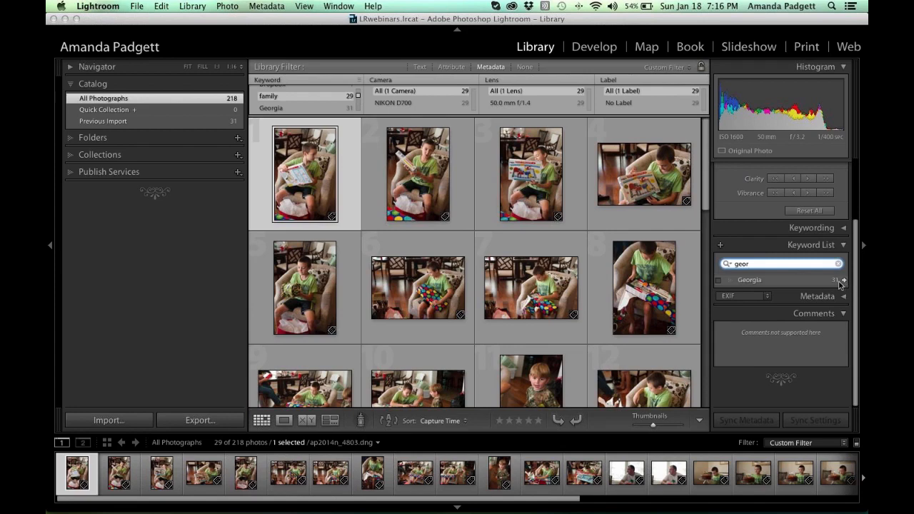
pyautogui.click(843, 282)
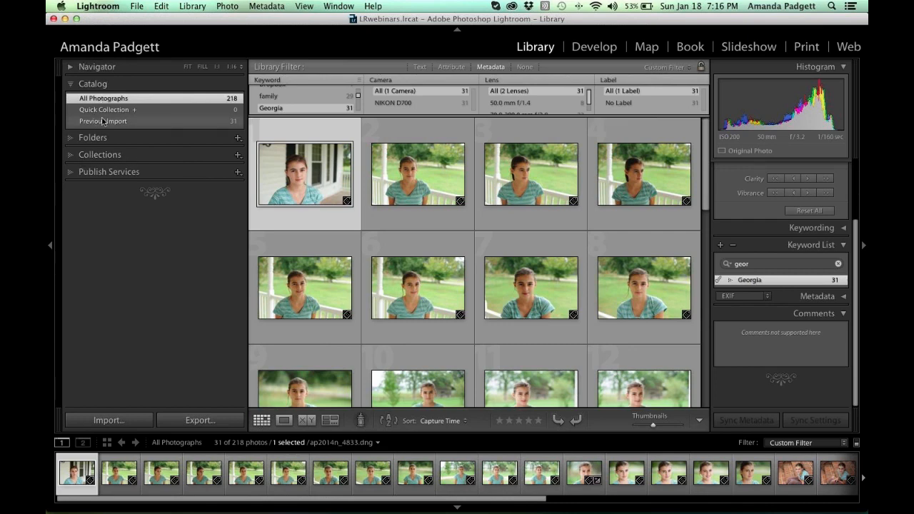
# - Create a top-level collection set named with the photographer's surname followed by "Family"
pyautogui.click(72, 154)
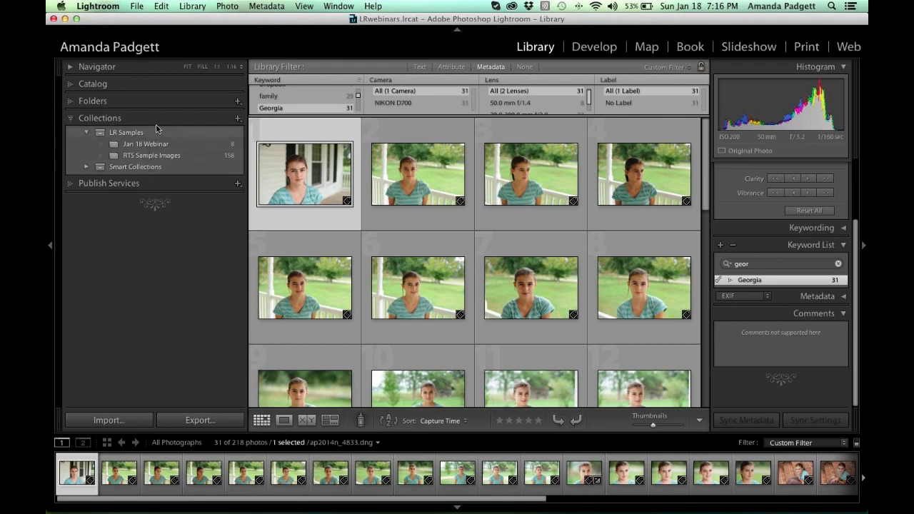
pyautogui.click(238, 119)
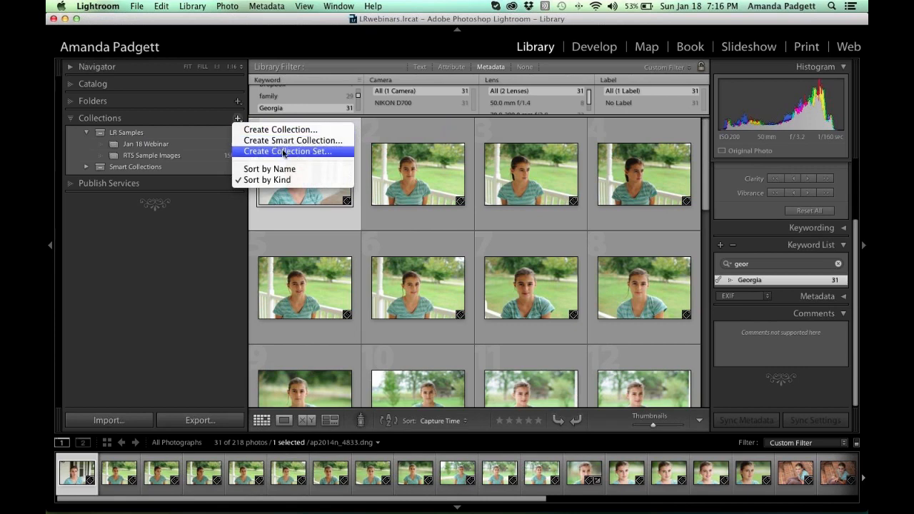
pyautogui.press('Escape')
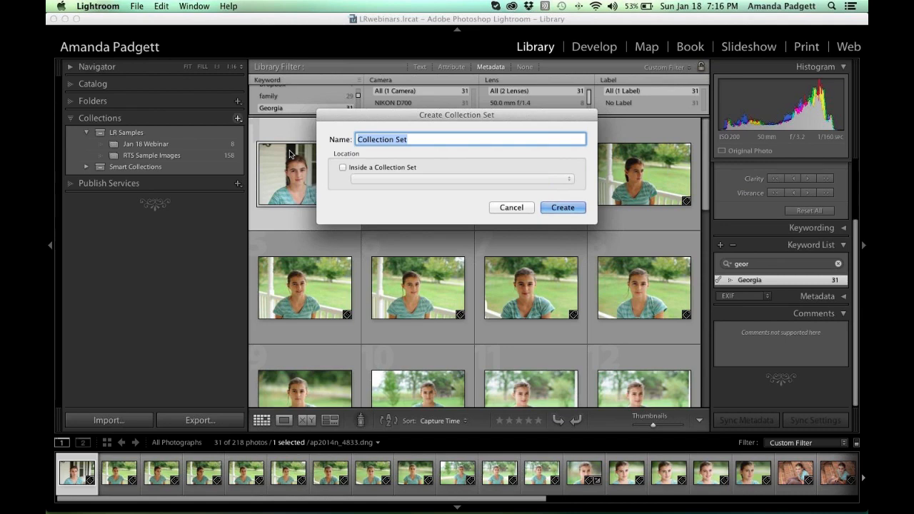
pyautogui.write('Fami')
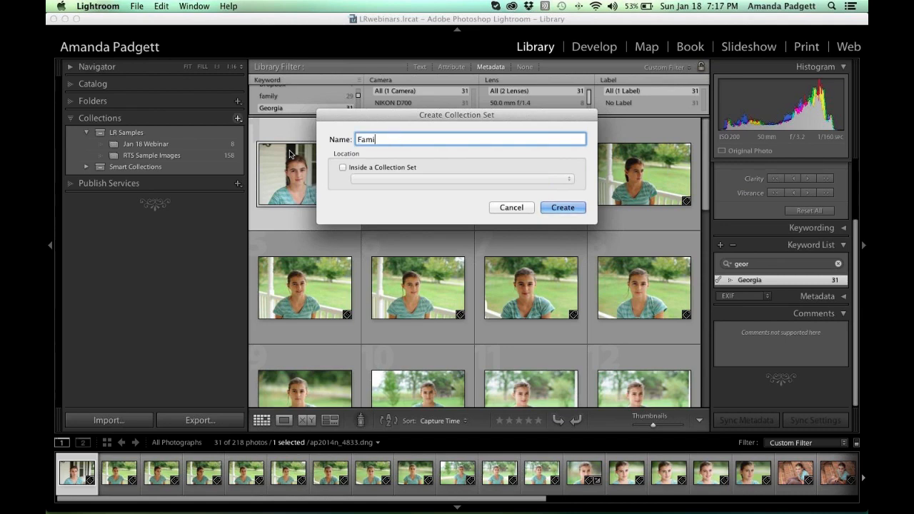
pyautogui.write('ly')
pyautogui.press('BackSpace')
pyautogui.press('BackSpace')
pyautogui.press('BackSpace')
pyautogui.press('BackSpace')
pyautogui.press('BackSpace')
pyautogui.press('BackSpace')
pyautogui.write('Padgett Family')
pyautogui.click(561, 208)
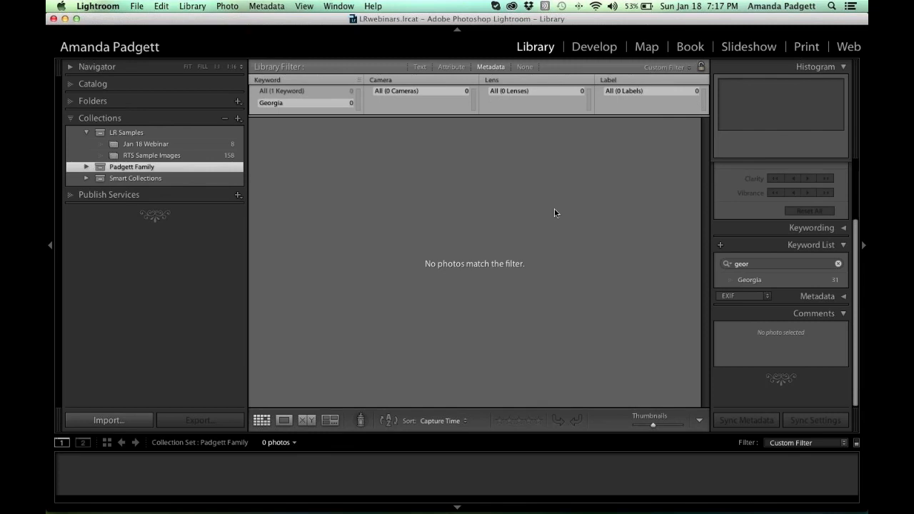
# - Show the photos tagged with the girl's keyword and start a new collection named with the girl's first name
pyautogui.click(844, 280)
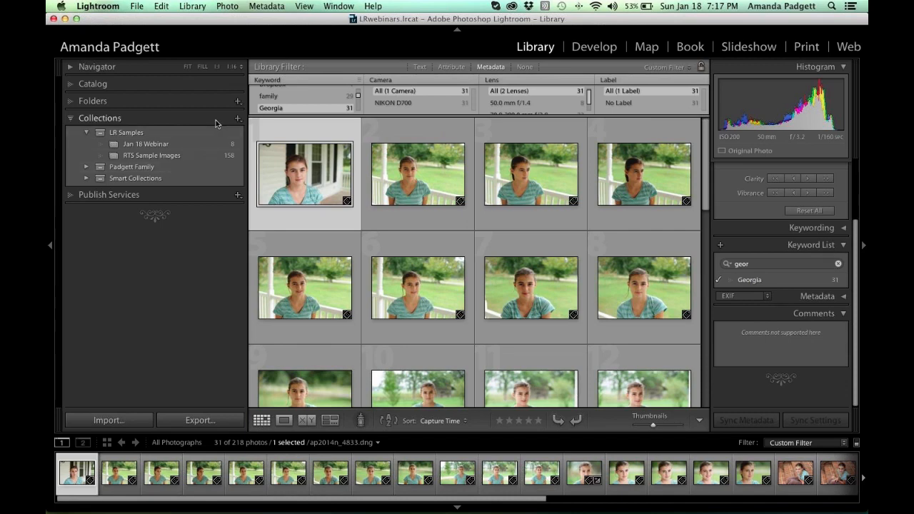
pyautogui.click(237, 117)
pyautogui.click(256, 129)
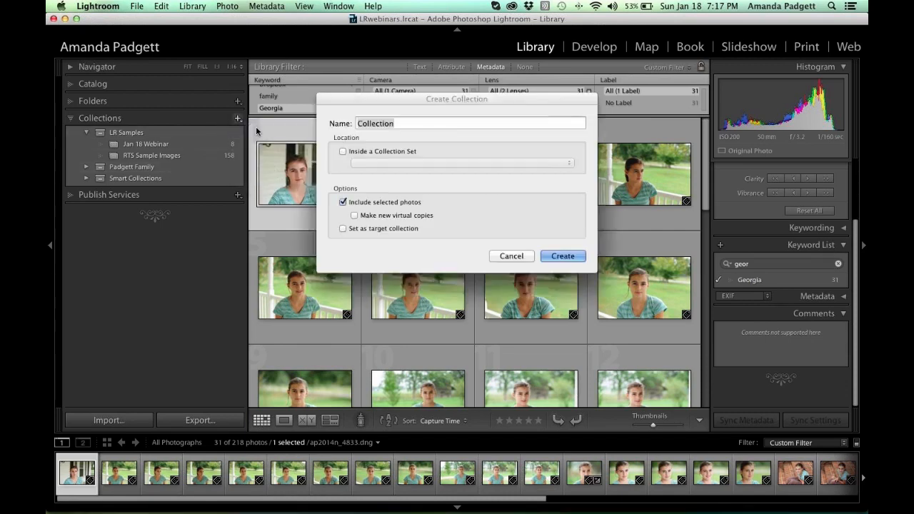
pyautogui.write('GE')
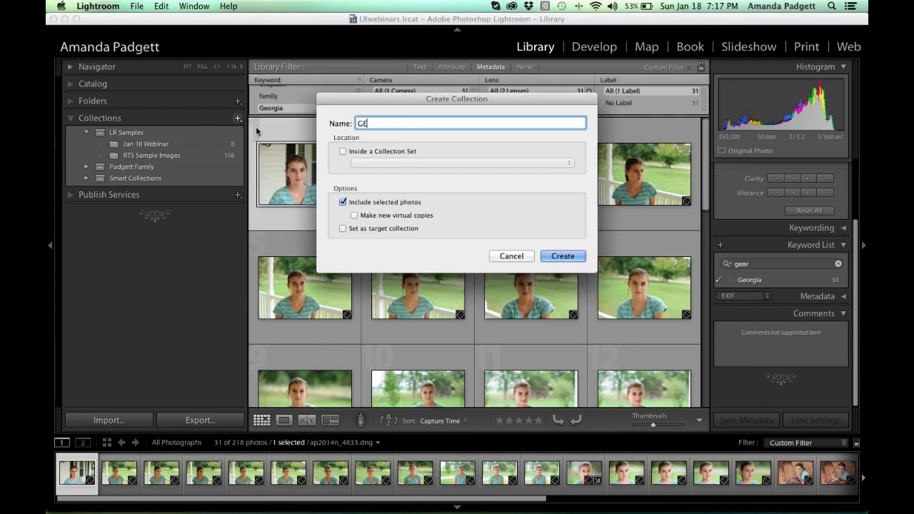
pyautogui.write('or')
pyautogui.press('BackSpace')
pyautogui.press('BackSpace')
pyautogui.press('BackSpace')
pyautogui.write('eorgia')
# - Place the new collection inside the family collection set and create it with the selected photo included
pyautogui.click(343, 151)
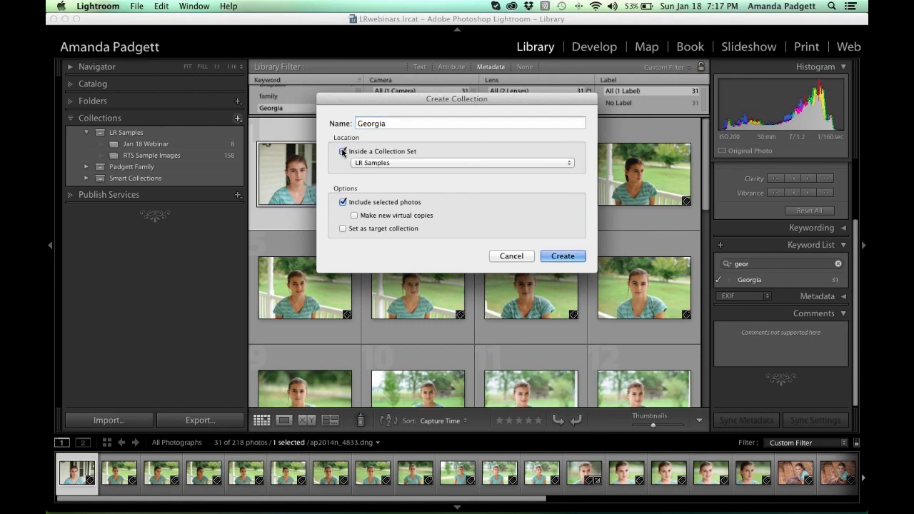
pyautogui.click(417, 162)
pyautogui.click(418, 173)
pyautogui.moveTo(373, 104); pyautogui.dragTo(581, 113)
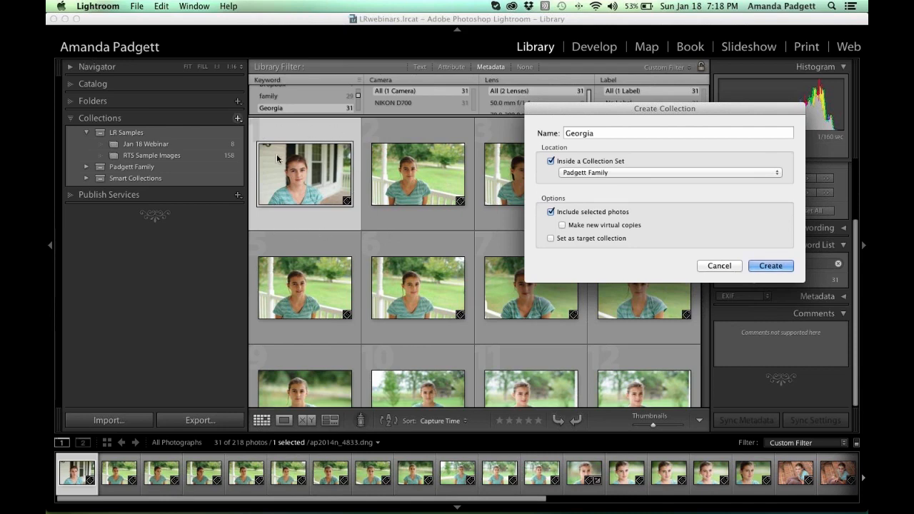
pyautogui.click(771, 266)
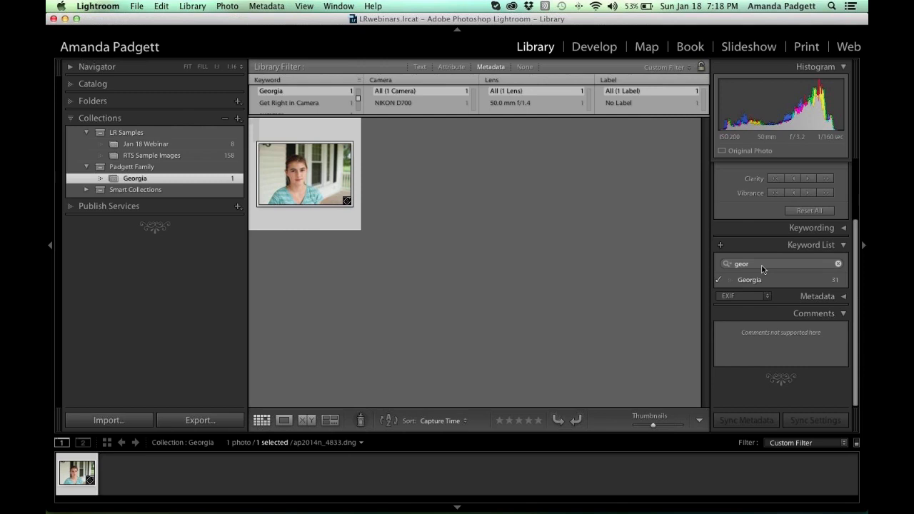
# - Add all photos tagged with the girl's keyword to the girl's new collection and open that collection
pyautogui.click(844, 281)
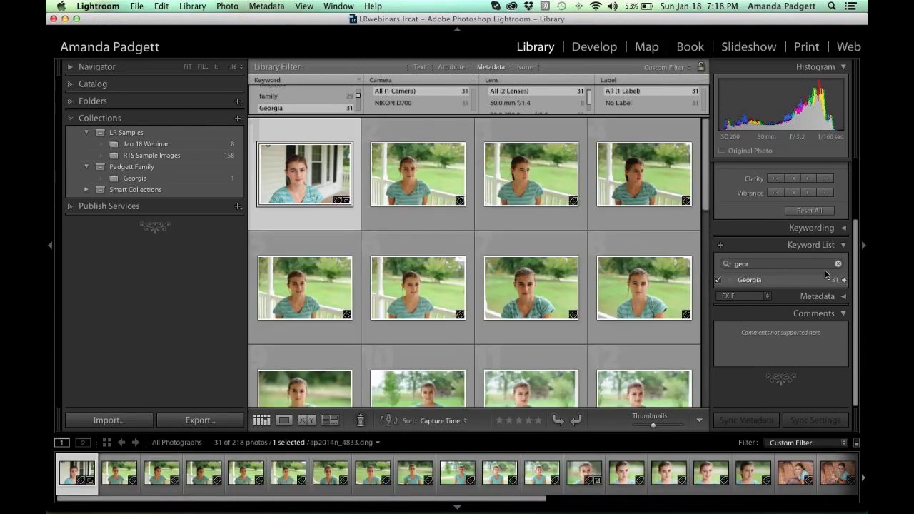
pyautogui.press('super+a')
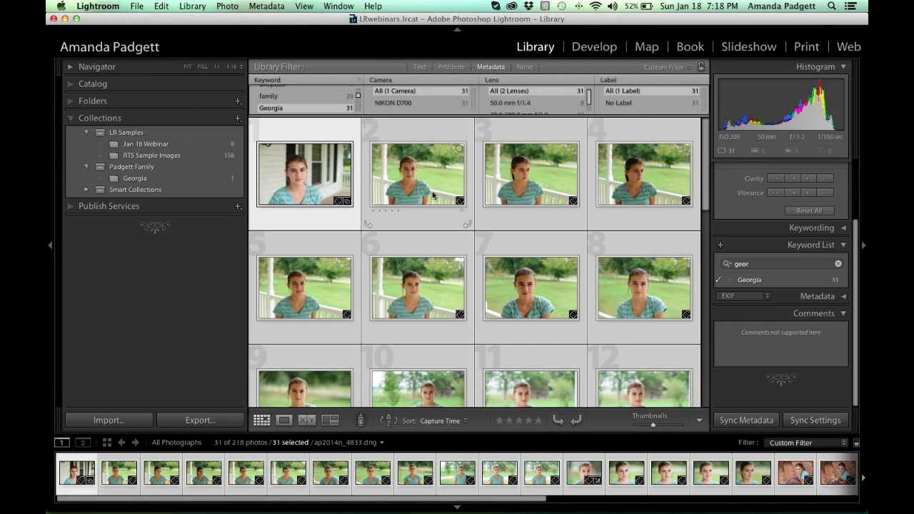
pyautogui.moveTo(420, 180); pyautogui.dragTo(227, 185)
pyautogui.click(204, 183)
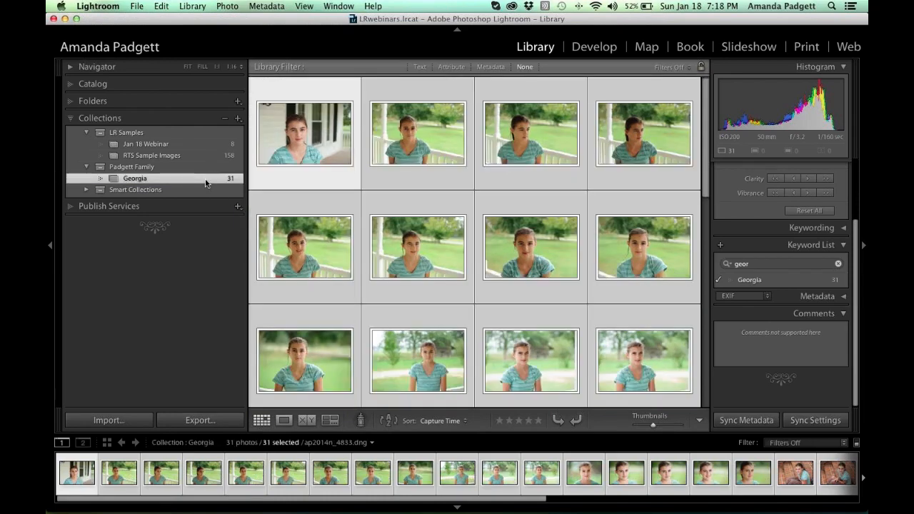
# - Deselect all photos, open the collection's first photo in Develop, and browse through the collection's images
pyautogui.press('super+d')
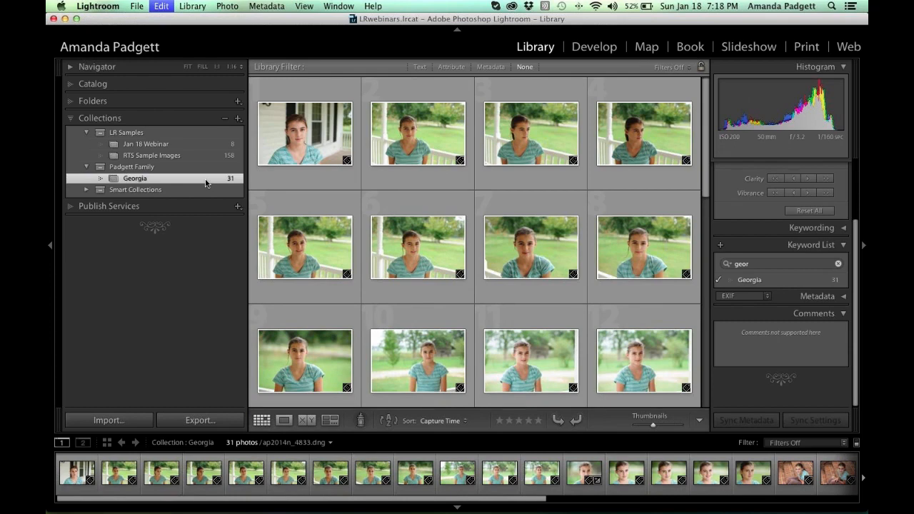
pyautogui.click(290, 172)
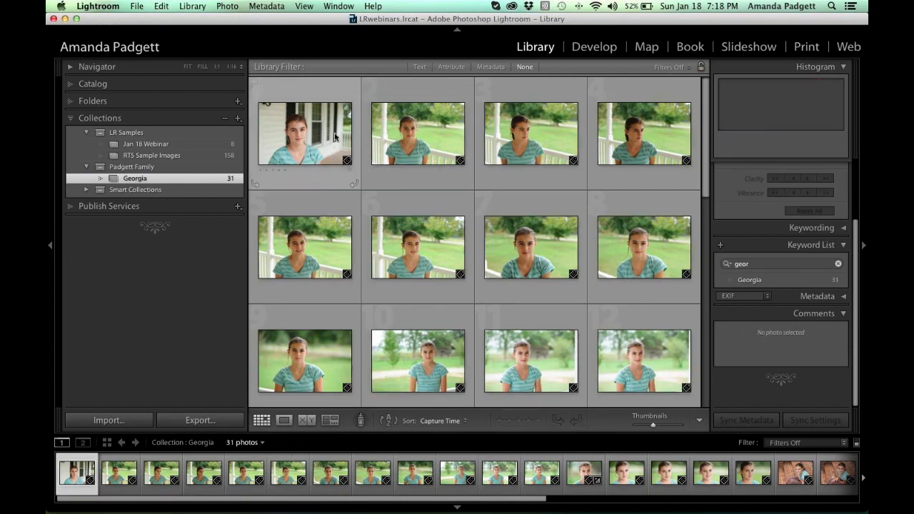
pyautogui.click(594, 47)
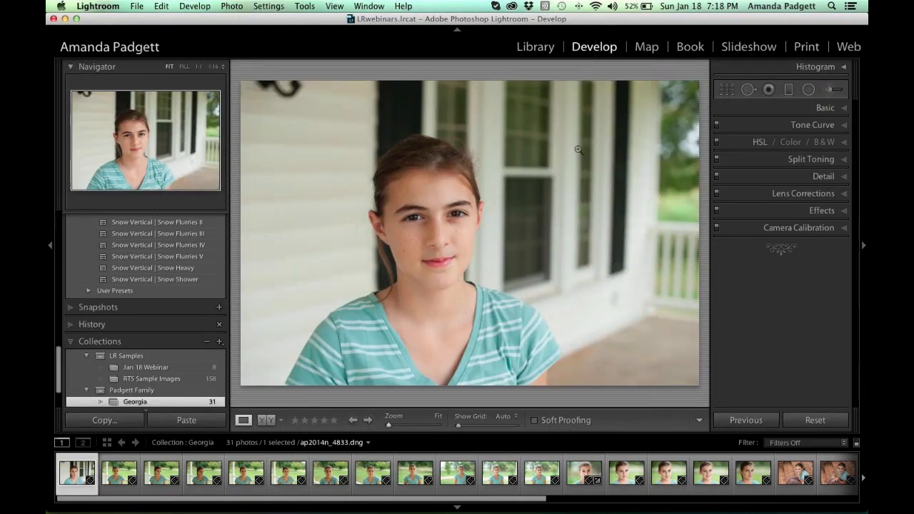
pyautogui.hscroll(5, 297, 488)
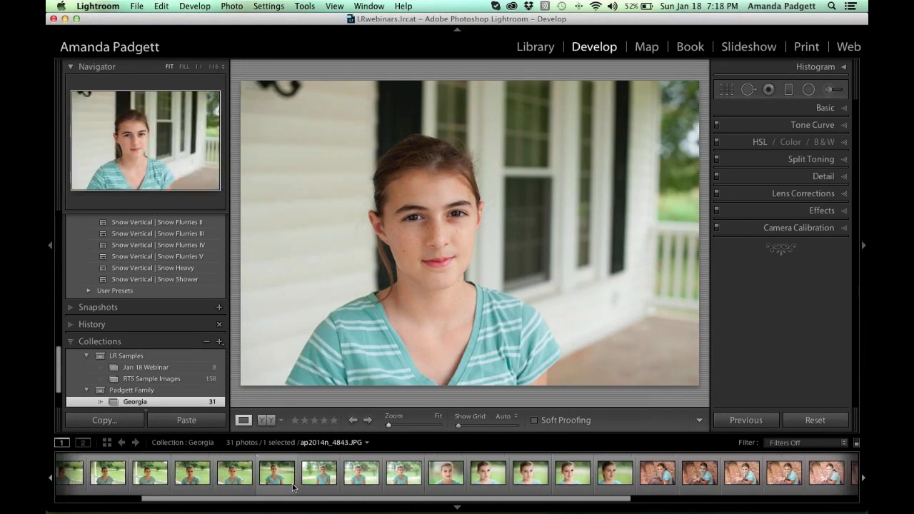
pyautogui.hscroll(8, 294, 488)
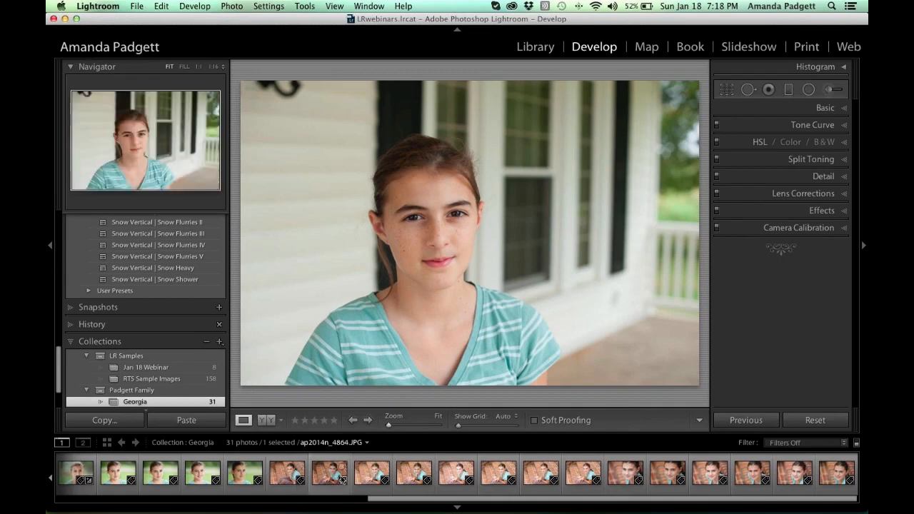
pyautogui.hscroll(-12, 321, 479)
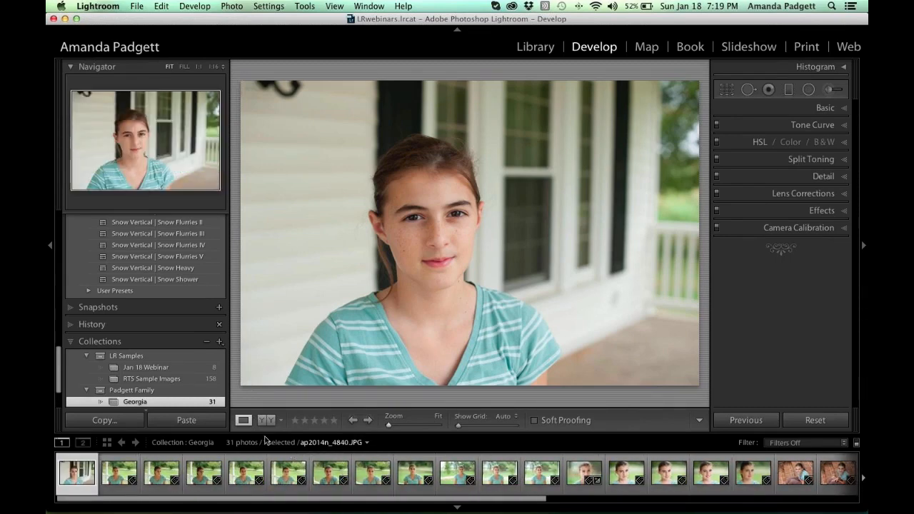
# - Collapse the presets list in Develop and switch between the Jan 18 Webinar collection and the girl's collection
pyautogui.click(184, 366)
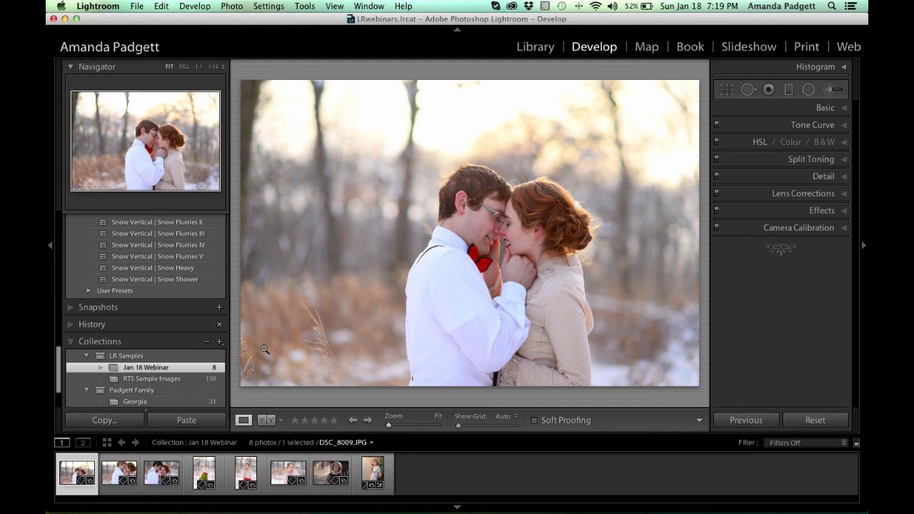
pyautogui.scroll(-4, 156, 336)
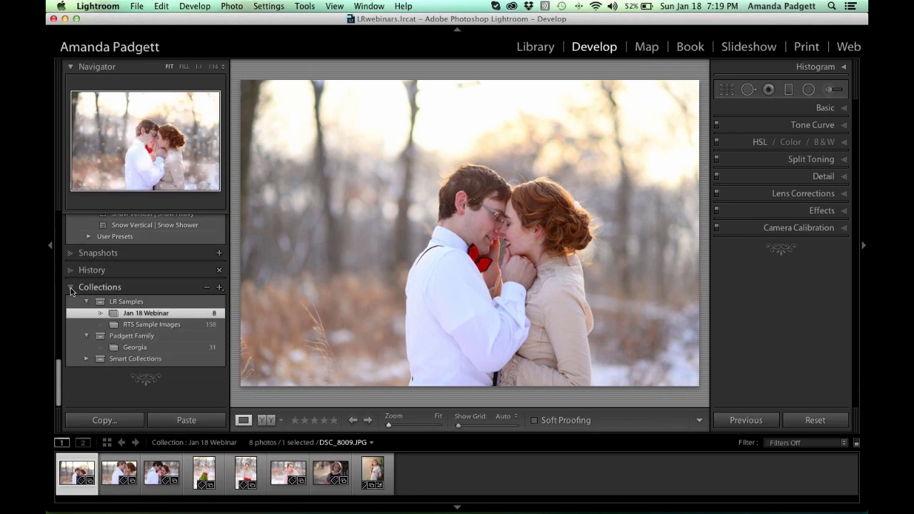
pyautogui.click(71, 287)
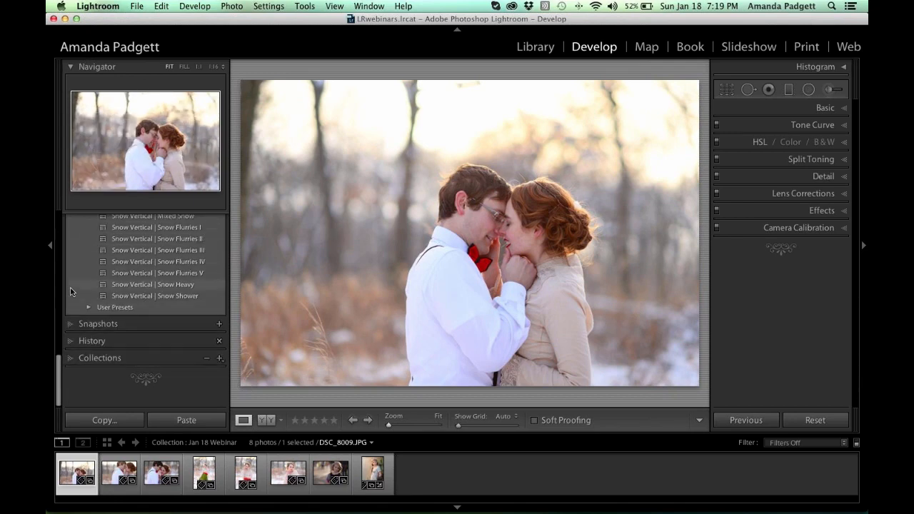
pyautogui.click(71, 358)
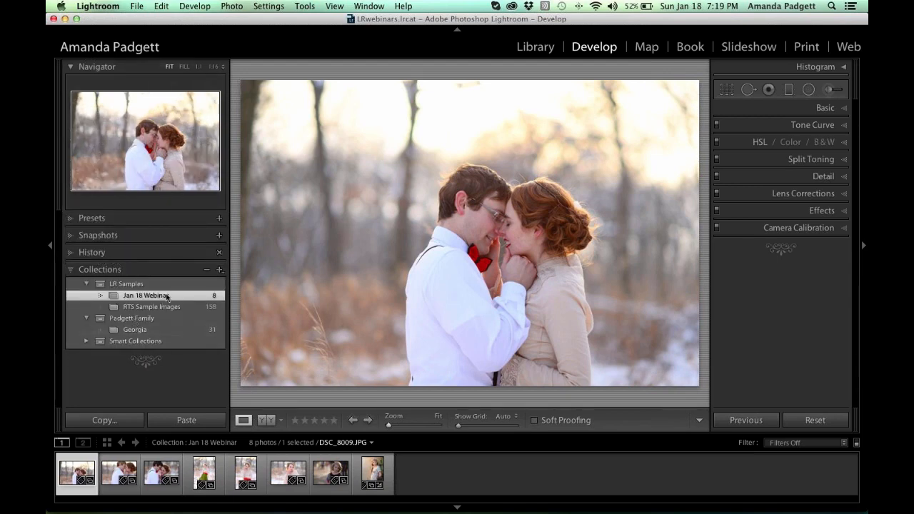
pyautogui.click(163, 331)
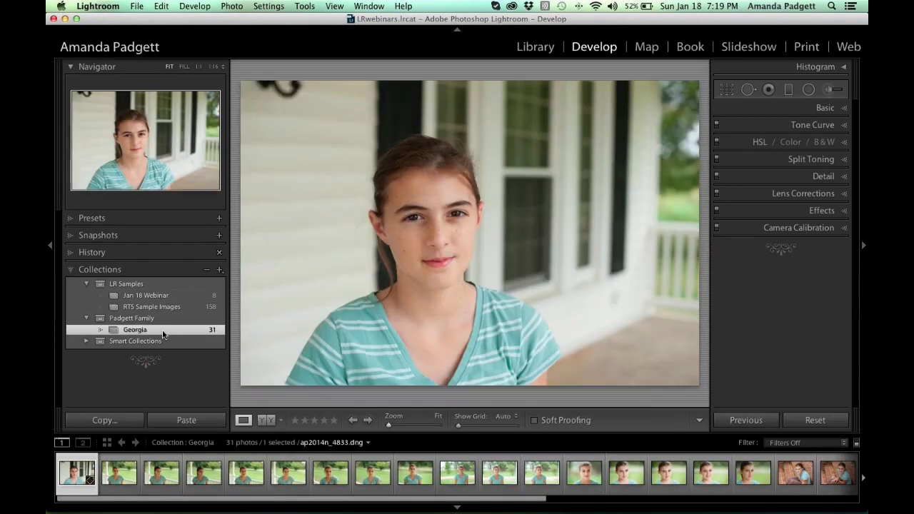
pyautogui.click(168, 295)
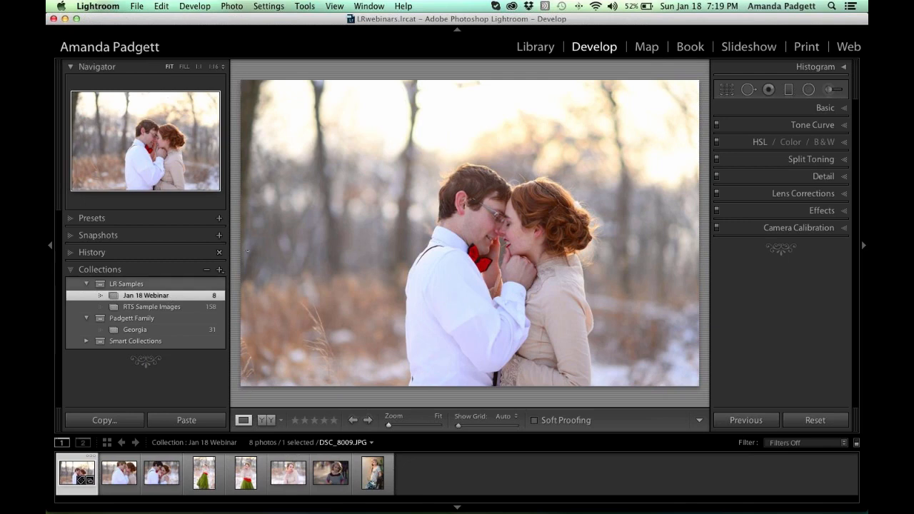
# - Return to the Library, filter the keyword list by the boy's first name, and show the photos with that keyword
pyautogui.click(535, 47)
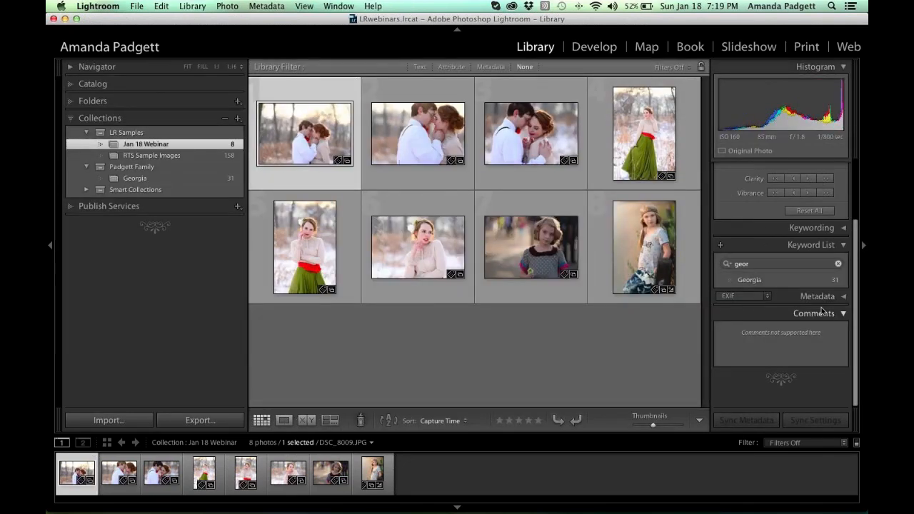
pyautogui.click(809, 263)
pyautogui.press('BackSpace')
pyautogui.press('BackSpace')
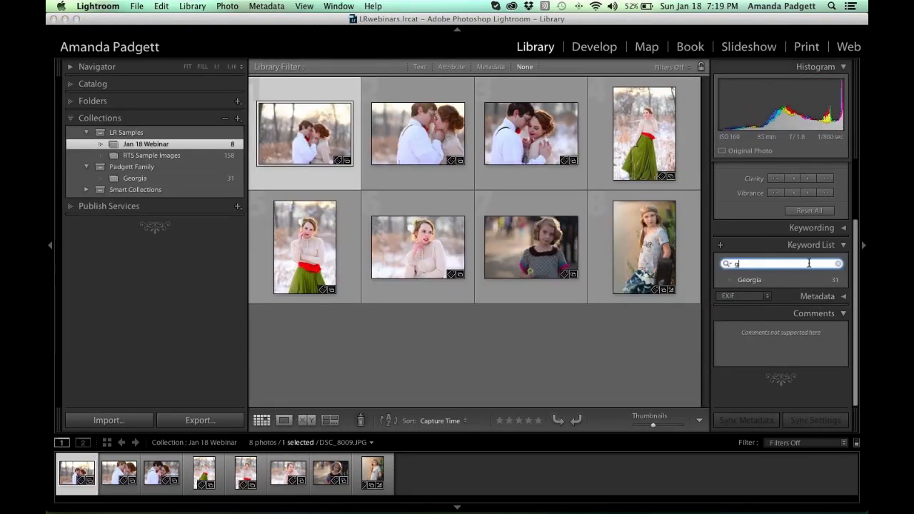
pyautogui.press('BackSpace')
pyautogui.write('nate')
pyautogui.click(844, 280)
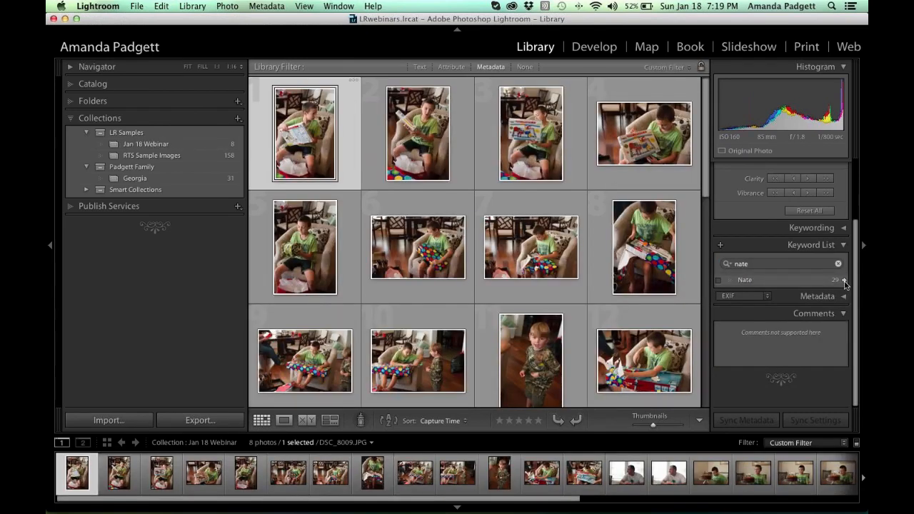
# - View the photos tagged with the boy's keyword in Develop and browse through them
pyautogui.press('d')
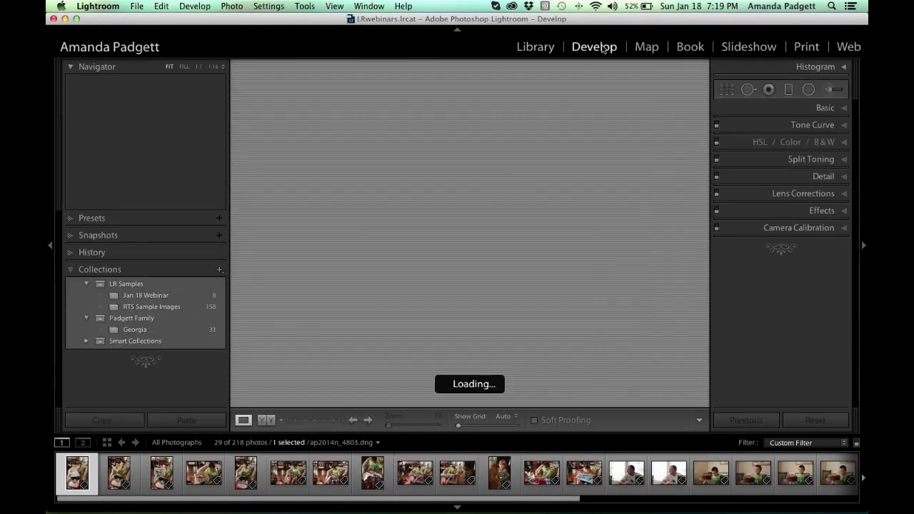
pyautogui.hscroll(10, 425, 471)
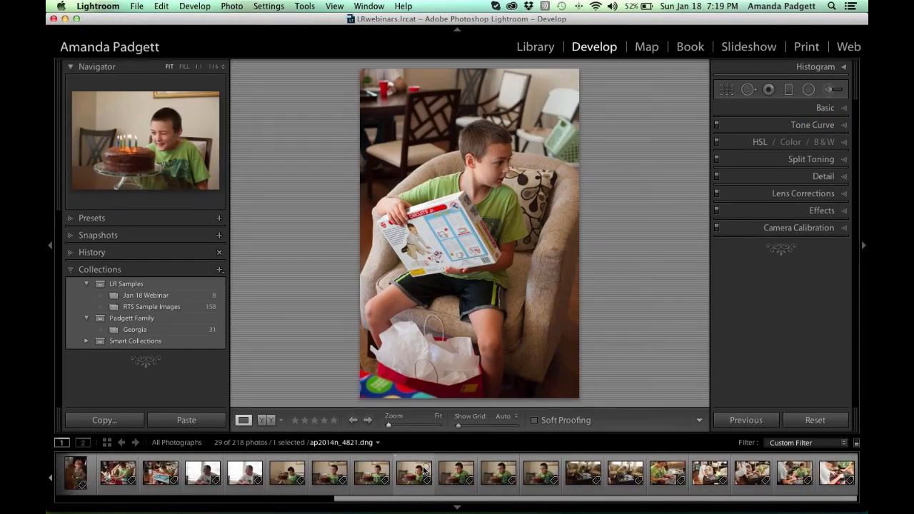
pyautogui.hscroll(-10, 425, 471)
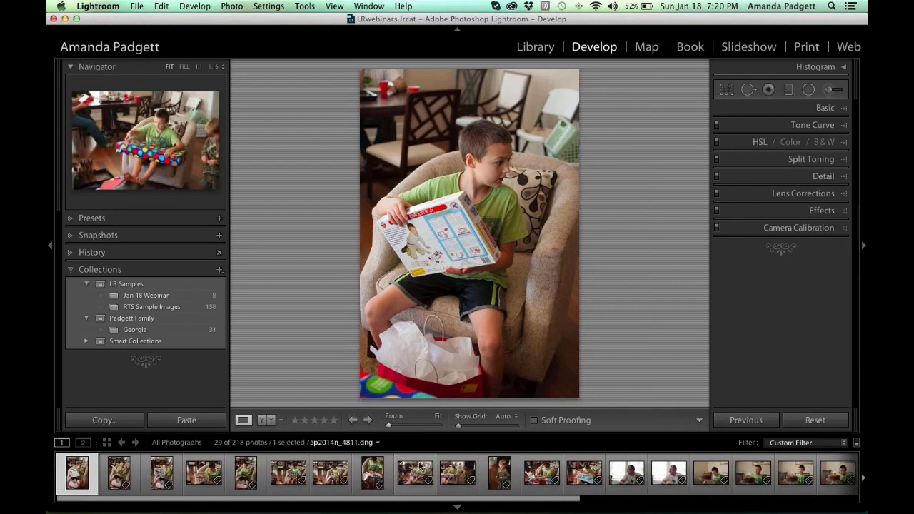
# - Open the Jan 18 Webinar collection in Develop, then return to the Library and show the boy's tagged photos again
pyautogui.click(172, 298)
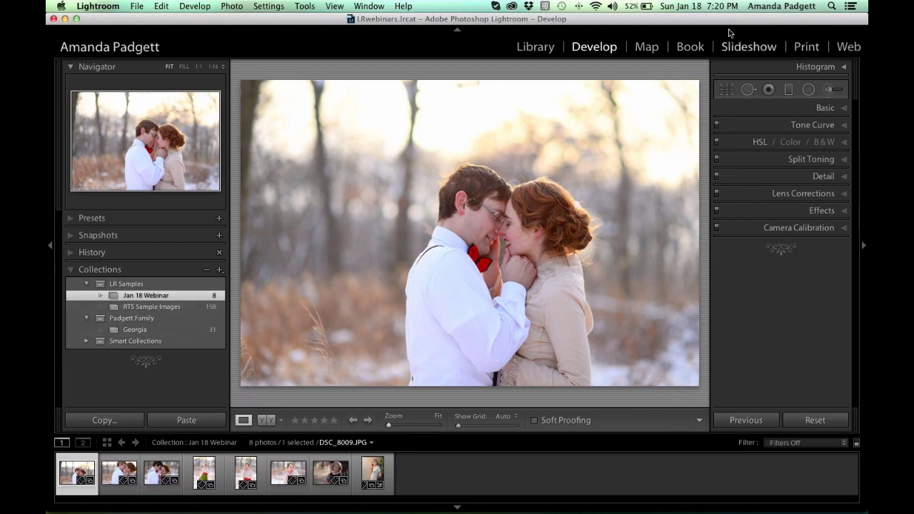
pyautogui.click(537, 47)
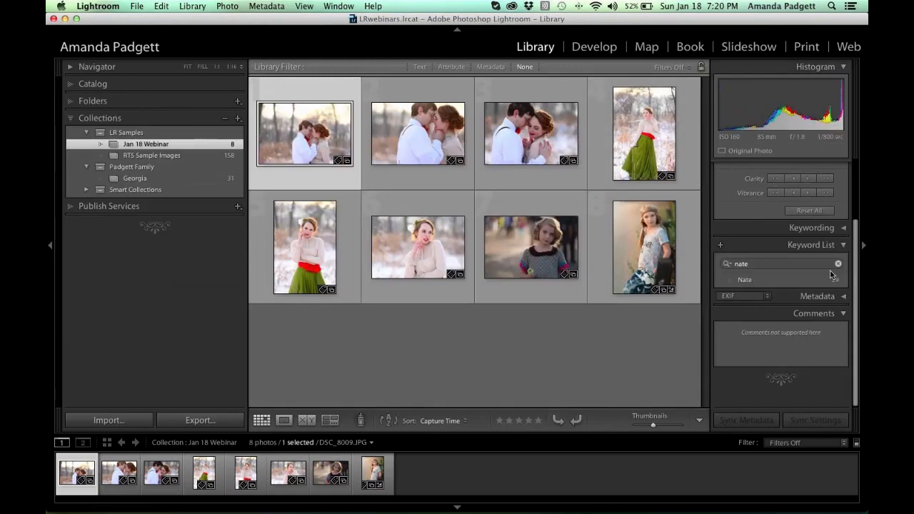
pyautogui.click(843, 280)
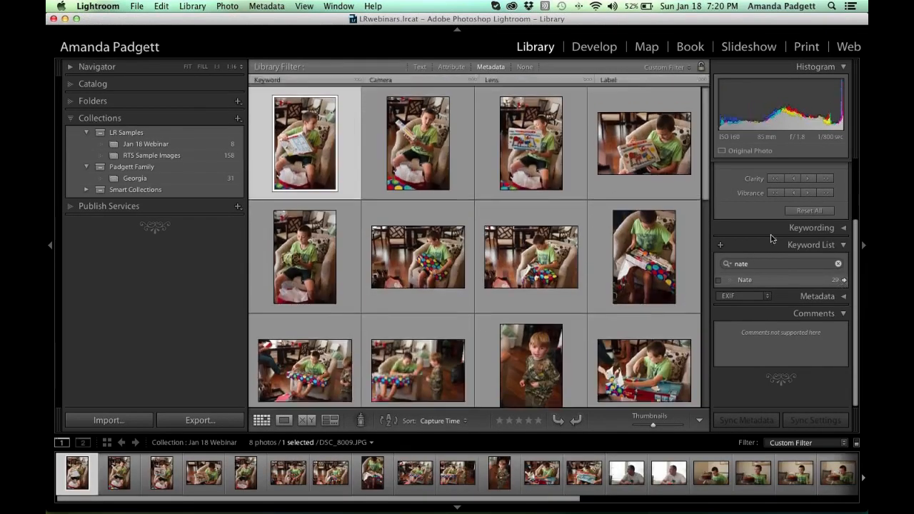
# - View the boy's tagged photos in Develop and browse them in the Library grid
pyautogui.click(593, 47)
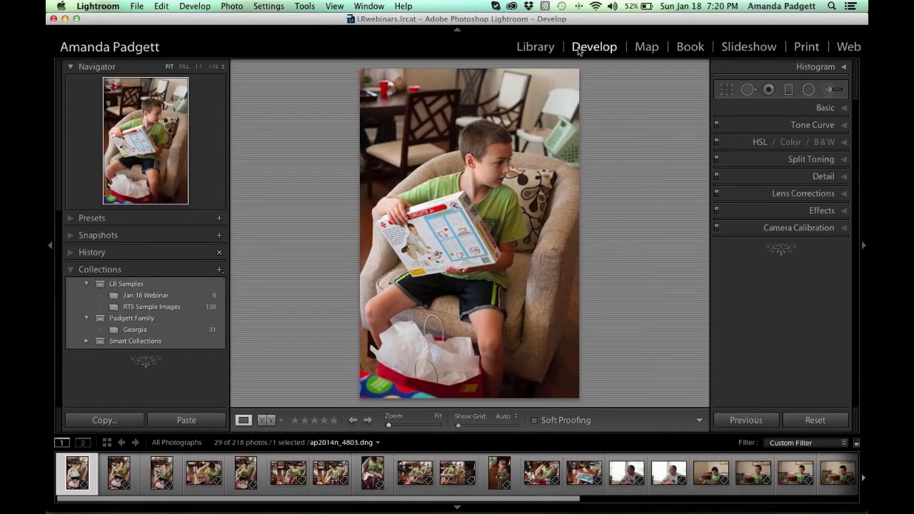
pyautogui.click(536, 47)
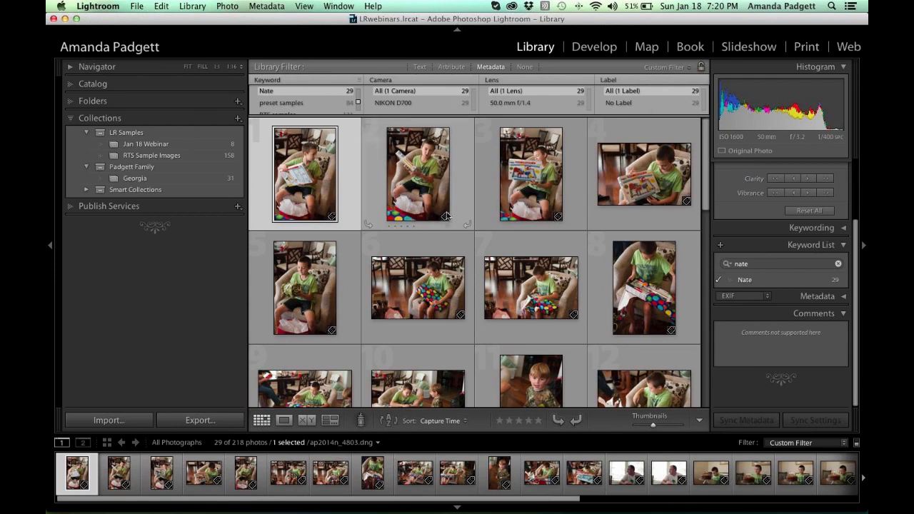
pyautogui.click(434, 272)
pyautogui.scroll(-3, 457, 278)
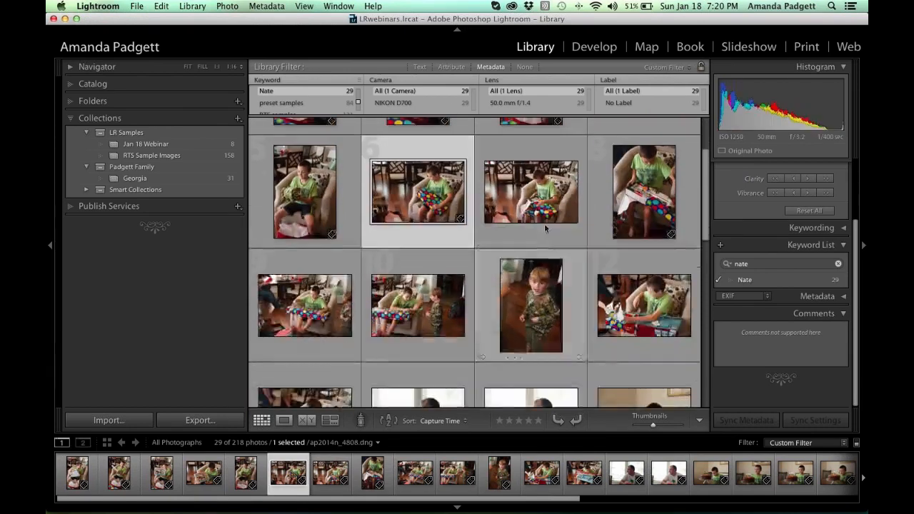
# - On the photo of the younger child in camouflage, replace the boy's name keyword with the younger child's first name
pyautogui.click(534, 290)
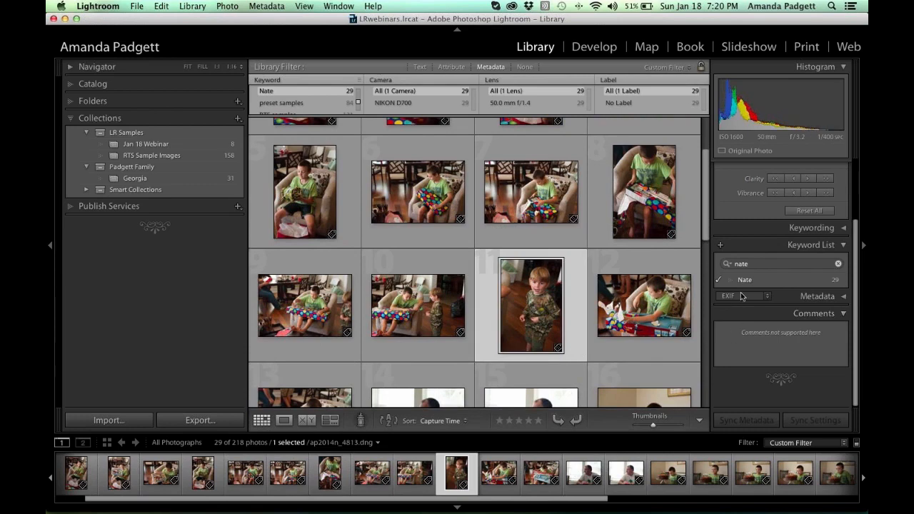
pyautogui.click(776, 263)
pyautogui.click(814, 228)
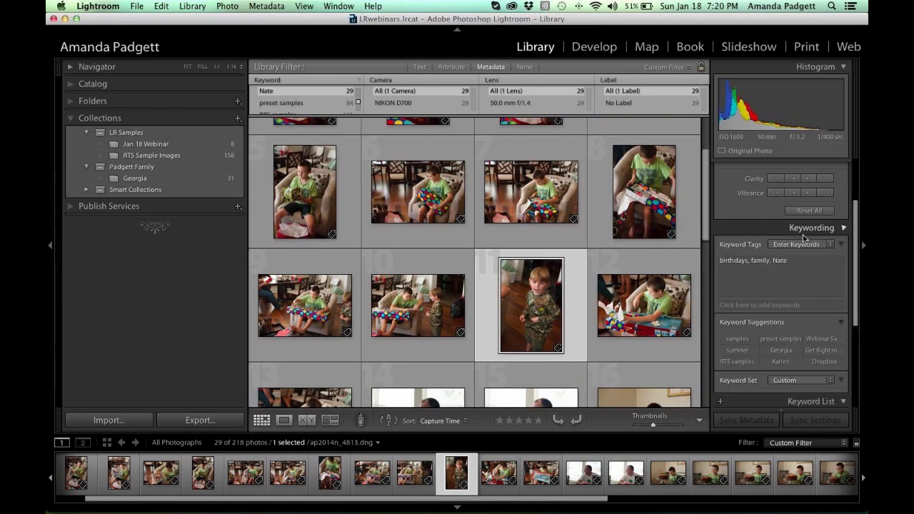
pyautogui.click(791, 244)
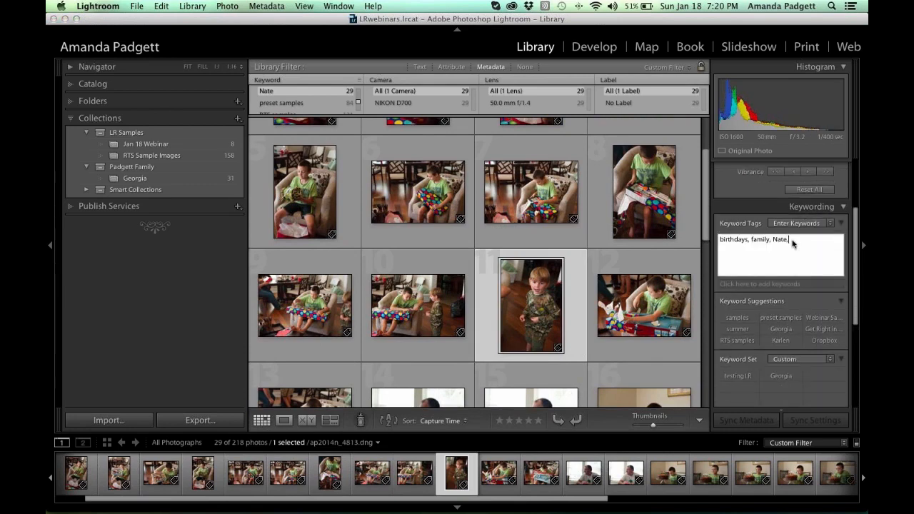
pyautogui.write(',s')
pyautogui.press('BackSpace')
pyautogui.press('BackSpace')
pyautogui.press('BackSpace')
pyautogui.press('BackSpace')
pyautogui.press('BackSpace')
pyautogui.press('BackSpace')
pyautogui.press('BackSpace')
pyautogui.write('Peyton')
pyautogui.press('Return')
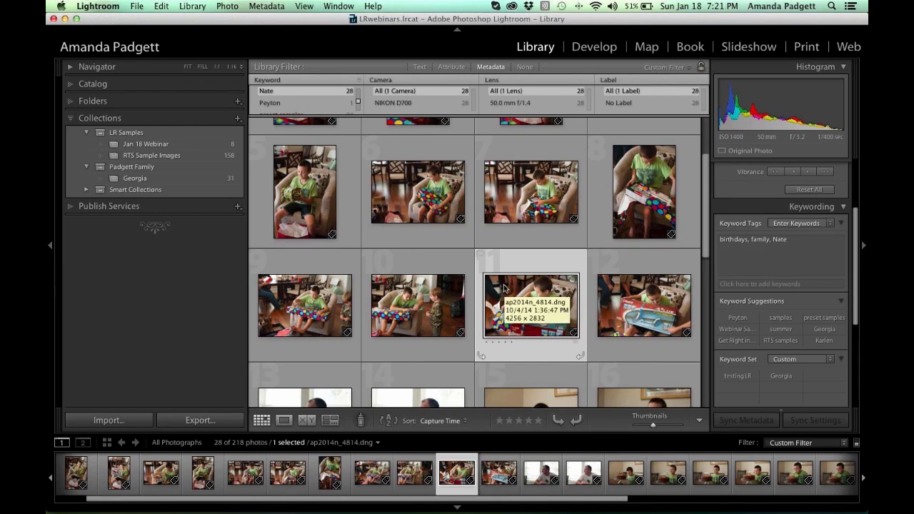
# - Open the Jan 18 Webinar collection and display the photo of the girl in the polka-dot dress in Develop
pyautogui.scroll(-3, 520, 264)
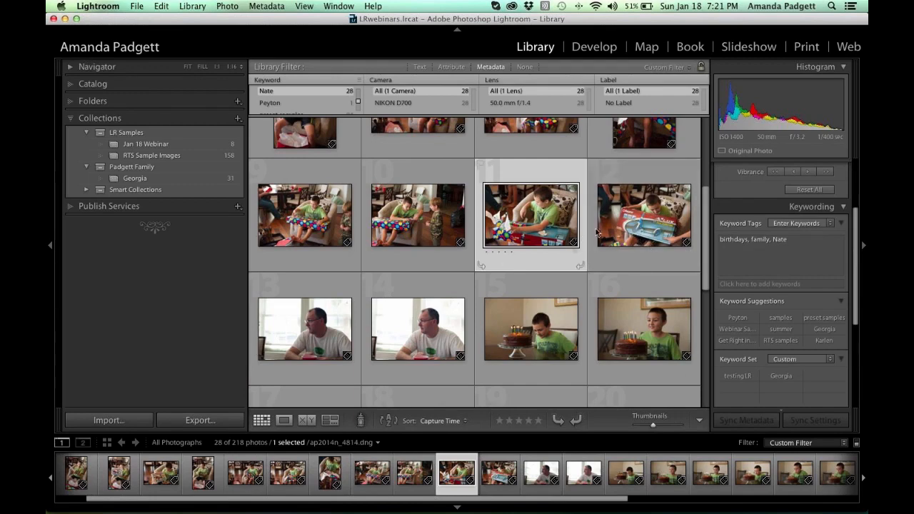
pyautogui.scroll(-2, 585, 234)
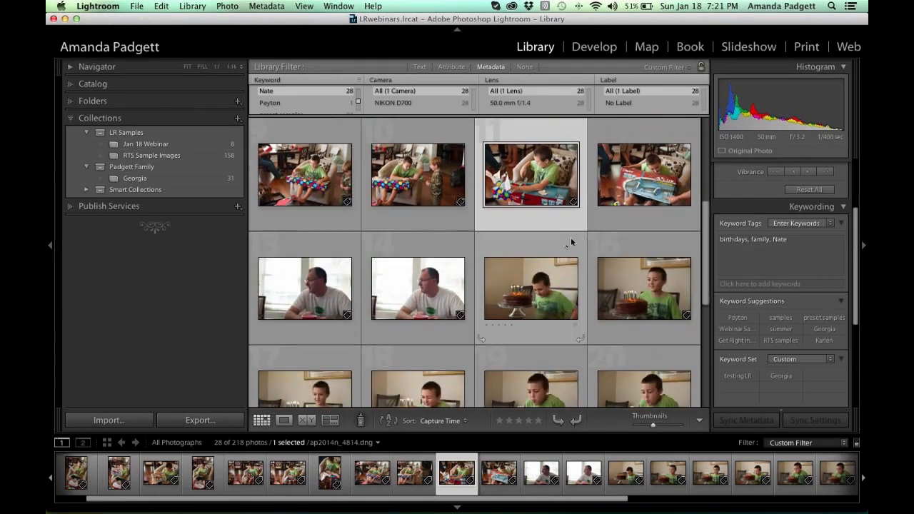
pyautogui.scroll(-3, 585, 236)
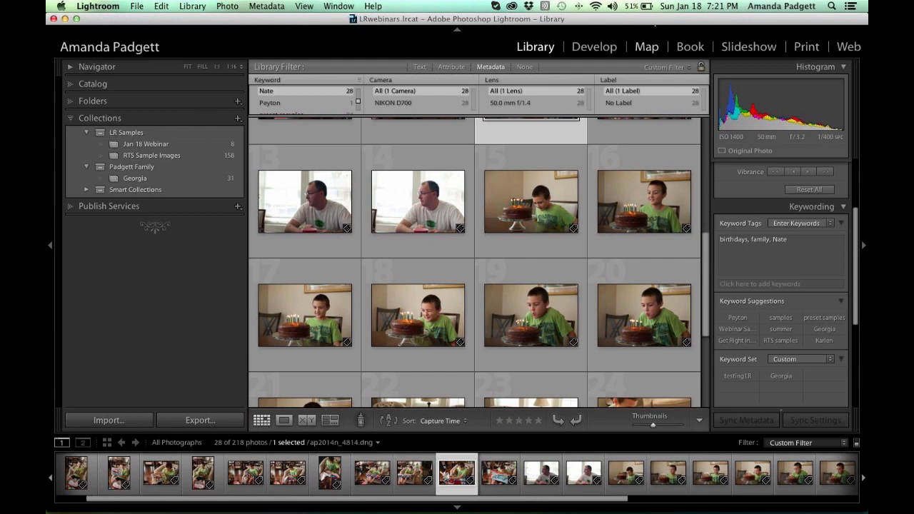
pyautogui.click(598, 47)
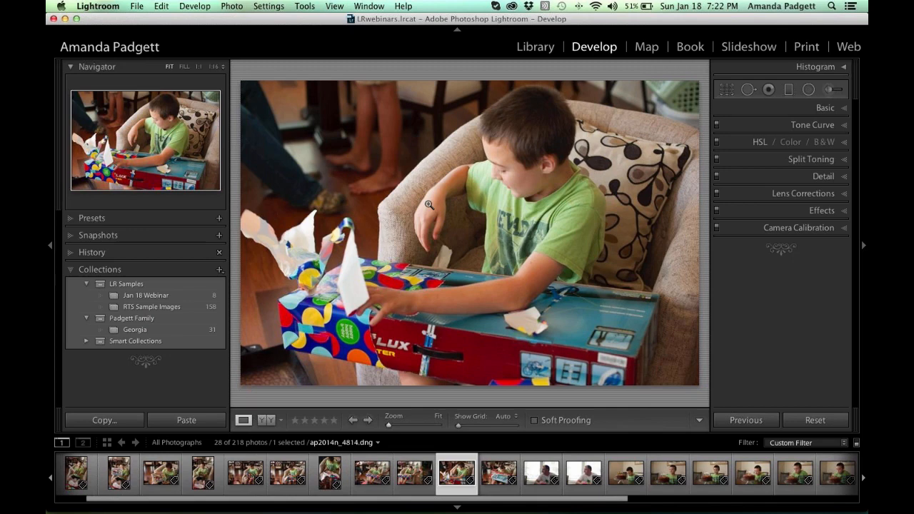
pyautogui.click(181, 296)
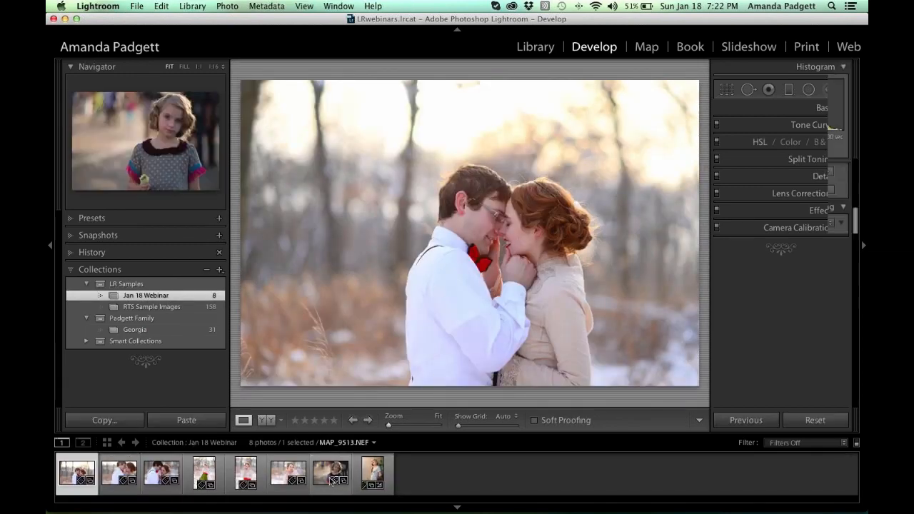
pyautogui.click(332, 481)
pyautogui.press('g')
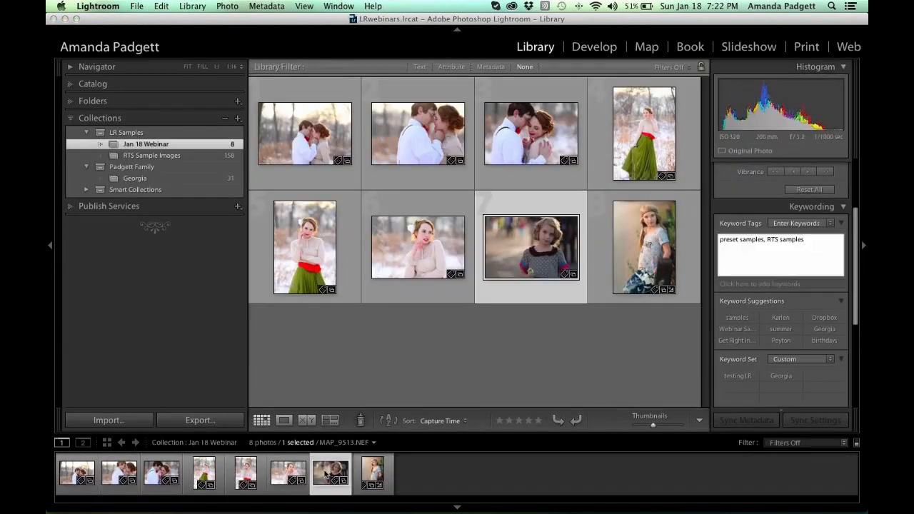
pyautogui.press('e')
pyautogui.click(593, 47)
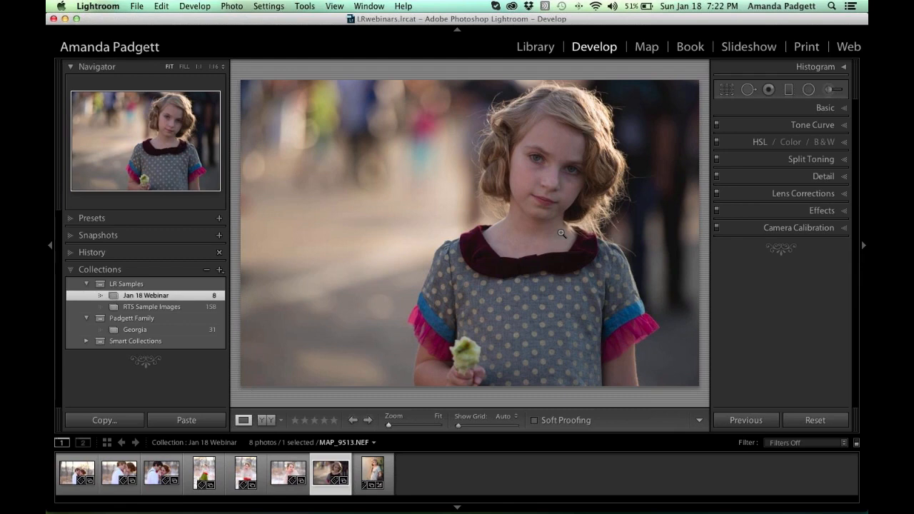
# - Examine the Adjustment Brush effect and brush settings for the girl's photo, and close the tool
pyautogui.press('k')
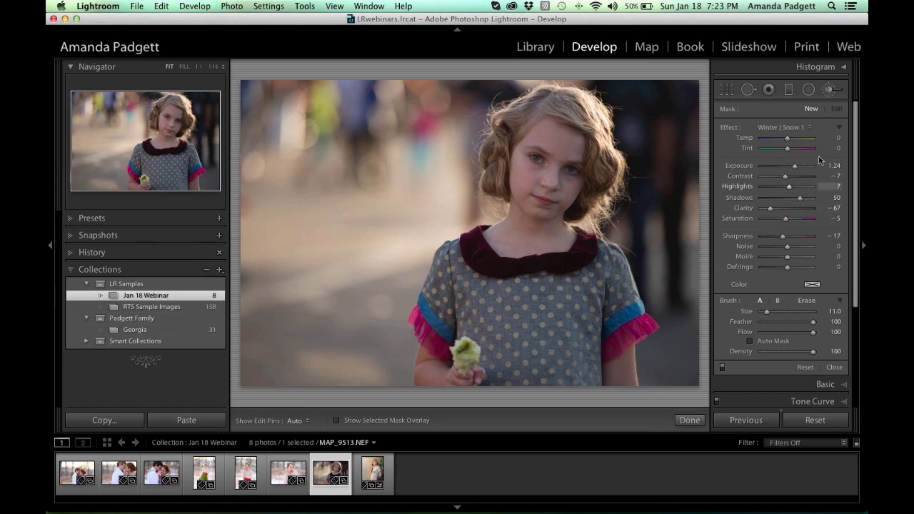
pyautogui.scroll(-3, 818, 200)
pyautogui.scroll(-1, 818, 198)
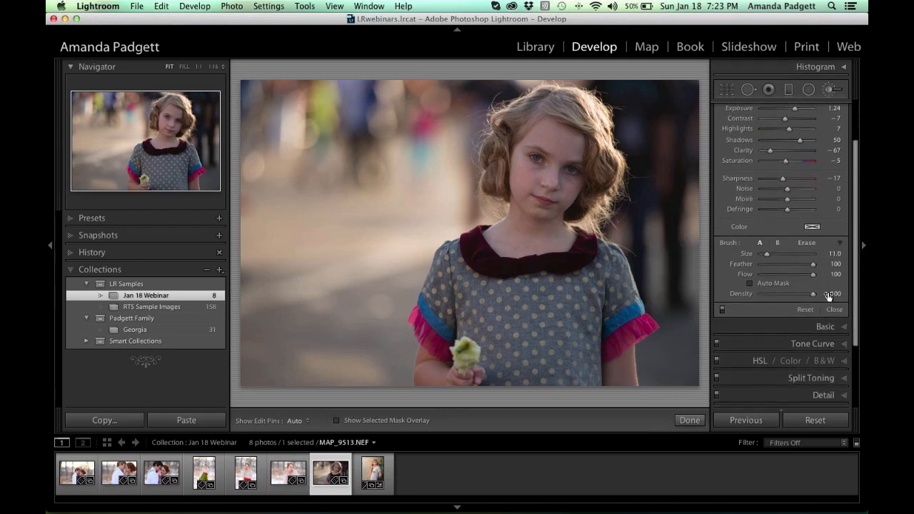
pyautogui.click(827, 90)
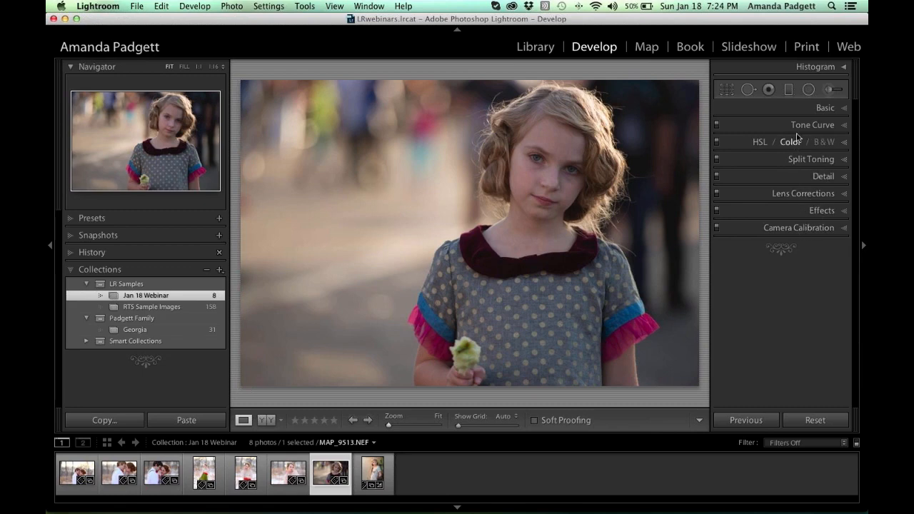
# - Set the girl photo's Exposure to +0.95, Temp to 5572, Shadows to +14 and Blacks to -25 in the Basic adjustments
pyautogui.click(814, 107)
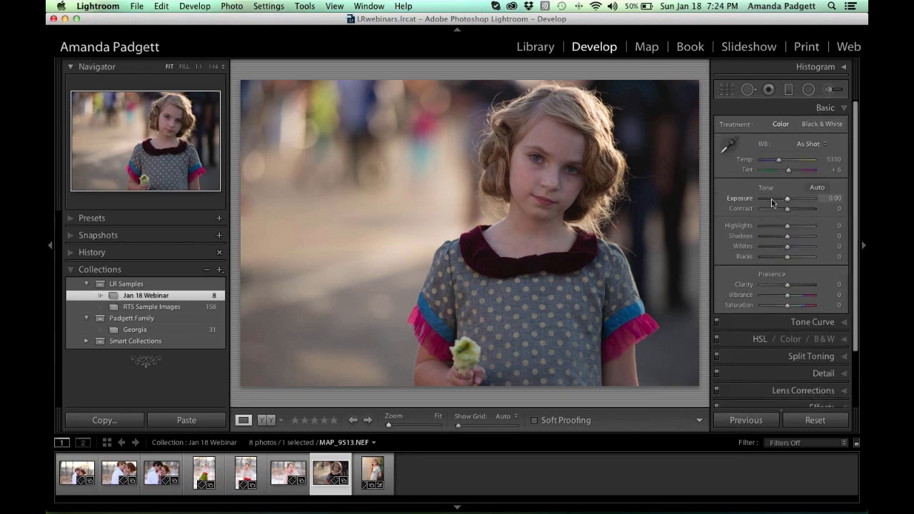
pyautogui.moveTo(786, 202); pyautogui.dragTo(792, 201)
pyautogui.moveTo(778, 160); pyautogui.dragTo(781, 164)
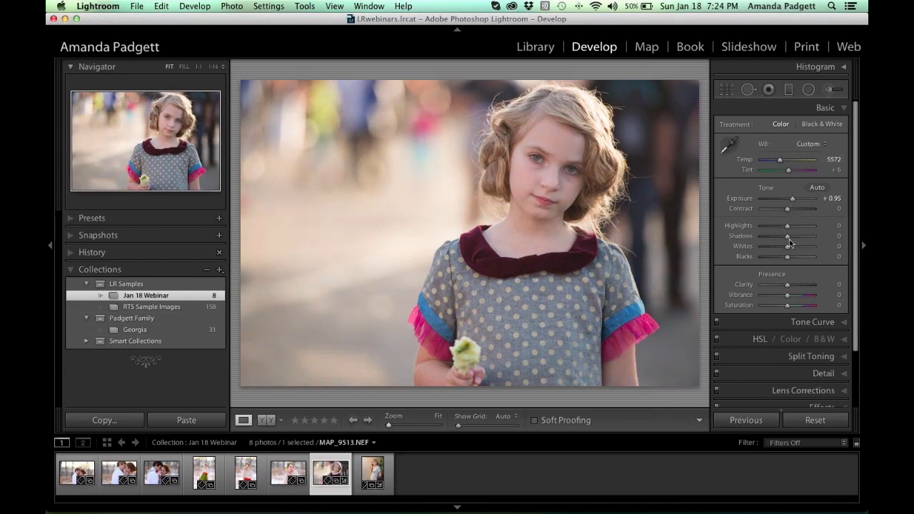
pyautogui.moveTo(790, 262); pyautogui.dragTo(794, 241)
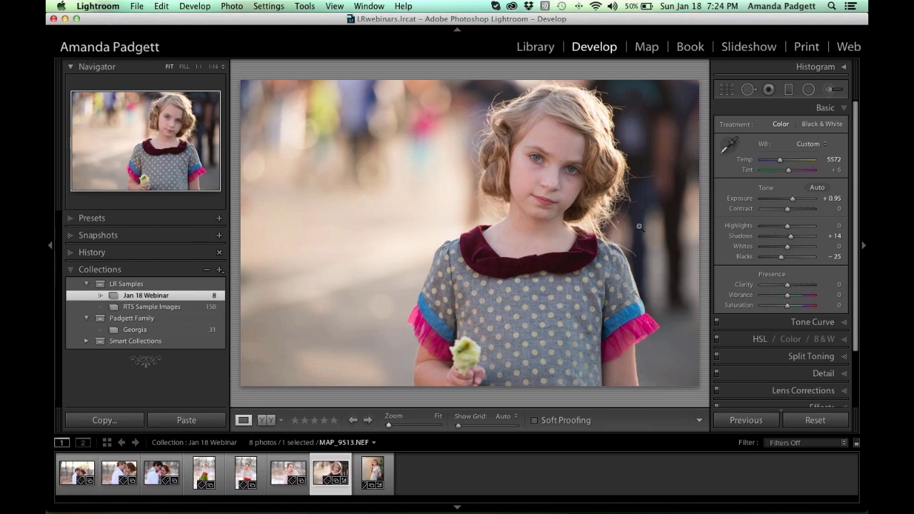
pyautogui.click(828, 109)
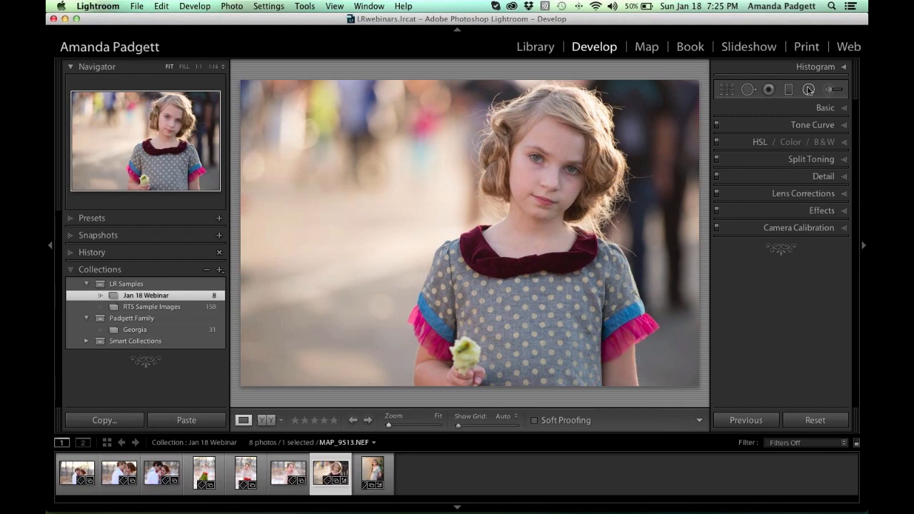
# - Crop the girl's photo slightly tighter at the original aspect ratio, trimming its left side and lower edge
pyautogui.click(725, 90)
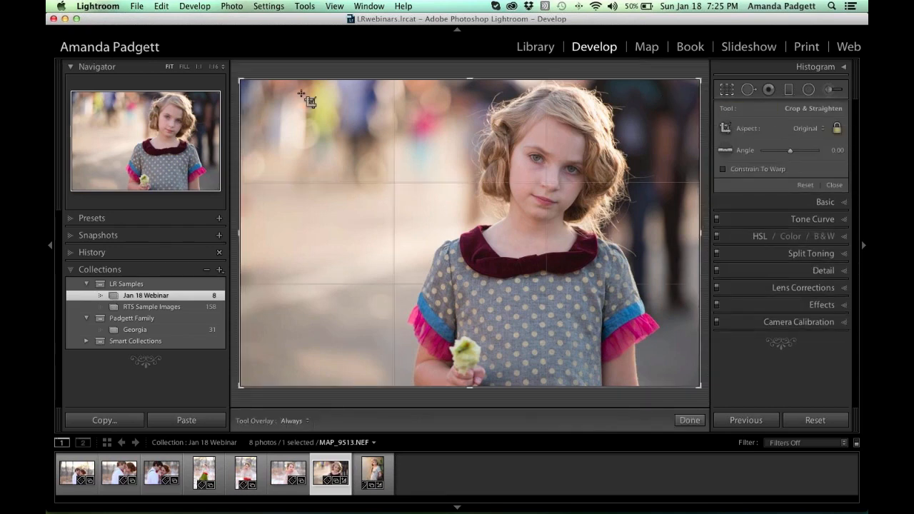
pyautogui.moveTo(242, 80); pyautogui.dragTo(290, 107)
pyautogui.moveTo(363, 163); pyautogui.dragTo(362, 193)
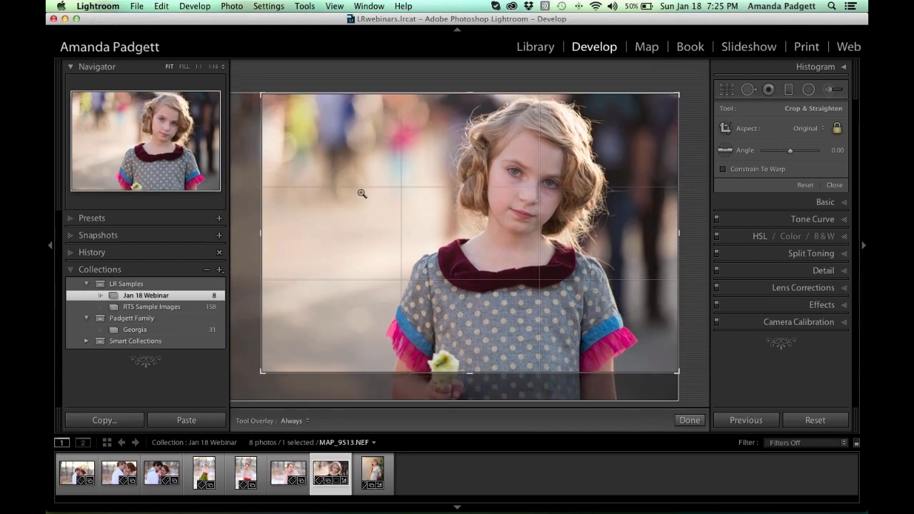
pyautogui.press('Return')
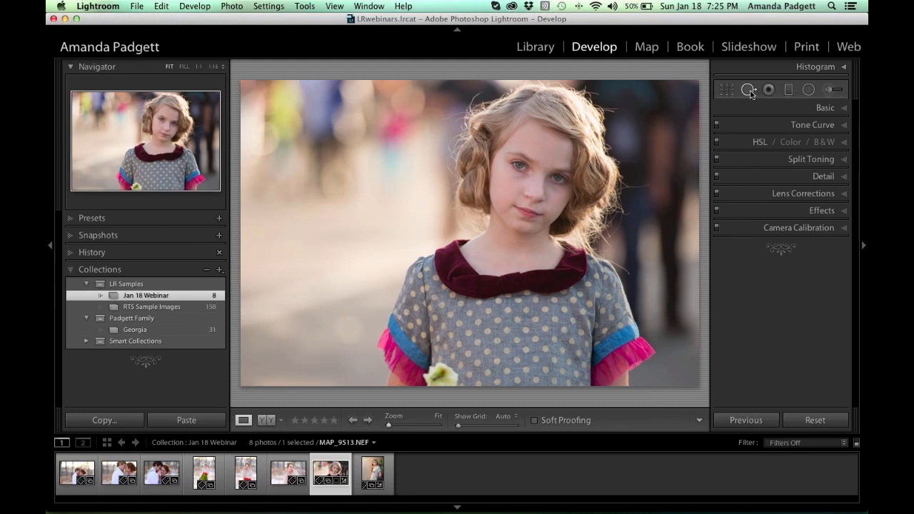
# - Look at the Spot Removal and Adjustment Brush options and browse the list of Develop presets
pyautogui.click(748, 90)
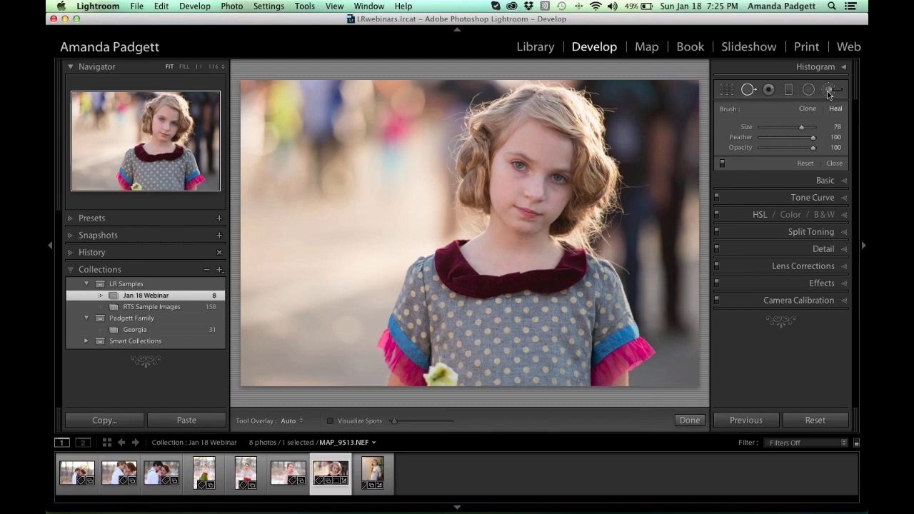
pyautogui.click(828, 91)
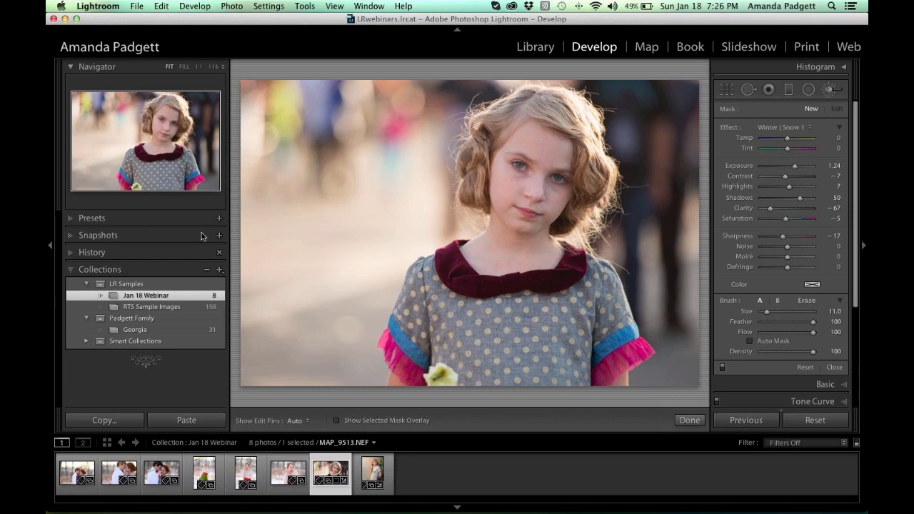
pyautogui.click(74, 218)
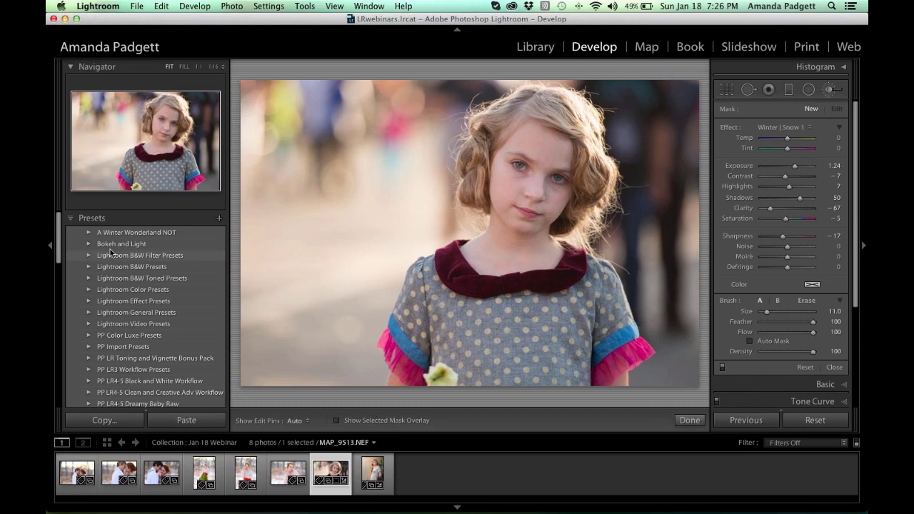
pyautogui.scroll(-10, 111, 252)
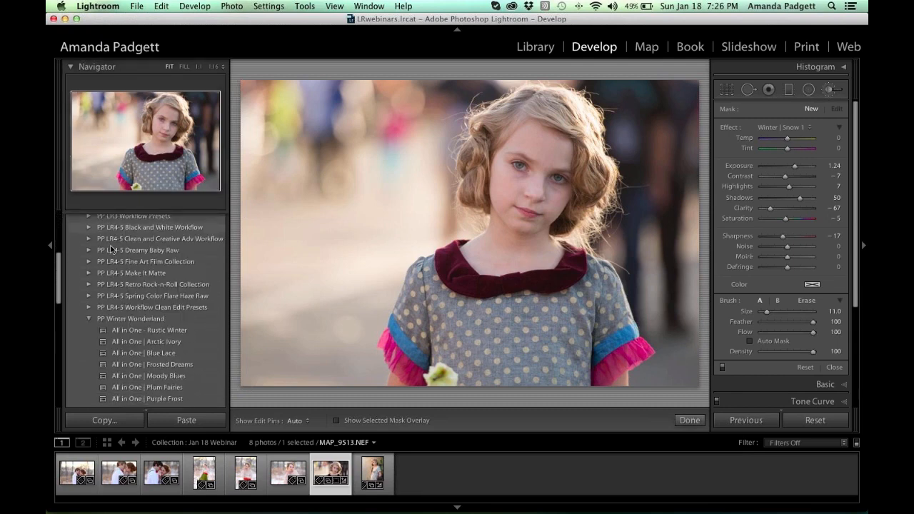
pyautogui.scroll(-1, 110, 248)
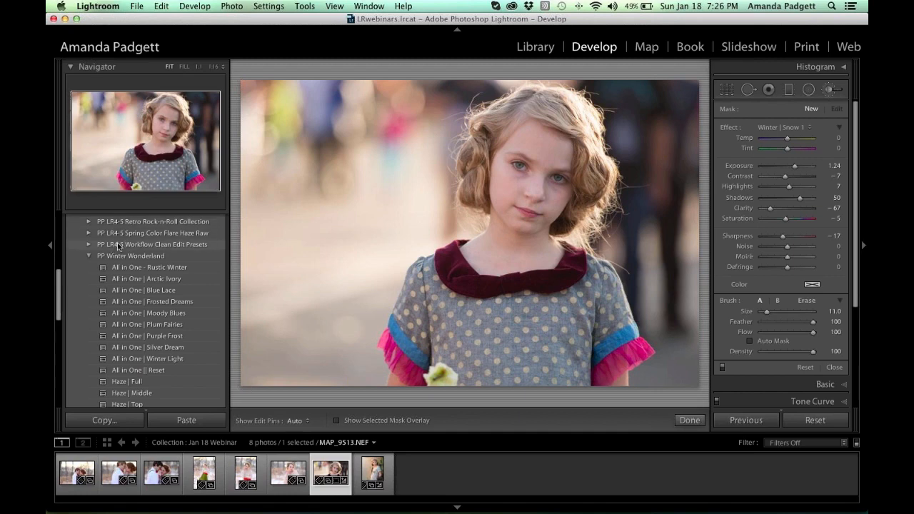
pyautogui.scroll(10, 117, 244)
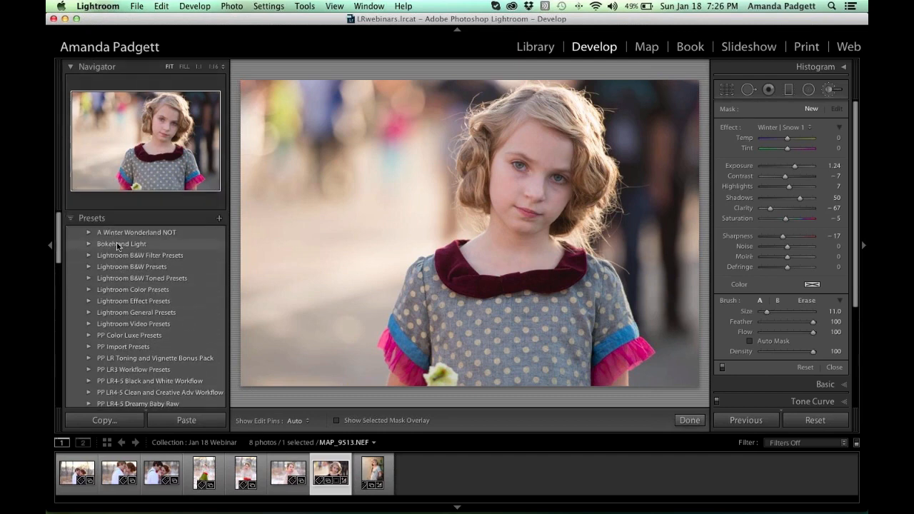
pyautogui.click(74, 217)
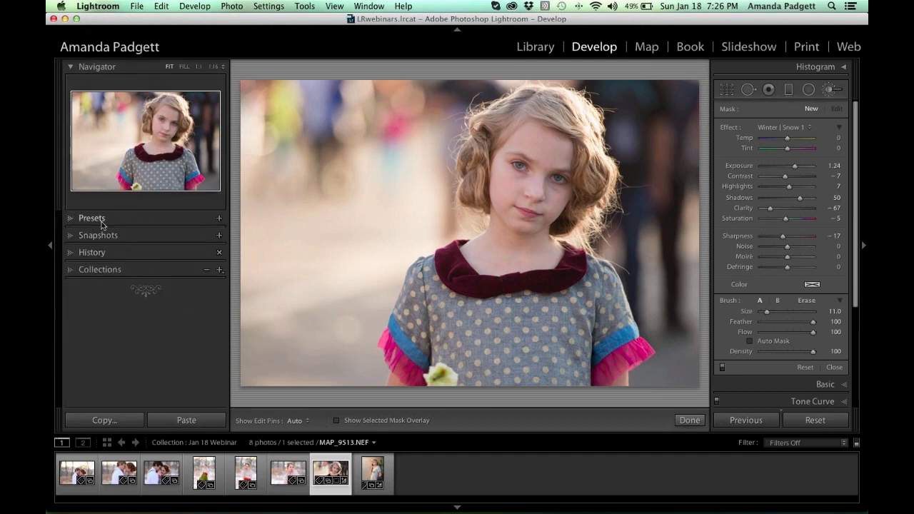
# - Look through the collections, the photo's edit history and the snapshots, and reopen the presets list to the PP Winter Wonderland folder
pyautogui.click(101, 272)
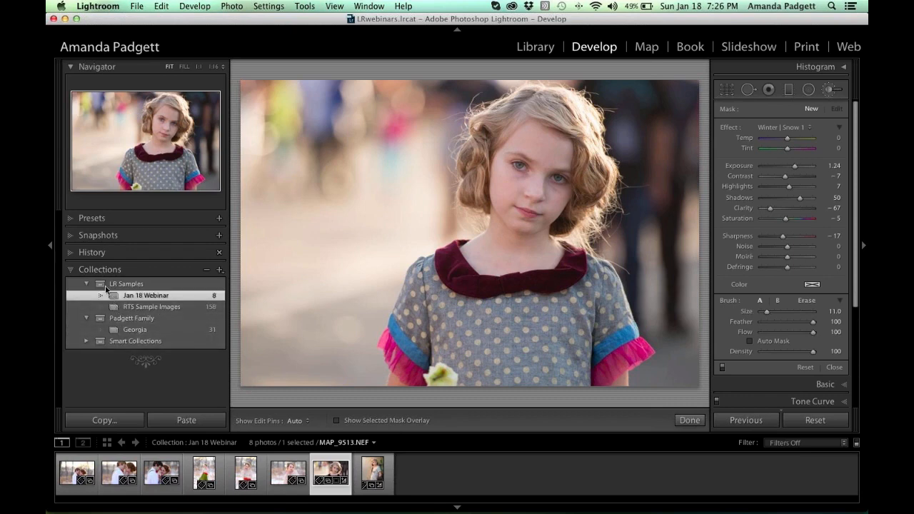
pyautogui.click(76, 253)
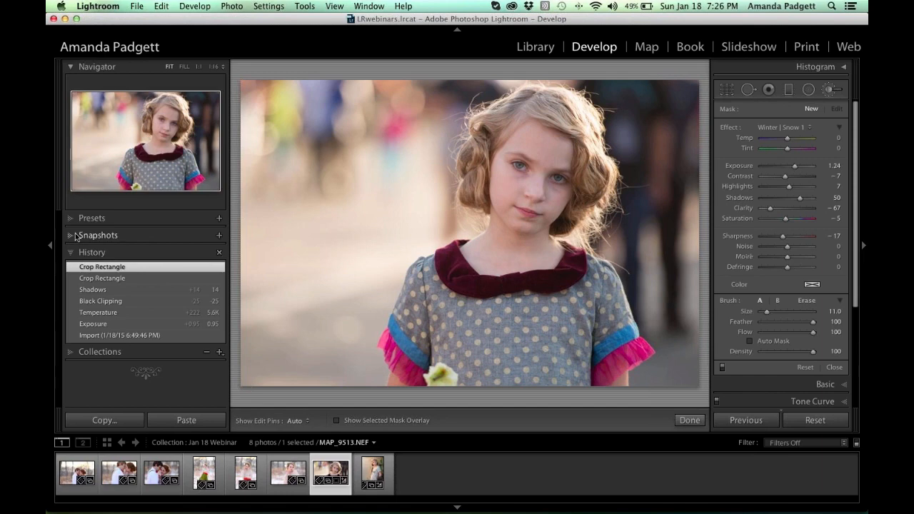
pyautogui.click(71, 236)
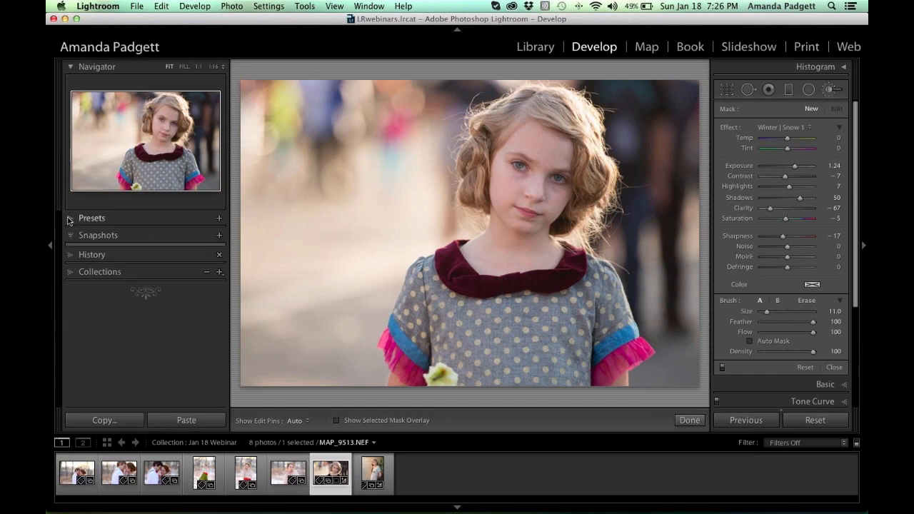
pyautogui.click(70, 218)
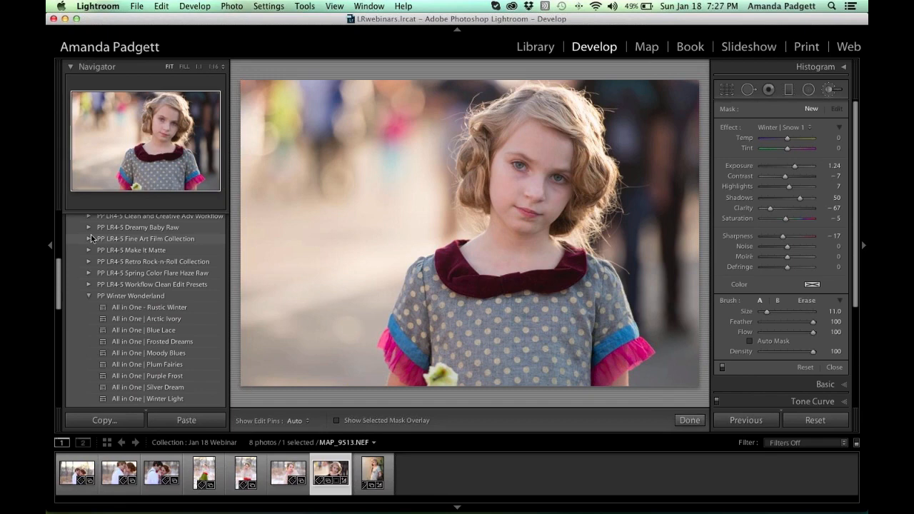
# - Zoom the girl's photo to 1:1 and examine her eyes and face up close
pyautogui.scroll(-3, 92, 238)
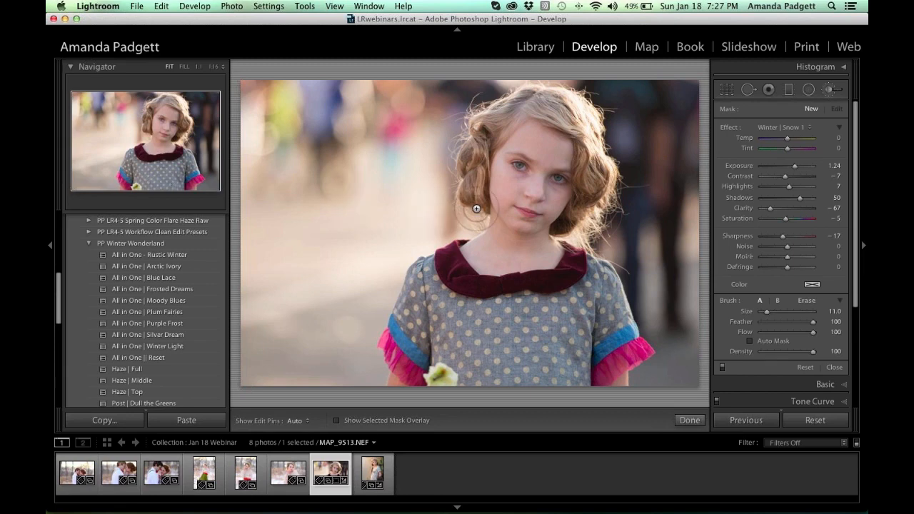
pyautogui.press('super+minus')
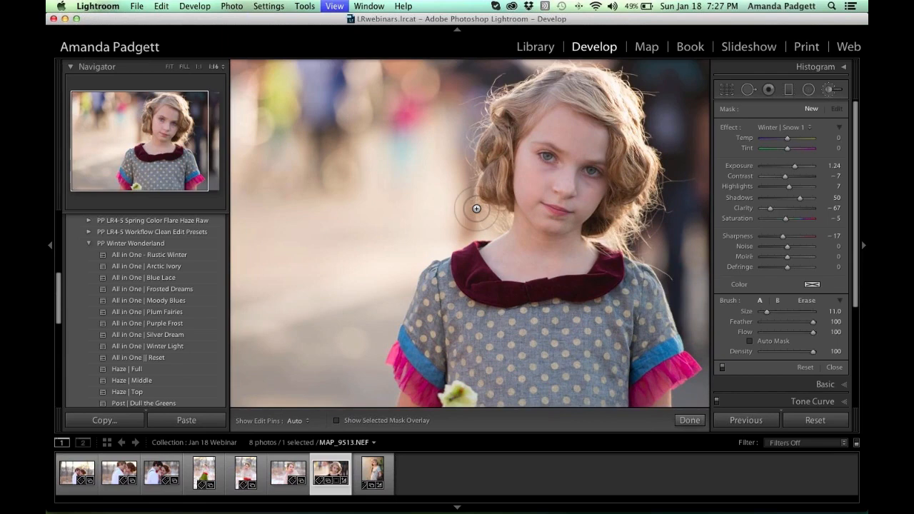
pyautogui.press('super+minus')
pyautogui.press('z')
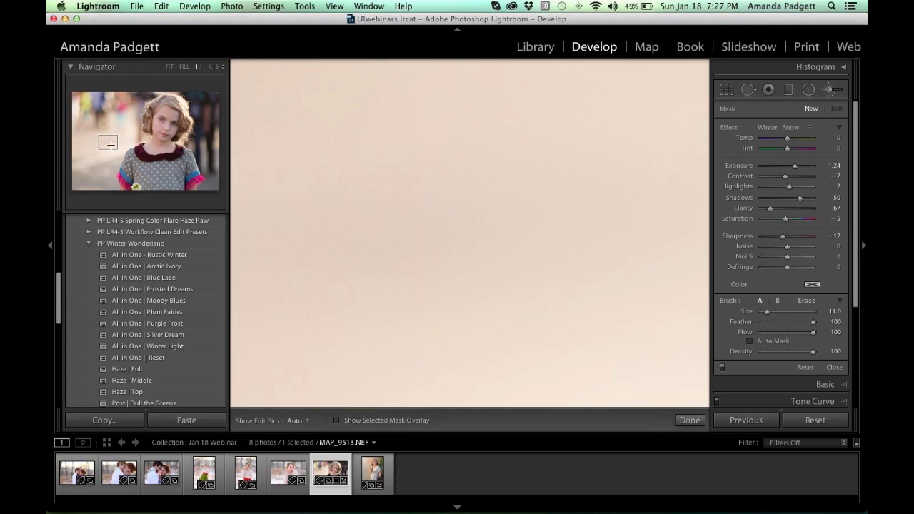
pyautogui.click(171, 121)
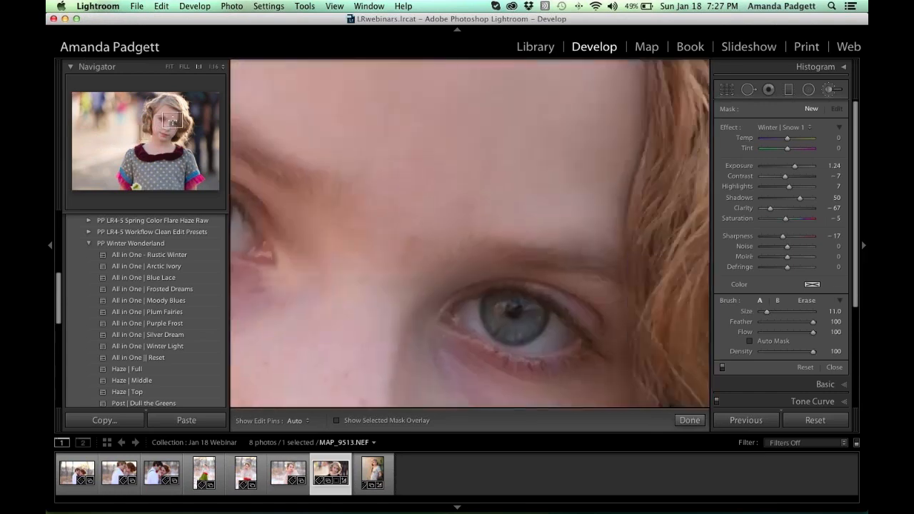
pyautogui.moveTo(172, 121); pyautogui.dragTo(171, 125)
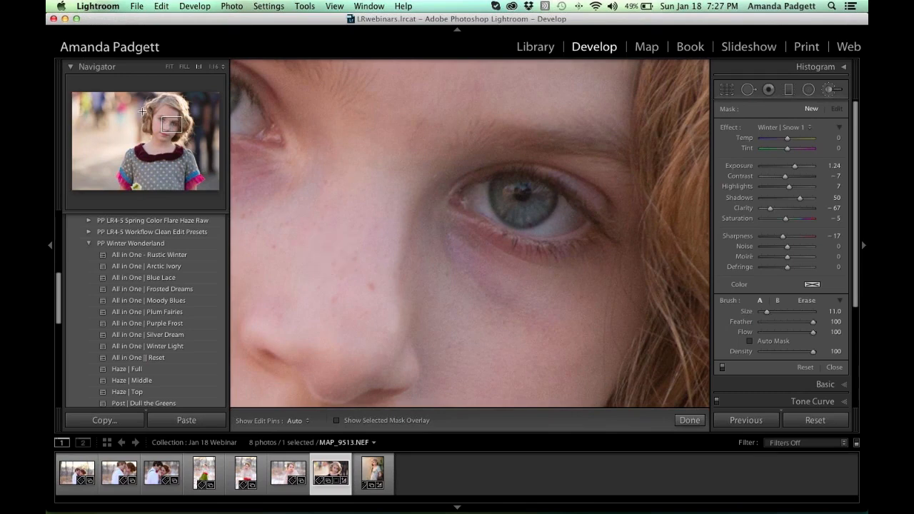
pyautogui.click(169, 120)
pyautogui.click(161, 120)
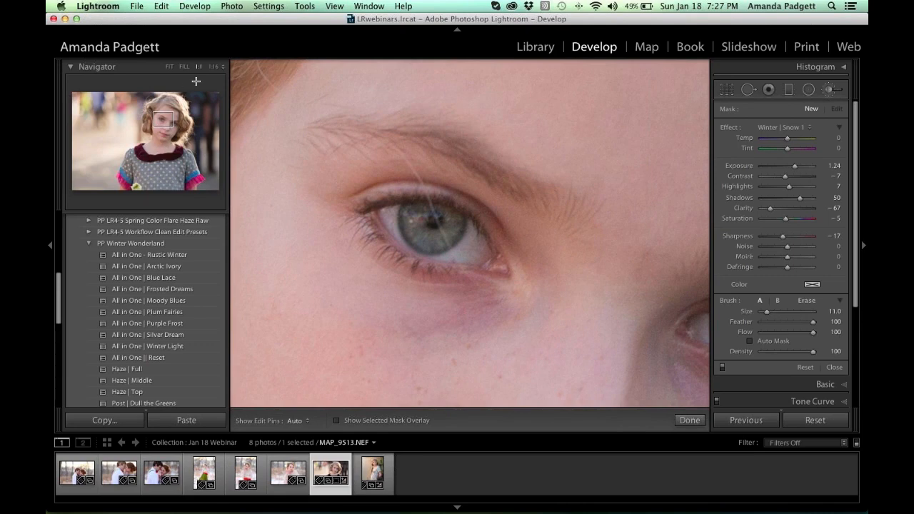
# - View the photo at 1:16, 8:1, 3:1 and 2:1 magnification to compare the available zoom ratios
pyautogui.click(218, 67)
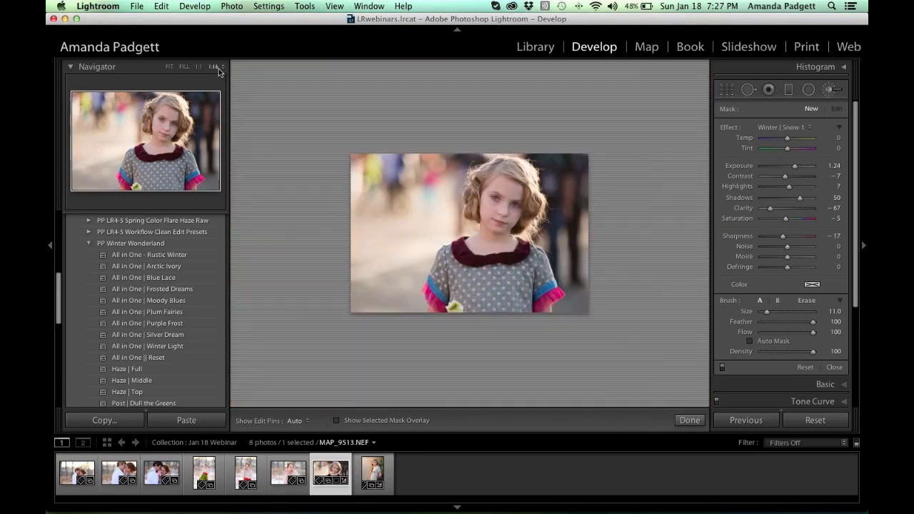
pyautogui.click(222, 67)
pyautogui.click(231, 139)
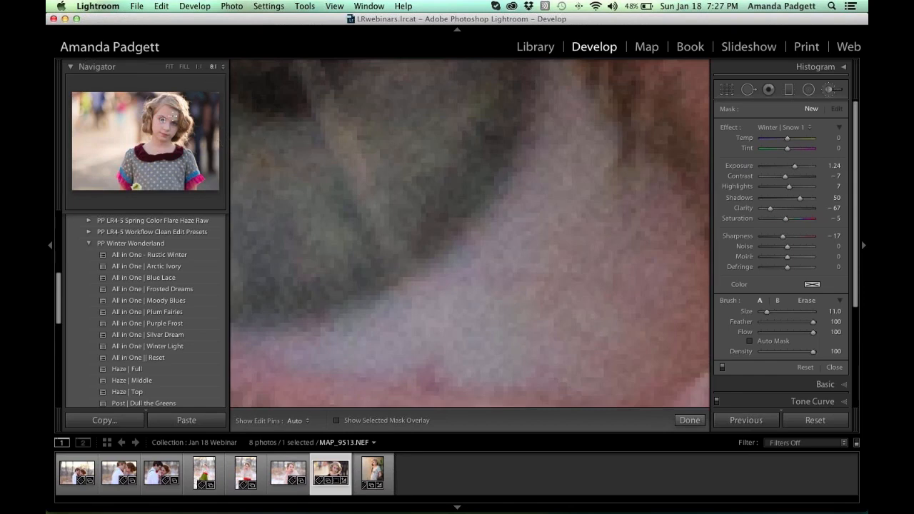
pyautogui.click(217, 67)
pyautogui.click(228, 50)
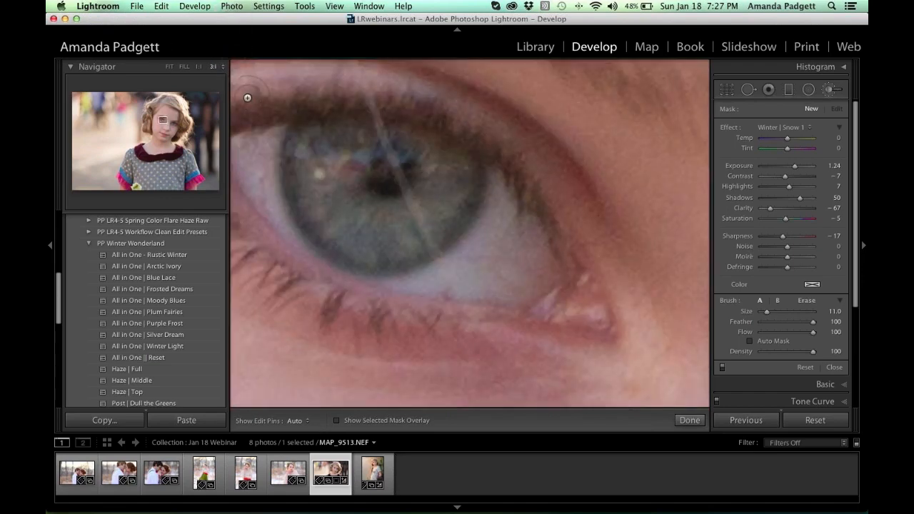
pyautogui.click(218, 67)
pyautogui.click(227, 60)
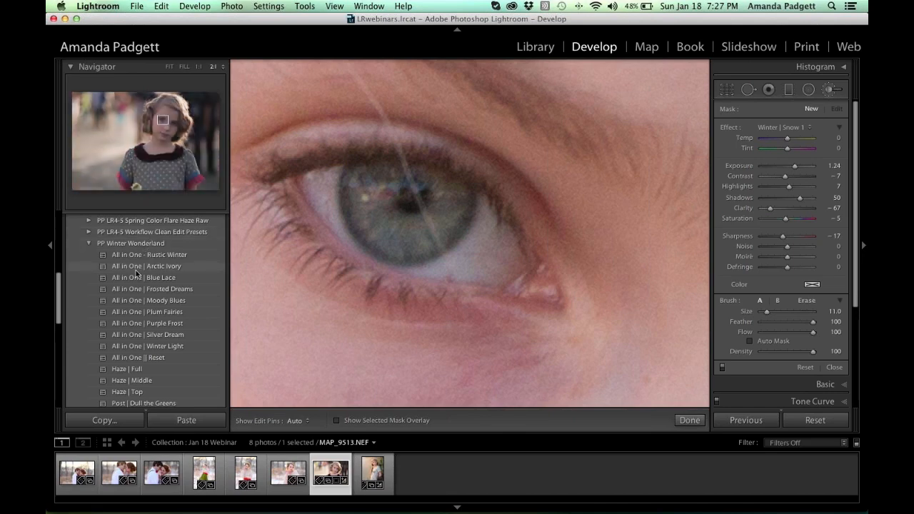
# - Collapse the PP Winter Wonderland preset folder and expand the PP Color Luxe Presets folder
pyautogui.scroll(-2, 136, 274)
pyautogui.scroll(-1, 136, 274)
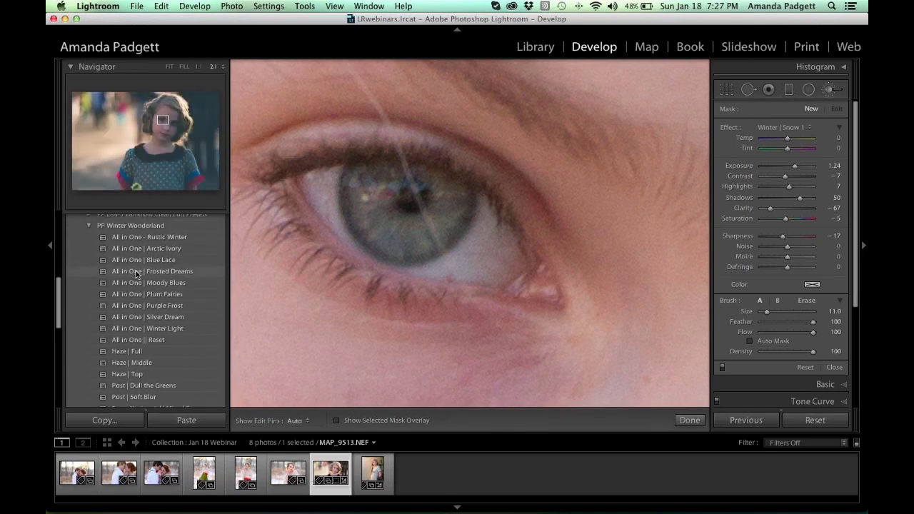
pyautogui.scroll(1, 136, 274)
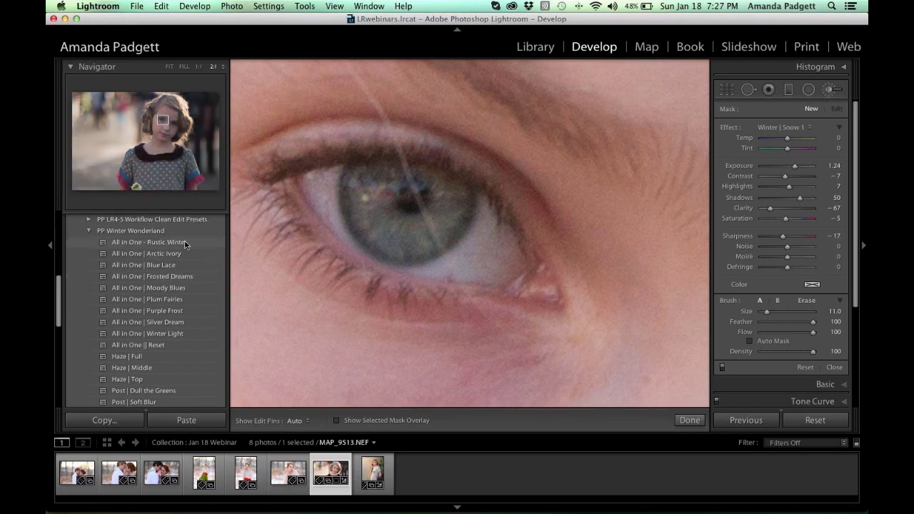
pyautogui.click(88, 231)
pyautogui.scroll(2, 117, 250)
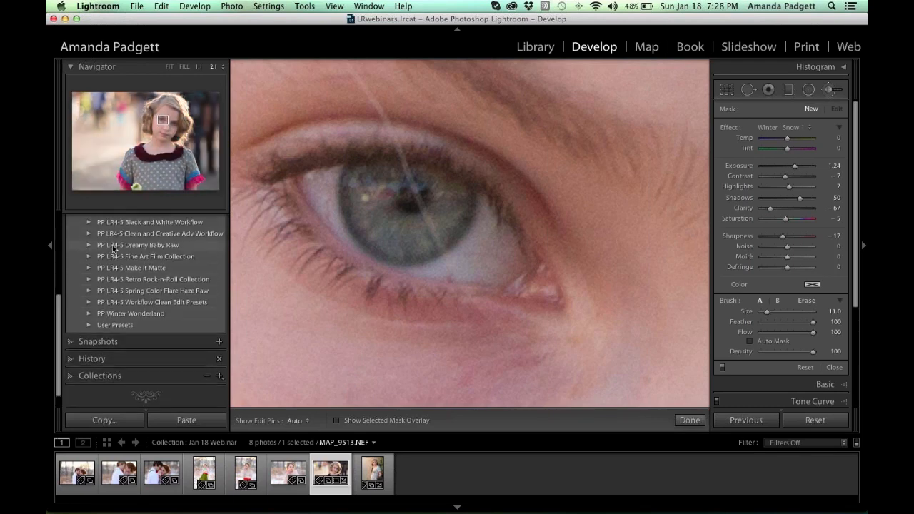
pyautogui.scroll(2, 117, 270)
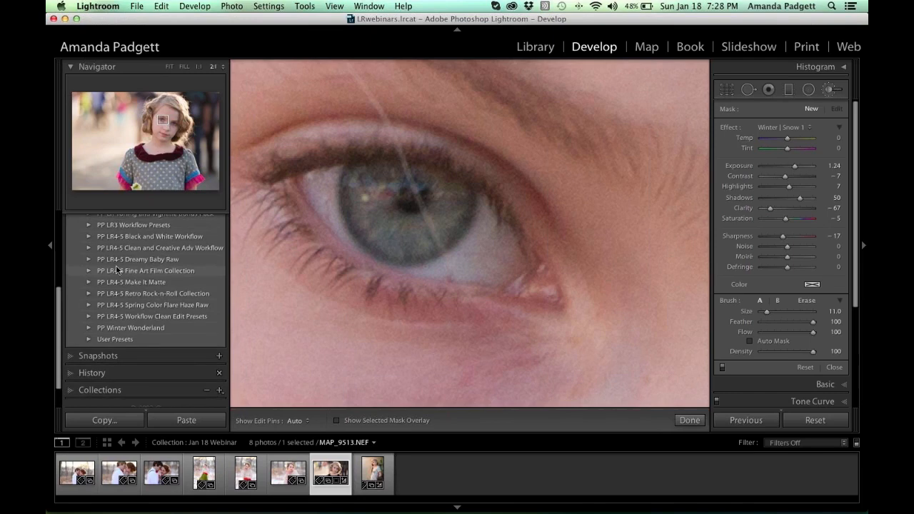
pyautogui.scroll(5, 116, 269)
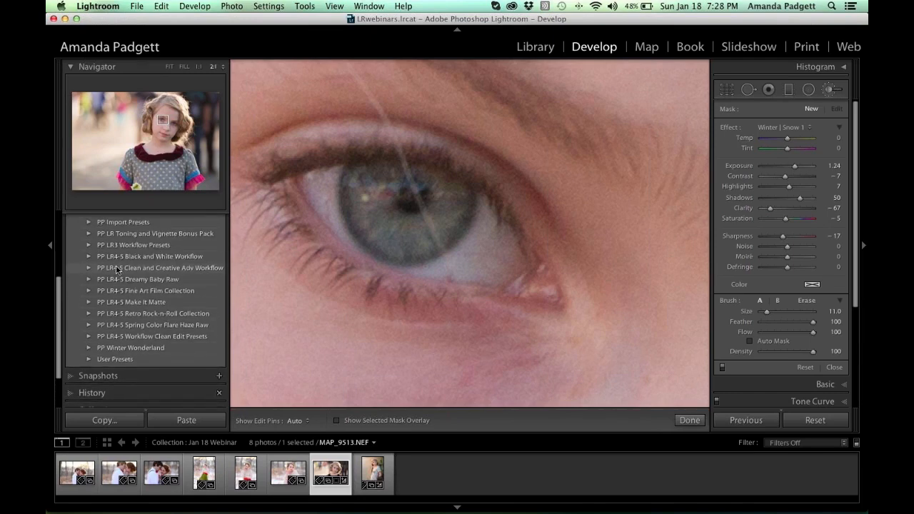
pyautogui.click(88, 231)
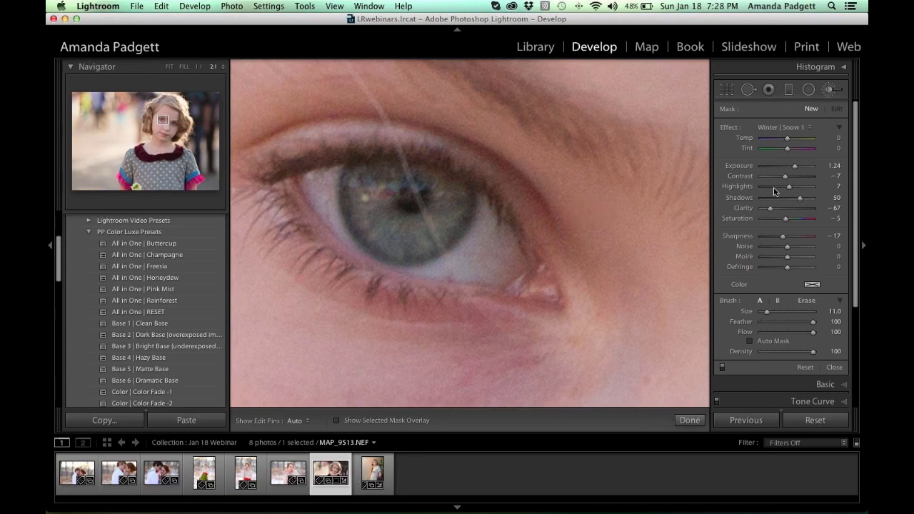
# - Close the Adjustment Brush and expand the Basic adjustments
pyautogui.scroll(-1, 778, 236)
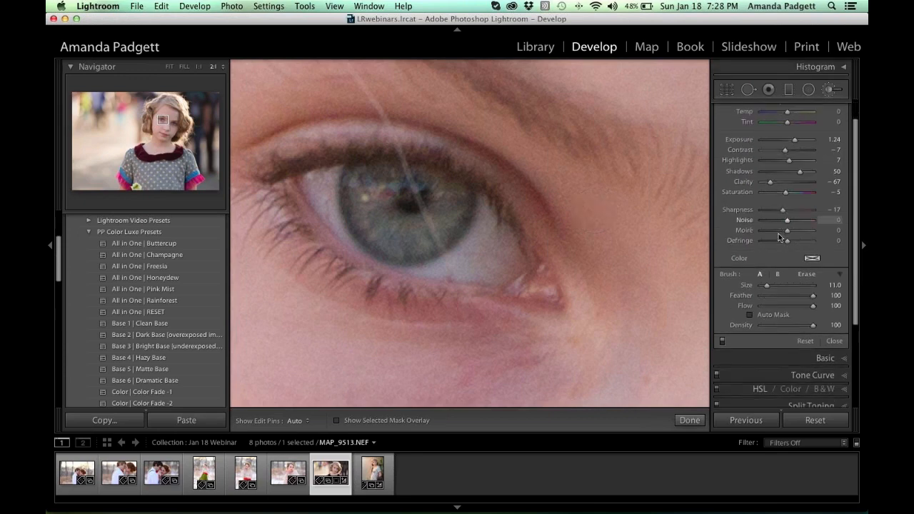
pyautogui.scroll(-2, 779, 237)
pyautogui.scroll(3, 818, 227)
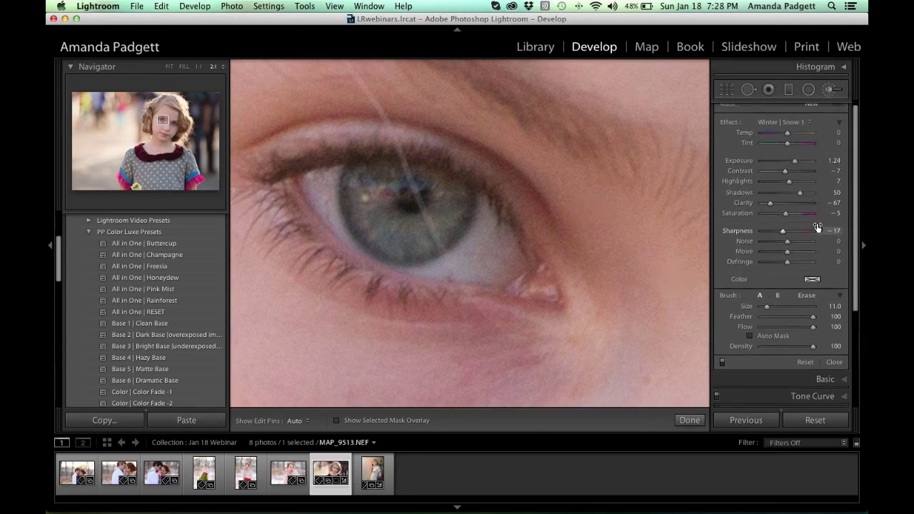
pyautogui.scroll(-3, 817, 227)
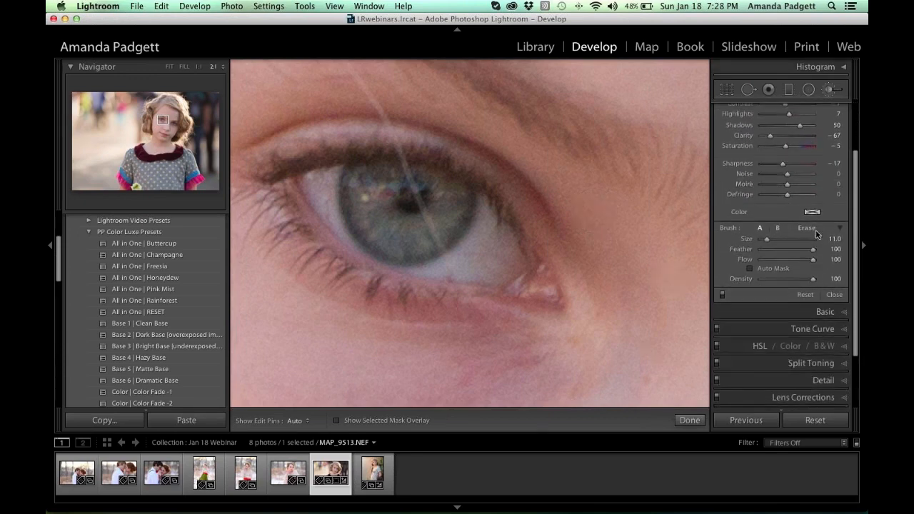
pyautogui.click(689, 421)
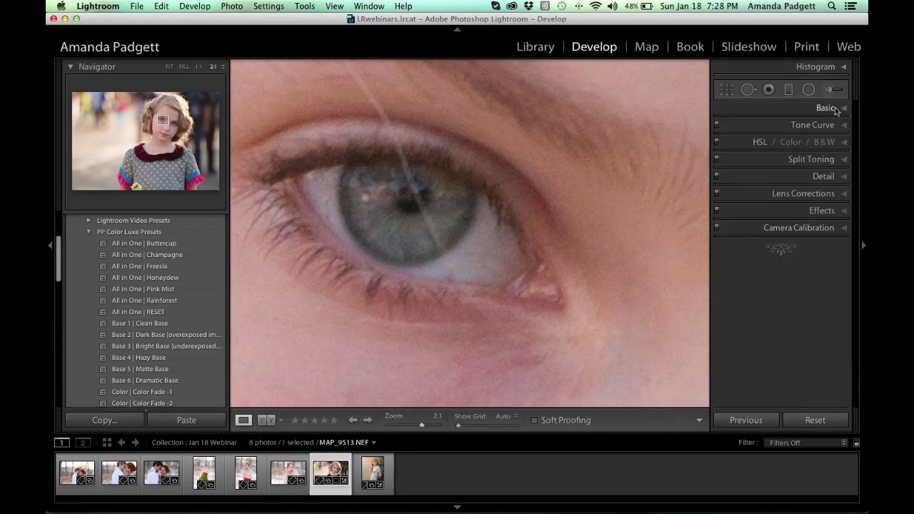
pyautogui.click(826, 108)
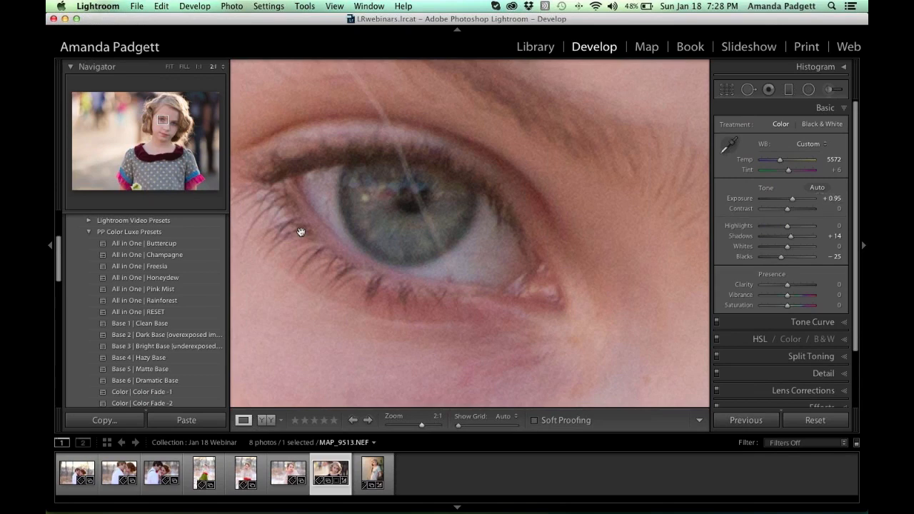
# - Apply the All in One | Buttercup preset to the girl's photo and raise its Exposure to +0.75
pyautogui.click(198, 247)
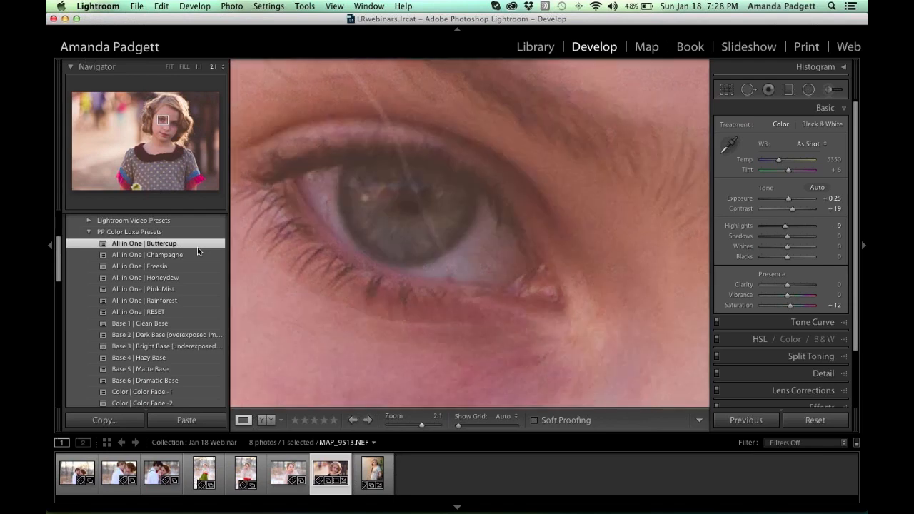
pyautogui.press('z')
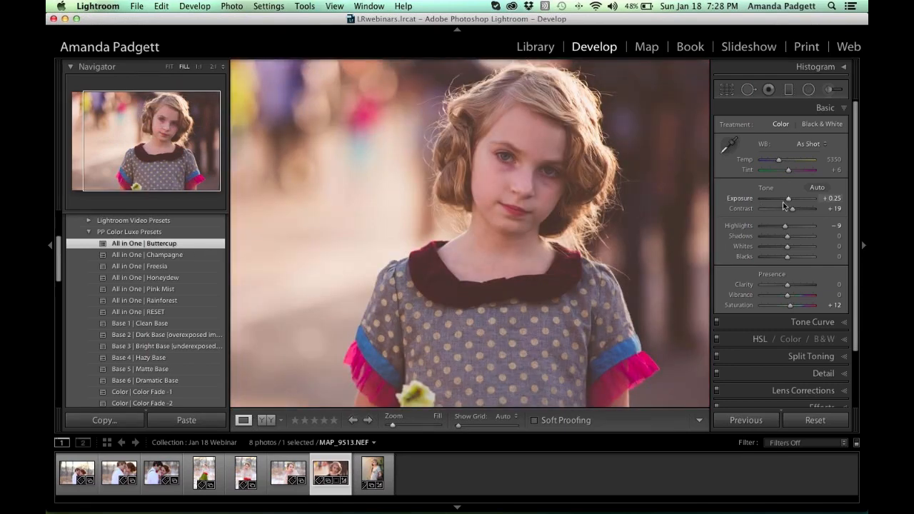
pyautogui.moveTo(788, 199); pyautogui.dragTo(792, 202)
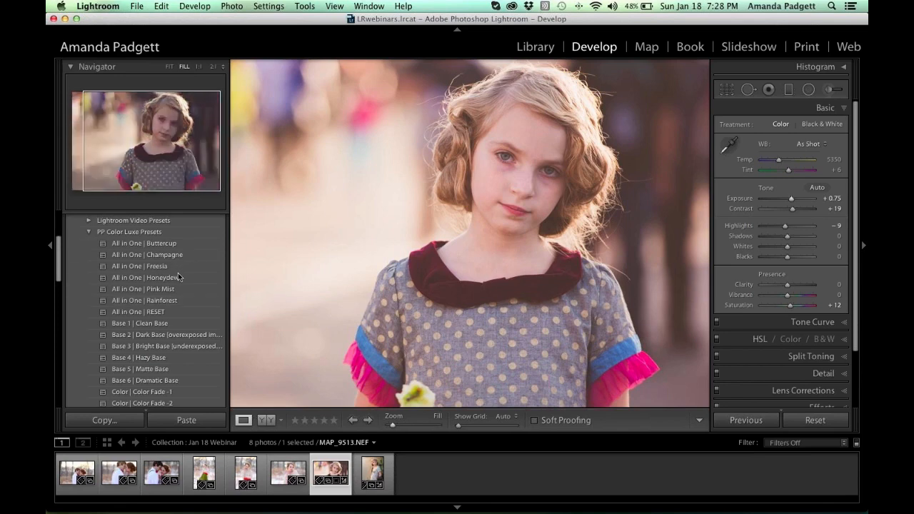
# - Apply the Base 3 | Bright Base preset for underexposed images to the girl's photo
pyautogui.scroll(-1, 180, 289)
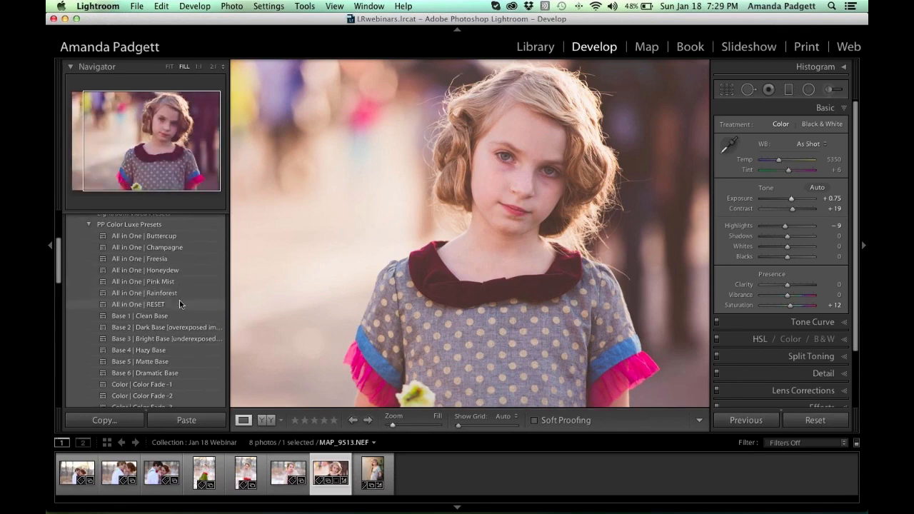
pyautogui.click(185, 340)
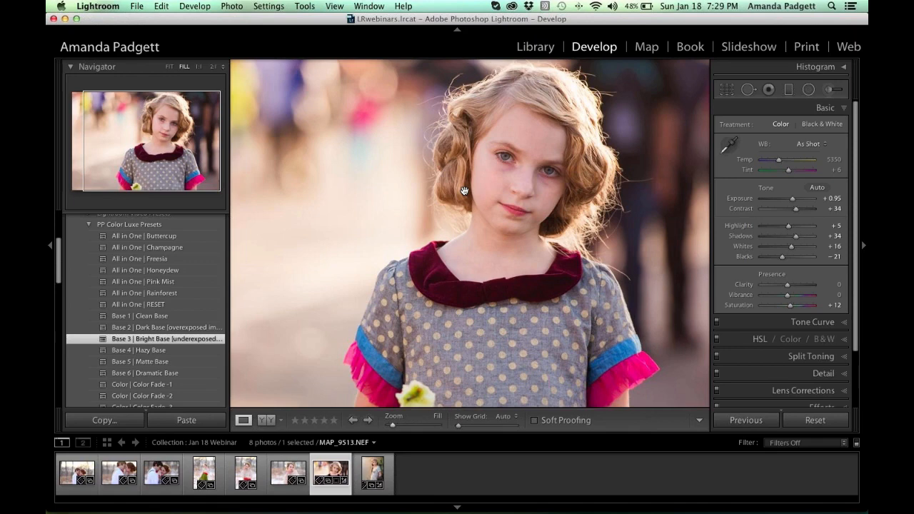
# - Open the Adjustment Brush and look through its list of effect presets, from the baby and 4-5 PP brushes to Color Luxe
pyautogui.click(830, 90)
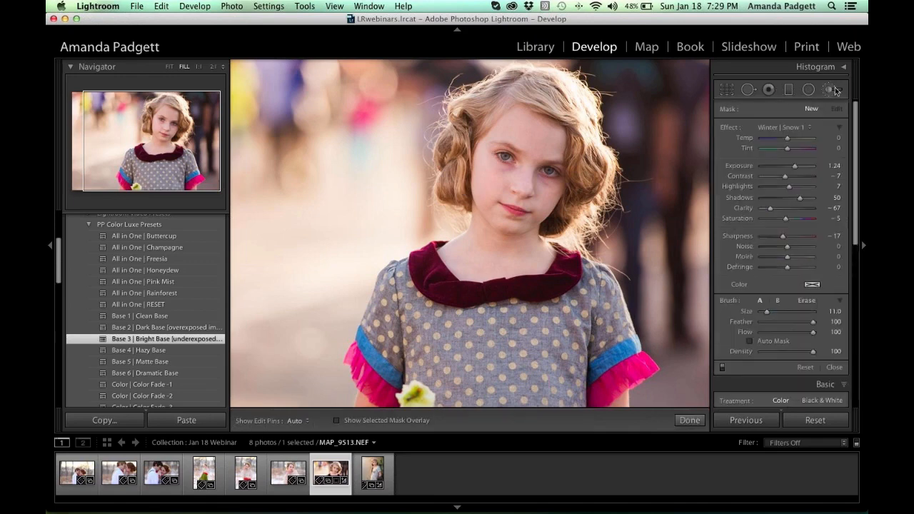
pyautogui.click(788, 127)
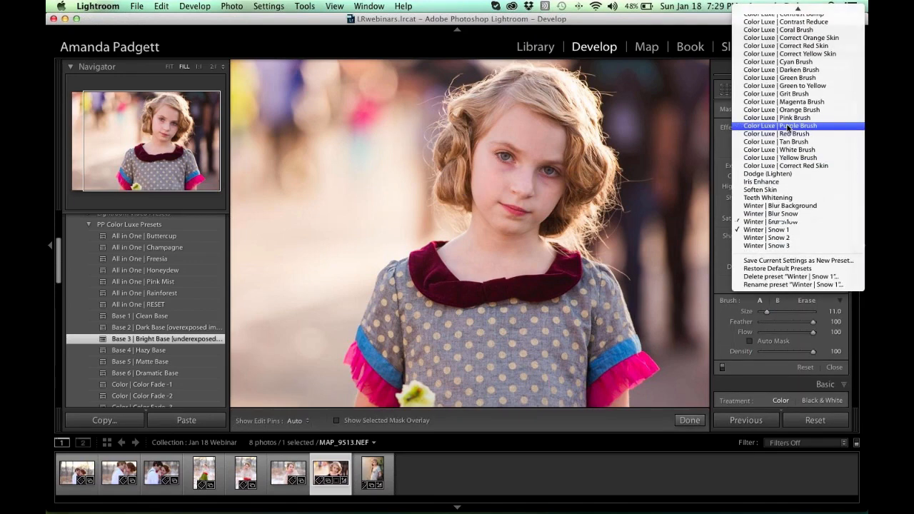
pyautogui.scroll(2, 788, 129)
pyautogui.scroll(10, 788, 127)
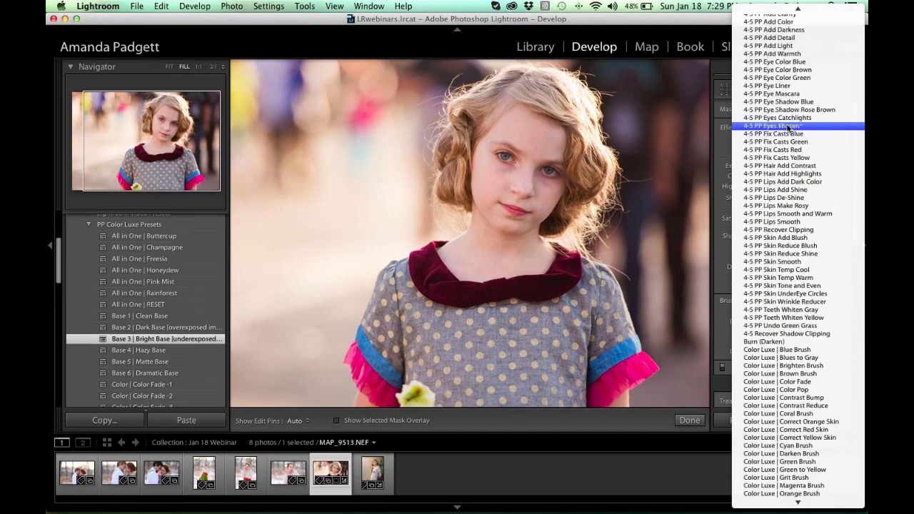
pyautogui.scroll(-5, 788, 127)
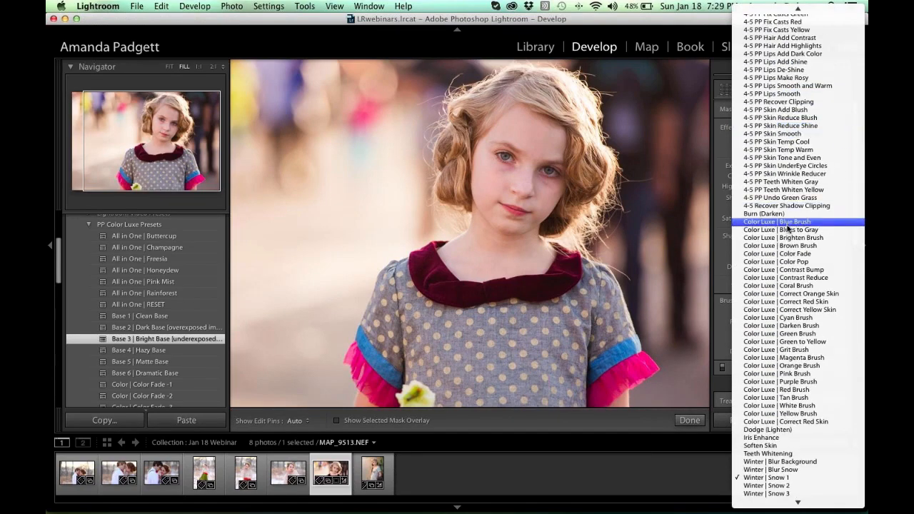
pyautogui.scroll(5, 828, 257)
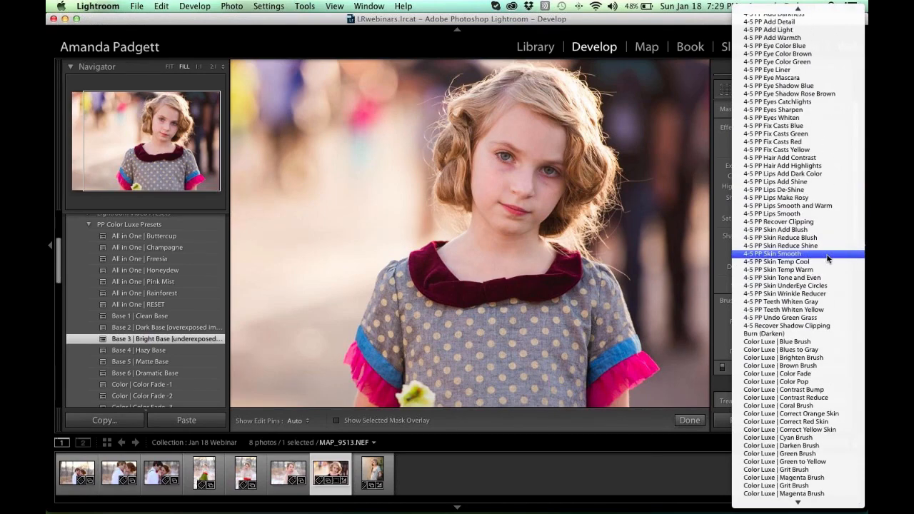
pyautogui.scroll(3, 827, 259)
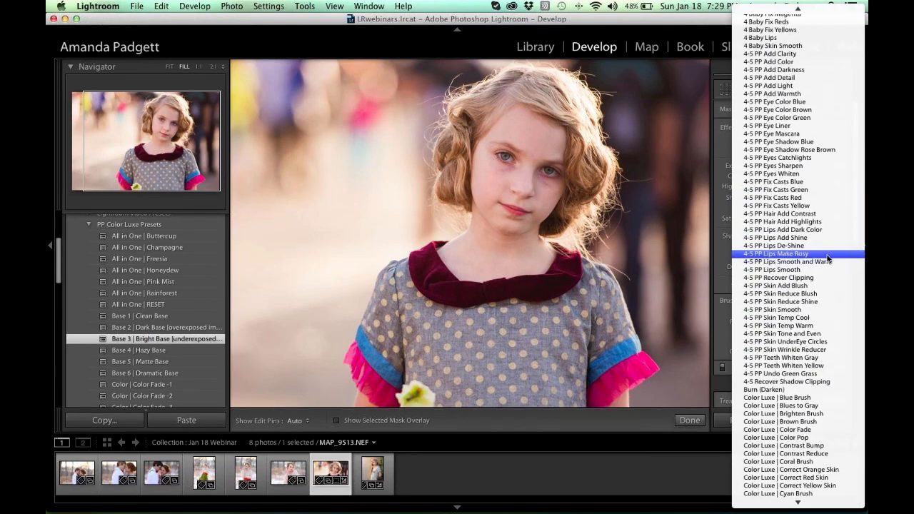
pyautogui.scroll(1, 828, 258)
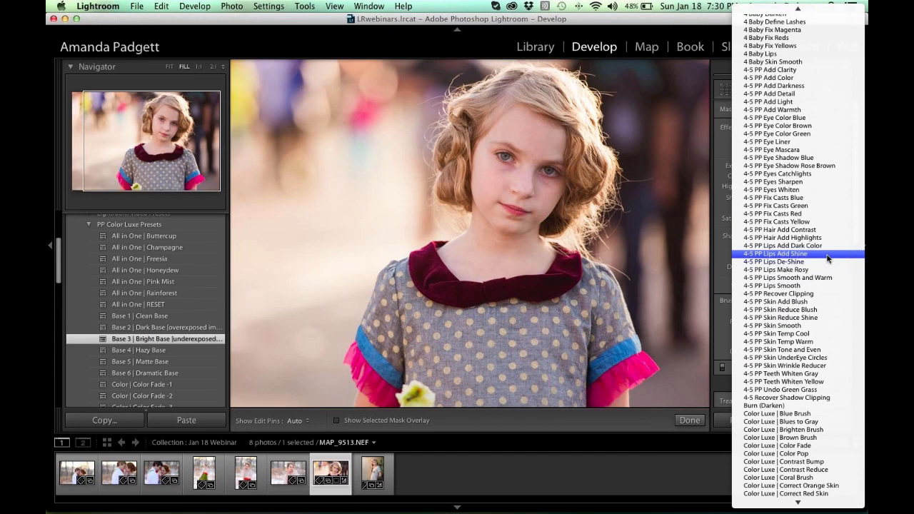
pyautogui.scroll(-1, 828, 259)
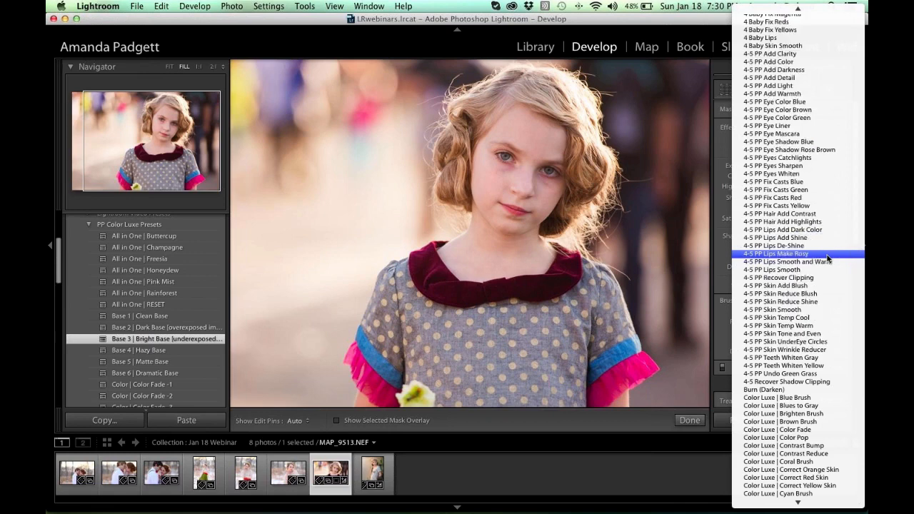
pyautogui.scroll(-1, 828, 257)
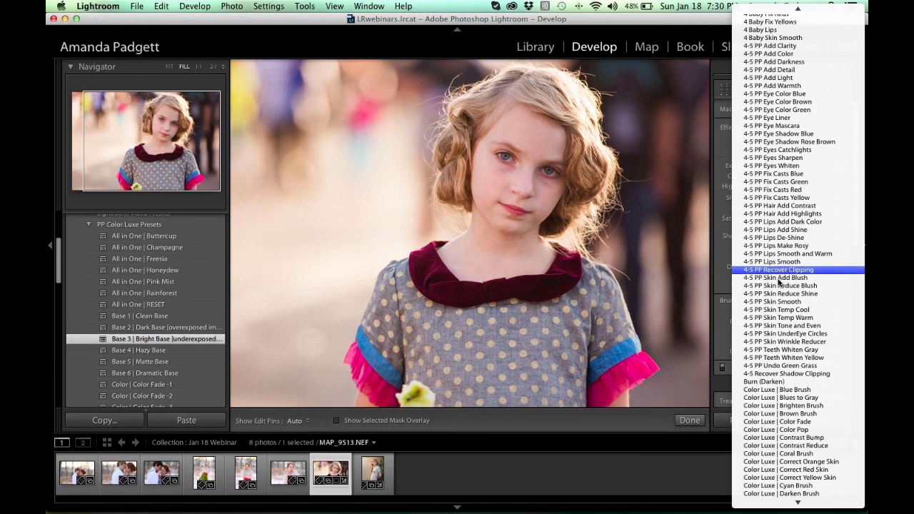
pyautogui.click(631, 418)
# - Reset all edits on the girl's photo and hide the Navigator and presets side panel
pyautogui.click(817, 419)
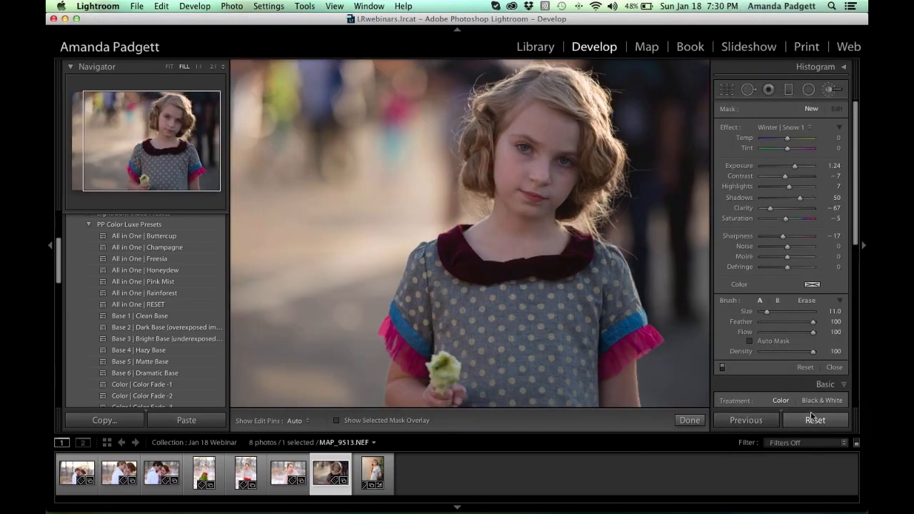
pyautogui.click(48, 245)
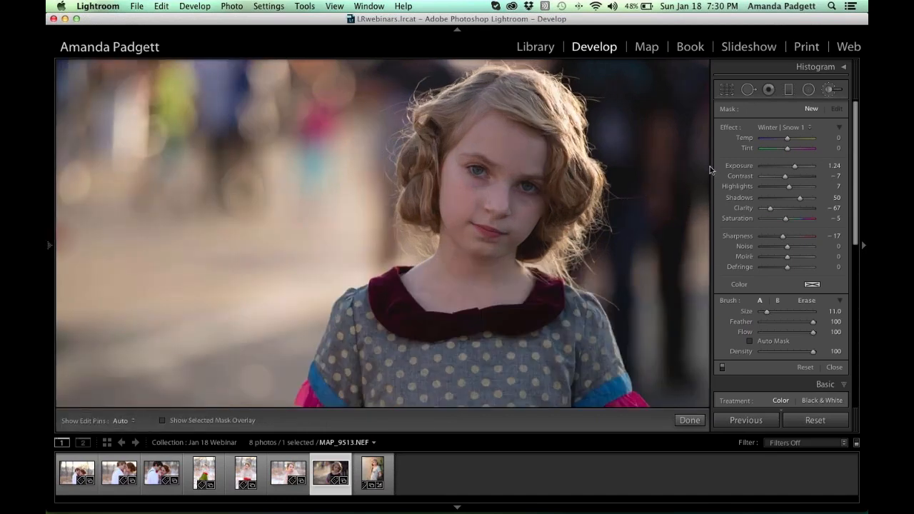
# - Close the Adjustment Brush and set the zoom of the girl's photo to 1:4
pyautogui.press('super+equal')
pyautogui.press('super+equal')
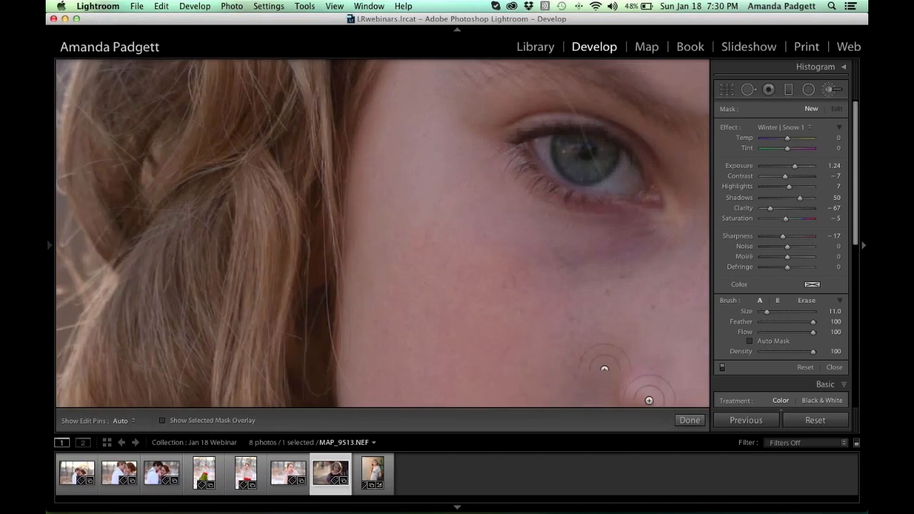
pyautogui.click(689, 419)
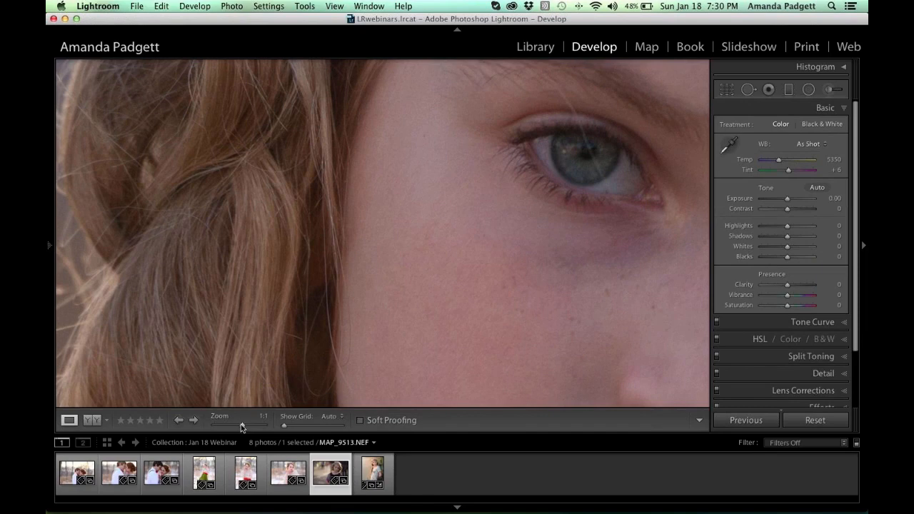
pyautogui.moveTo(240, 426); pyautogui.dragTo(238, 426)
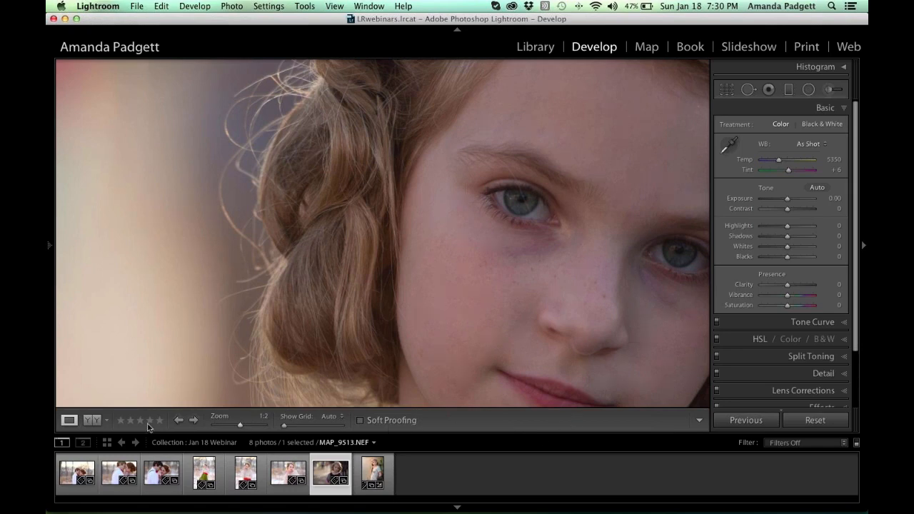
pyautogui.press('t')
pyautogui.press('super+equal')
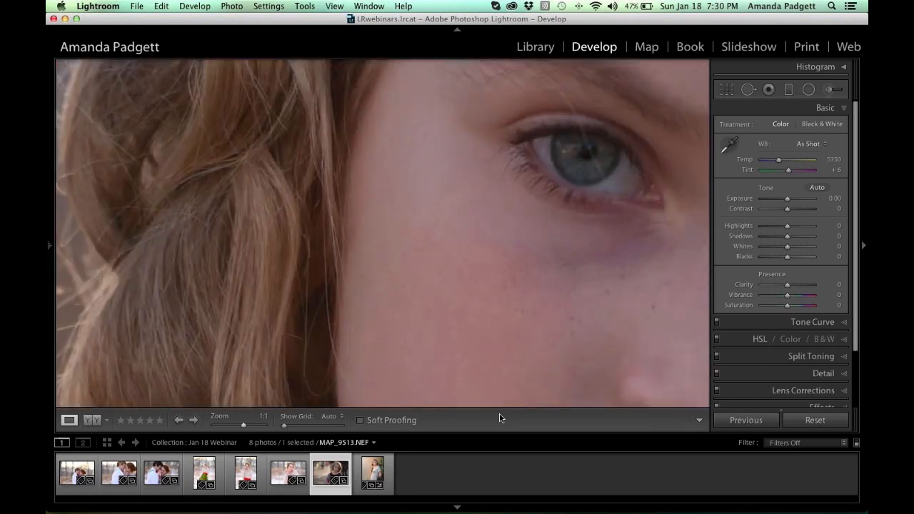
pyautogui.press('super+minus')
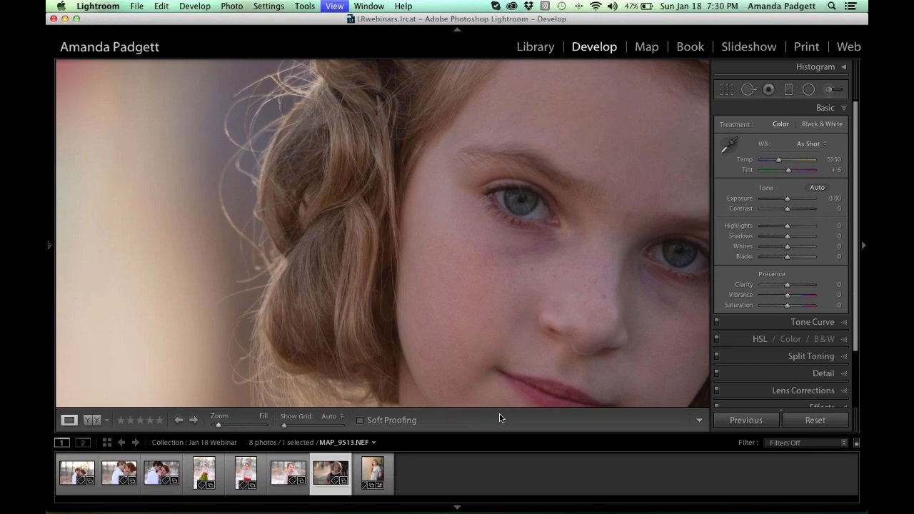
pyautogui.press('super+minus')
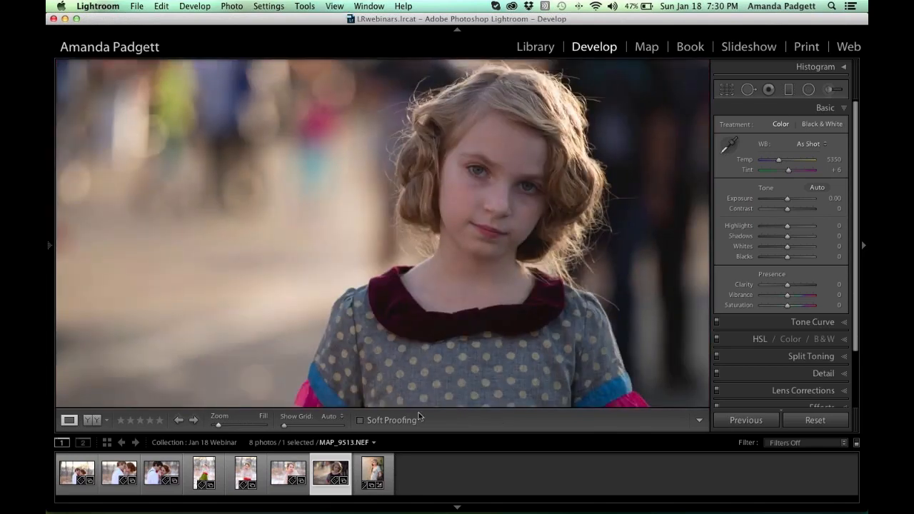
pyautogui.moveTo(219, 426); pyautogui.dragTo(231, 428)
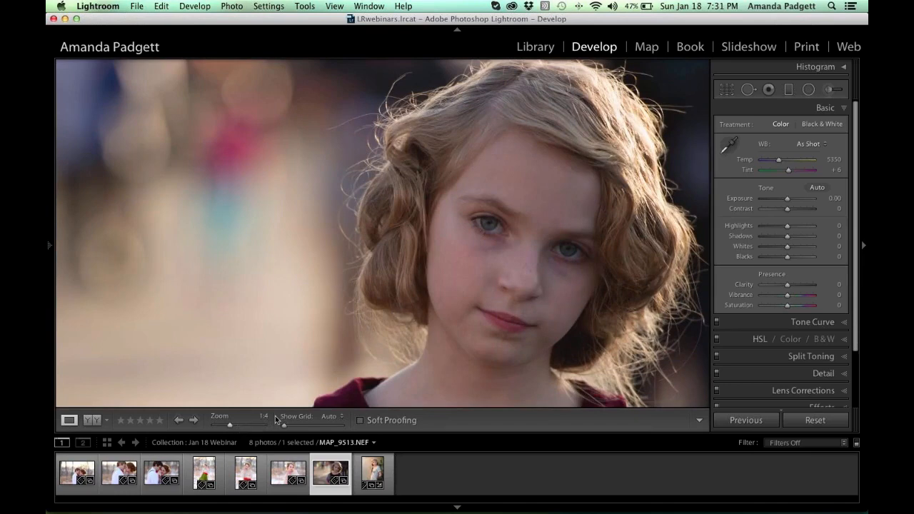
# - Remove the Zoom control from the toolbar below the photo and restore it
pyautogui.click(698, 422)
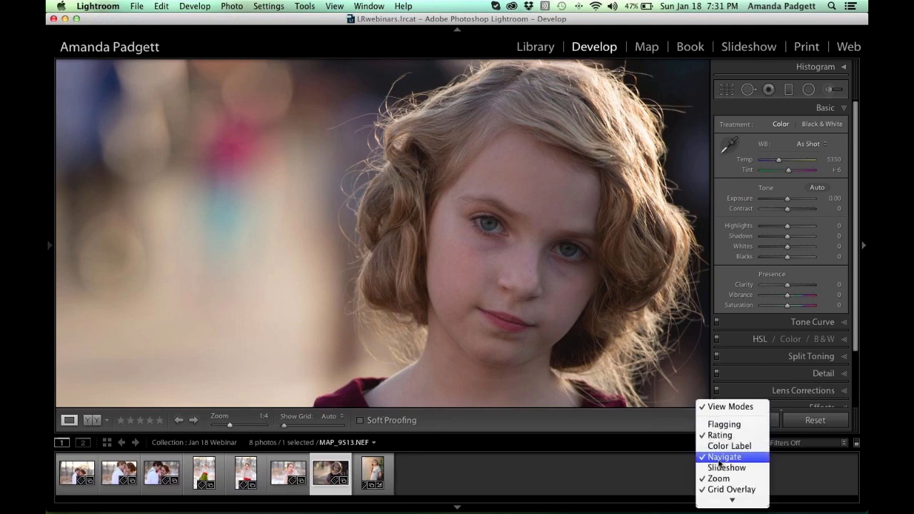
pyautogui.click(640, 421)
pyautogui.click(697, 421)
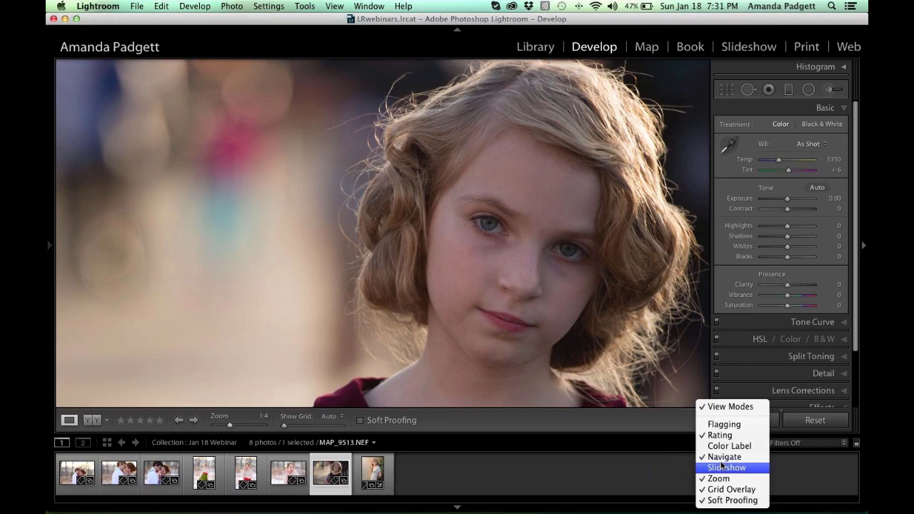
pyautogui.click(705, 479)
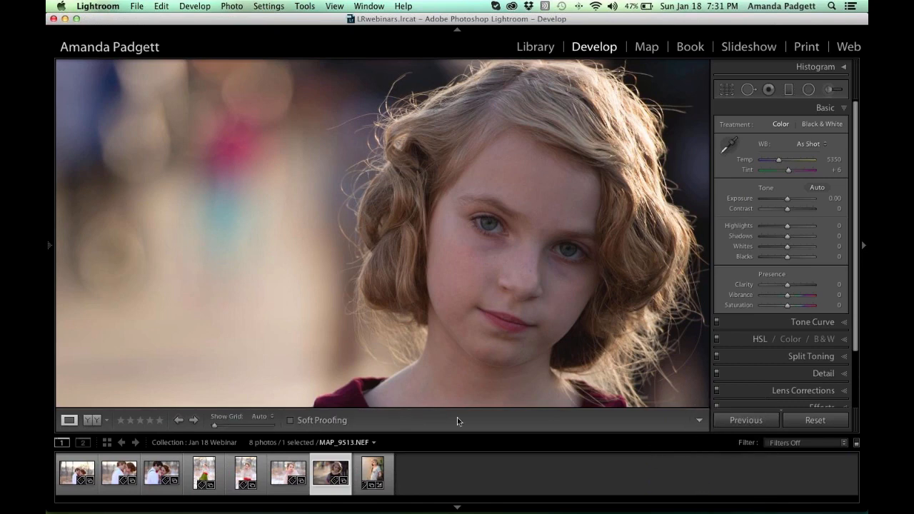
pyautogui.click(701, 420)
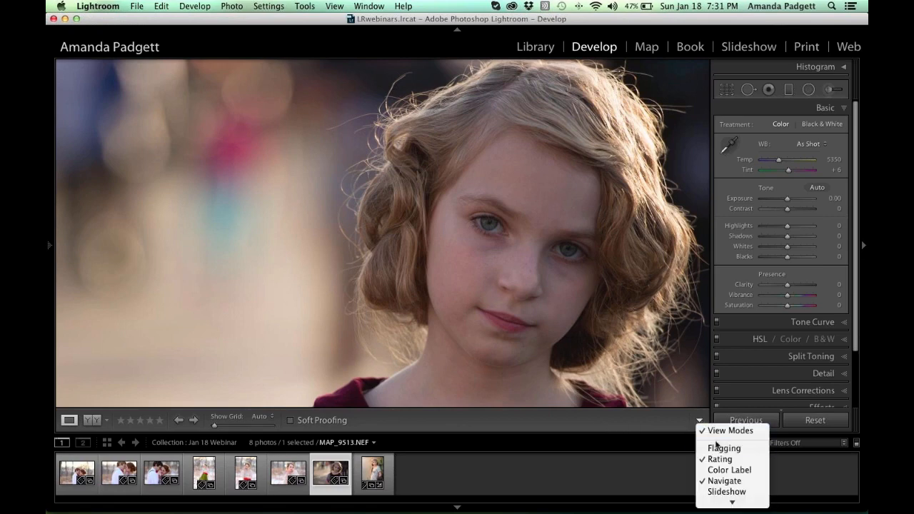
pyautogui.click(720, 480)
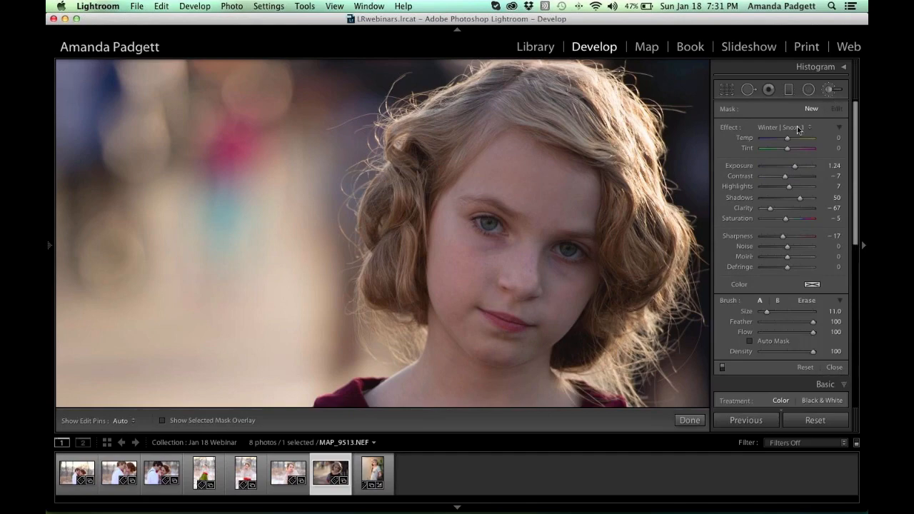
# - Paint the 4-5 PP Add Light brush effect over the girl's face at size 25, and toggle the edit pin's display
pyautogui.click(794, 128)
pyautogui.scroll(8, 796, 131)
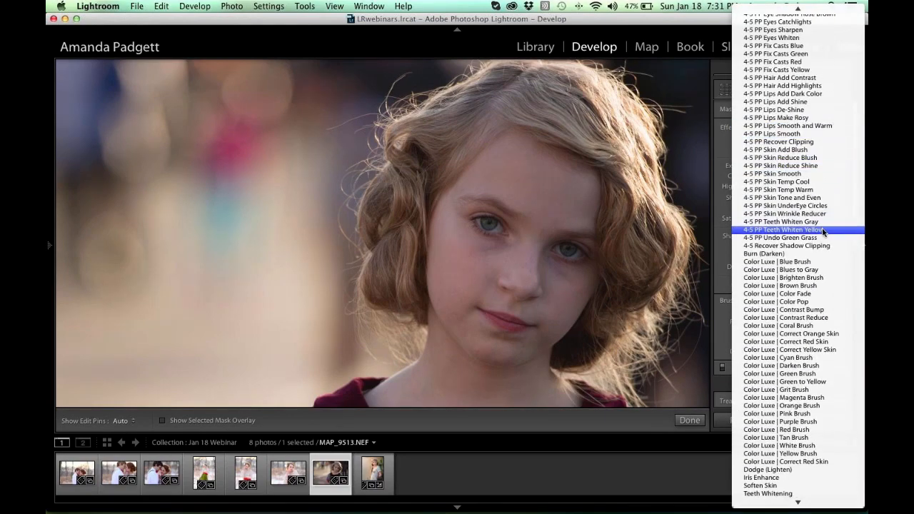
pyautogui.scroll(8, 823, 230)
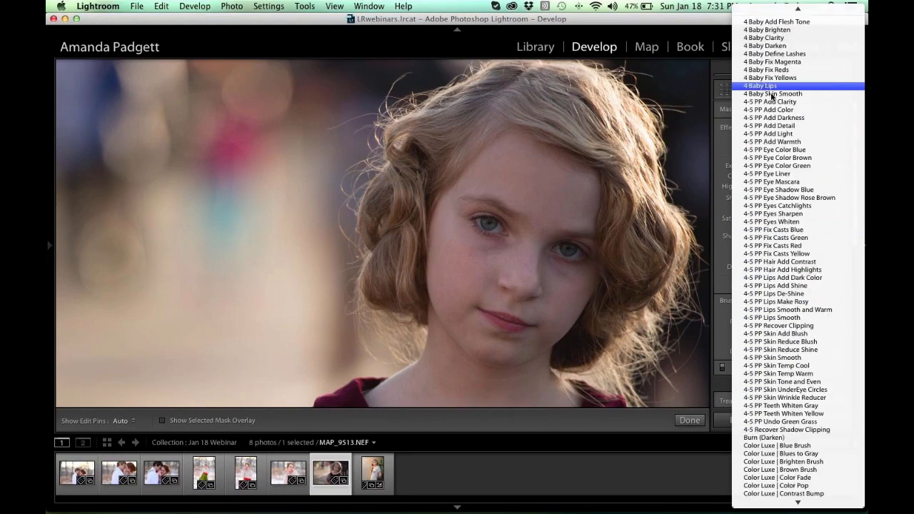
pyautogui.click(789, 134)
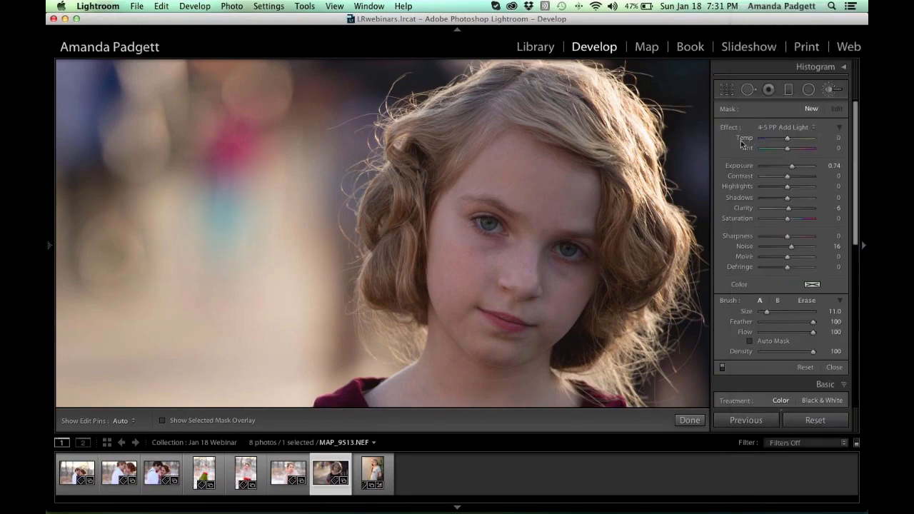
pyautogui.scroll(5, 586, 214)
pyautogui.moveTo(571, 228)
pyautogui.mouseDown()
pyautogui.moveTo(525, 294)
pyautogui.moveTo(452, 212)
pyautogui.moveTo(499, 160)
pyautogui.moveTo(577, 249)
pyautogui.moveTo(506, 333)
pyautogui.moveTo(574, 208)
pyautogui.moveTo(569, 160)
pyautogui.moveTo(593, 143)
pyautogui.mouseUp()
pyautogui.moveTo(524, 337)
pyautogui.mouseDown()
pyautogui.moveTo(480, 360)
pyautogui.moveTo(487, 294)
pyautogui.mouseUp()
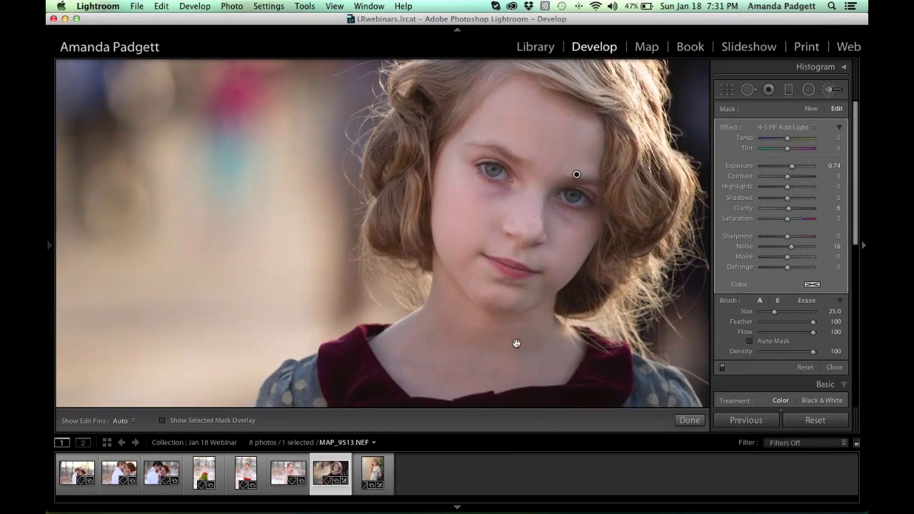
pyautogui.press('h')
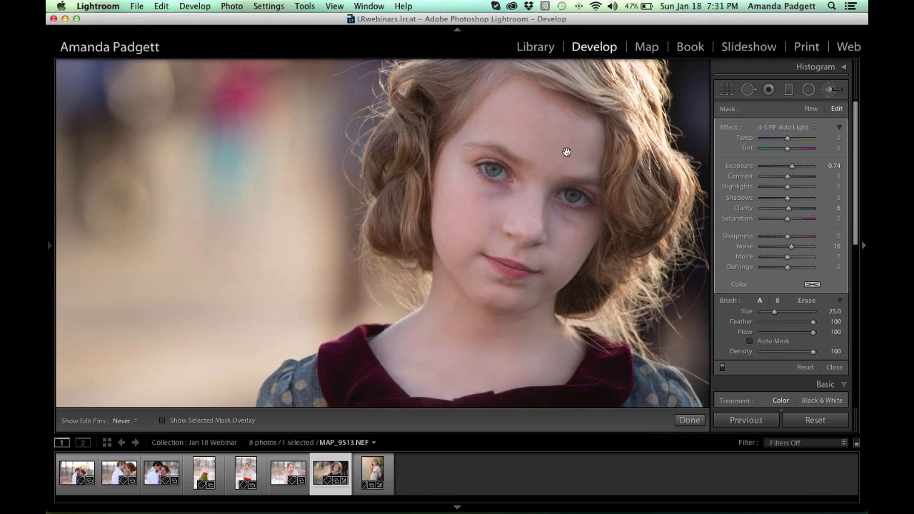
pyautogui.press('h')
# - Try the Add Light mask at Exposure 0.30 and the brush at Flow 68, and end with Flow 100 and Exposure 0.75
pyautogui.moveTo(792, 165); pyautogui.dragTo(789, 167)
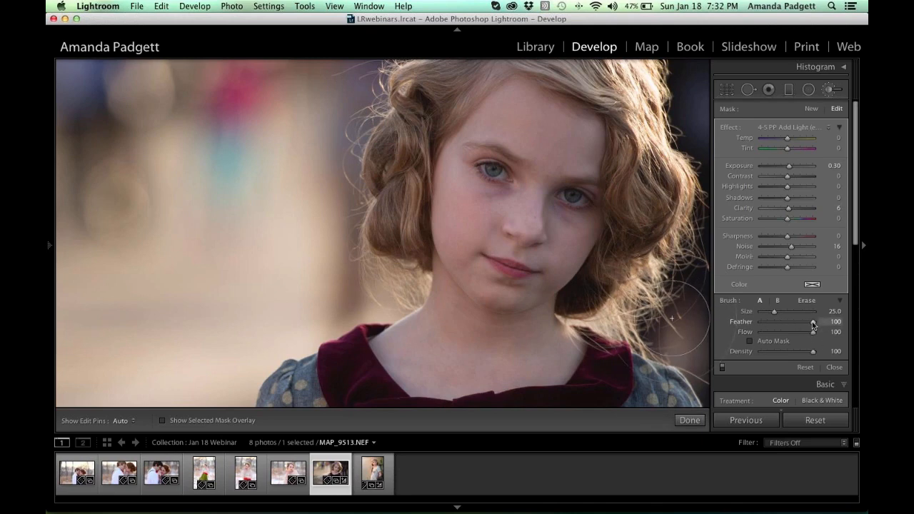
pyautogui.moveTo(813, 325); pyautogui.dragTo(811, 325)
pyautogui.moveTo(812, 324); pyautogui.dragTo(809, 324)
pyautogui.moveTo(809, 323)
pyautogui.mouseDown()
pyautogui.moveTo(777, 326)
pyautogui.moveTo(814, 324)
pyautogui.moveTo(798, 333)
pyautogui.mouseUp()
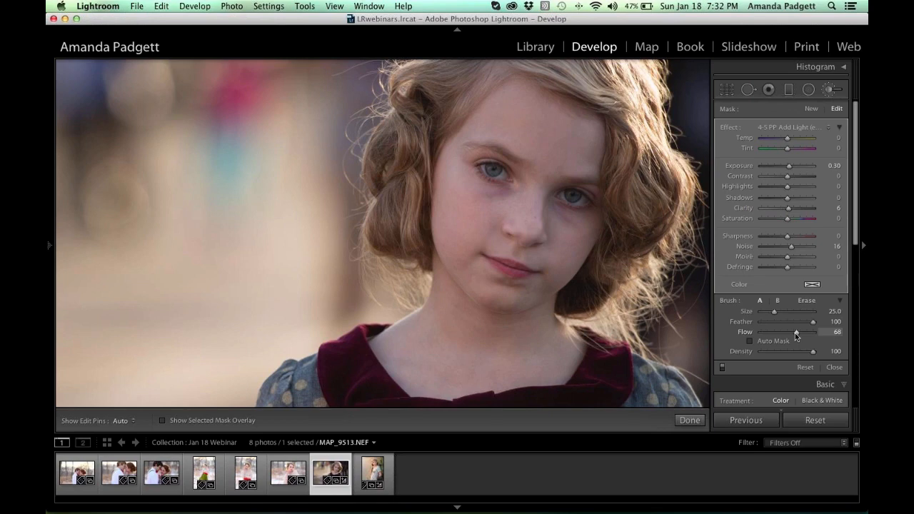
pyautogui.moveTo(794, 332); pyautogui.dragTo(815, 333)
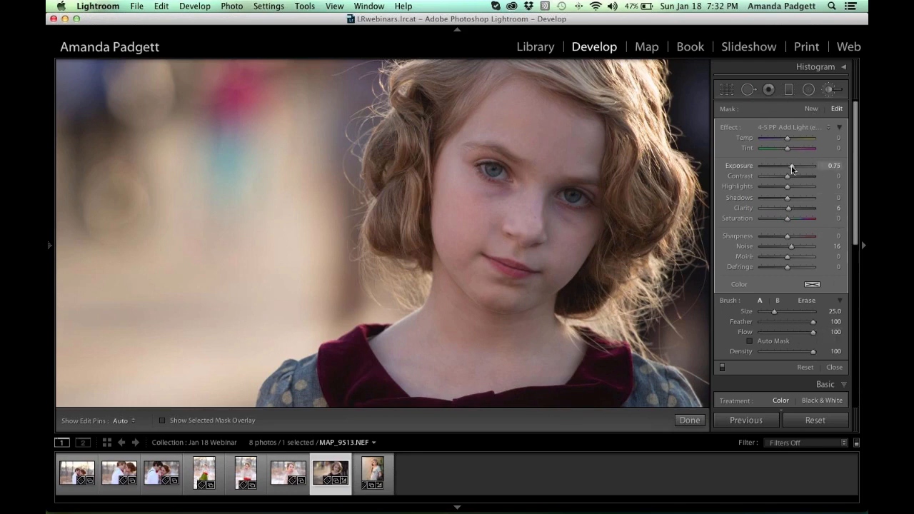
pyautogui.moveTo(788, 166); pyautogui.dragTo(791, 169)
# - Paint a new 4-5 PP Skin Temp Warm mask over the girl's face and neck at size 30 and set its Temp to 8
pyautogui.click(809, 109)
pyautogui.click(800, 130)
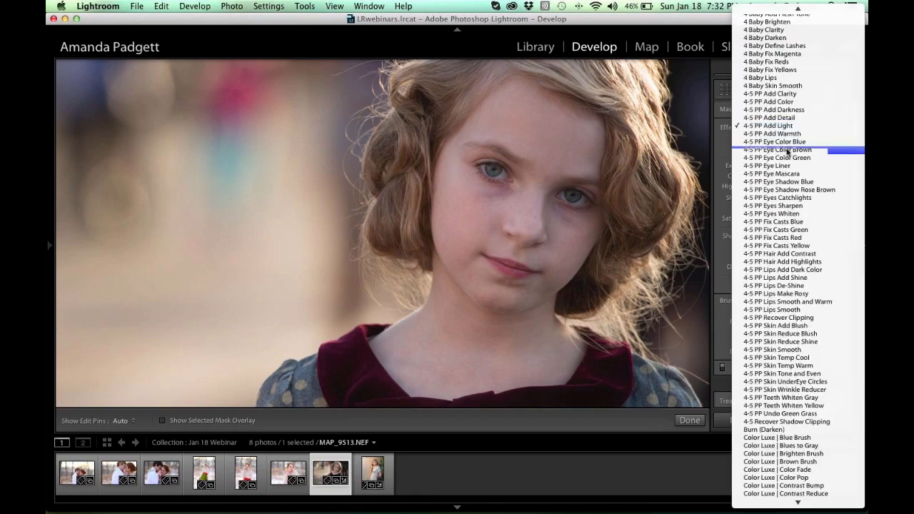
pyautogui.scroll(-4, 782, 329)
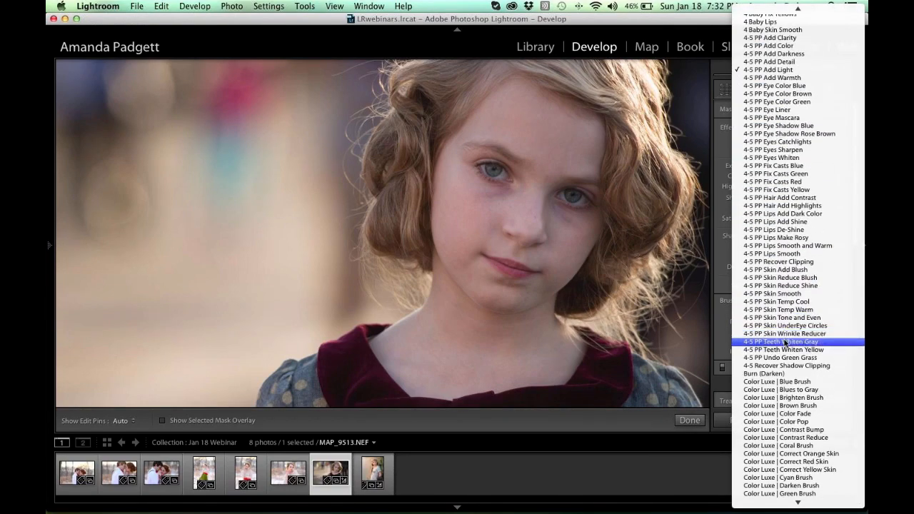
pyautogui.click(784, 311)
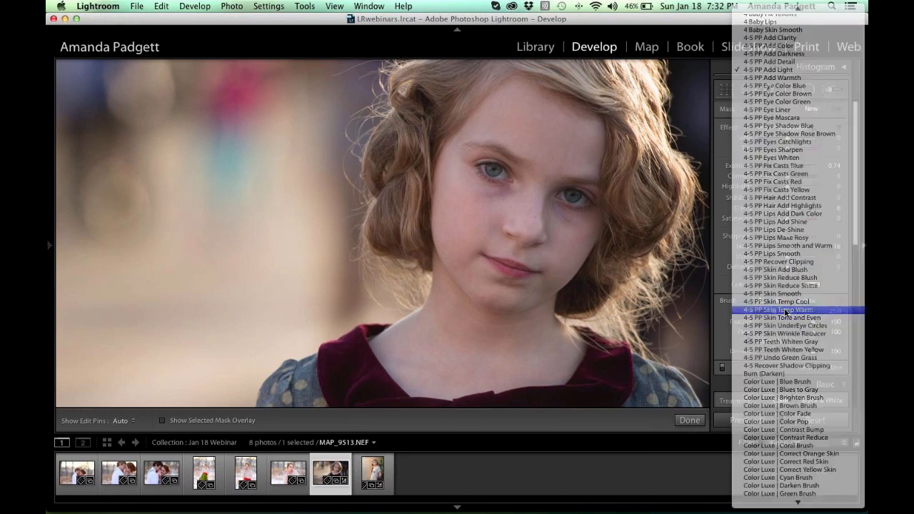
pyautogui.click(576, 174)
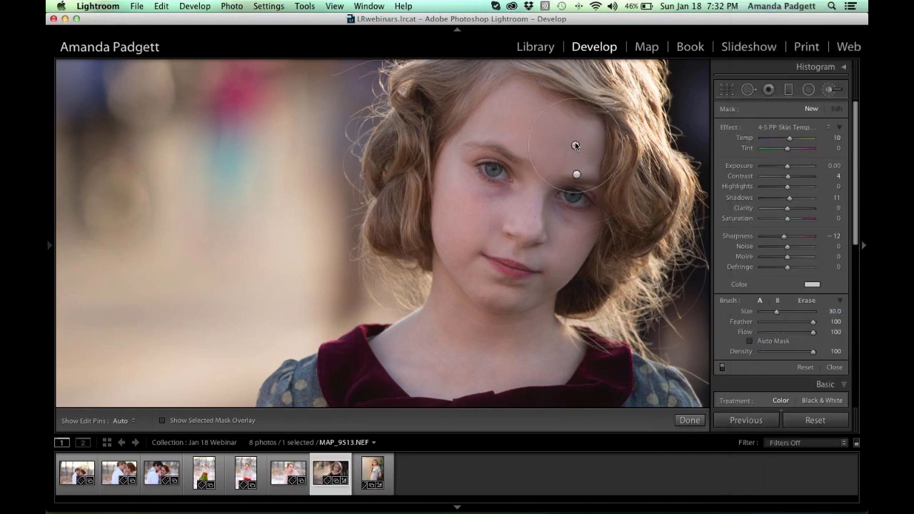
pyautogui.press('h')
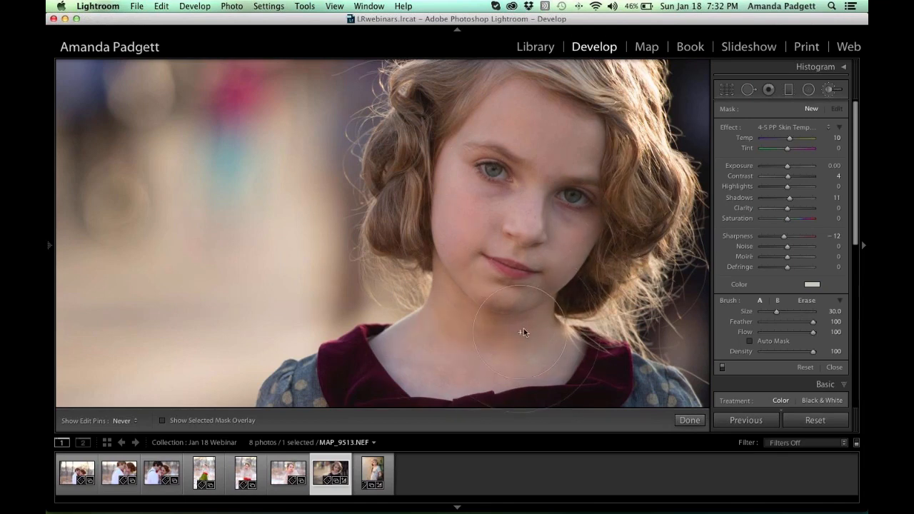
pyautogui.press('h')
pyautogui.moveTo(789, 139); pyautogui.dragTo(790, 141)
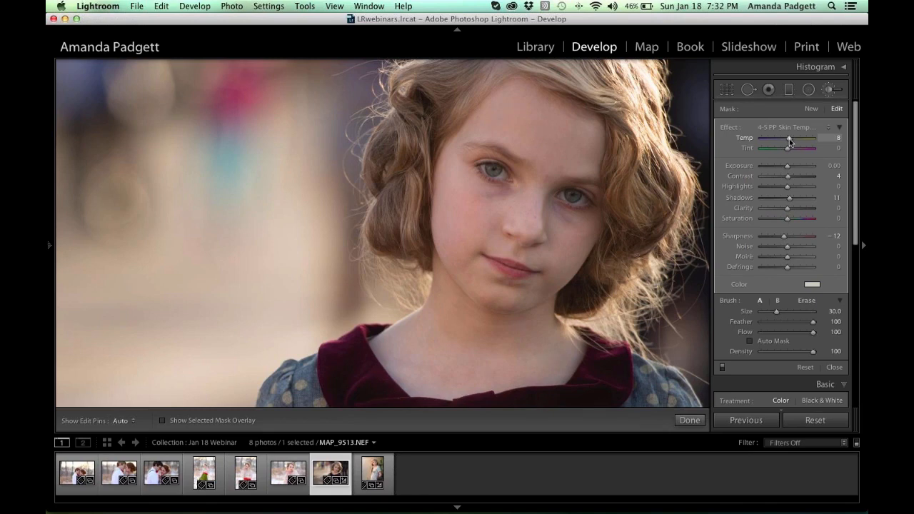
# - Start a new 4-5 PP Skin Smooth mask and paint it over the forehead, nose and brighter cheek at brush size 11
pyautogui.click(810, 110)
pyautogui.click(792, 129)
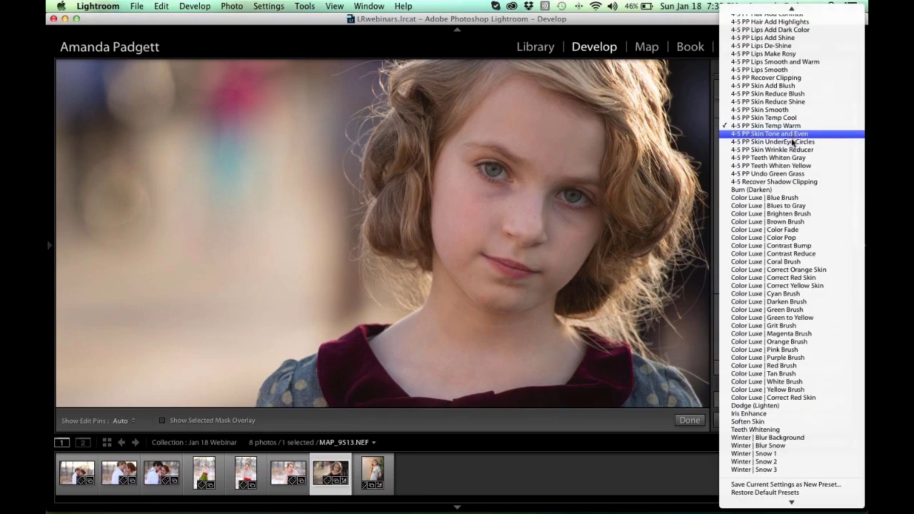
pyautogui.click(788, 110)
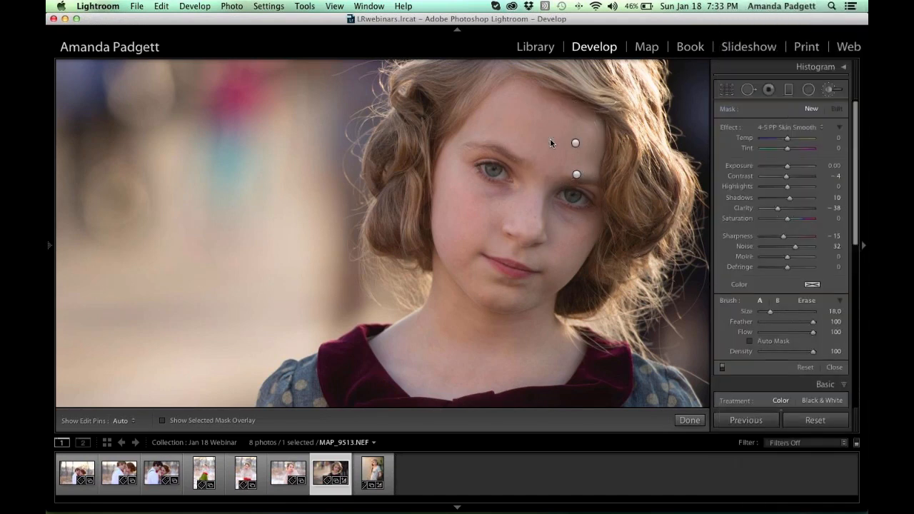
pyautogui.scroll(-7, 549, 140)
pyautogui.press('h')
pyautogui.moveTo(518, 122)
pyautogui.mouseDown()
pyautogui.moveTo(586, 130)
pyautogui.moveTo(549, 155)
pyautogui.moveTo(518, 114)
pyautogui.moveTo(459, 144)
pyautogui.moveTo(441, 167)
pyautogui.moveTo(463, 212)
pyautogui.moveTo(523, 206)
pyautogui.moveTo(462, 215)
pyautogui.moveTo(459, 240)
pyautogui.mouseUp()
pyautogui.press('h')
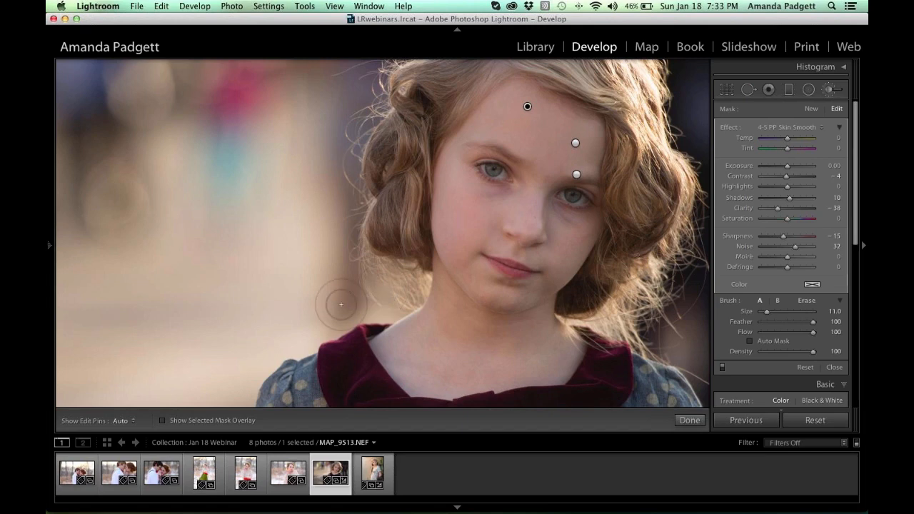
# - Show the selected mask overlay and extend the Skin Smooth mask over the rest of the face and the neck
pyautogui.click(163, 420)
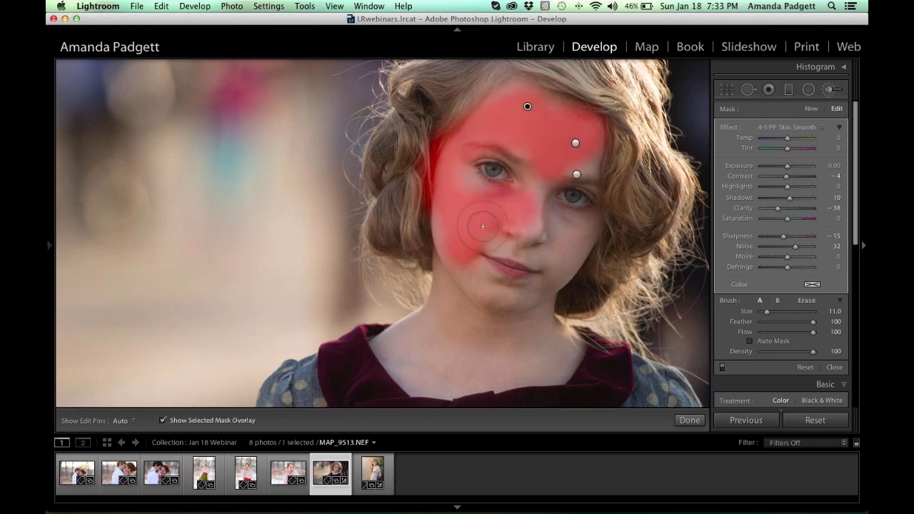
pyautogui.press('h')
pyautogui.moveTo(528, 224)
pyautogui.mouseDown()
pyautogui.moveTo(526, 248)
pyautogui.moveTo(560, 307)
pyautogui.moveTo(432, 300)
pyautogui.moveTo(421, 379)
pyautogui.moveTo(435, 352)
pyautogui.moveTo(403, 335)
pyautogui.moveTo(557, 342)
pyautogui.moveTo(524, 368)
pyautogui.moveTo(487, 304)
pyautogui.moveTo(526, 201)
pyautogui.moveTo(585, 151)
pyautogui.mouseUp()
pyautogui.press('h')
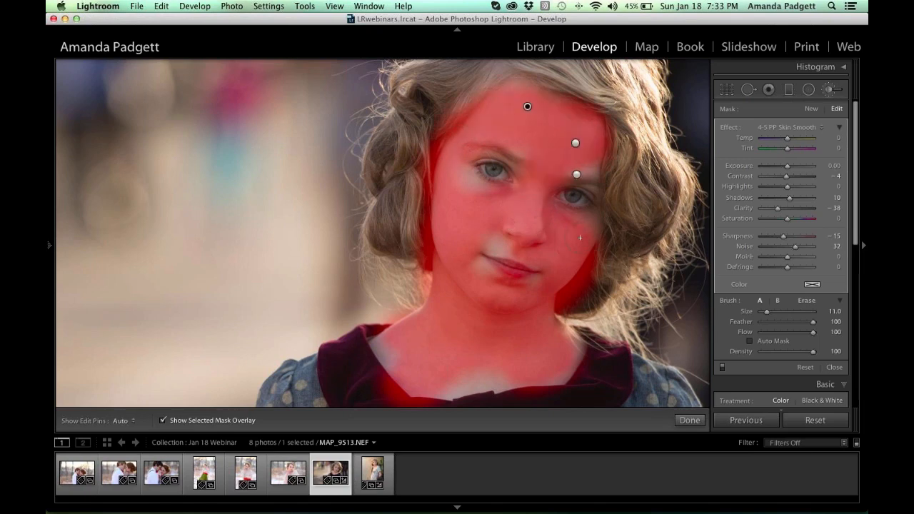
pyautogui.moveTo(537, 246); pyautogui.dragTo(459, 235)
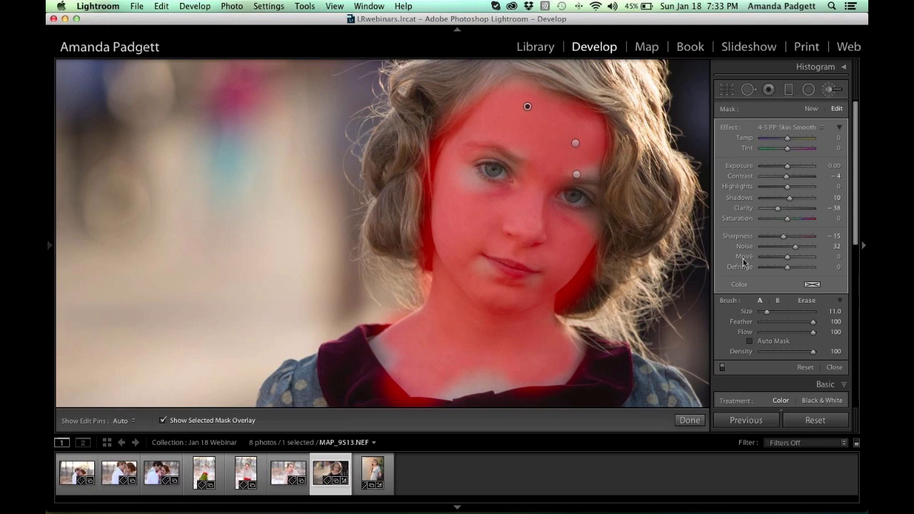
# - Erase the Skin Smooth mask from both of the girl's eyes with the eraser at size 3
pyautogui.click(807, 300)
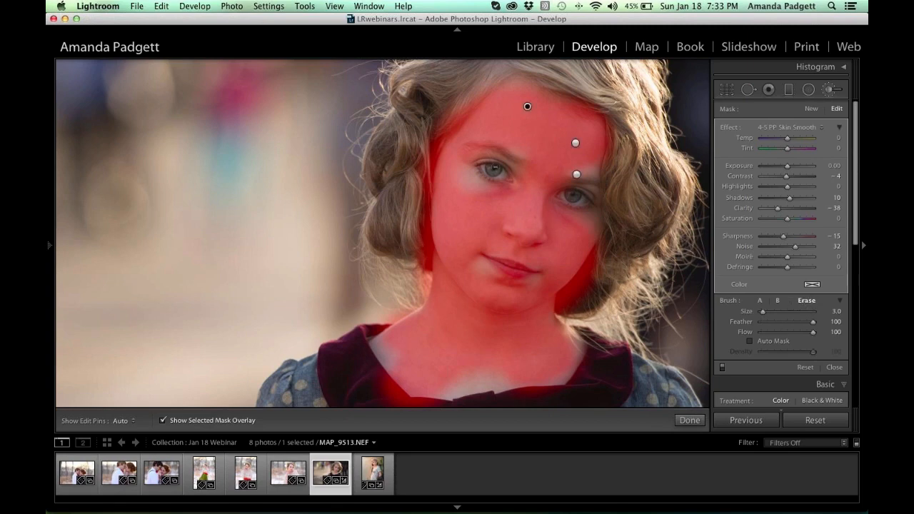
pyautogui.press('h')
pyautogui.moveTo(473, 156); pyautogui.dragTo(497, 173)
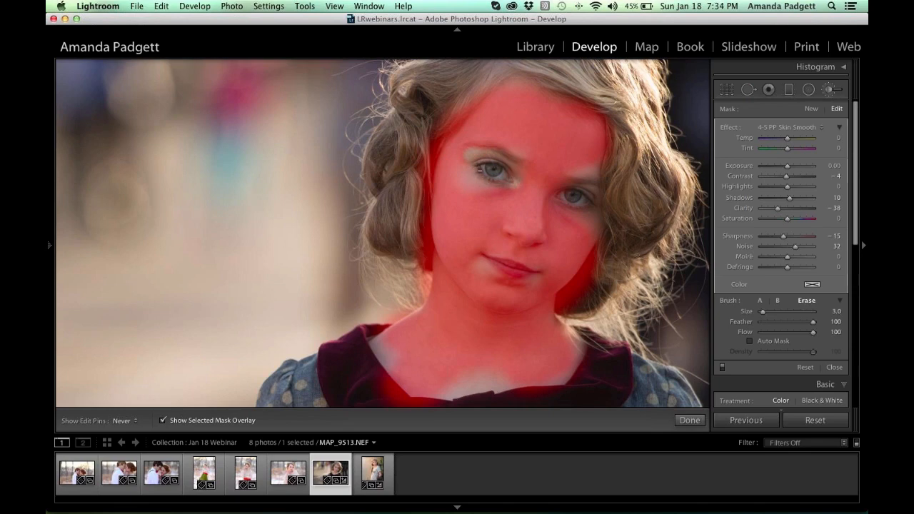
pyautogui.press('h')
pyautogui.press('h')
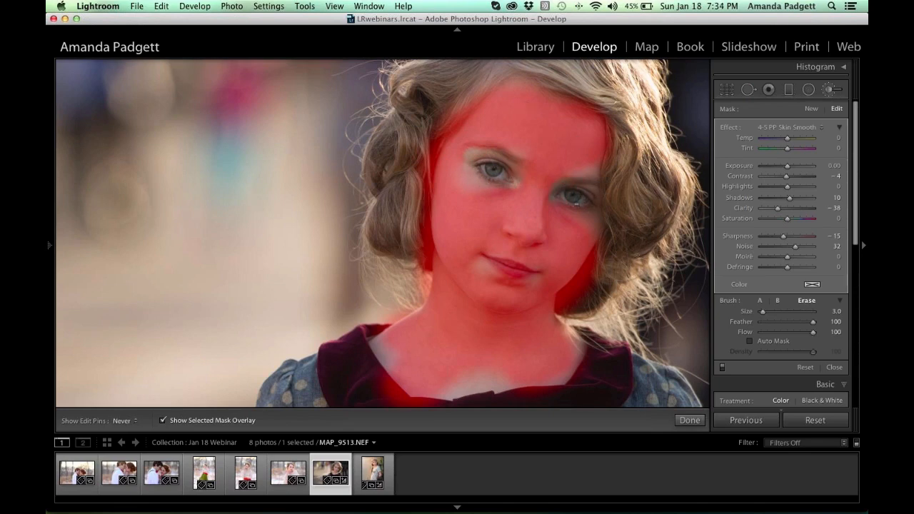
pyautogui.press('h')
pyautogui.press('h')
# - Erase the Skin Smooth mask from the lips and hide the selected mask overlay
pyautogui.moveTo(532, 272)
pyautogui.mouseDown()
pyautogui.moveTo(490, 263)
pyautogui.moveTo(529, 271)
pyautogui.mouseUp()
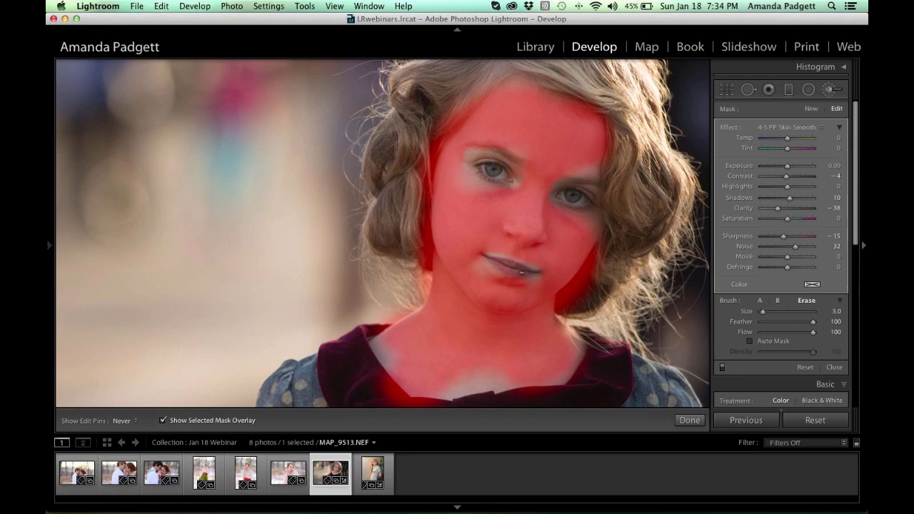
pyautogui.press('h')
pyautogui.press('h')
pyautogui.press('h')
pyautogui.click(163, 421)
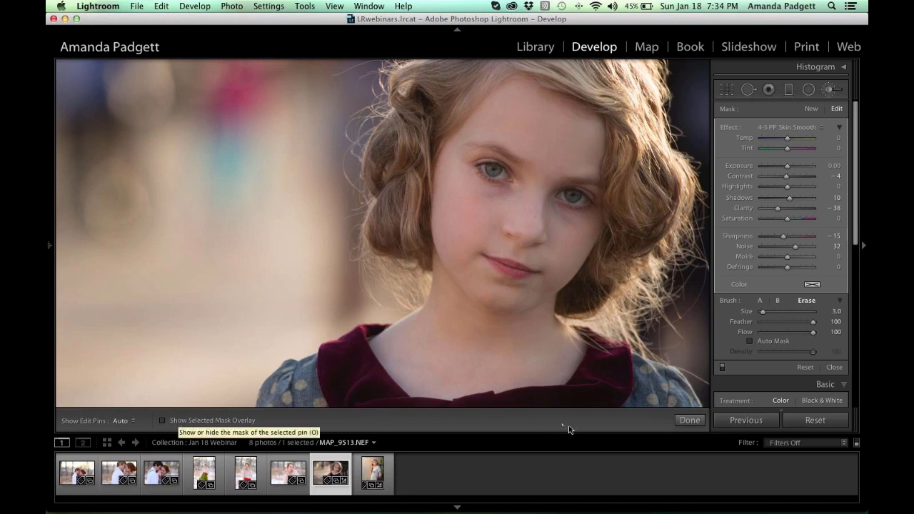
# - Hide the toolbar below the photo with the Adjustment Brush closed, and show it again after reopening the brush
pyautogui.click(684, 420)
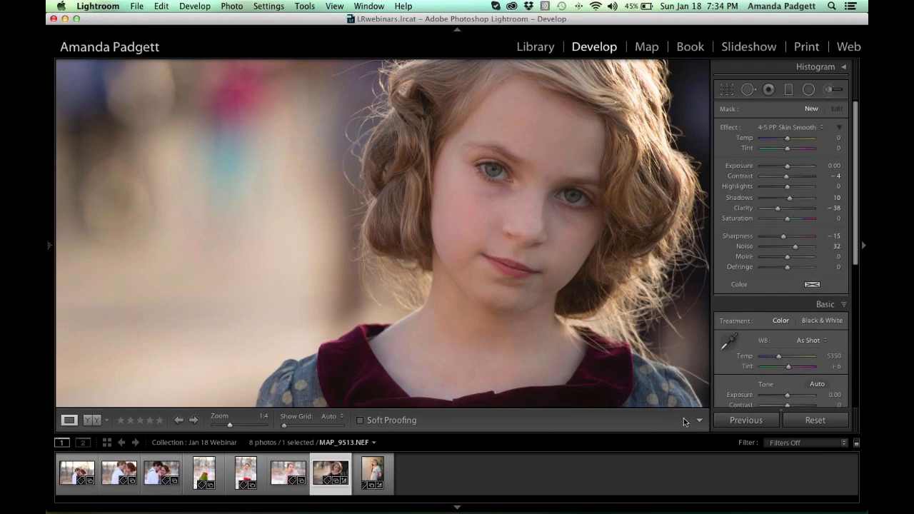
pyautogui.click(305, 5)
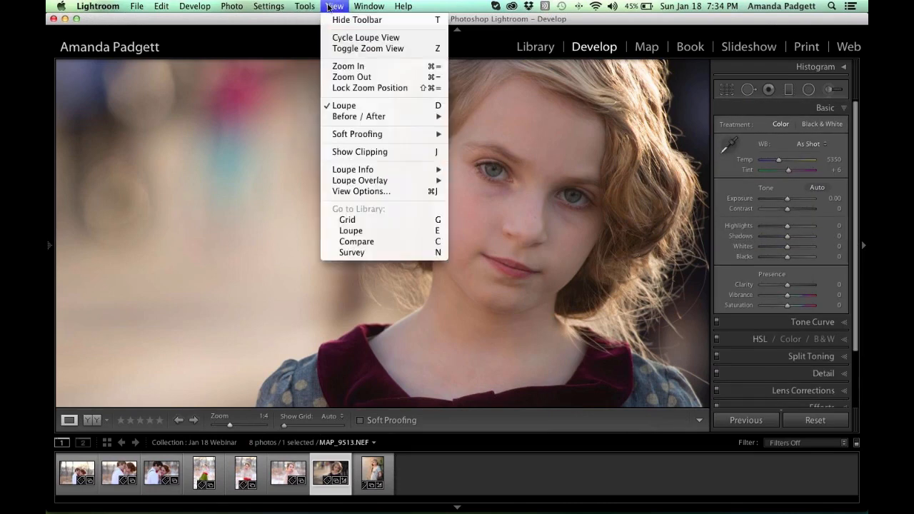
pyautogui.click(354, 20)
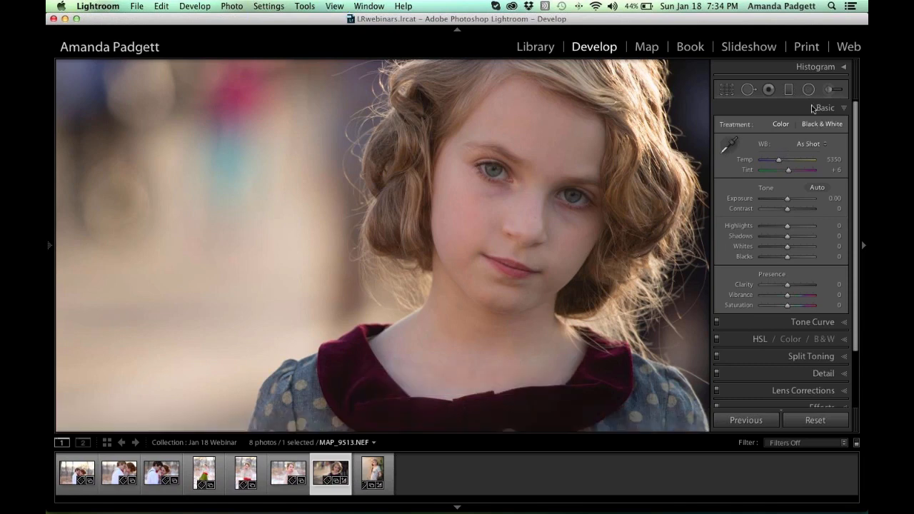
pyautogui.click(830, 90)
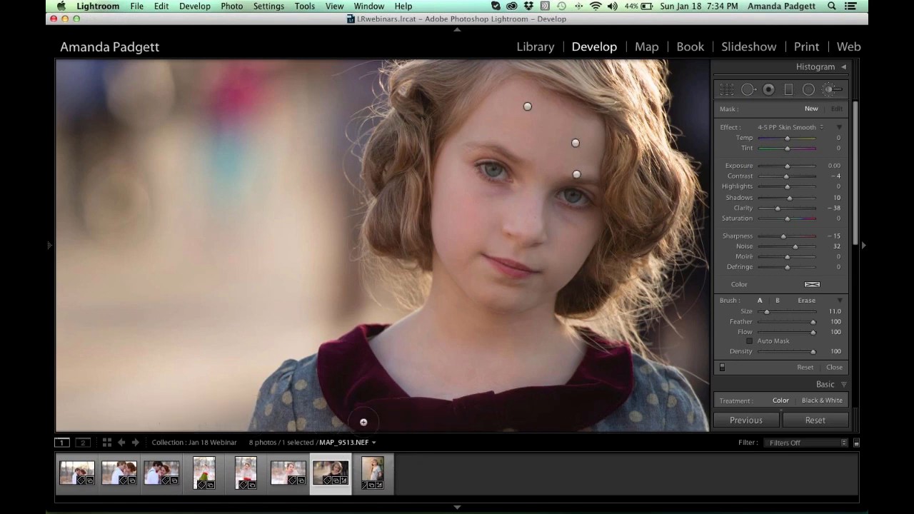
pyautogui.click(335, 6)
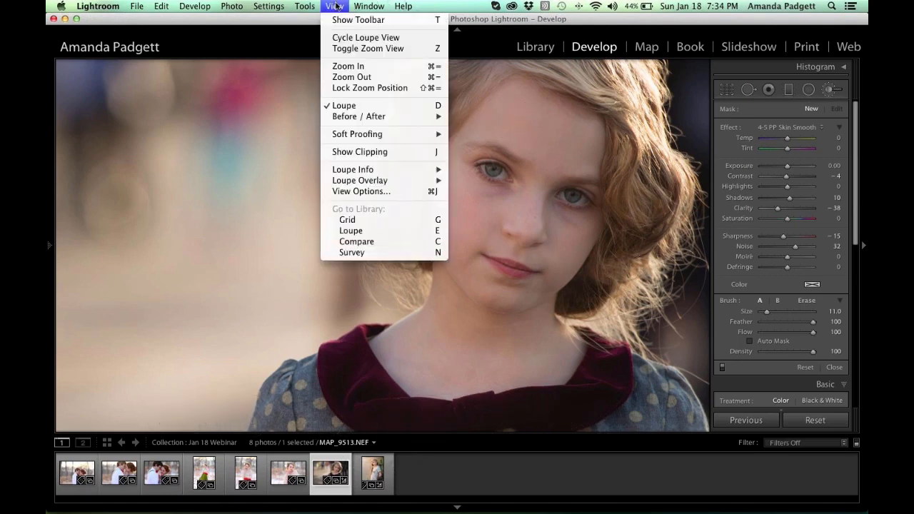
pyautogui.click(342, 23)
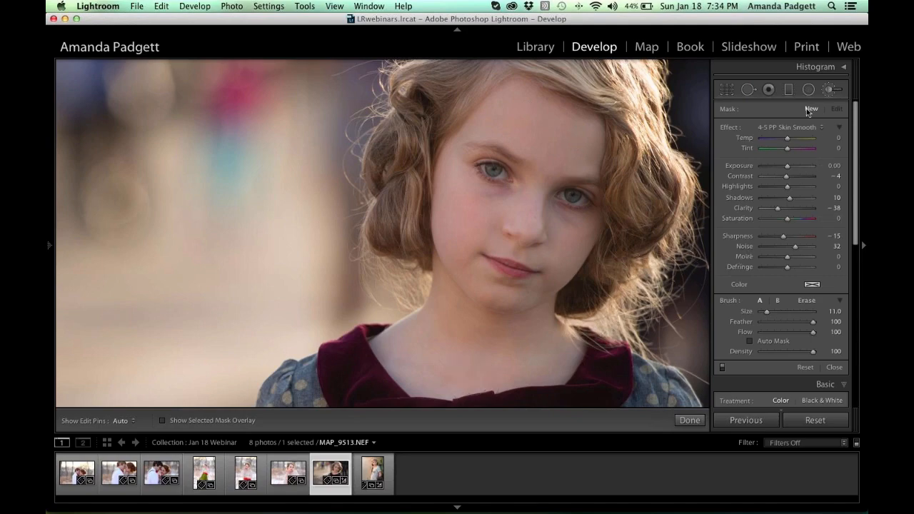
# - Choose the 4-5 PP Eyes Whiten effect for the new brush mask
pyautogui.click(788, 128)
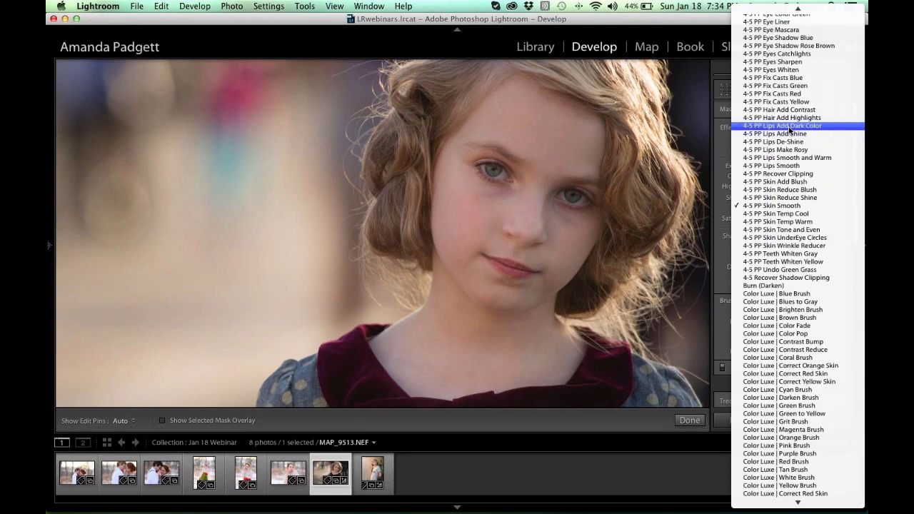
pyautogui.scroll(4, 789, 128)
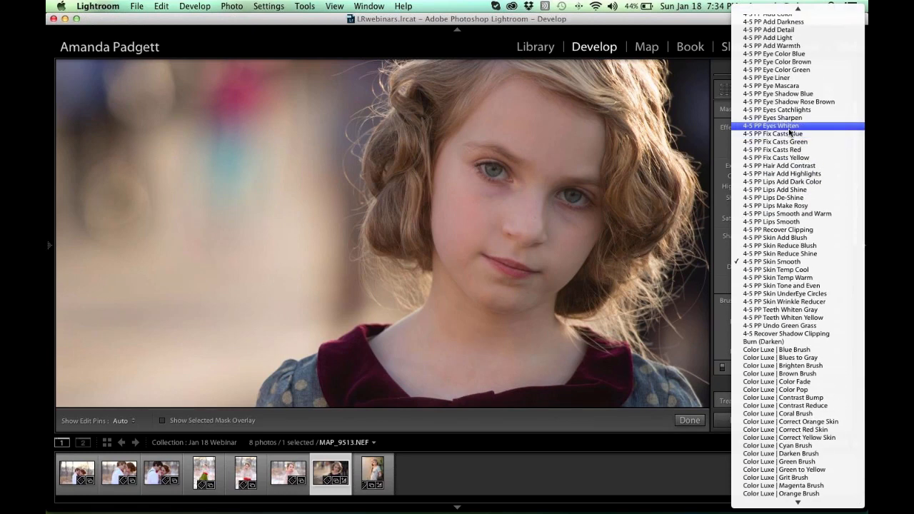
pyautogui.press('Escape')
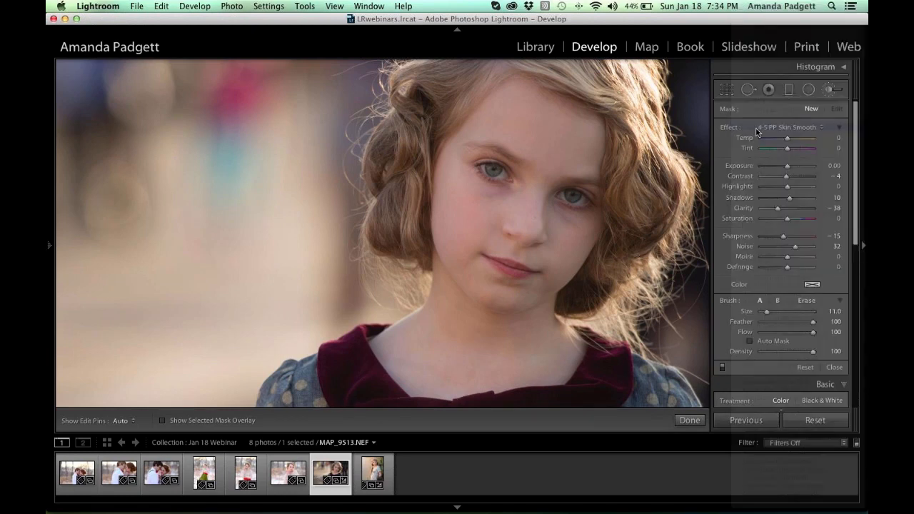
# - Set the Eyes Whiten brush to size 3 and Feather 77 for close-up work on the girl's eyes
pyautogui.press('super+equal')
pyautogui.press('super+equal')
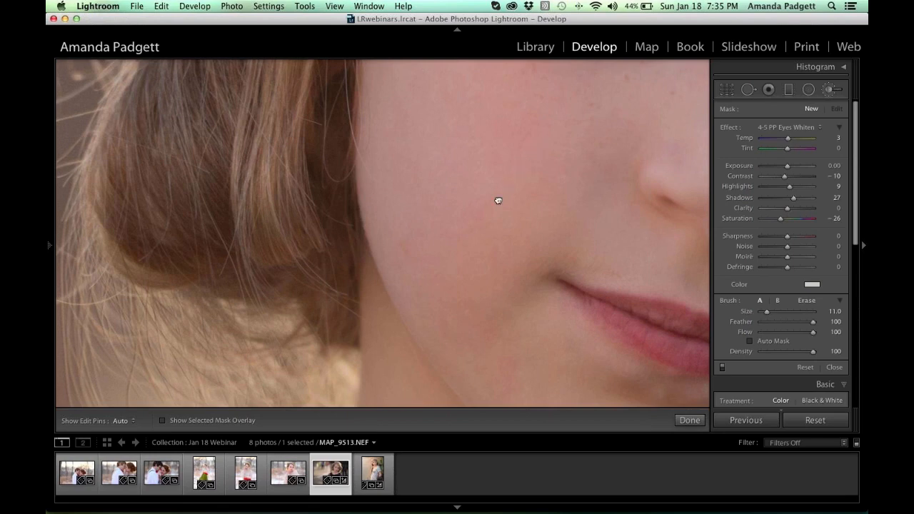
pyautogui.moveTo(498, 200); pyautogui.dragTo(409, 386)
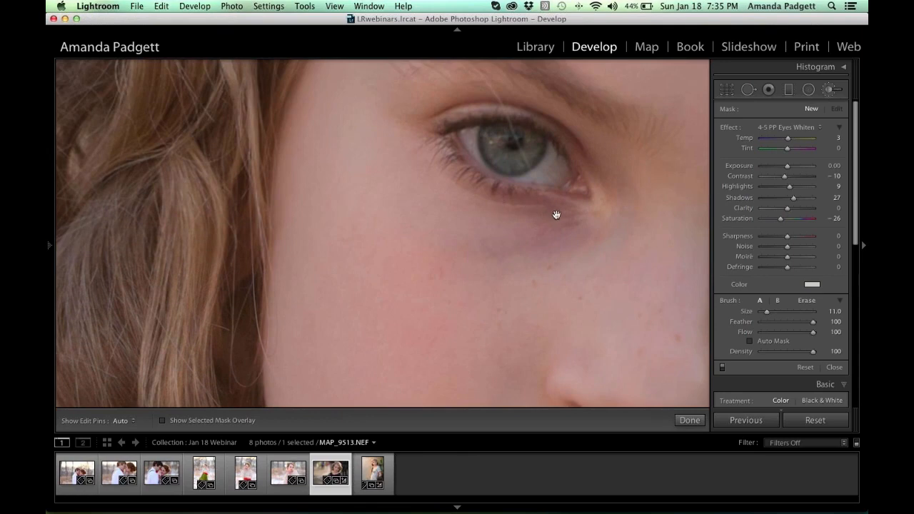
pyautogui.moveTo(557, 216)
pyautogui.mouseDown()
pyautogui.moveTo(428, 241)
pyautogui.moveTo(267, 238)
pyautogui.mouseUp()
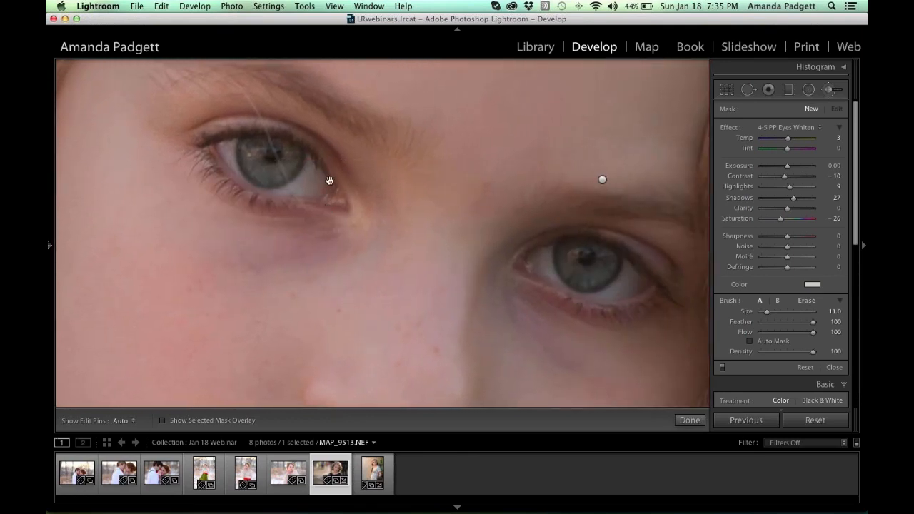
pyautogui.scroll(3, 321, 182)
pyautogui.scroll(10, 321, 181)
pyautogui.scroll(-5, 321, 181)
pyautogui.scroll(-8, 321, 182)
pyautogui.press(']')
pyautogui.press('[')
pyautogui.press('[')
pyautogui.press('[')
pyautogui.press('[')
pyautogui.press('[')
pyautogui.press('[')
pyautogui.moveTo(812, 321); pyautogui.dragTo(800, 322)
pyautogui.press('h')
pyautogui.press('h')
pyautogui.press('[')
# - Paint the Eyes Whiten effect over the whites of the girl's eyes, toggling the edit pins out of the way
pyautogui.moveTo(313, 176); pyautogui.dragTo(297, 187)
pyautogui.press('h')
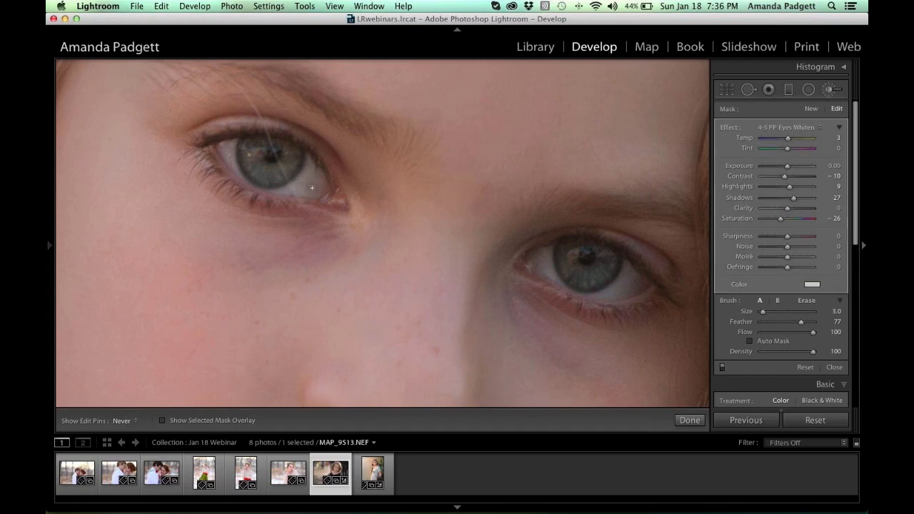
pyautogui.press('h')
pyautogui.press('h')
pyautogui.press('h')
pyautogui.press('h')
pyautogui.press('h')
pyautogui.press('h')
pyautogui.press('h')
pyautogui.press('h')
pyautogui.press('h')
# - Start a new brush mask with the 4-5 PP Eye Color Blue effect and set its Feather to 81
pyautogui.click(810, 110)
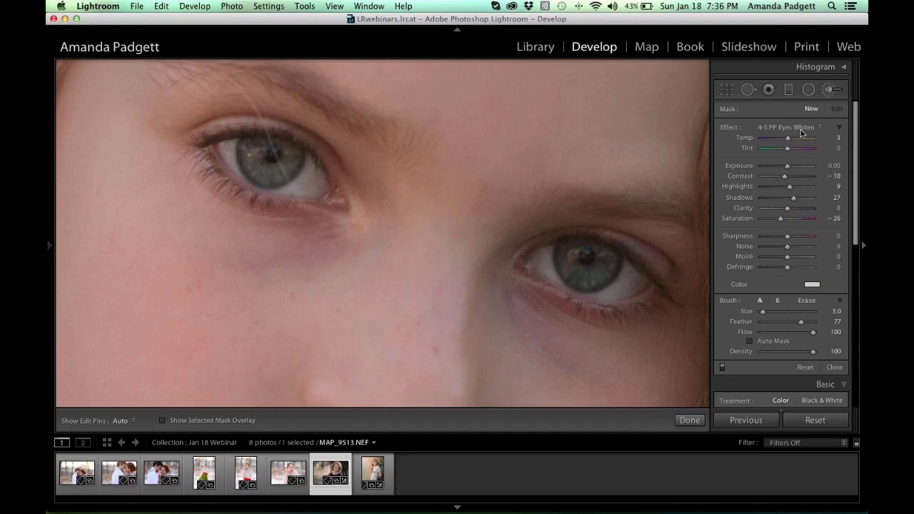
pyautogui.click(802, 132)
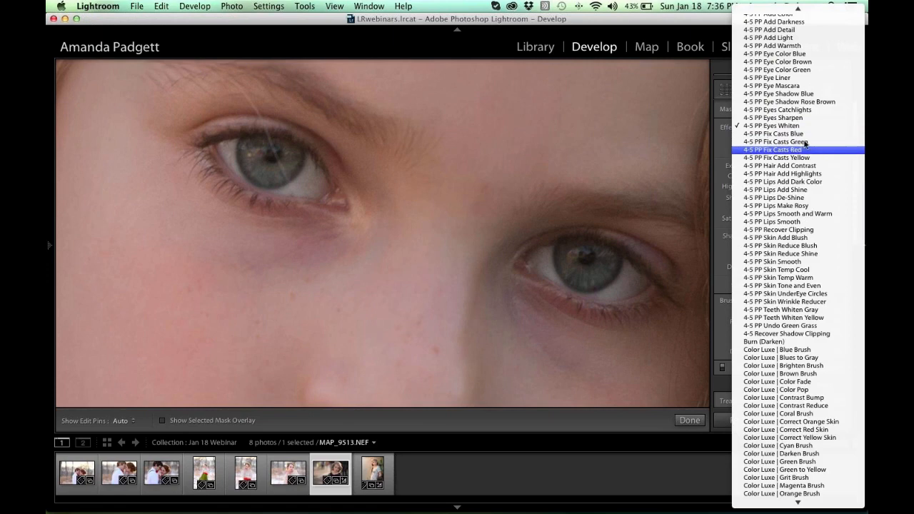
pyautogui.click(805, 55)
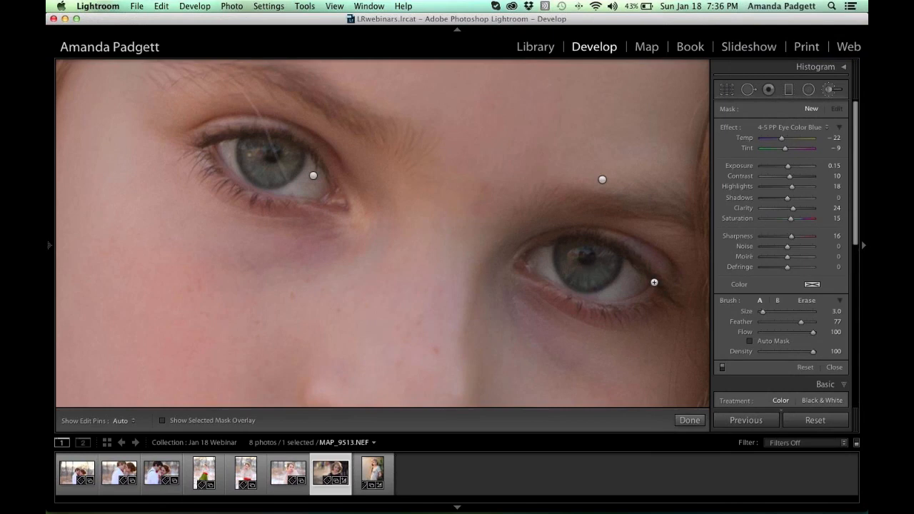
pyautogui.moveTo(800, 321); pyautogui.dragTo(804, 321)
# - Paint the Eye Color Blue effect over both of the girl's irises, adjusting the brush size to 5 and toggling the edit pins
pyautogui.press('h')
pyautogui.moveTo(573, 263)
pyautogui.mouseDown()
pyautogui.moveTo(594, 273)
pyautogui.moveTo(611, 255)
pyautogui.moveTo(598, 250)
pyautogui.moveTo(570, 252)
pyautogui.moveTo(575, 272)
pyautogui.moveTo(600, 275)
pyautogui.mouseUp()
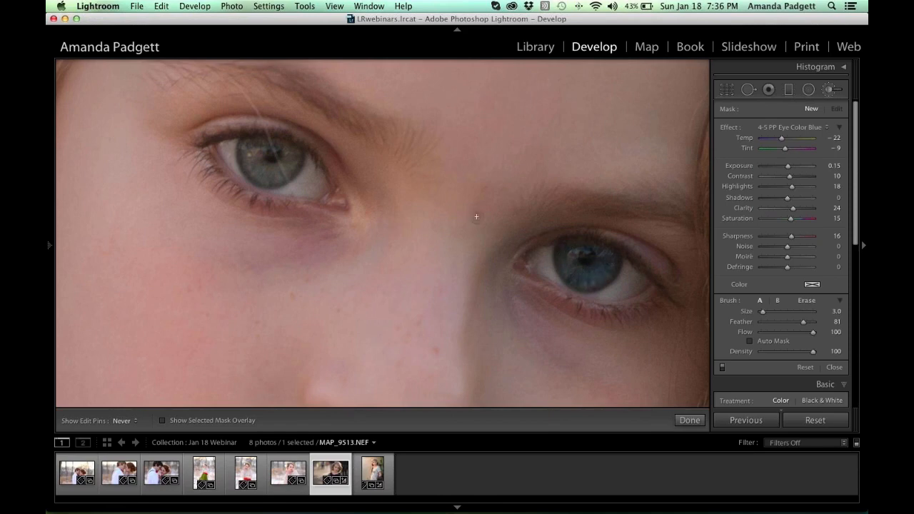
pyautogui.press('h')
pyautogui.press(']')
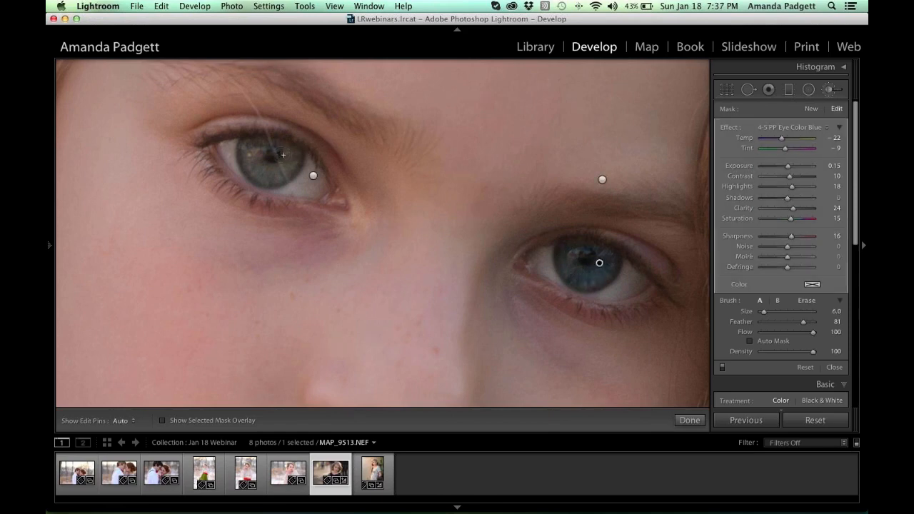
pyautogui.press('h')
pyautogui.press('[')
pyautogui.press('[')
pyautogui.press('h')
pyautogui.press('h')
pyautogui.press('h')
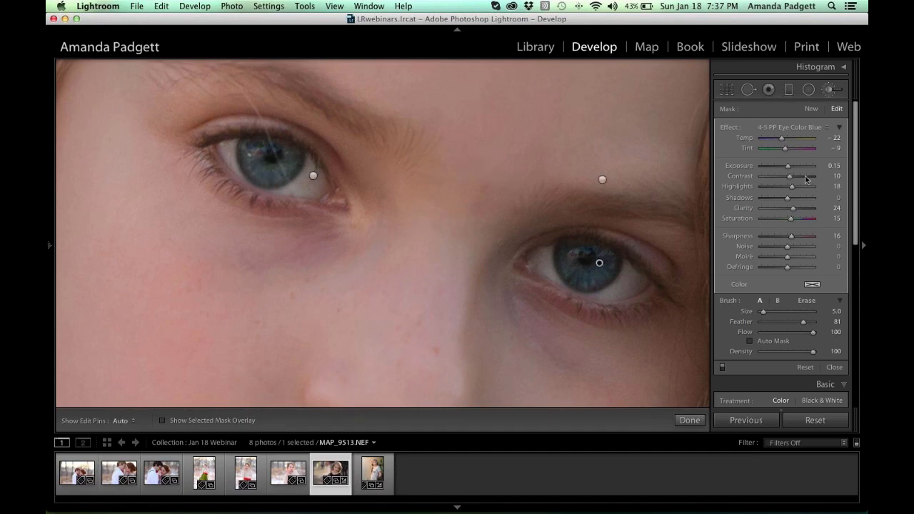
# - Collapse the effect settings and slightly lower the overall Amount of the blue eye color mask
pyautogui.click(838, 128)
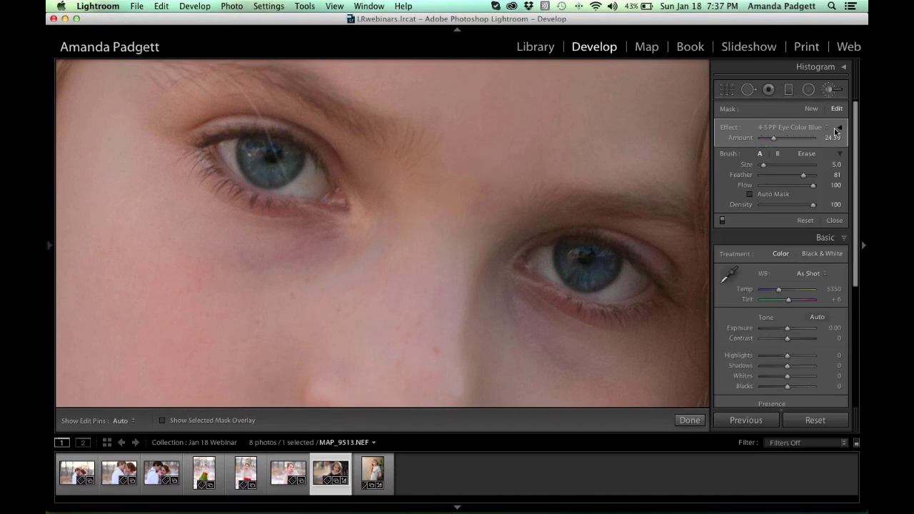
pyautogui.moveTo(777, 141); pyautogui.dragTo(770, 142)
# - Create a new brush mask with the 4-5 PP Eyes Catchlights effect and paint it over the catchlights in both eyes at size 2
pyautogui.click(811, 108)
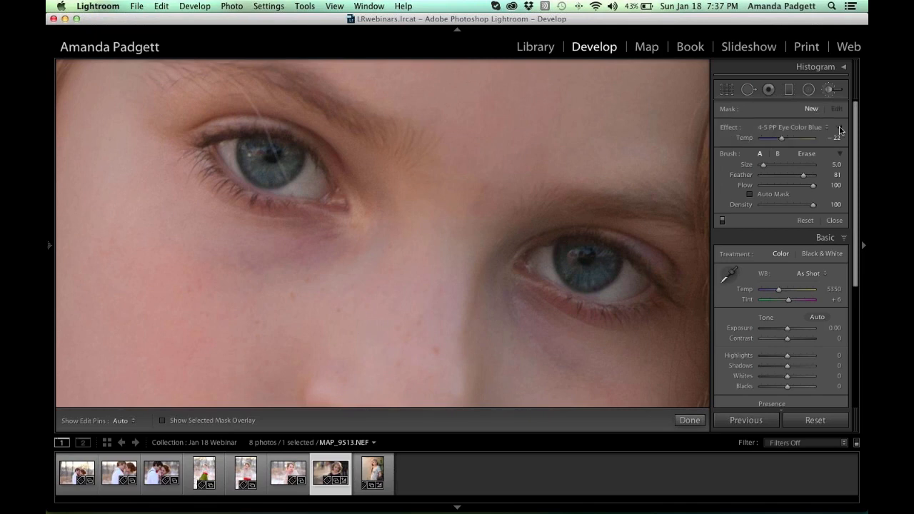
pyautogui.click(838, 129)
pyautogui.click(811, 129)
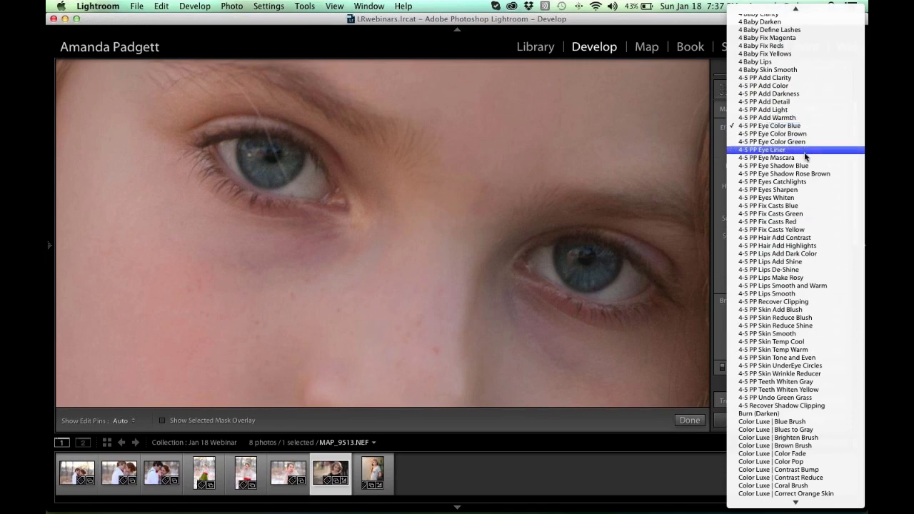
pyautogui.click(800, 183)
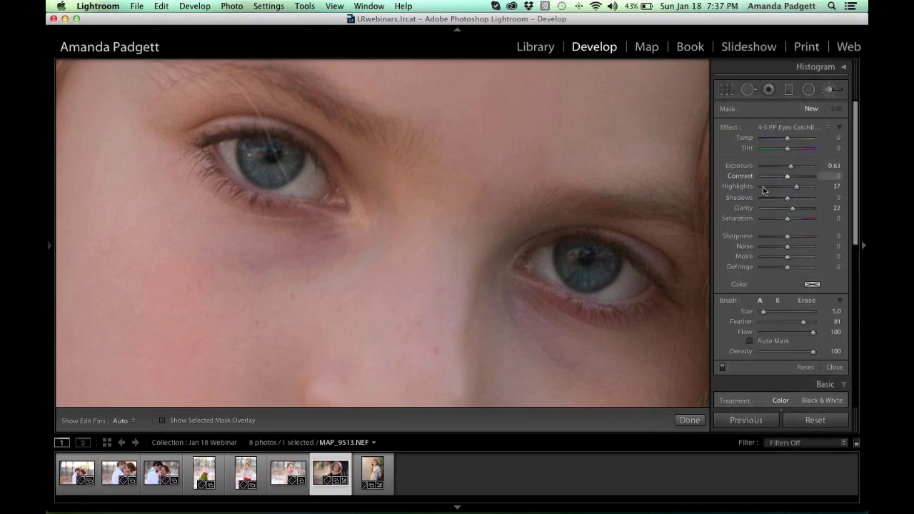
pyautogui.press('h')
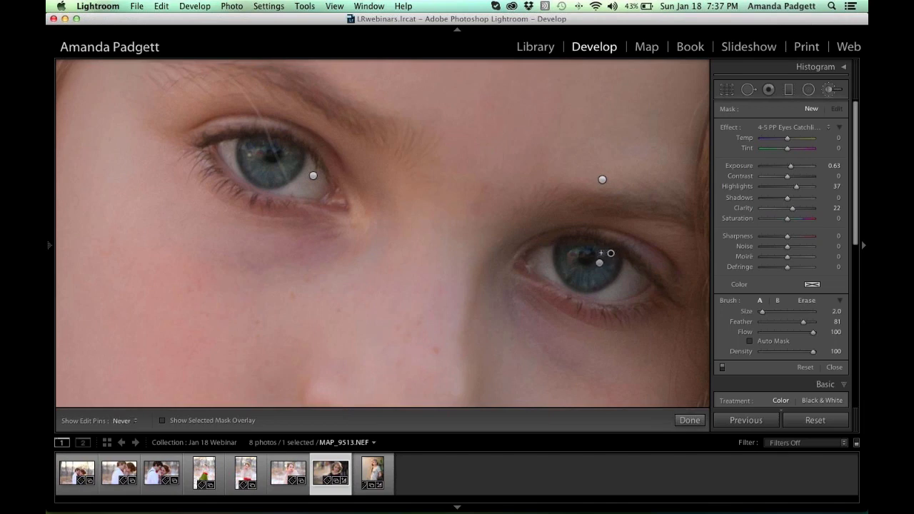
pyautogui.press('h')
pyautogui.press('h')
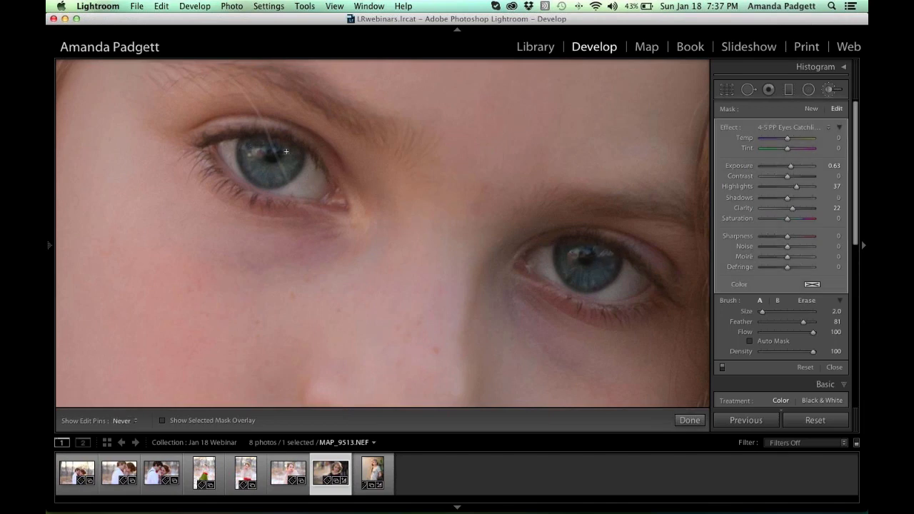
pyautogui.press('h')
# - Start a new brush mask with the 4-5 PP Eye Liner effect, using Flow 70 and brush size 2
pyautogui.click(810, 108)
pyautogui.click(792, 126)
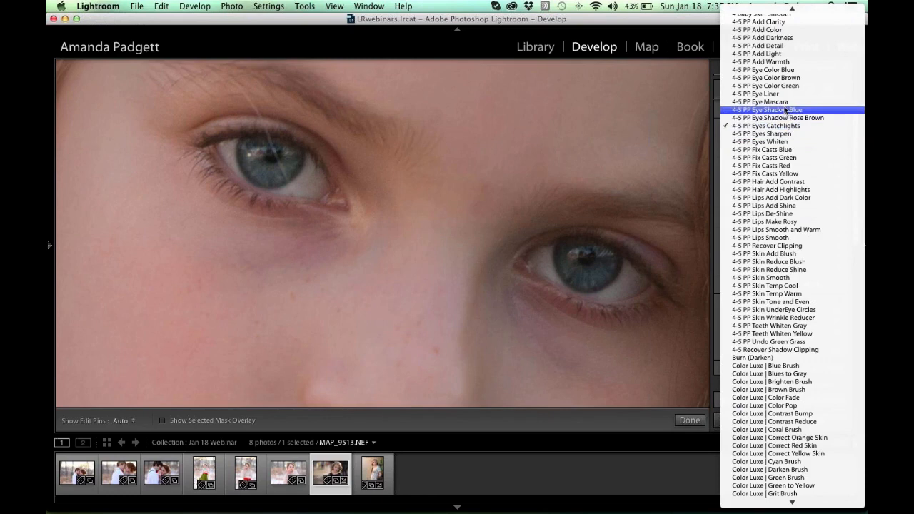
pyautogui.click(784, 98)
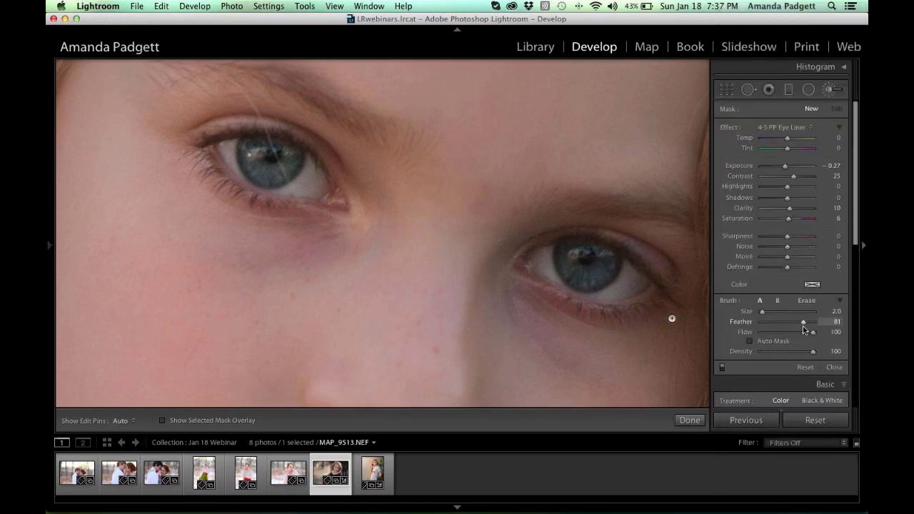
pyautogui.moveTo(812, 332); pyautogui.dragTo(796, 333)
pyautogui.scroll(2, 600, 251)
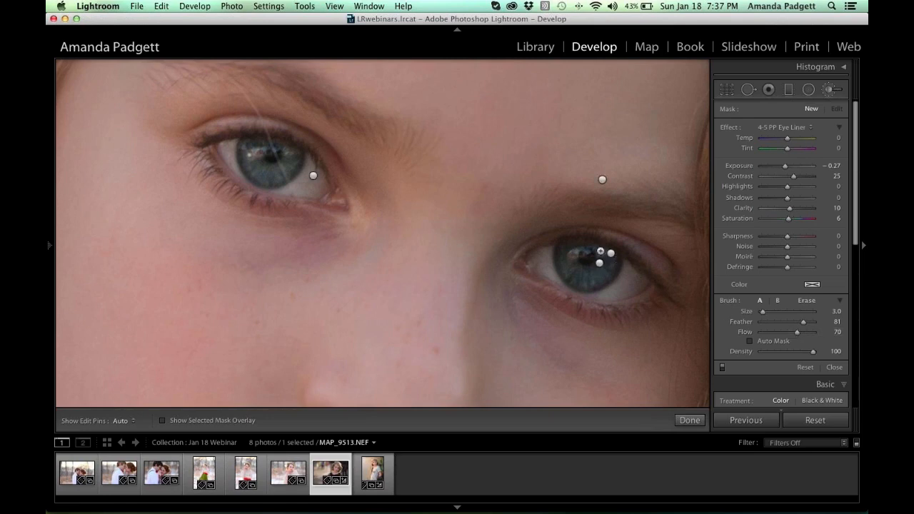
pyautogui.scroll(-2, 583, 238)
# - Paint the Eye Liner effect along the lash lines of both eyes, toggling the edit pins to check the strokes
pyautogui.press('h')
pyautogui.press('h')
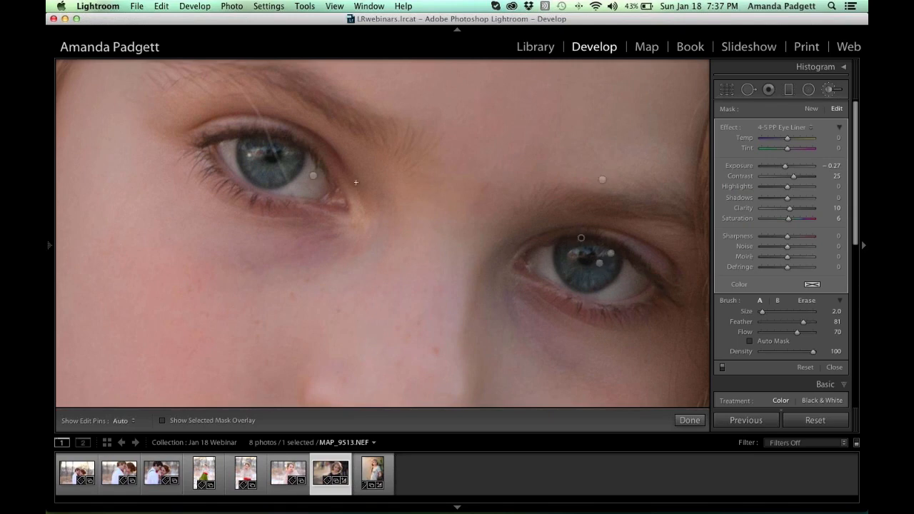
pyautogui.press('h')
pyautogui.press('h')
pyautogui.press('h')
pyautogui.press('h')
# - Start a new brush mask with the 4-5 PP Skin UnderEye Circles effect
pyautogui.click(811, 109)
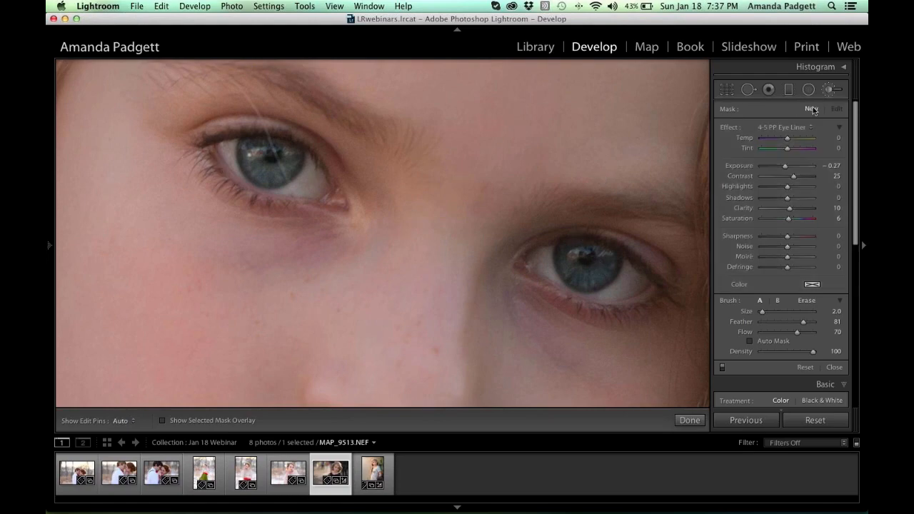
pyautogui.click(784, 127)
pyautogui.scroll(-3, 785, 128)
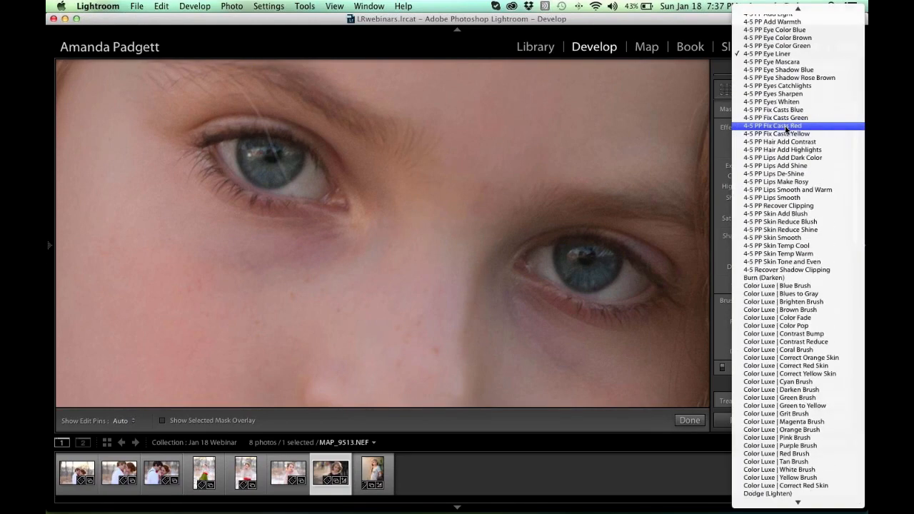
pyautogui.scroll(-5, 785, 129)
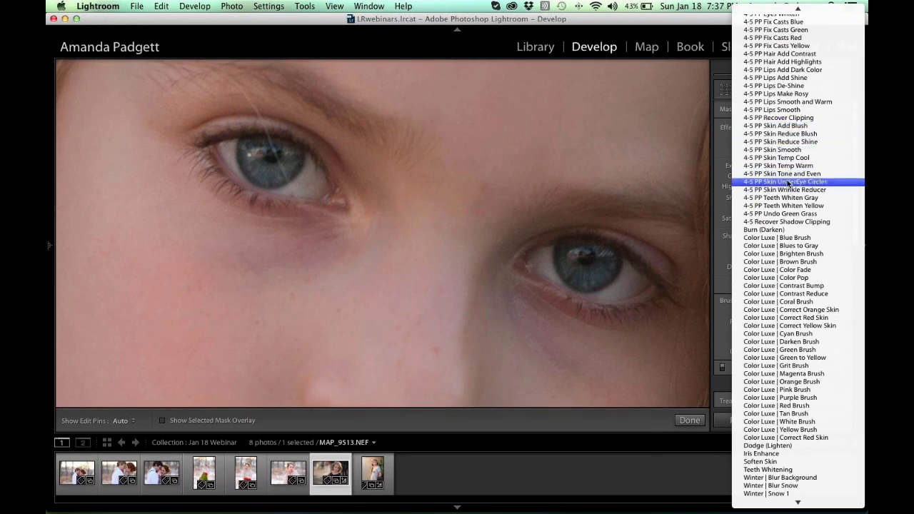
pyautogui.click(788, 182)
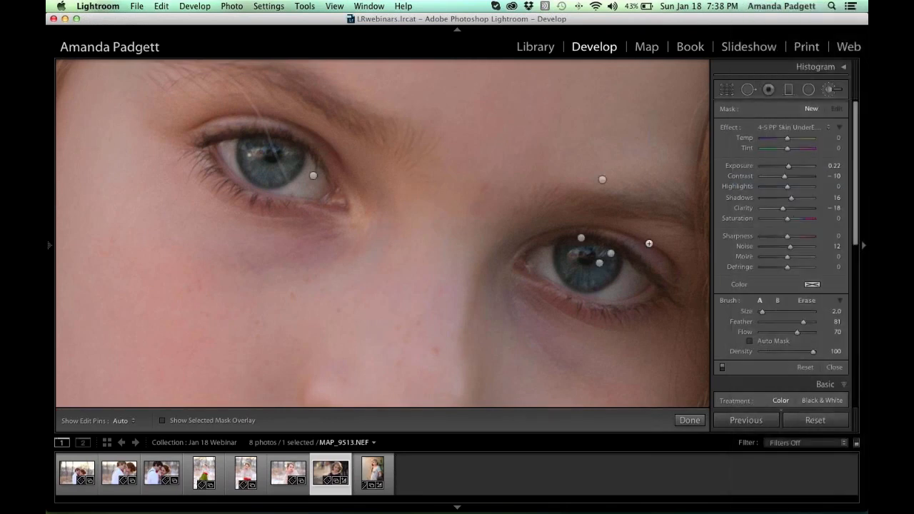
pyautogui.click(823, 128)
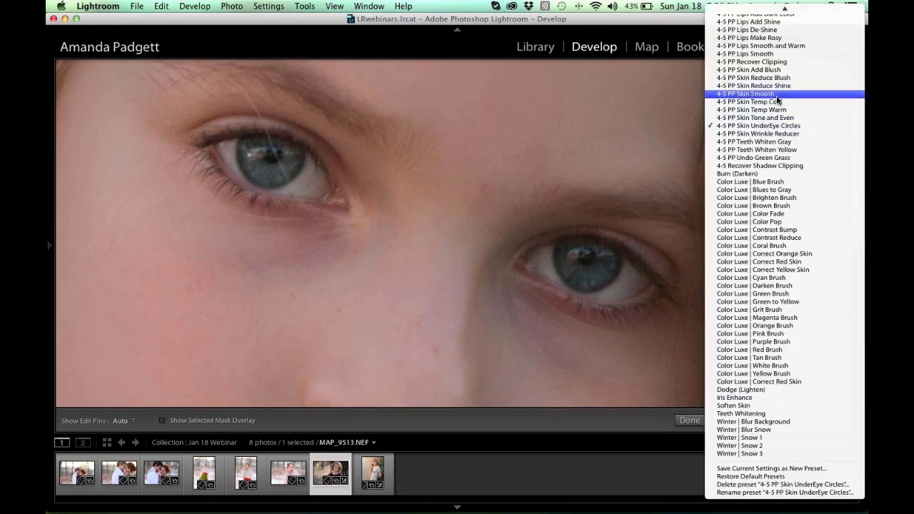
pyautogui.scroll(10, 774, 93)
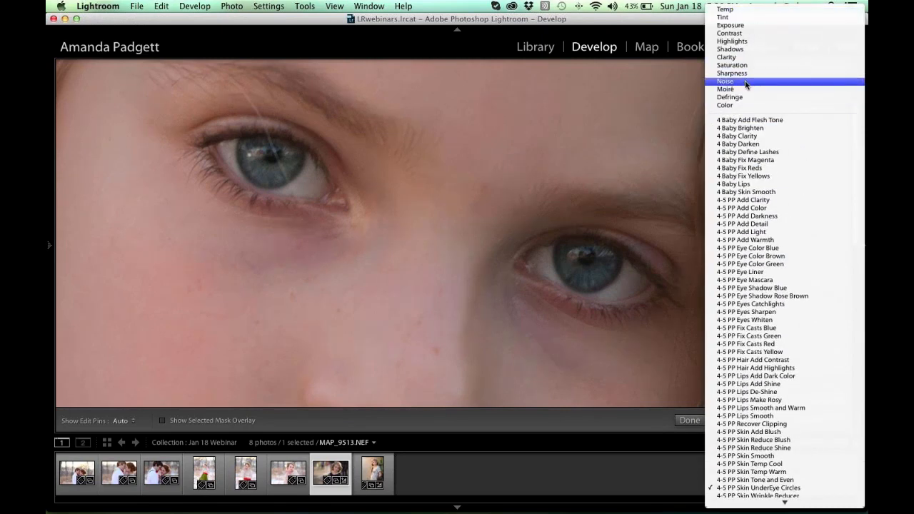
pyautogui.click(568, 340)
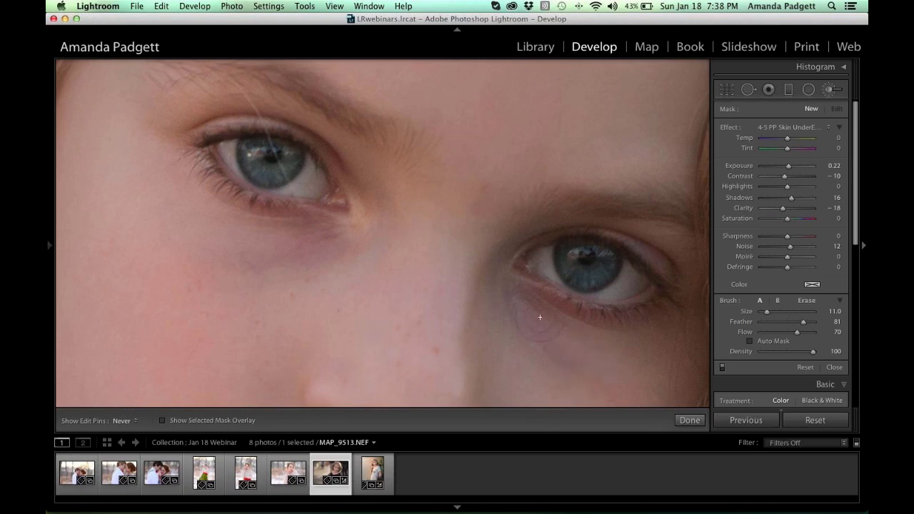
# - Paint the UnderEye Circles effect over the dark areas beneath both eyes at size 11, and finish the brush work
pyautogui.moveTo(357, 234)
pyautogui.mouseDown()
pyautogui.moveTo(334, 229)
pyautogui.moveTo(235, 255)
pyautogui.moveTo(306, 246)
pyautogui.moveTo(338, 232)
pyautogui.moveTo(270, 232)
pyautogui.moveTo(236, 257)
pyautogui.moveTo(297, 258)
pyautogui.moveTo(376, 230)
pyautogui.mouseUp()
pyautogui.press('h')
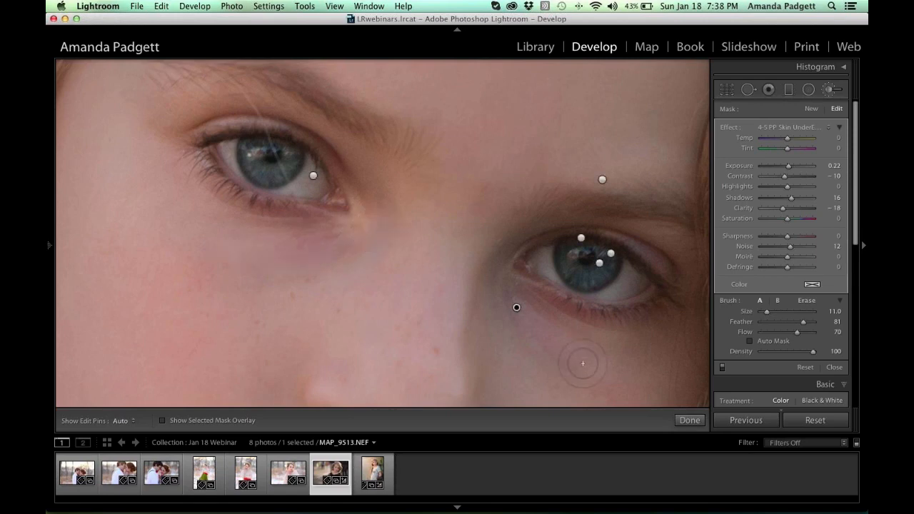
pyautogui.click(690, 420)
pyautogui.press('super+minus')
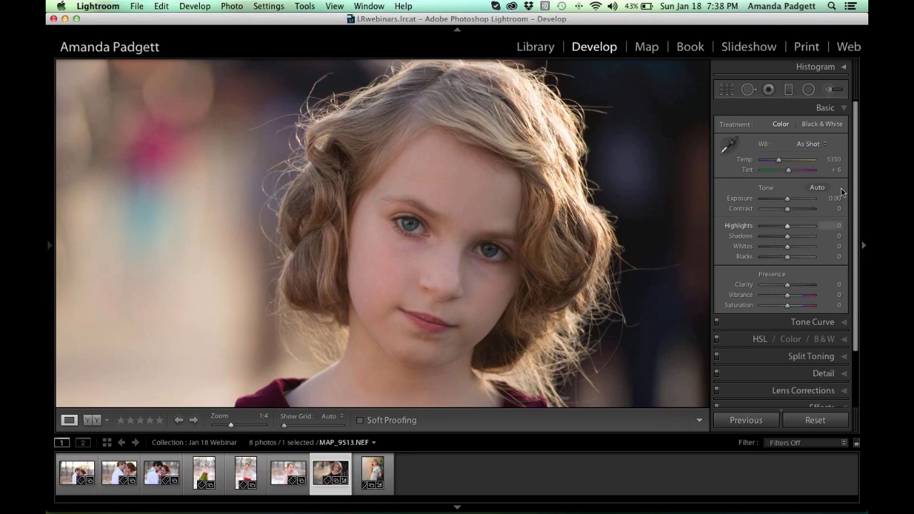
# - Reopen the Adjustment Brush and switch all brush edits off and on to compare the portrait before and after, closing the brush when done
pyautogui.click(832, 89)
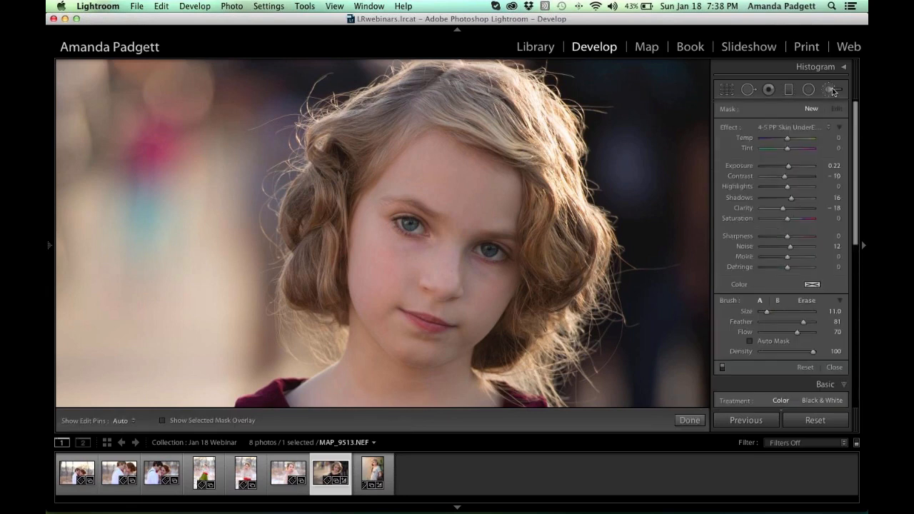
pyautogui.scroll(-1, 782, 300)
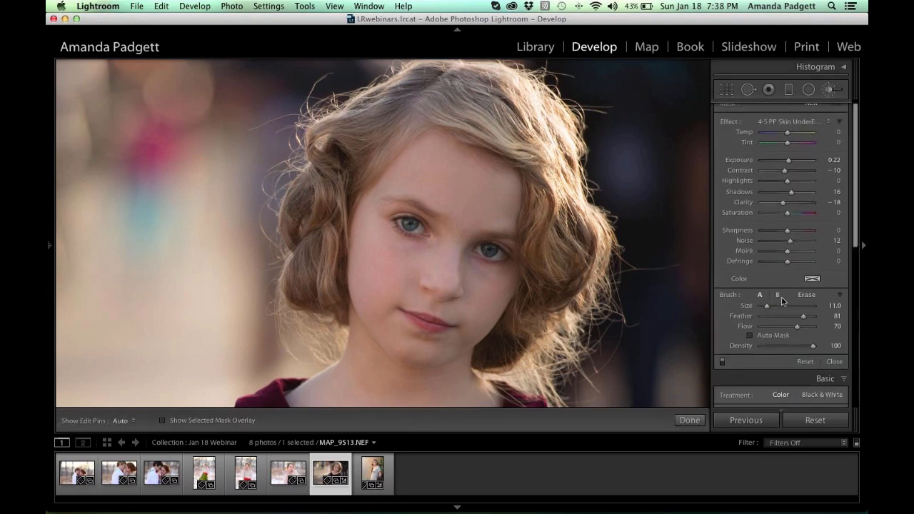
pyautogui.scroll(-2, 802, 184)
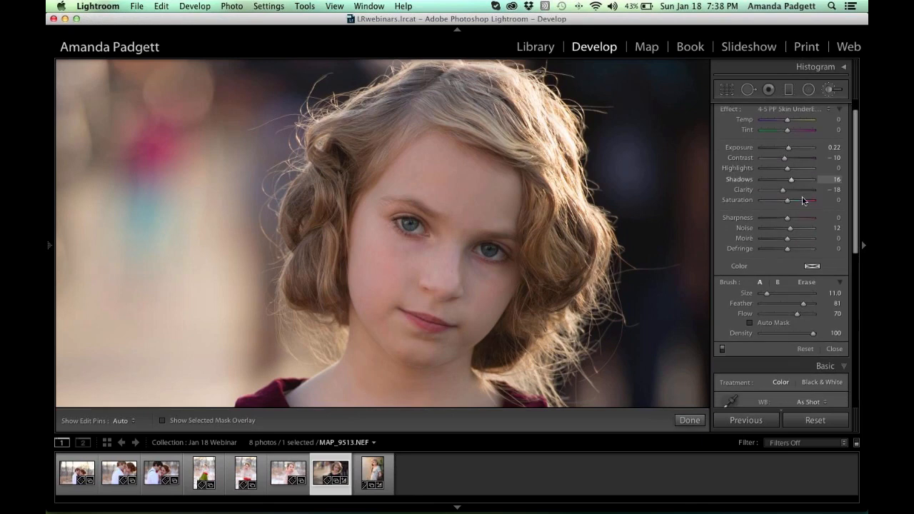
pyautogui.click(722, 350)
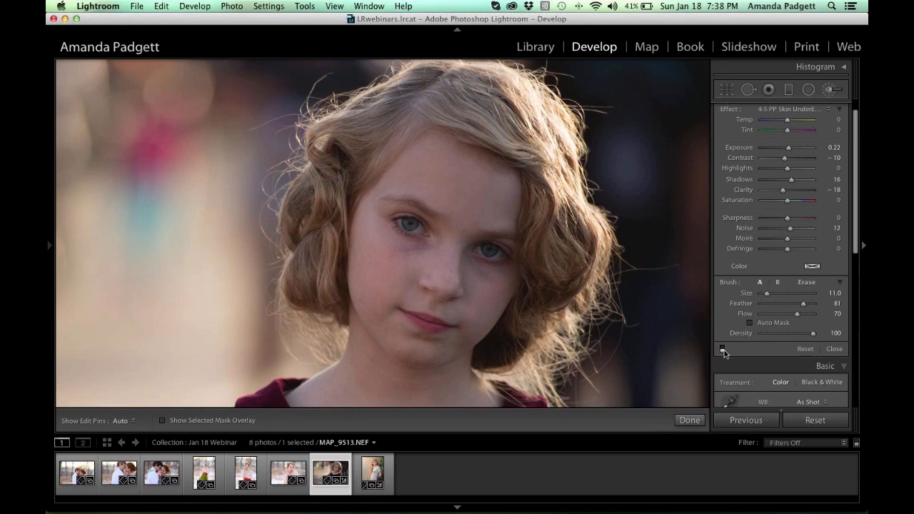
pyautogui.click(723, 349)
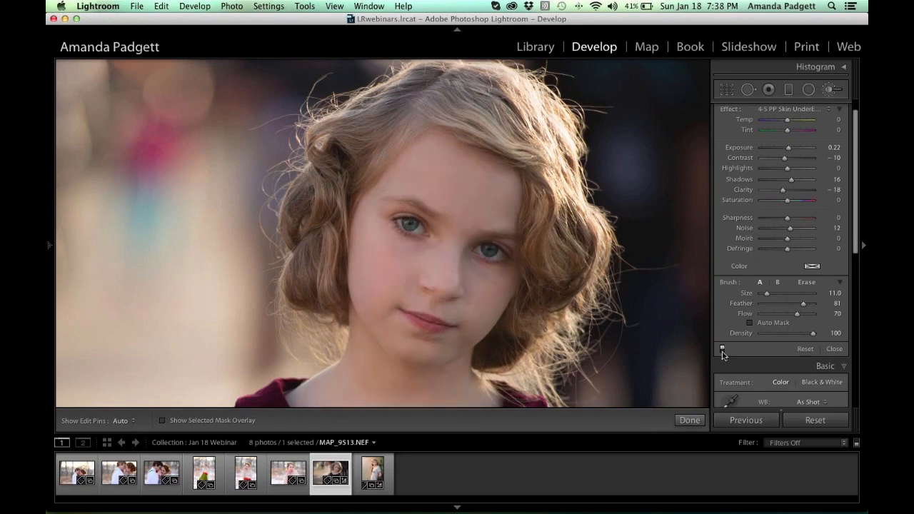
pyautogui.click(722, 349)
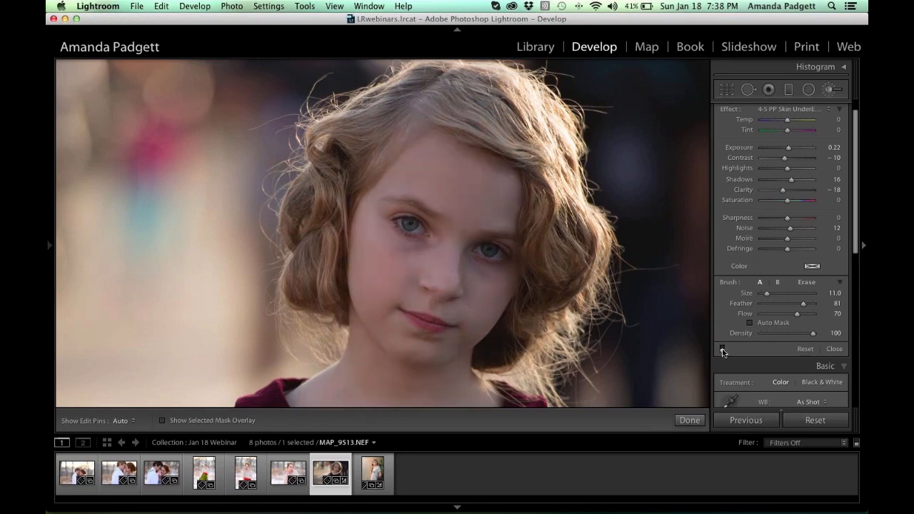
pyautogui.click(722, 348)
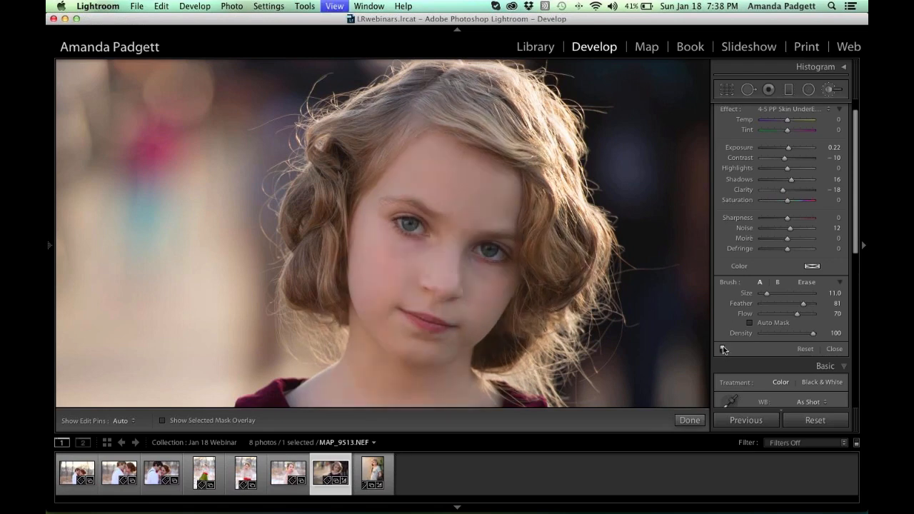
pyautogui.click(723, 349)
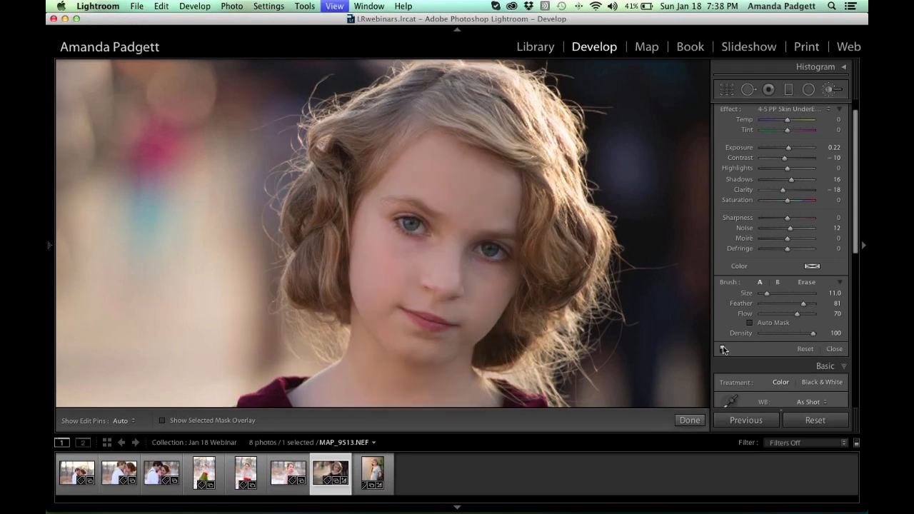
pyautogui.press('super+minus')
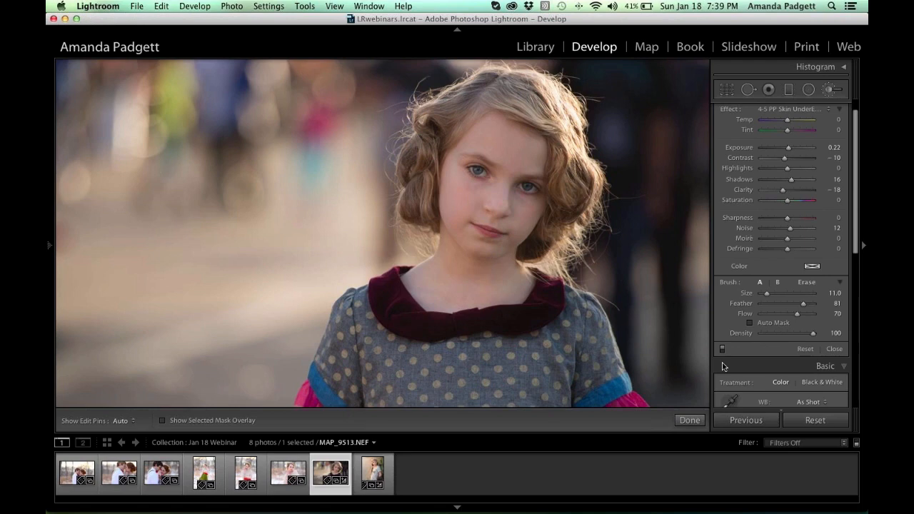
pyautogui.click(690, 420)
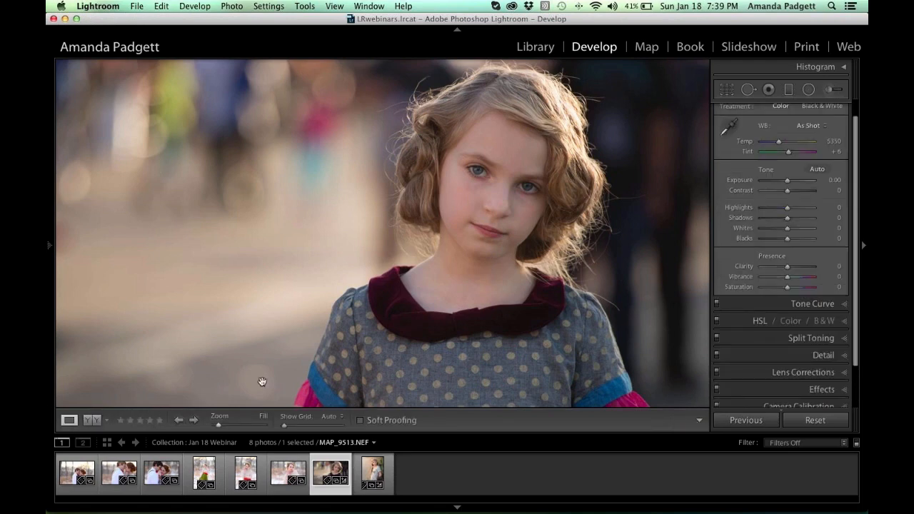
# - Compare the retouched portrait with its original side by side, hide the side panels for a larger comparison, and return to the single-image view
pyautogui.hotkey('shift', 'y')
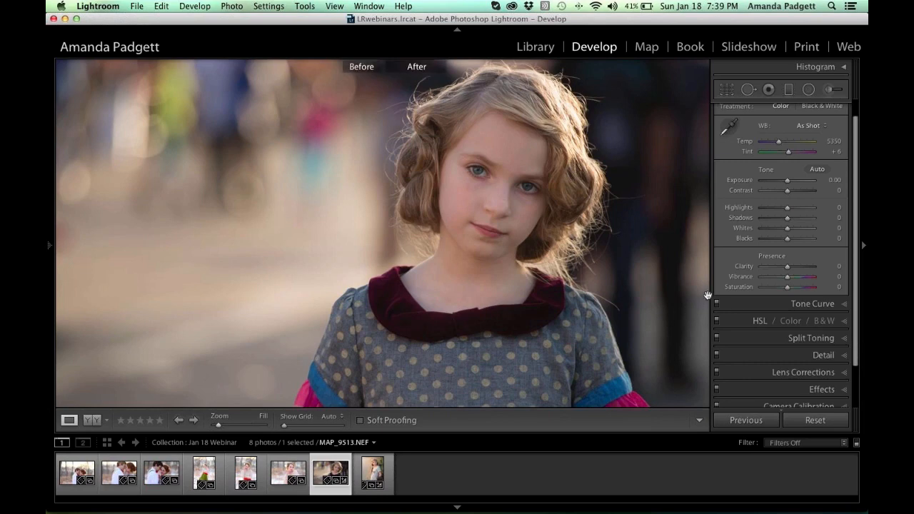
pyautogui.press('y')
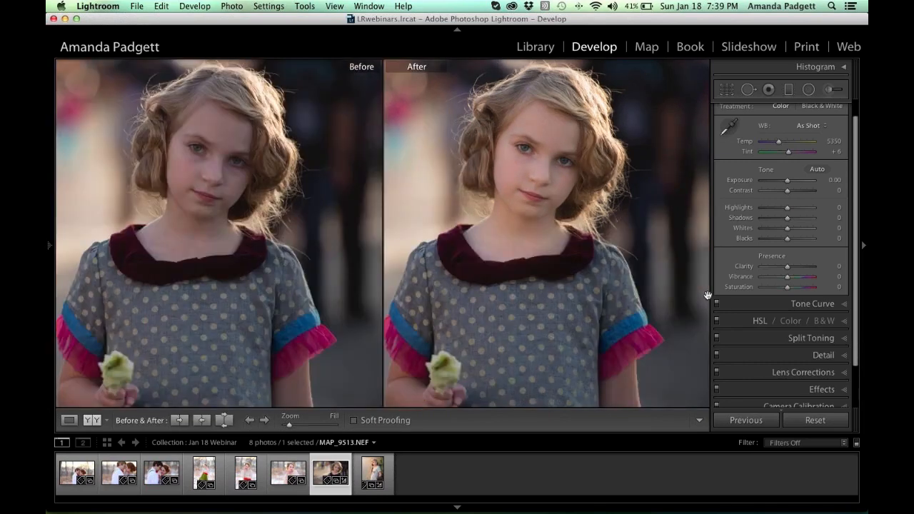
pyautogui.press('F7')
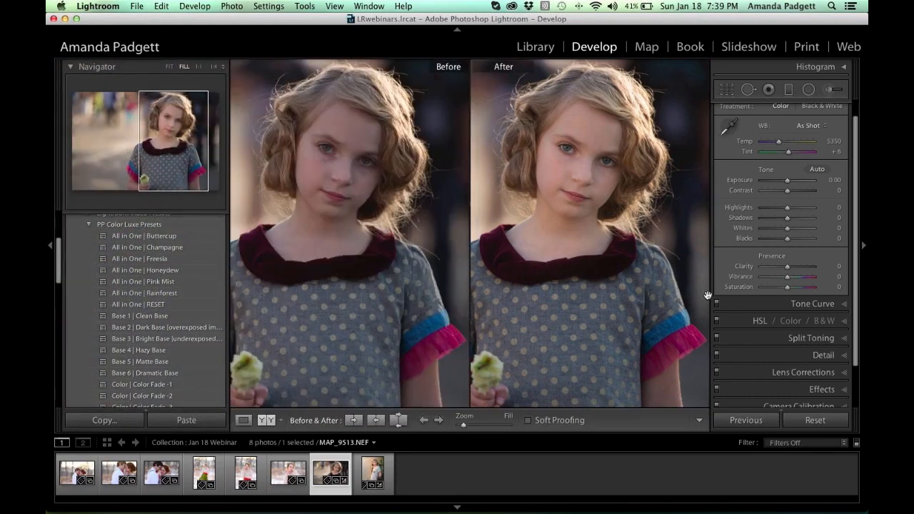
pyautogui.press('Tab')
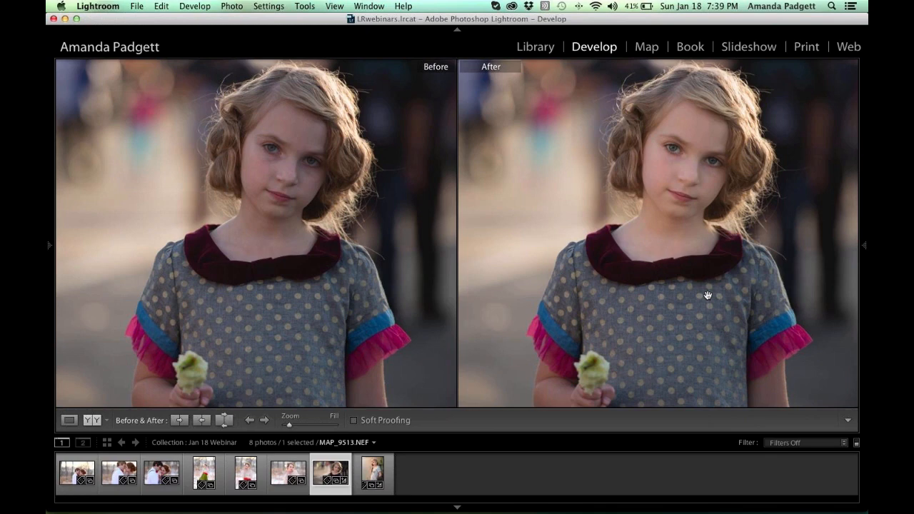
pyautogui.press('Tab')
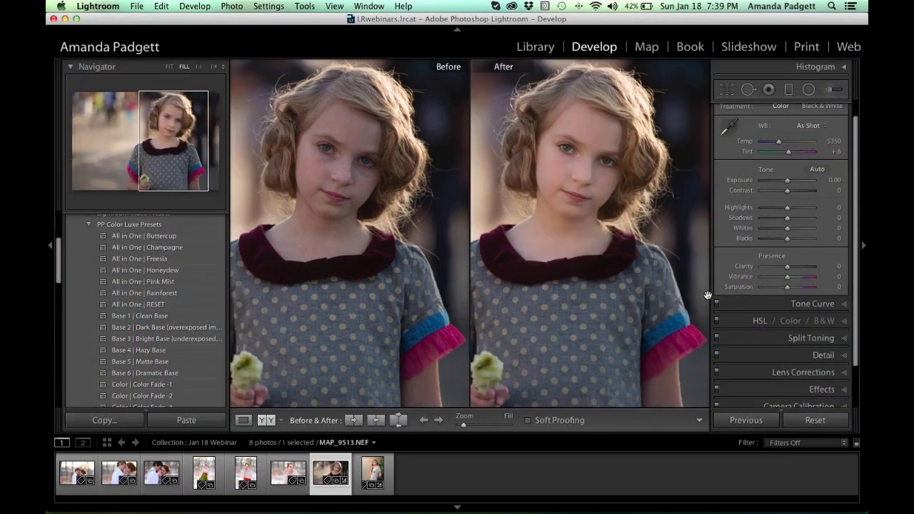
pyautogui.press('Tab')
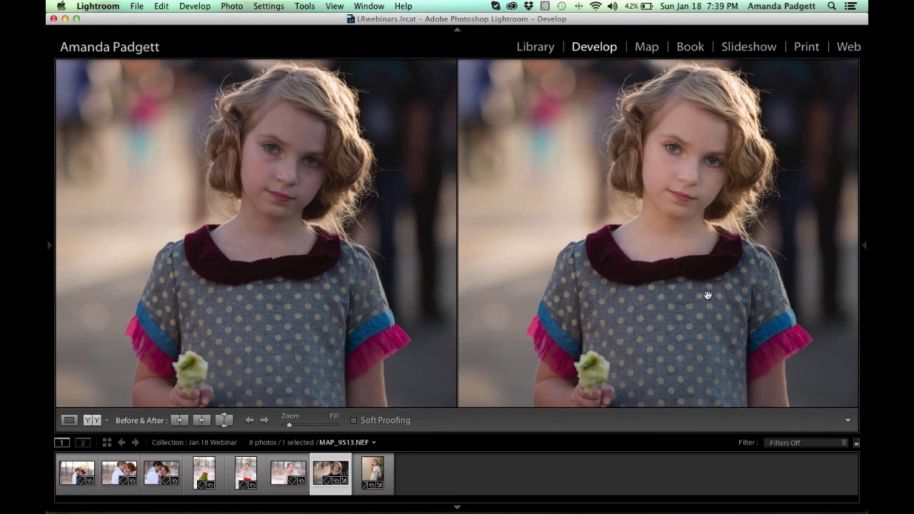
pyautogui.press('y')
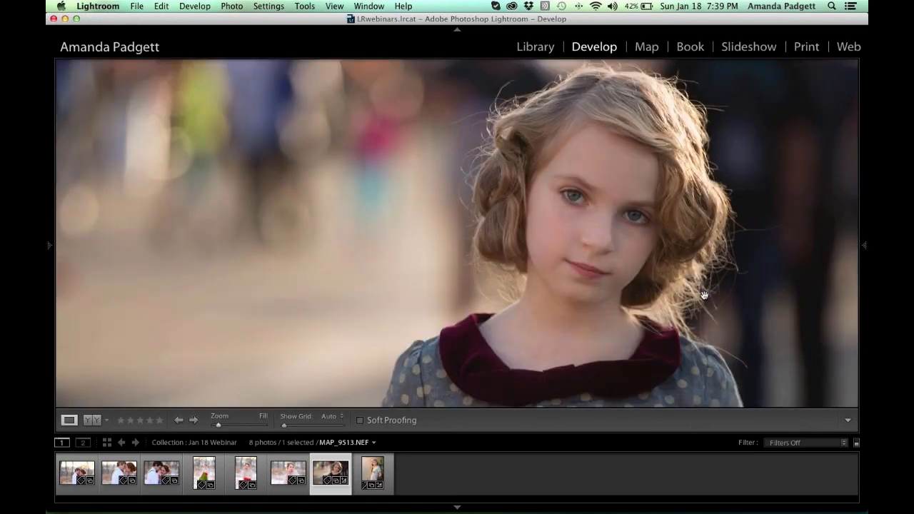
# - Show the portrait in the Before/After Left/Right Split view, zoomed in with the dividing line through the girl's face
pyautogui.click(108, 420)
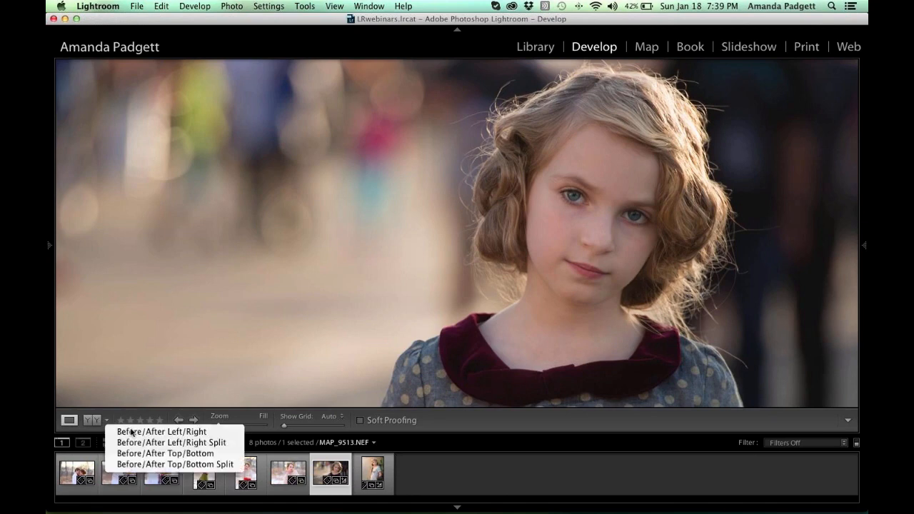
pyautogui.click(184, 444)
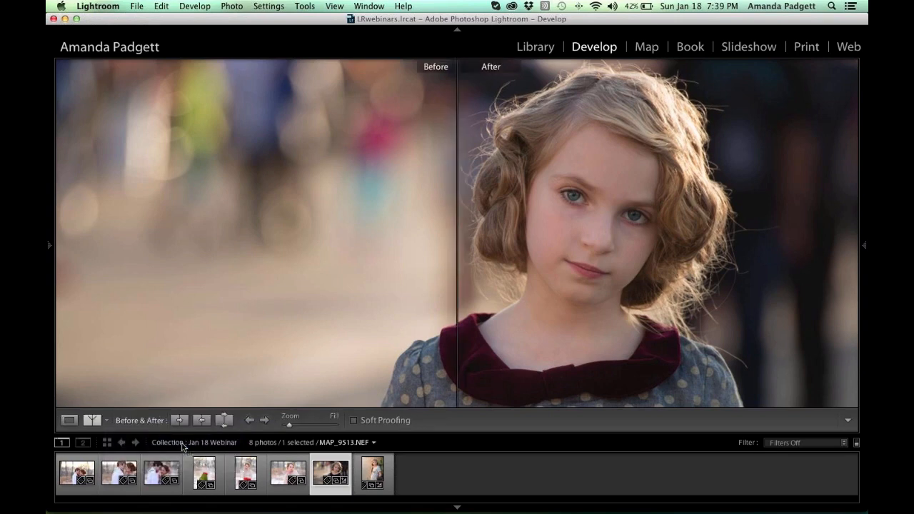
pyautogui.press('y')
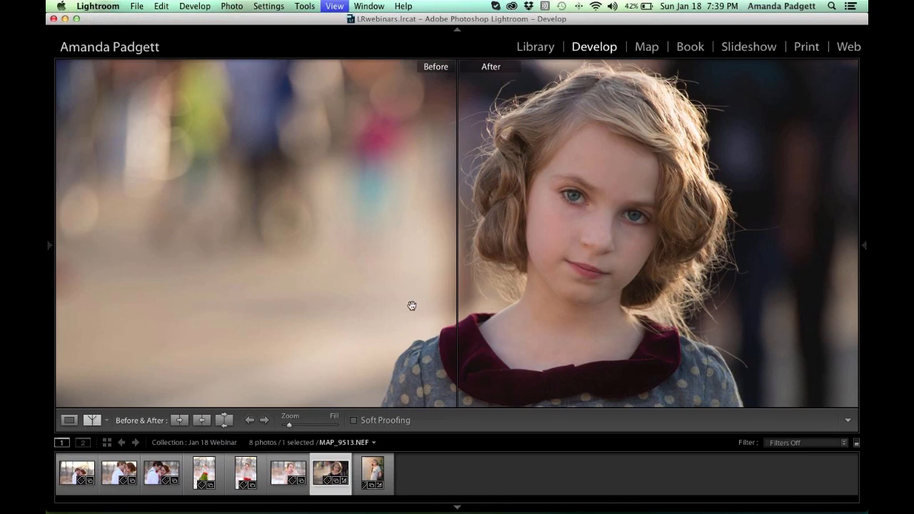
pyautogui.click(412, 305)
pyautogui.moveTo(550, 276); pyautogui.dragTo(338, 279)
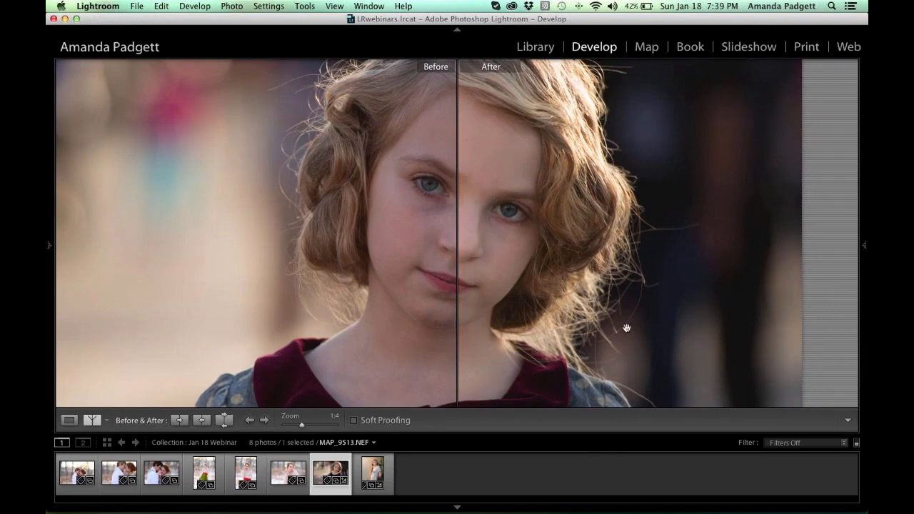
# - View the portrait in Before/After Top/Bottom, Top/Bottom Split and Left/Right, and return to the single image with the side panels shown
pyautogui.click(105, 421)
pyautogui.click(160, 454)
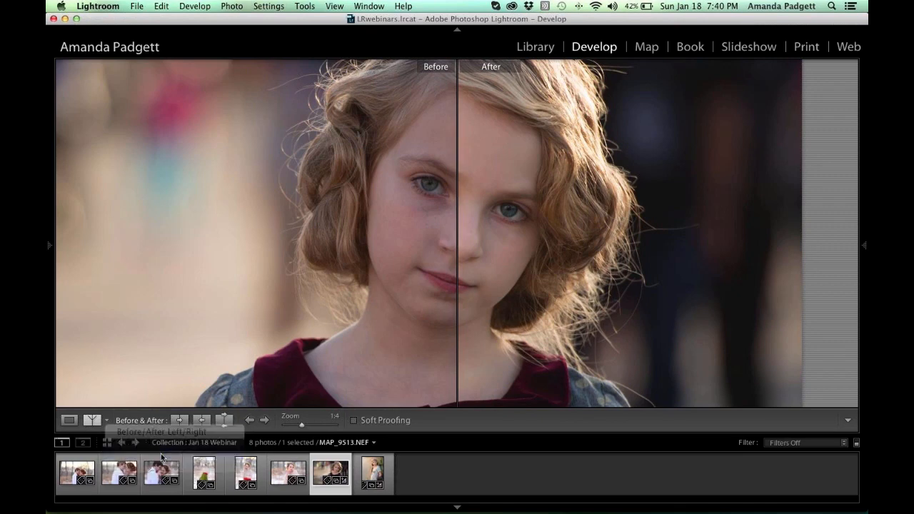
pyautogui.click(106, 420)
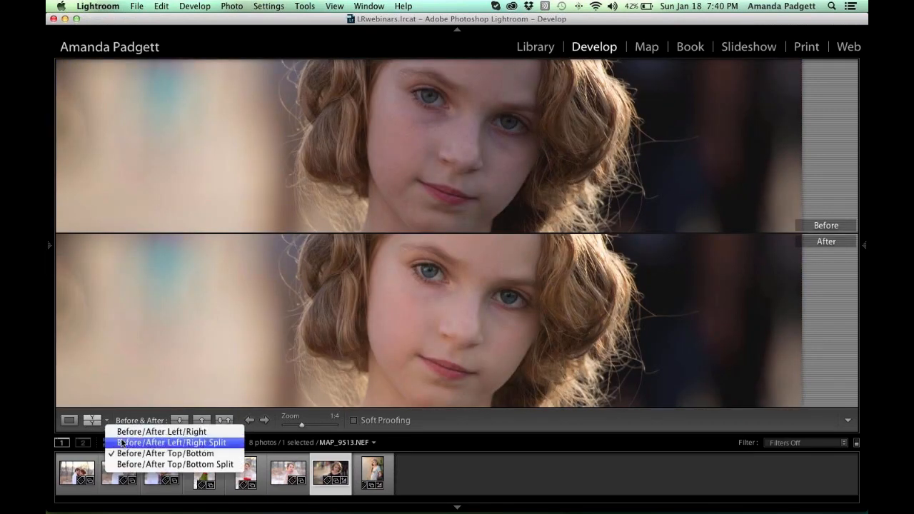
pyautogui.click(128, 464)
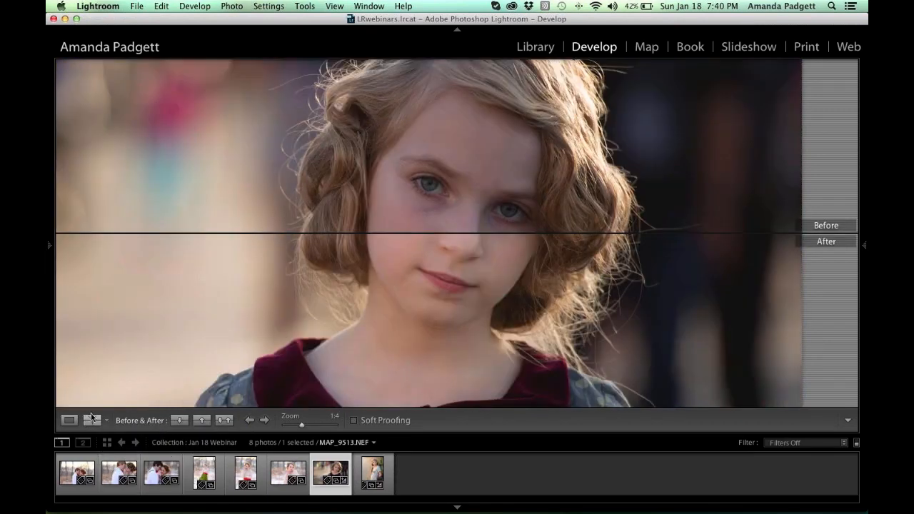
pyautogui.click(108, 421)
pyautogui.click(131, 431)
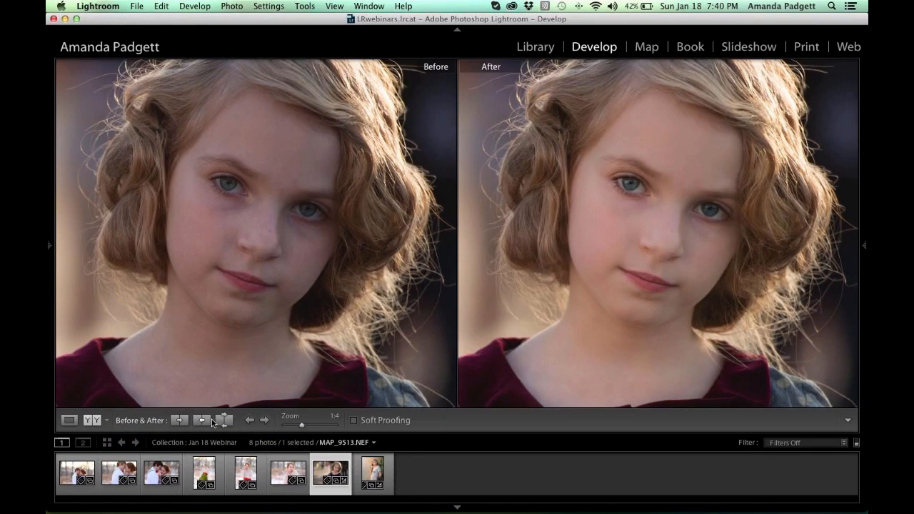
pyautogui.press('Tab')
pyautogui.press('y')
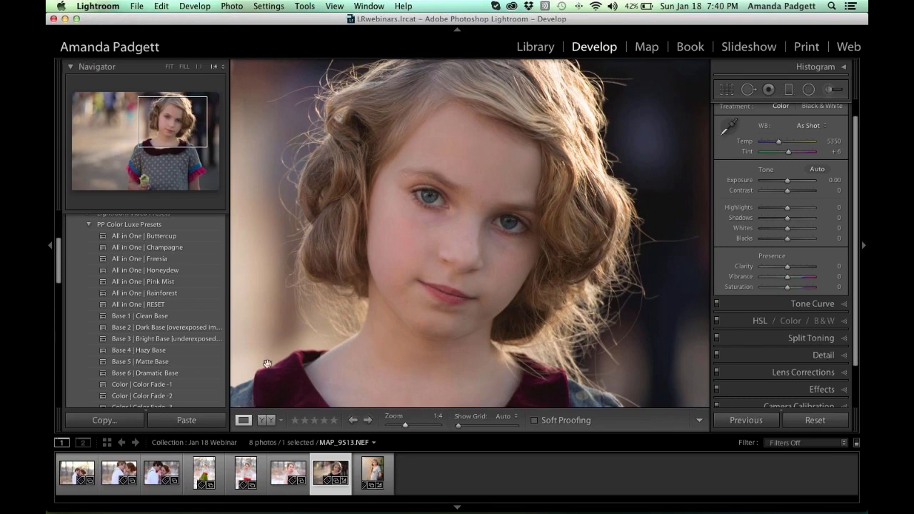
# - Add a graduated filter with the Exposure effect at 0.69, extending from the photo's right edge across the girl
pyautogui.click(787, 91)
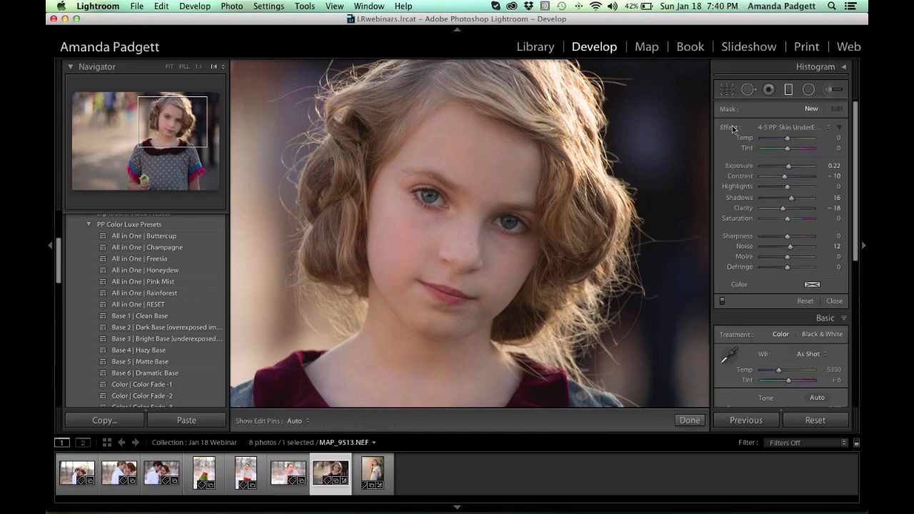
pyautogui.click(786, 129)
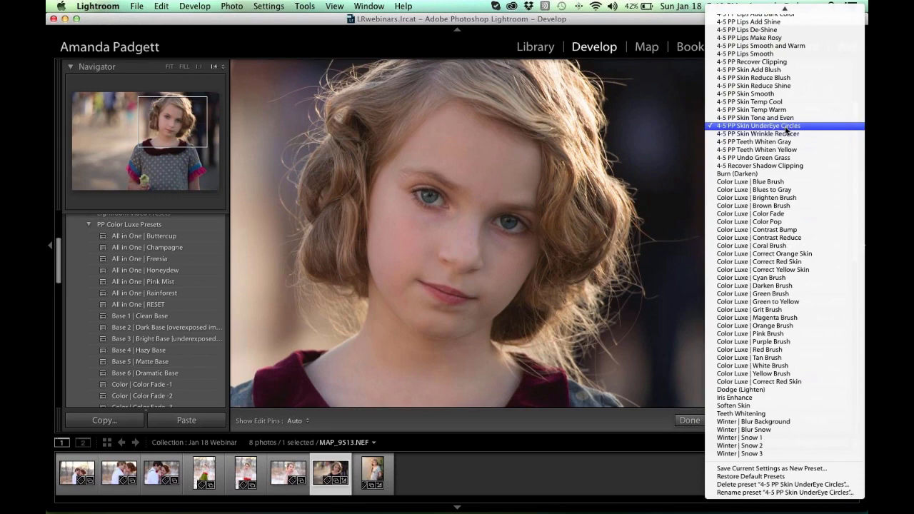
pyautogui.scroll(10, 785, 129)
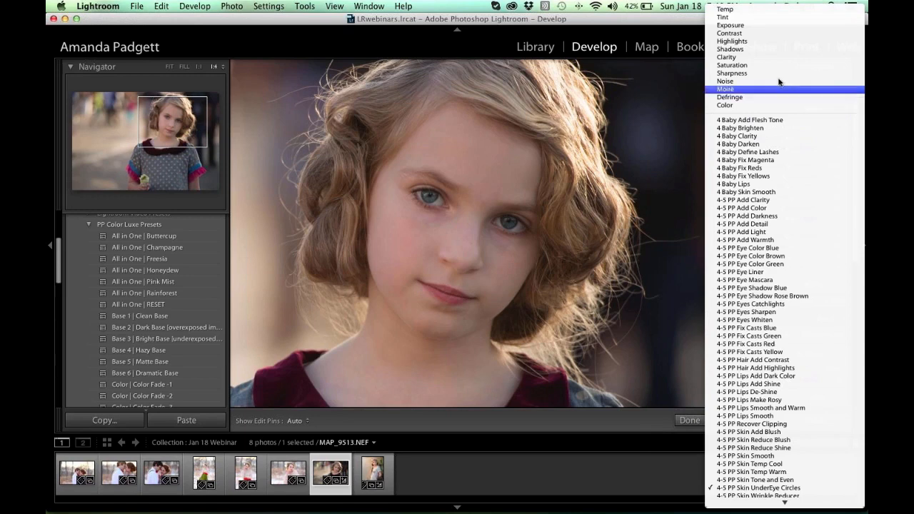
pyautogui.click(760, 26)
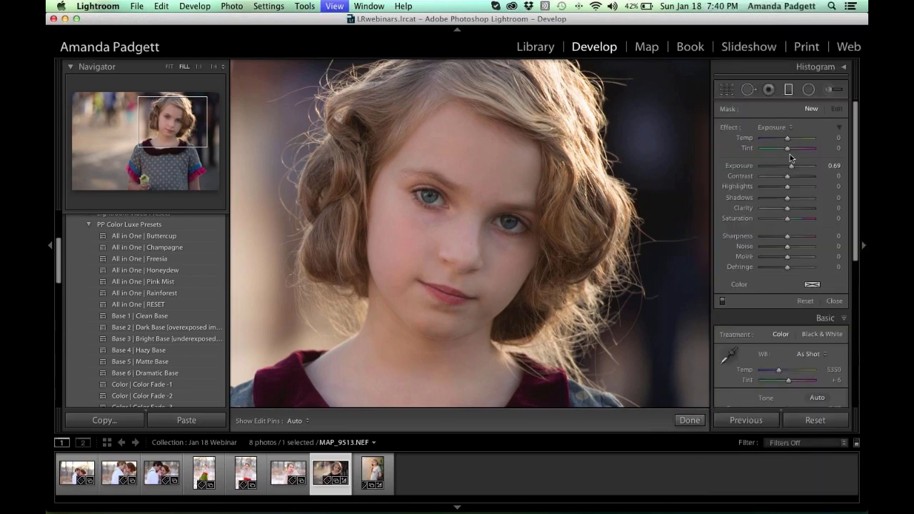
pyautogui.press('super+minus')
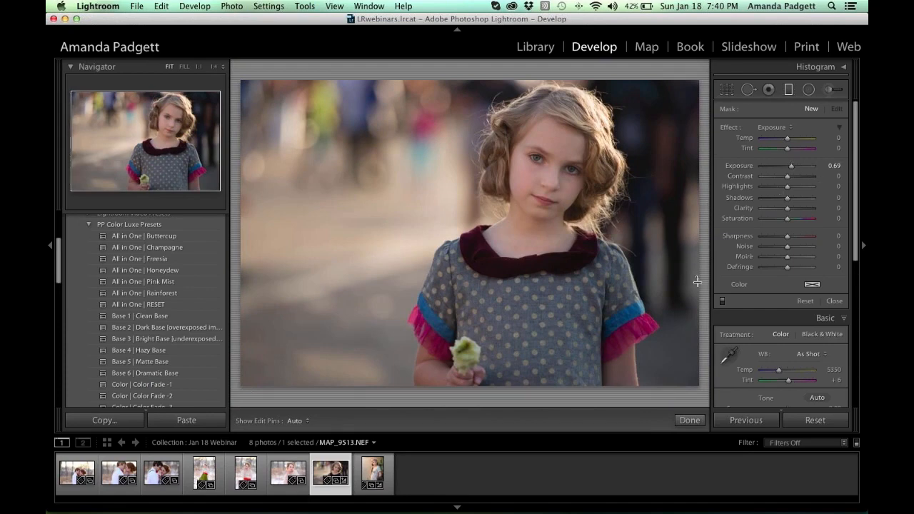
pyautogui.moveTo(697, 282); pyautogui.dragTo(457, 230)
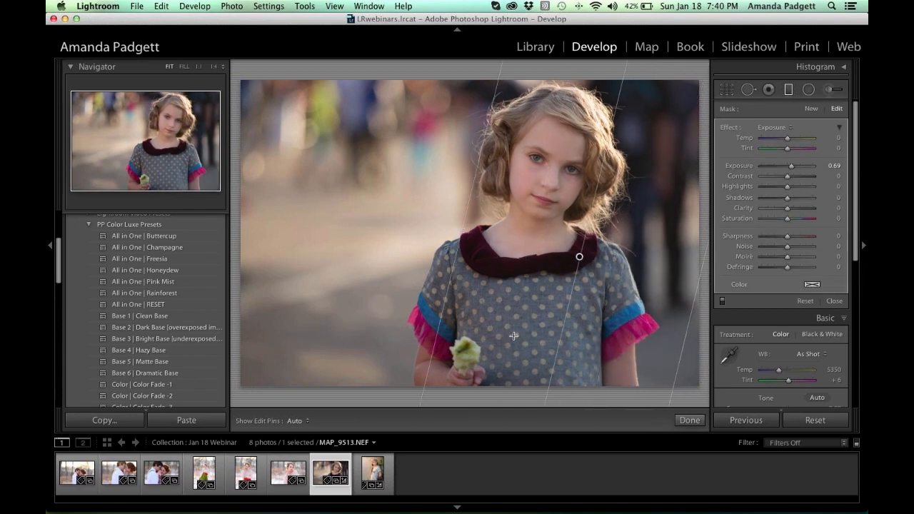
# - Try a Temp of 100 on the graduated filter, and settle on Temp 8, Exposure 0.79 and Contrast 9
pyautogui.click(788, 139)
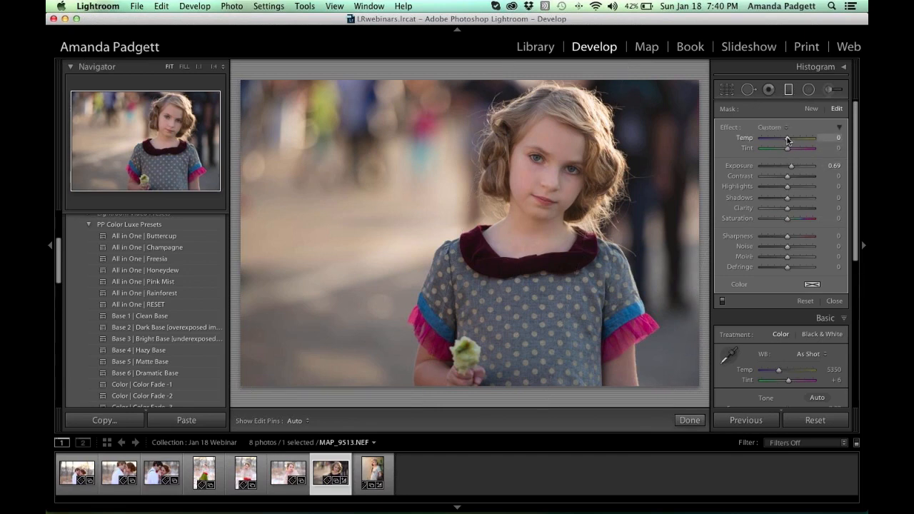
pyautogui.moveTo(787, 140); pyautogui.dragTo(812, 143)
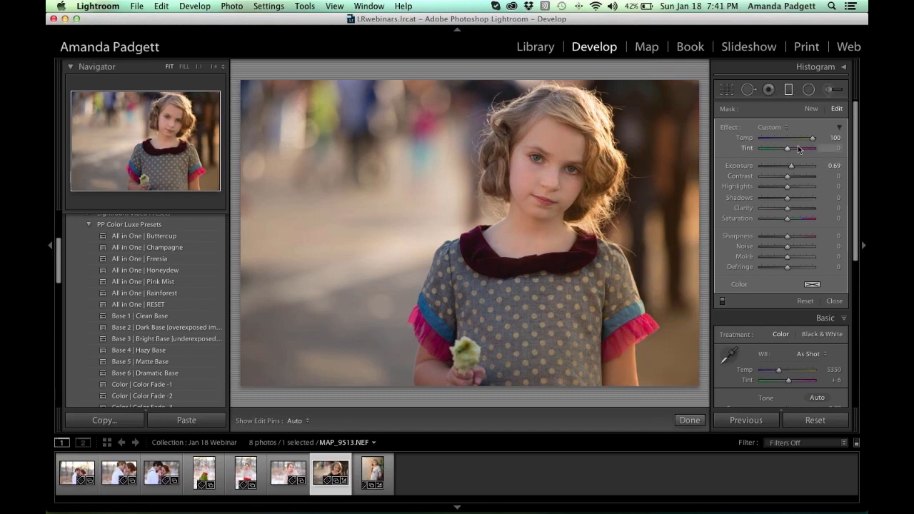
pyautogui.moveTo(811, 137); pyautogui.dragTo(792, 180)
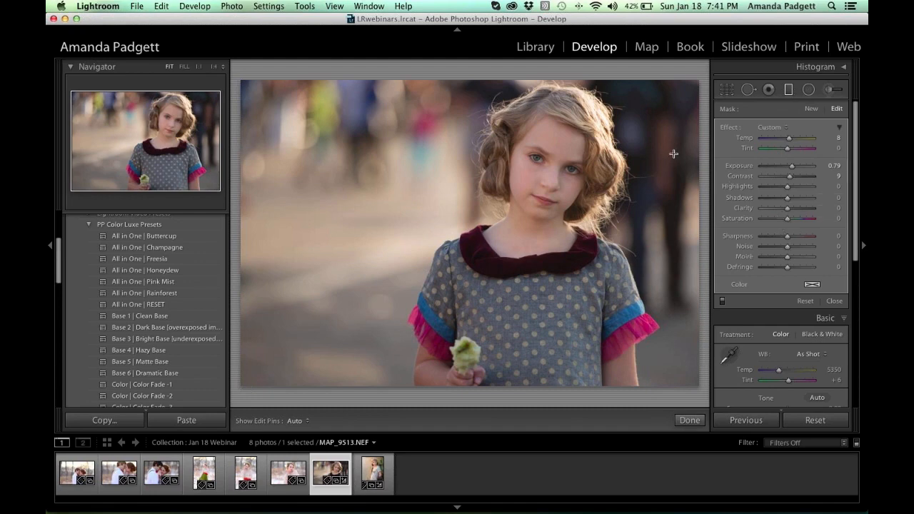
# - Add a second graduated filter diagonally from the photo's upper right over the girl's head, set its Contrast to 15, and finish the filter work
pyautogui.click(811, 109)
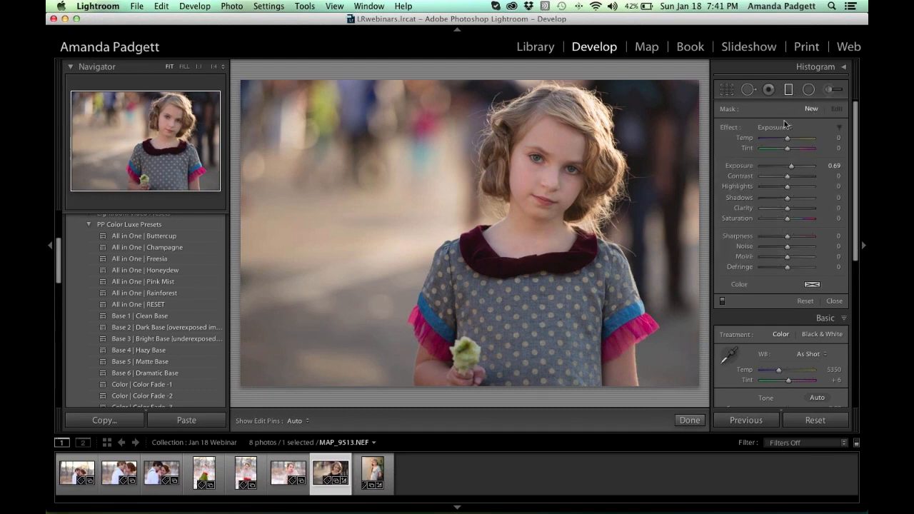
pyautogui.moveTo(655, 98); pyautogui.dragTo(500, 181)
pyautogui.moveTo(787, 176); pyautogui.dragTo(791, 179)
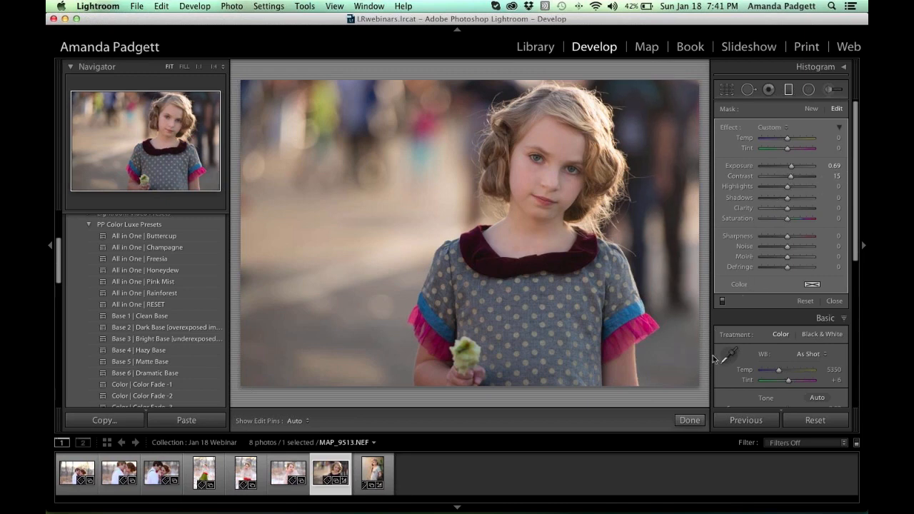
pyautogui.click(691, 420)
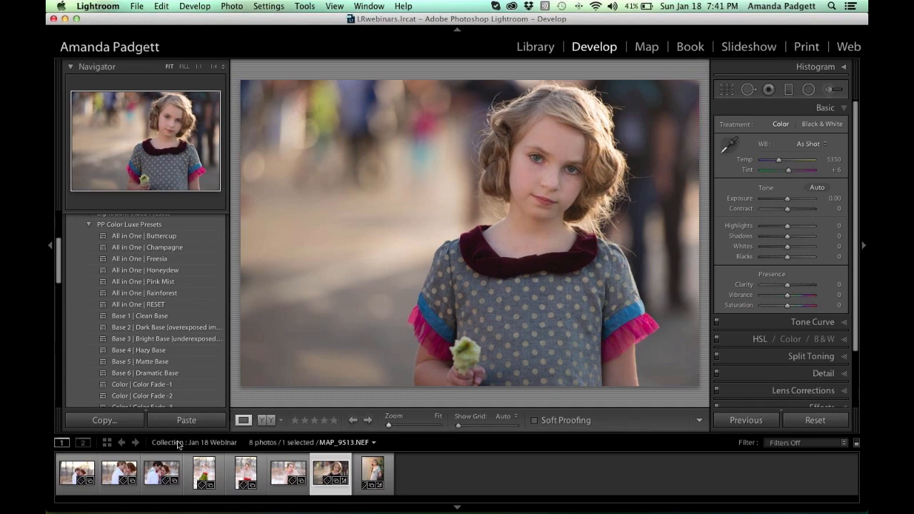
# - Apply the All in One | Blue Lace preset from PP Winter Wonderland to the couple photo DSC_8009.JPG
pyautogui.click(76, 472)
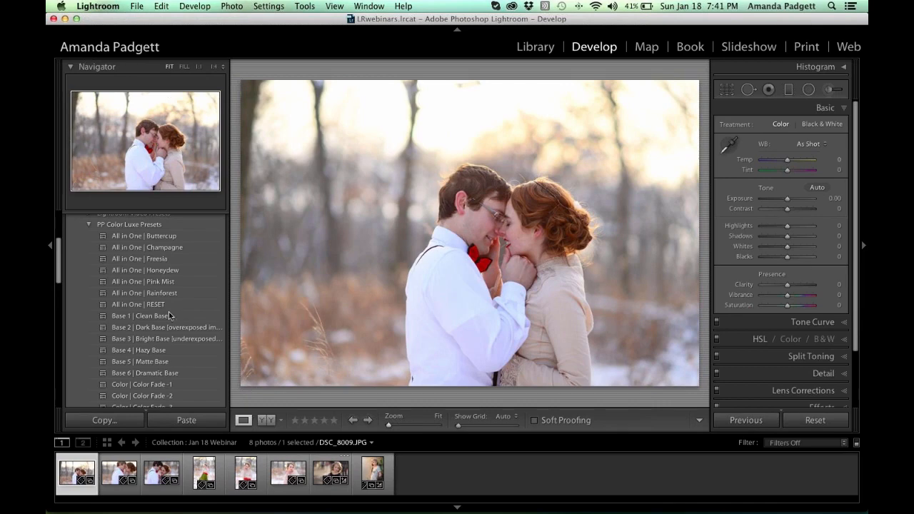
pyautogui.click(89, 225)
pyautogui.scroll(-5, 140, 299)
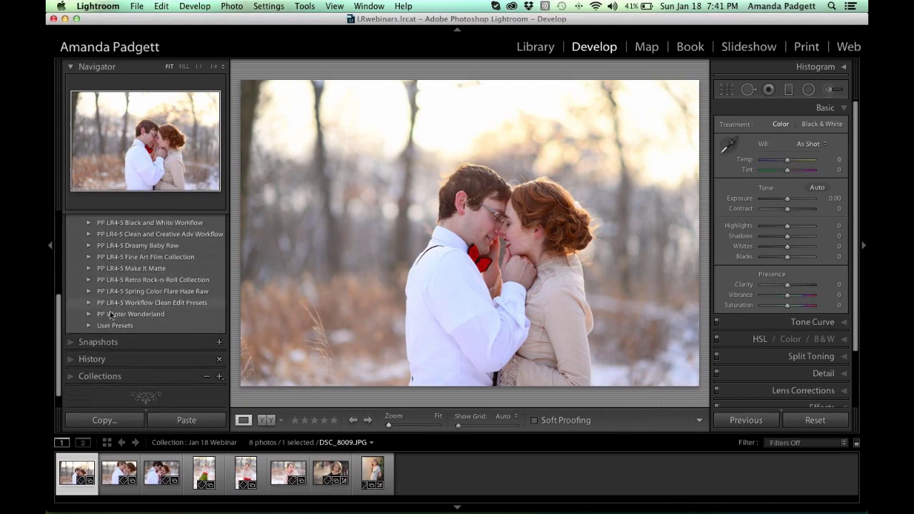
pyautogui.click(89, 309)
pyautogui.scroll(-2, 139, 296)
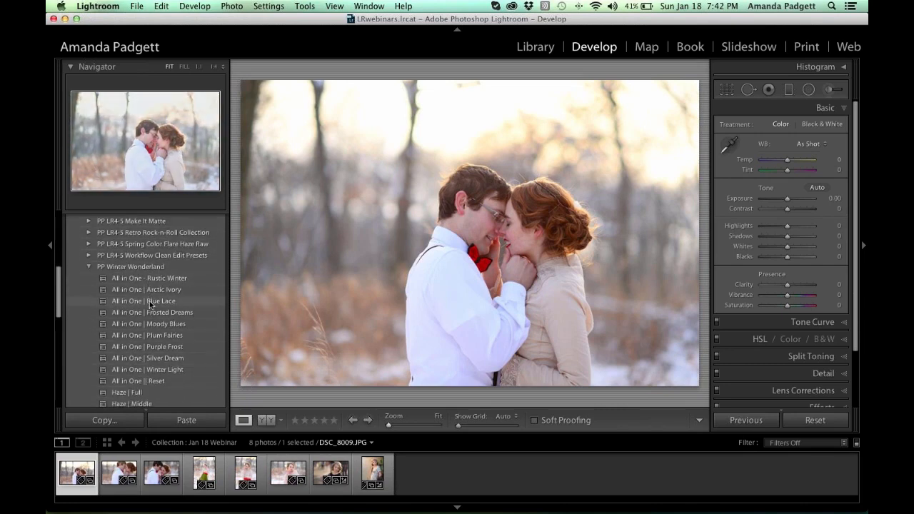
pyautogui.click(149, 301)
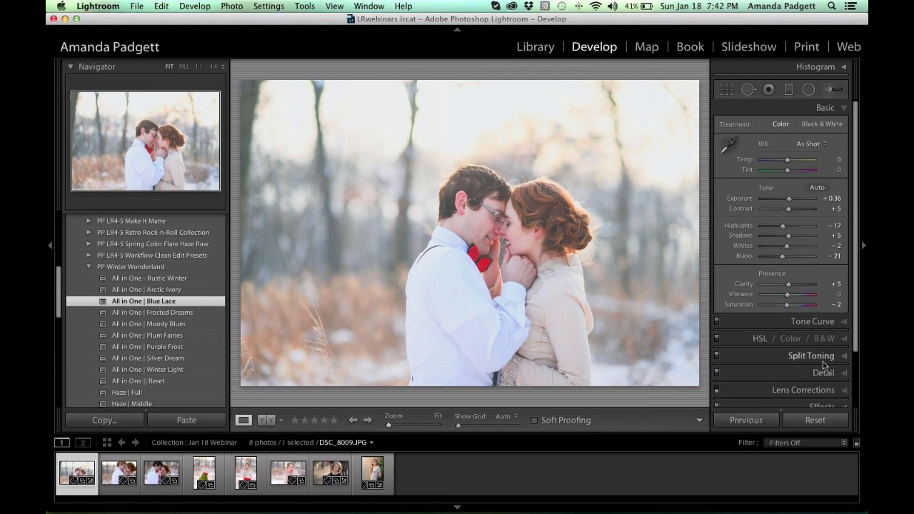
# - Darken the couple photo's edges with a post-crop vignette Amount of -21
pyautogui.scroll(-3, 823, 364)
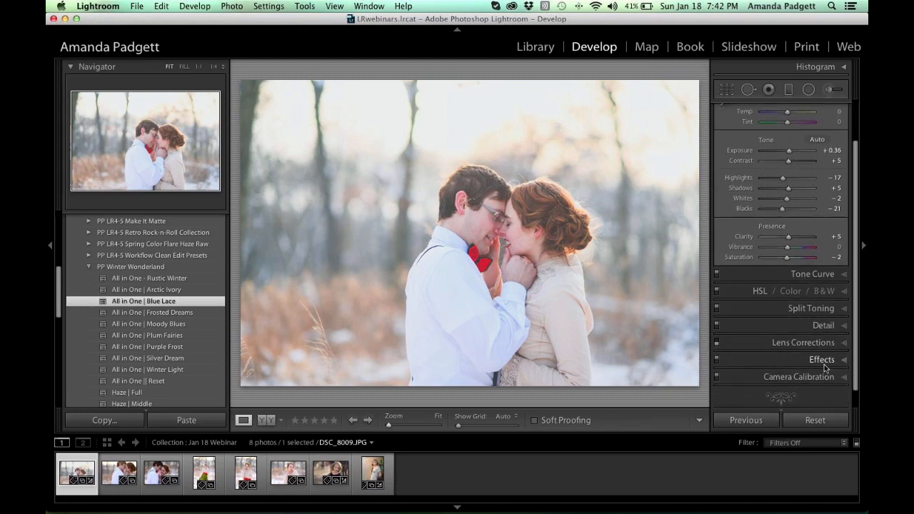
pyautogui.click(828, 359)
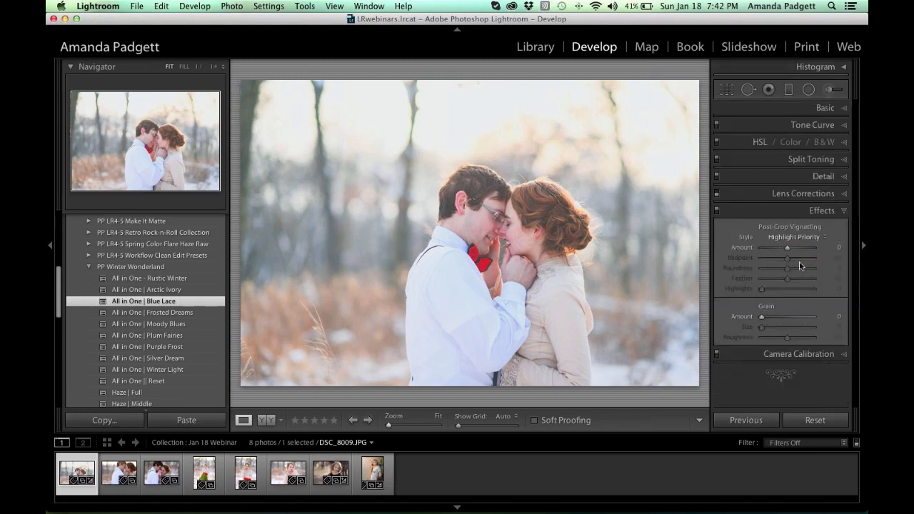
pyautogui.moveTo(786, 248); pyautogui.dragTo(781, 251)
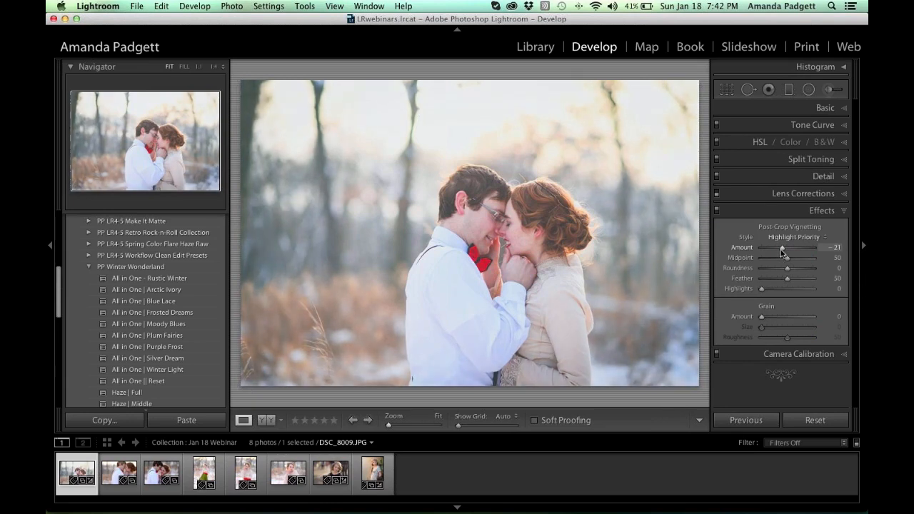
# - Raise the couple photo's Exposure to 0.50 in the Basic adjustments
pyautogui.click(822, 109)
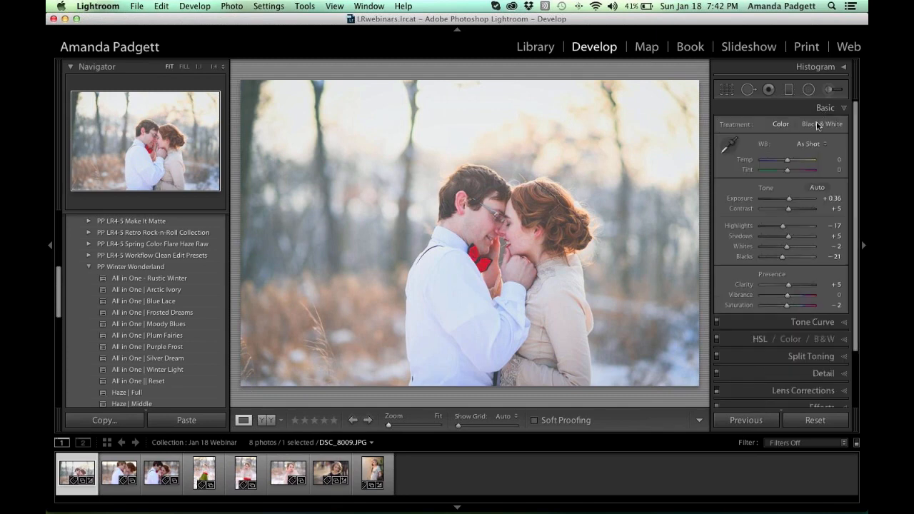
pyautogui.moveTo(789, 198); pyautogui.dragTo(790, 201)
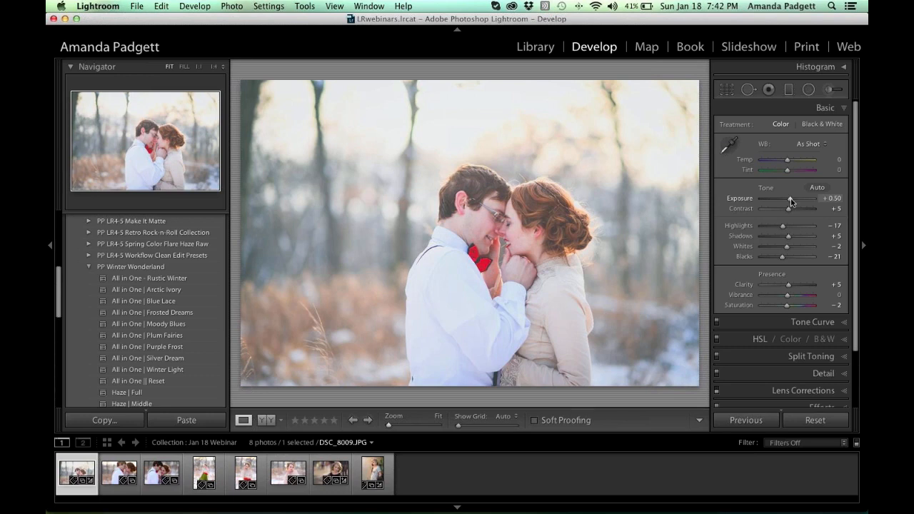
# - Sharpen the couple photo with Amount 74 and Masking 75, and set its Luminance noise reduction to 14
pyautogui.scroll(-3, 803, 328)
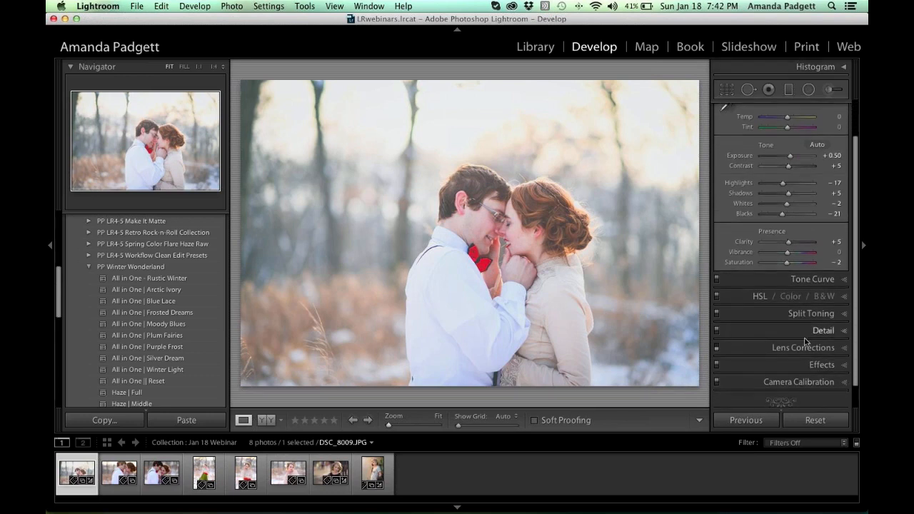
pyautogui.click(834, 308)
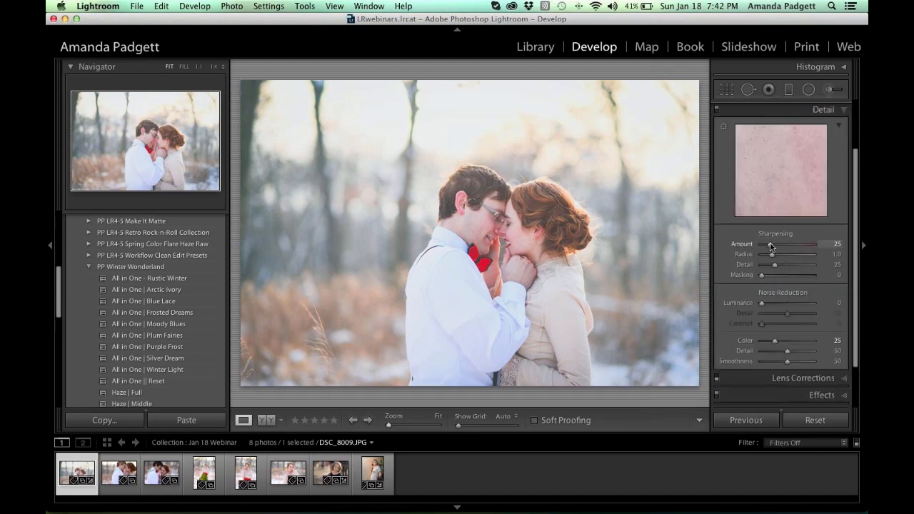
pyautogui.moveTo(770, 246); pyautogui.dragTo(787, 246)
pyautogui.click(764, 276)
pyautogui.moveTo(765, 277); pyautogui.dragTo(800, 276)
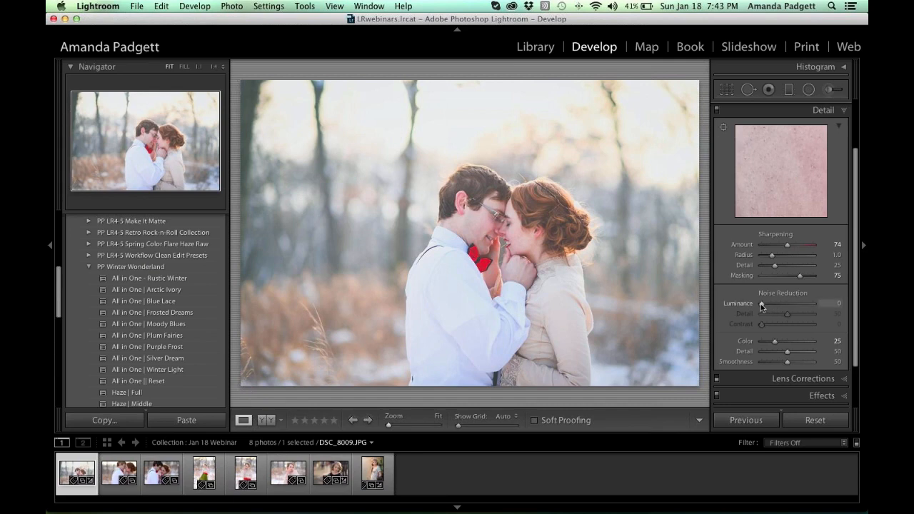
pyautogui.moveTo(761, 305); pyautogui.dragTo(768, 305)
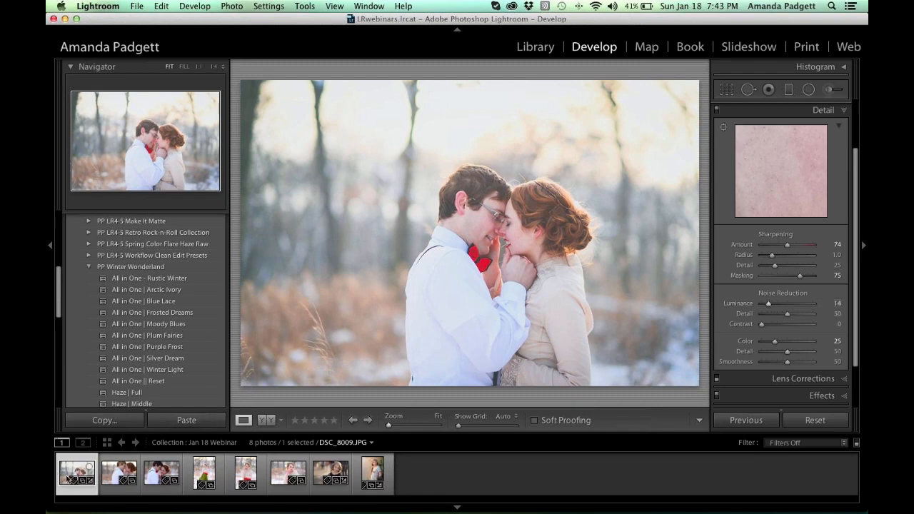
pyautogui.keyDown('shift'); pyautogui.click(282, 476); pyautogui.keyUp('shift')
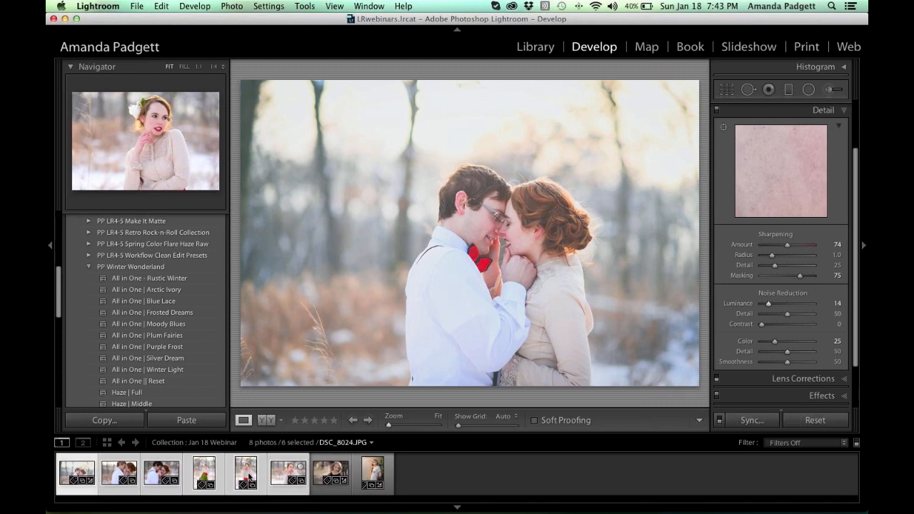
pyautogui.press('super')
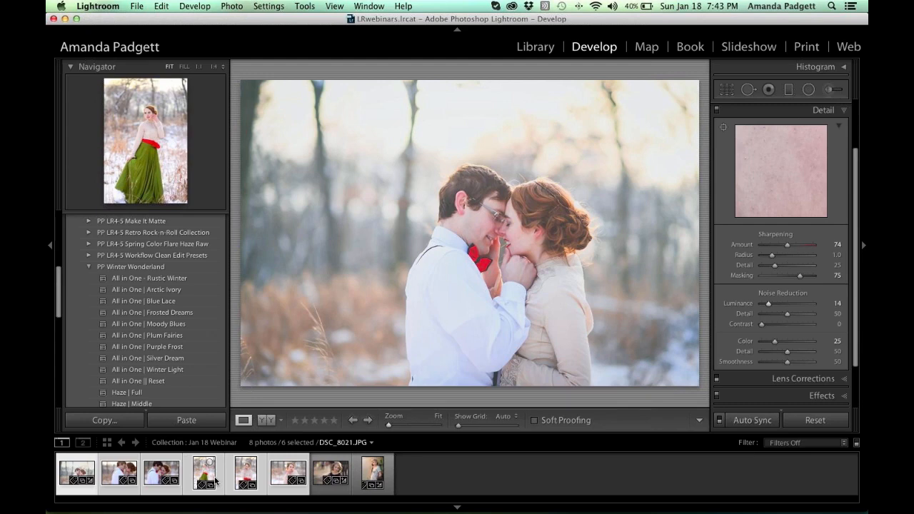
pyautogui.press('super+d')
pyautogui.click(66, 471)
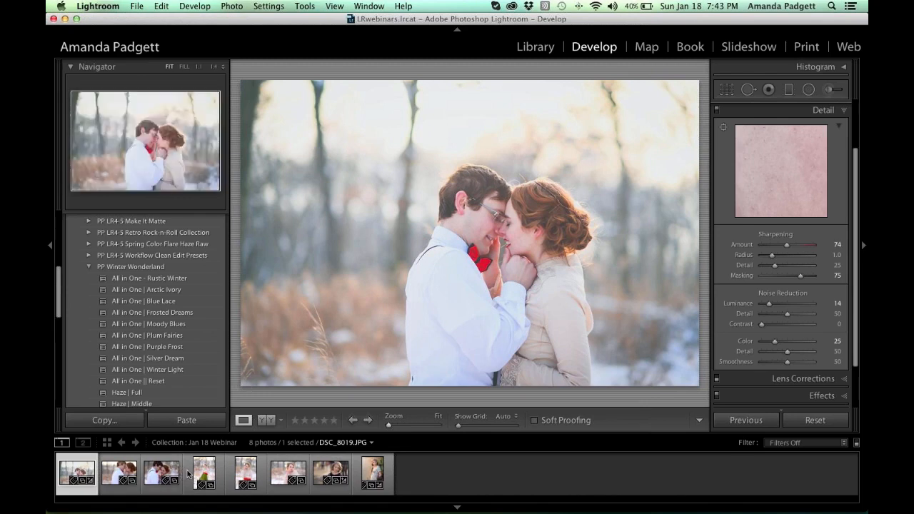
pyautogui.keyDown('super'); pyautogui.click(205, 475); pyautogui.keyUp('super')
pyautogui.keyDown('super'); pyautogui.click(245, 473); pyautogui.keyUp('super')
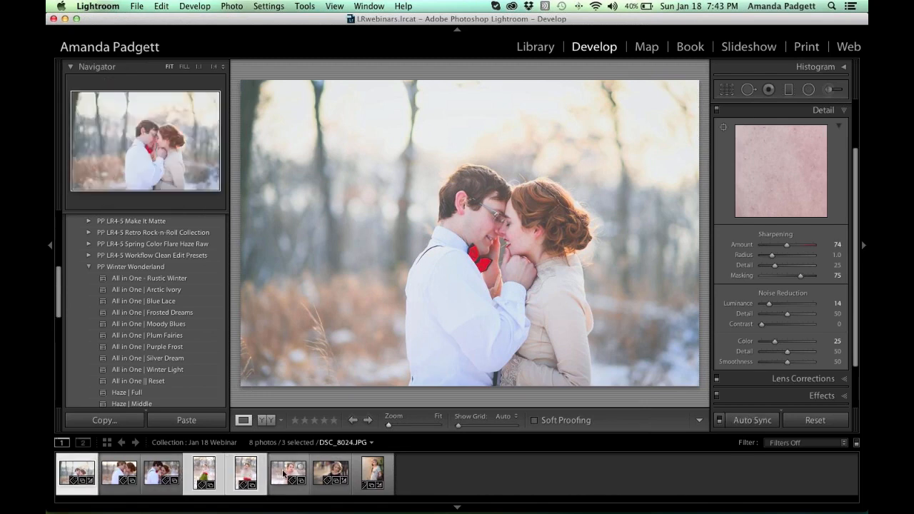
pyautogui.keyDown('super'); pyautogui.click(285, 473); pyautogui.keyUp('super')
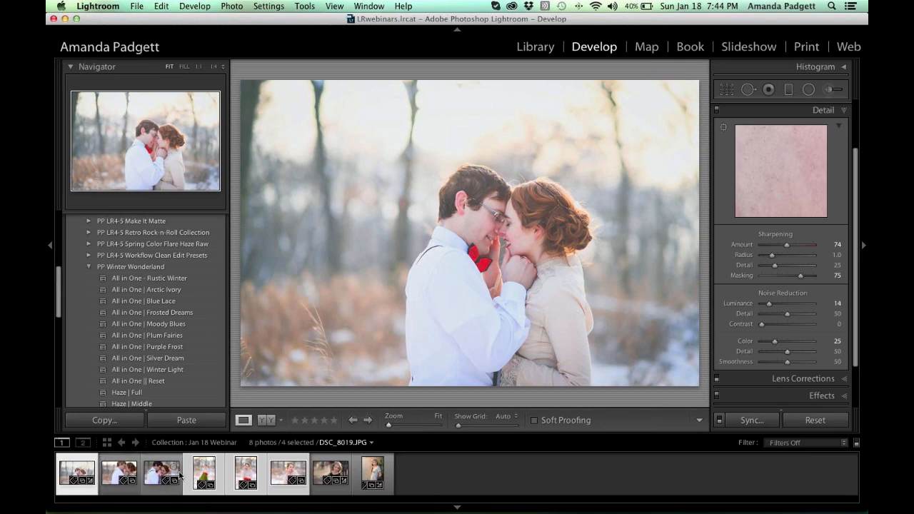
pyautogui.click(285, 478)
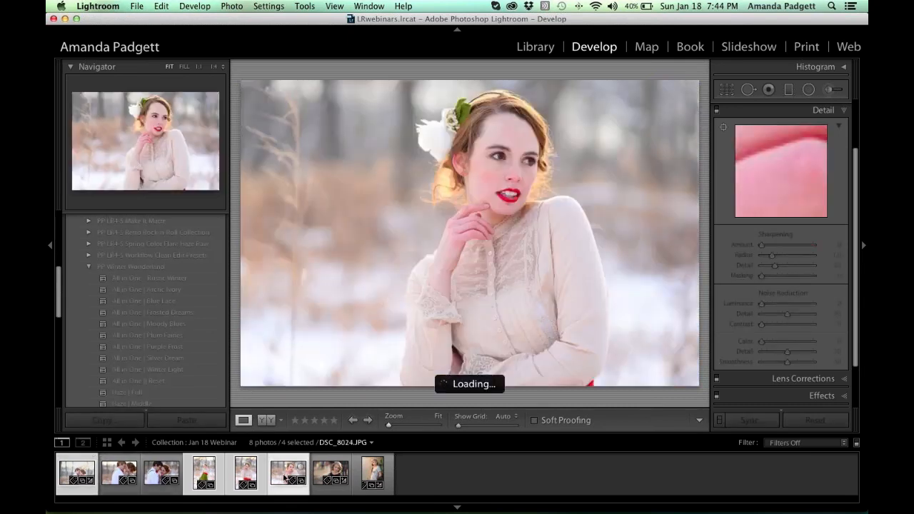
pyautogui.press('super+z')
pyautogui.click(285, 477)
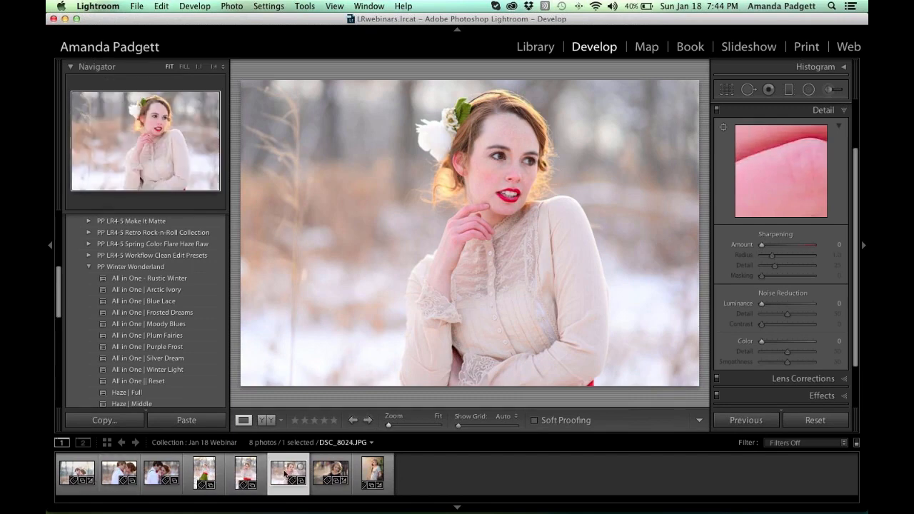
# - Select the edited couple photo DSC_8009.JPG as the source, together with the three photos of the woman in the snow
pyautogui.click(68, 475)
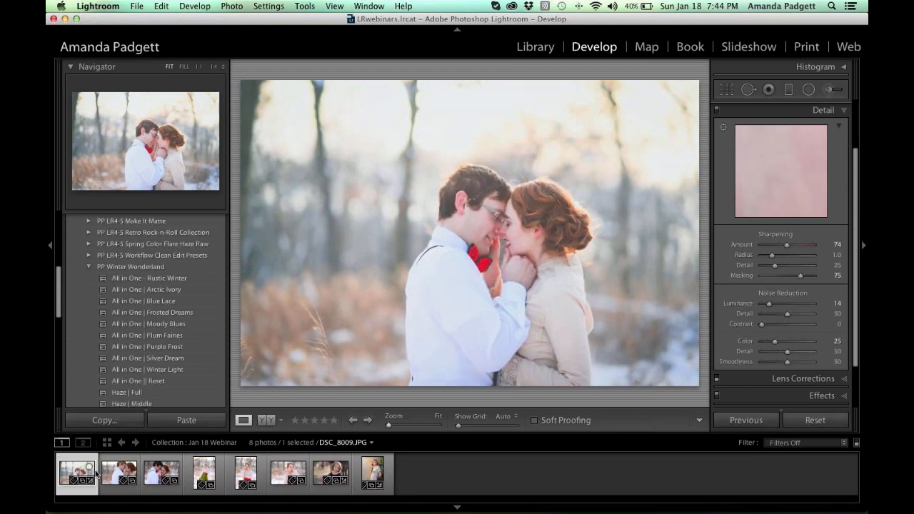
pyautogui.keyDown('super'); pyautogui.click(203, 475); pyautogui.keyUp('super')
pyautogui.keyDown('super'); pyautogui.click(246, 474); pyautogui.keyUp('super')
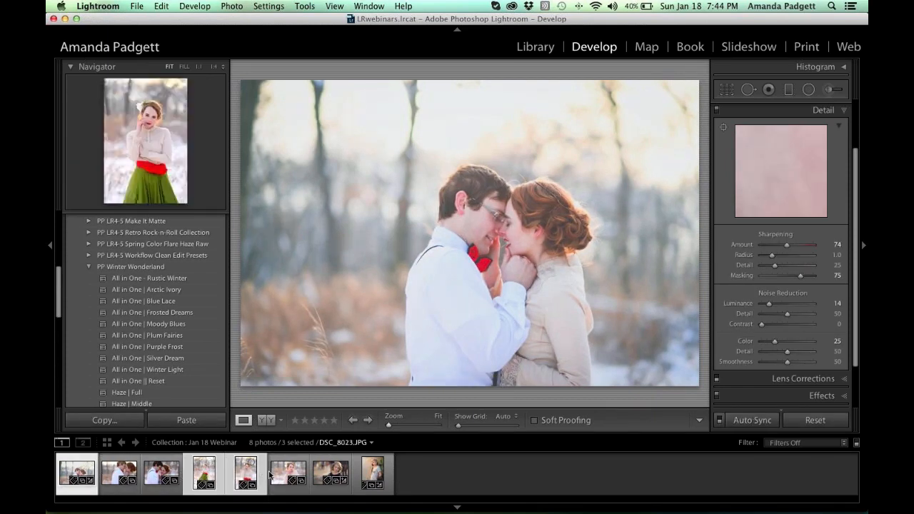
pyautogui.keyDown('super'); pyautogui.click(300, 476); pyautogui.keyUp('super')
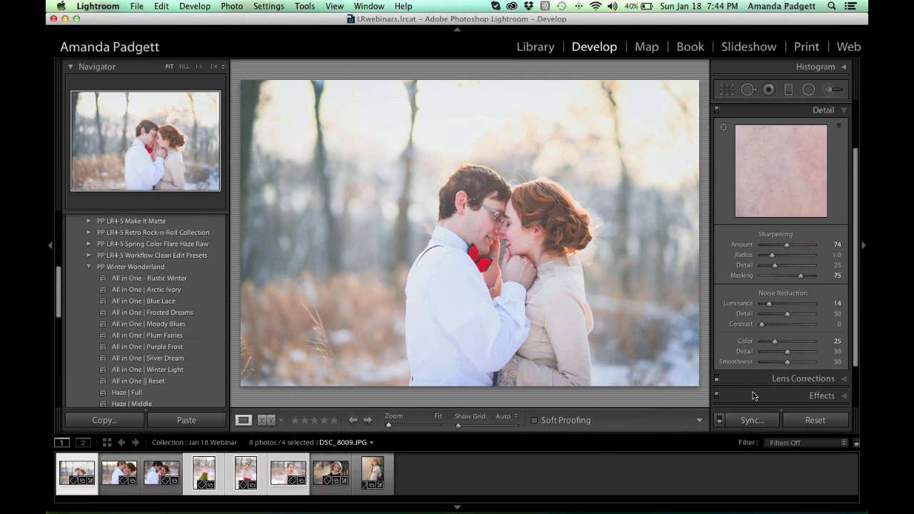
# - Synchronize all of the couple photo's develop settings except Brush, Spot Removal and Crop to the other selected photos
pyautogui.click(760, 425)
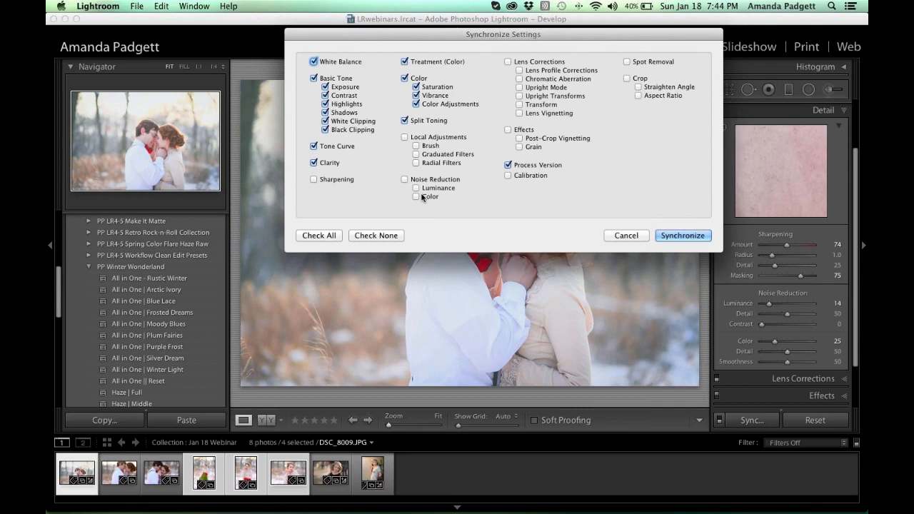
pyautogui.click(371, 238)
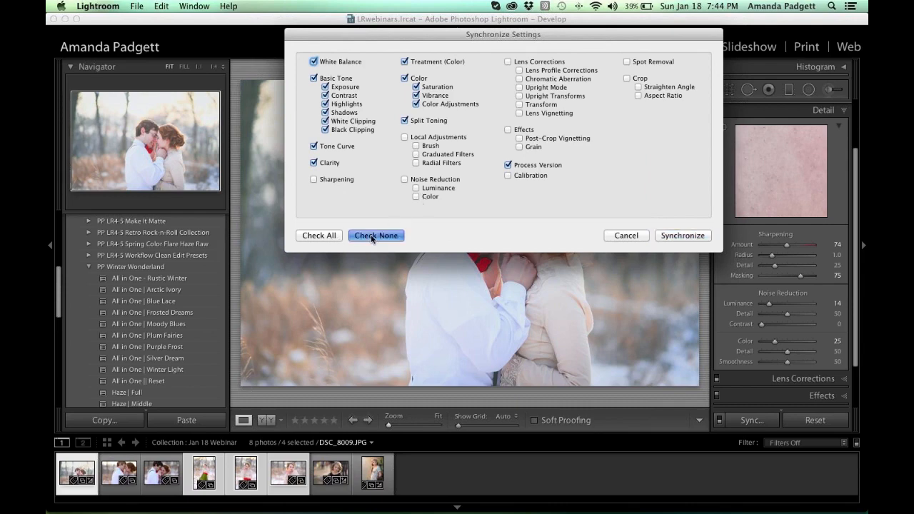
pyautogui.click(507, 165)
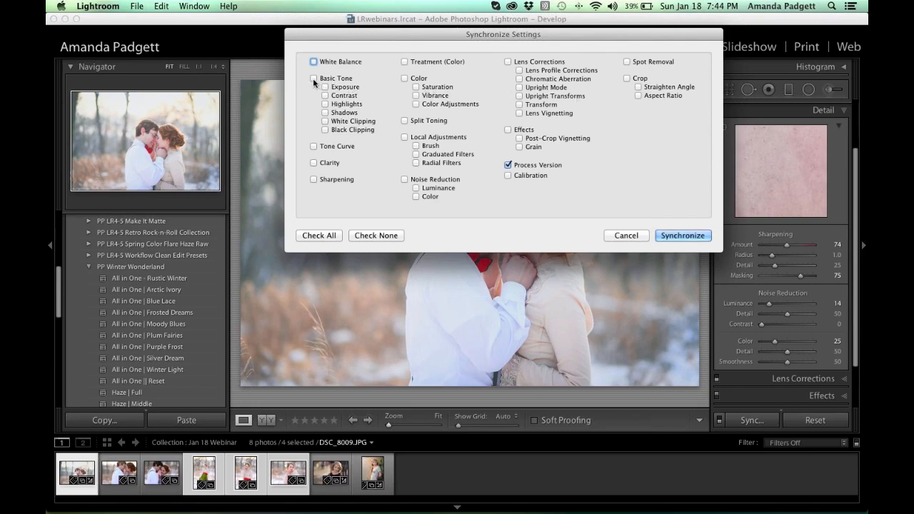
pyautogui.click(330, 237)
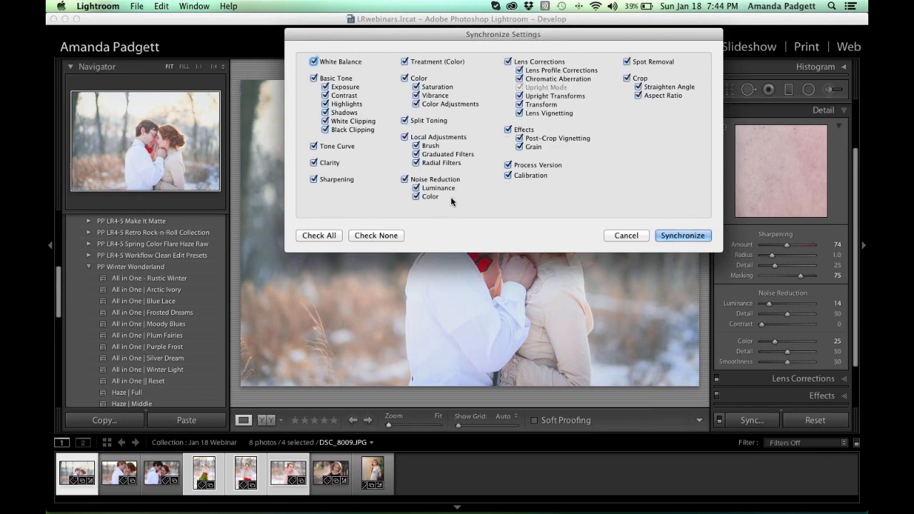
pyautogui.click(629, 61)
pyautogui.click(416, 145)
pyautogui.click(627, 79)
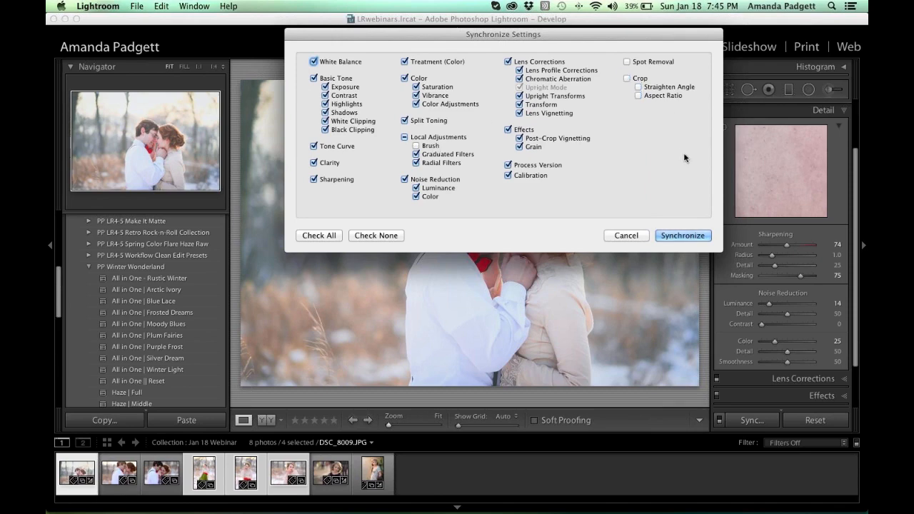
pyautogui.click(686, 236)
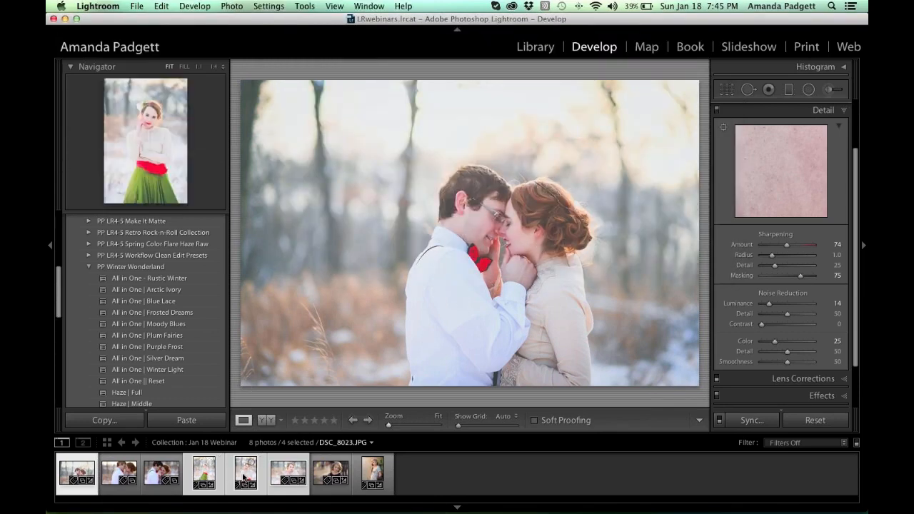
# - Lower the Exposure to 0.15 on the full-length green skirt photo DSC_8021.JPG and to 0.10 on DSC_8023.JPG
pyautogui.click(245, 476)
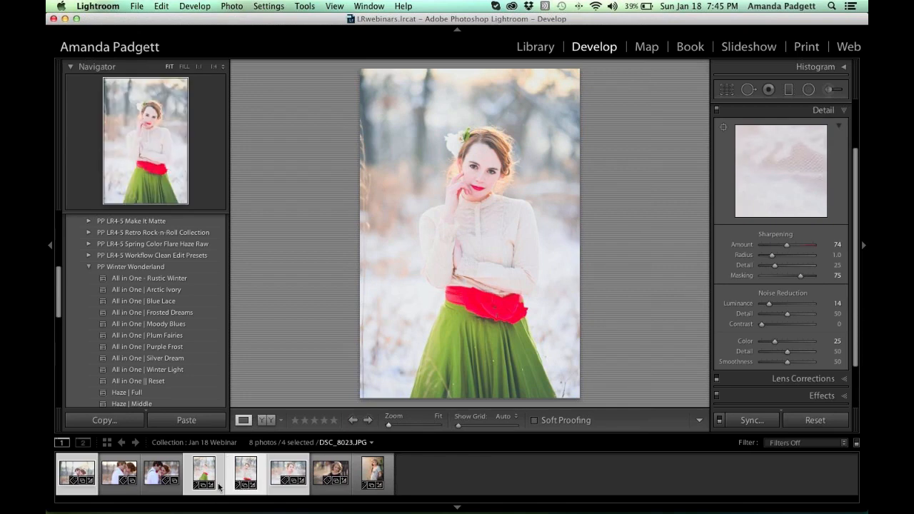
pyautogui.click(197, 471)
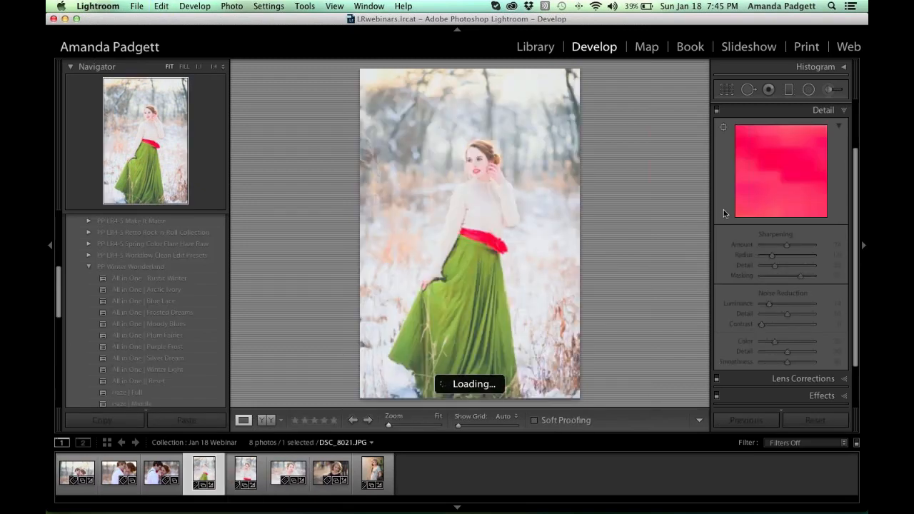
pyautogui.scroll(5, 723, 209)
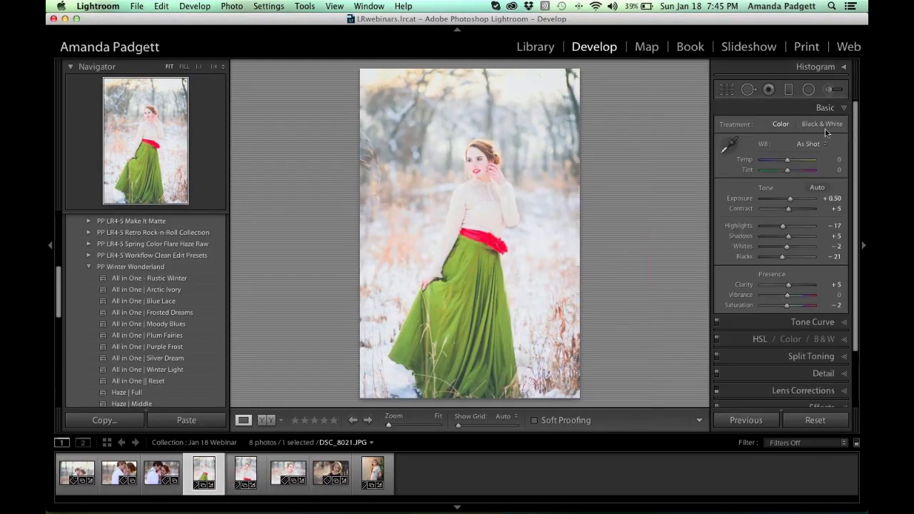
pyautogui.moveTo(791, 200); pyautogui.dragTo(788, 203)
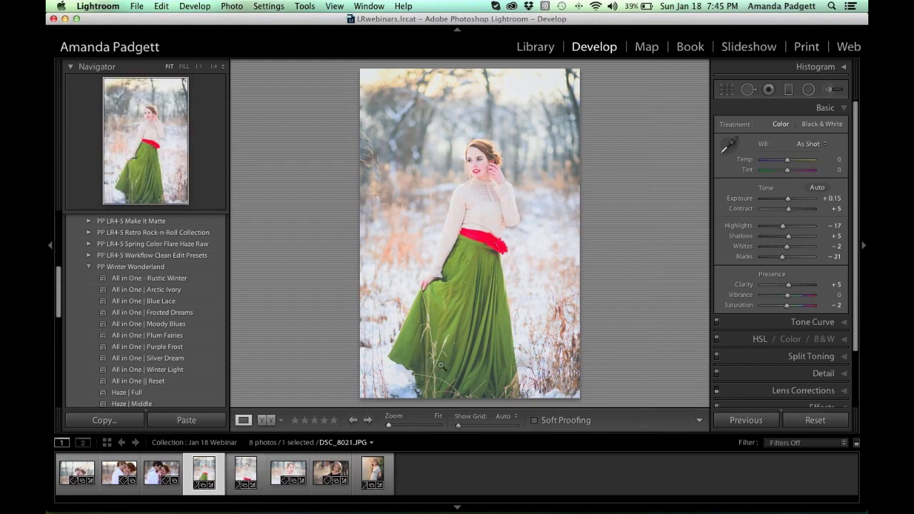
pyautogui.click(262, 470)
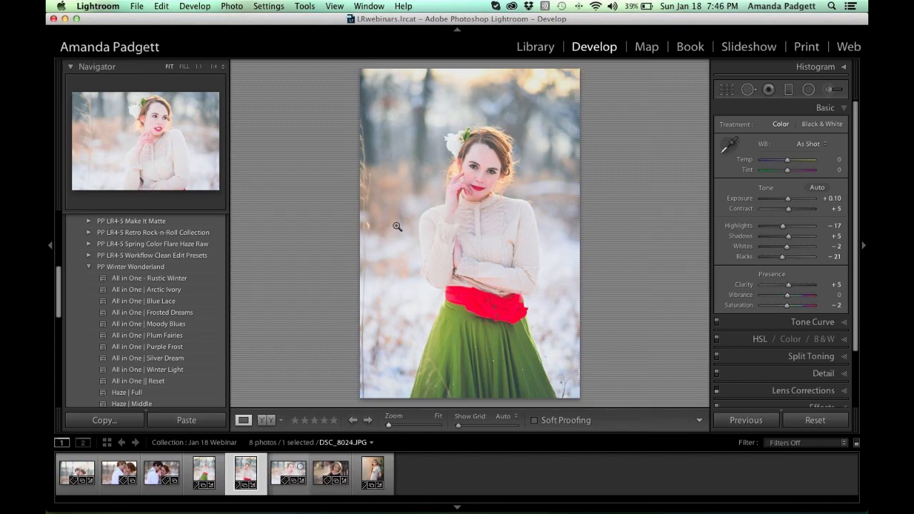
# - Collapse PP Winter Wonderland and look through the develop preset collections, including the contents of PP Color Luxe Presets
pyautogui.click(89, 266)
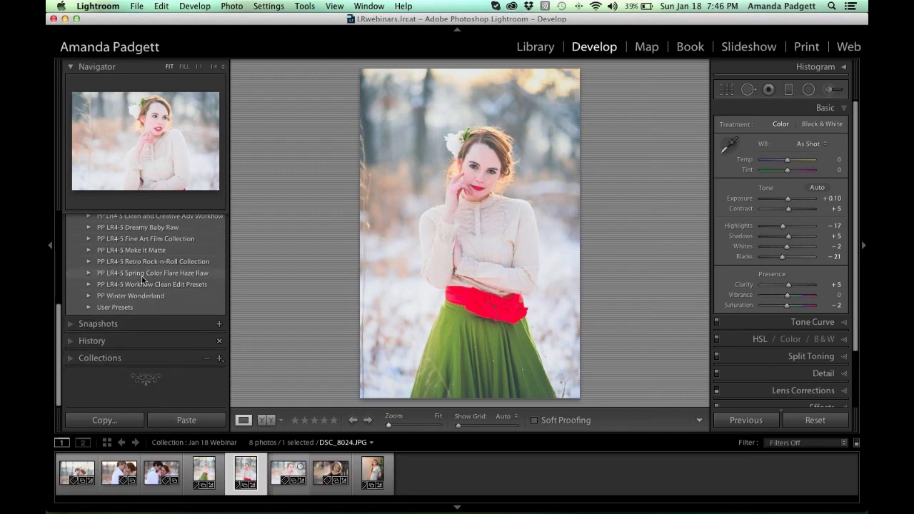
pyautogui.scroll(3, 143, 280)
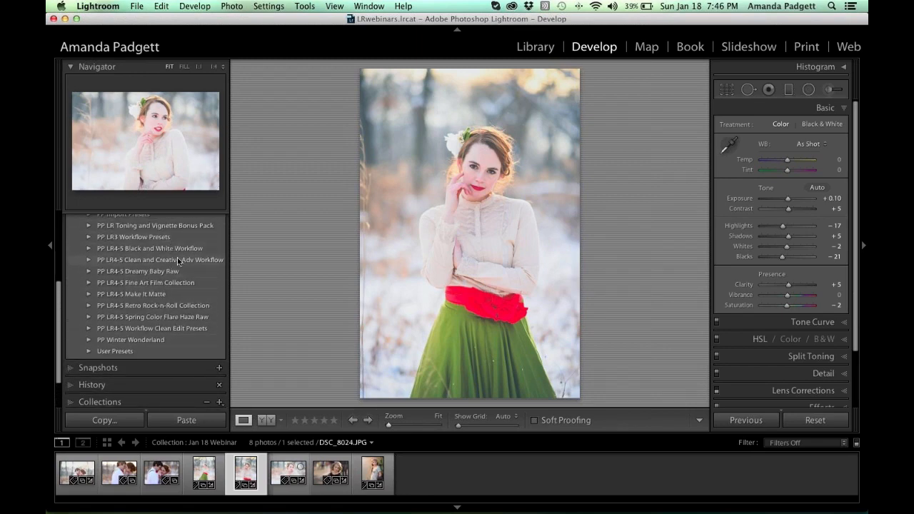
pyautogui.scroll(1, 178, 263)
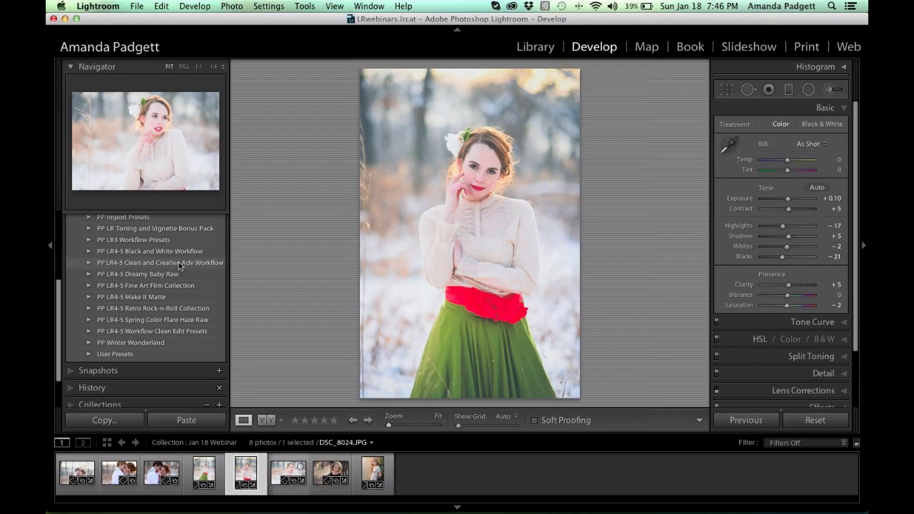
pyautogui.scroll(2, 179, 266)
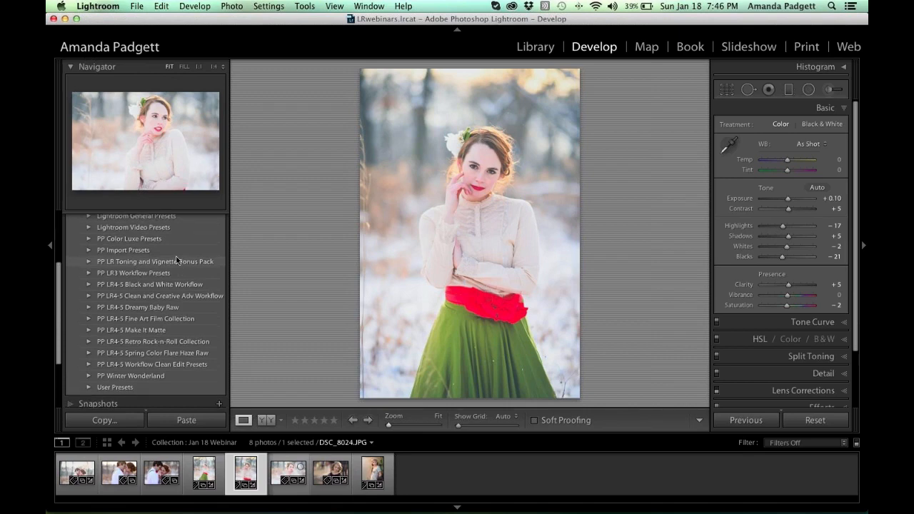
pyautogui.click(88, 239)
pyautogui.scroll(-5, 132, 307)
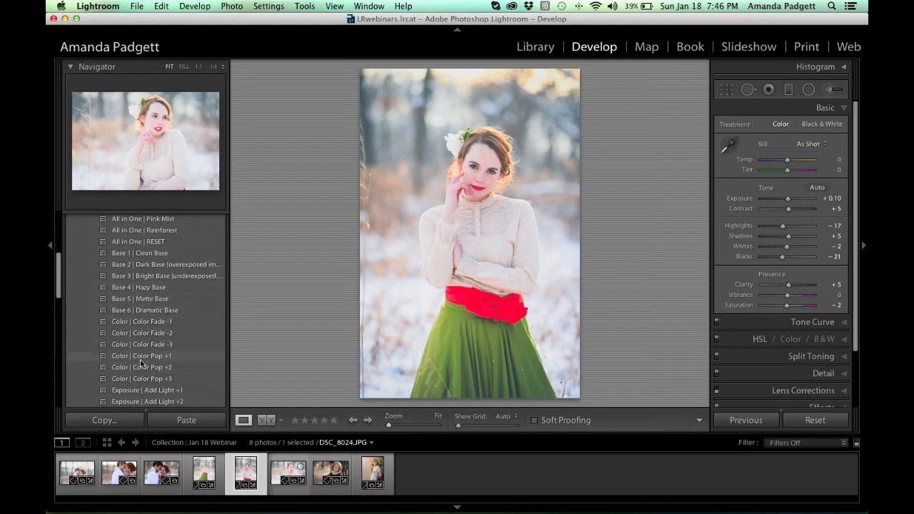
pyautogui.scroll(-7, 142, 314)
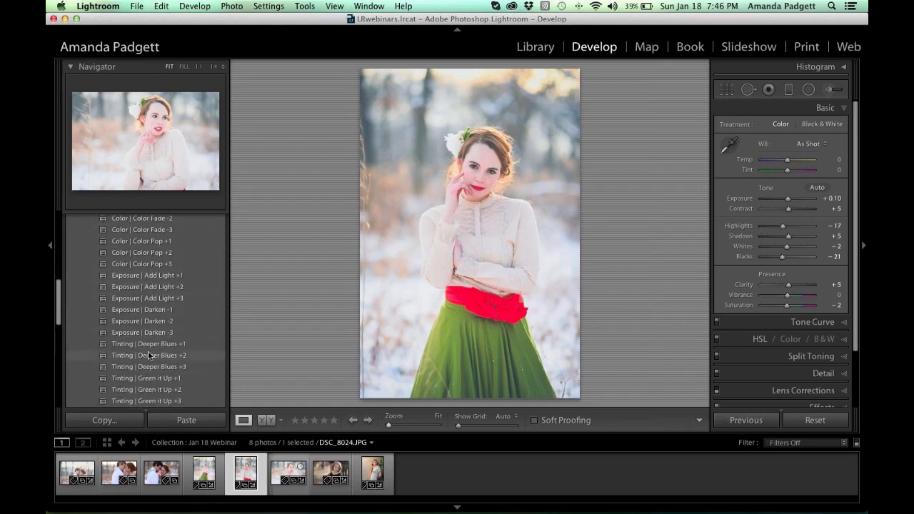
pyautogui.scroll(10, 147, 325)
pyautogui.scroll(5, 142, 314)
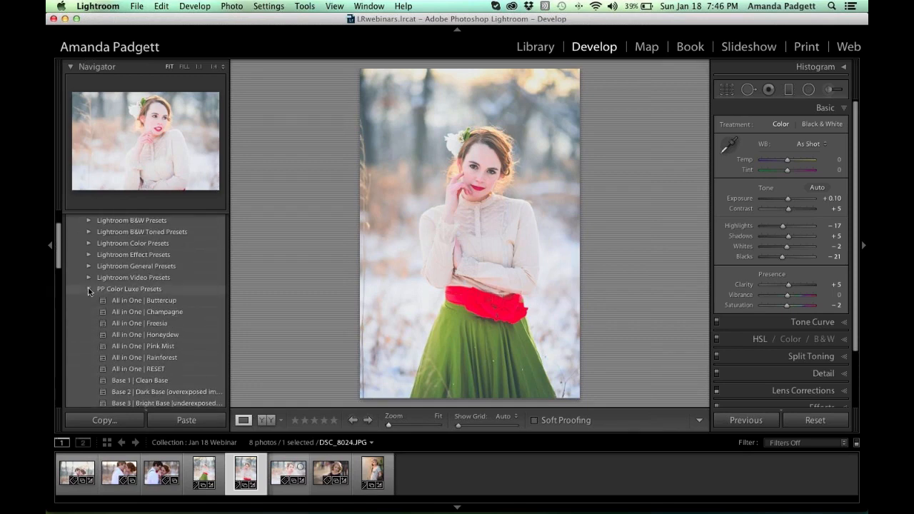
pyautogui.click(129, 289)
pyautogui.scroll(-3, 130, 290)
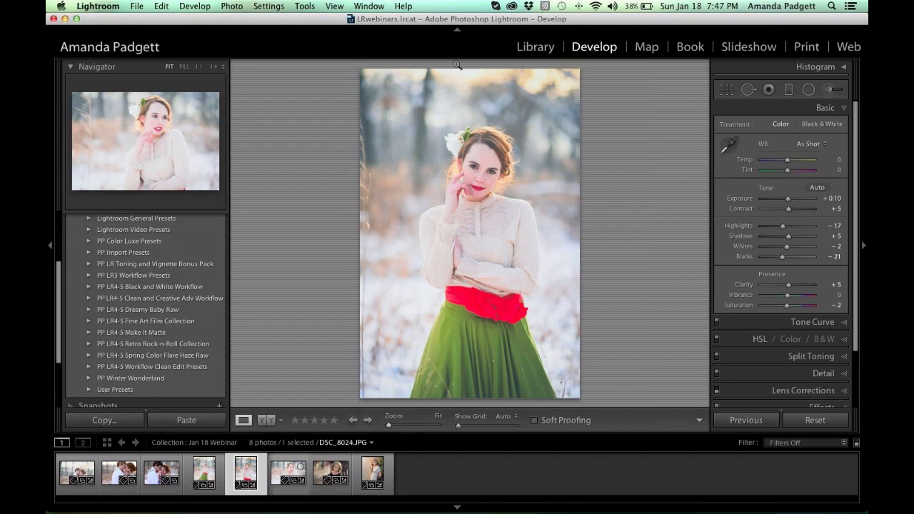
# - Return to the Library module, view the user's home folder in Finder, and close the Finder window
pyautogui.click(535, 46)
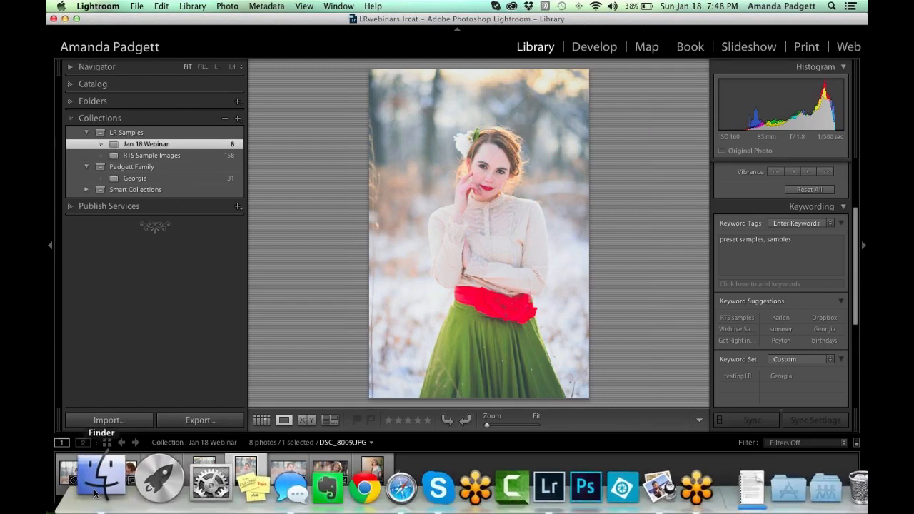
pyautogui.click(100, 494)
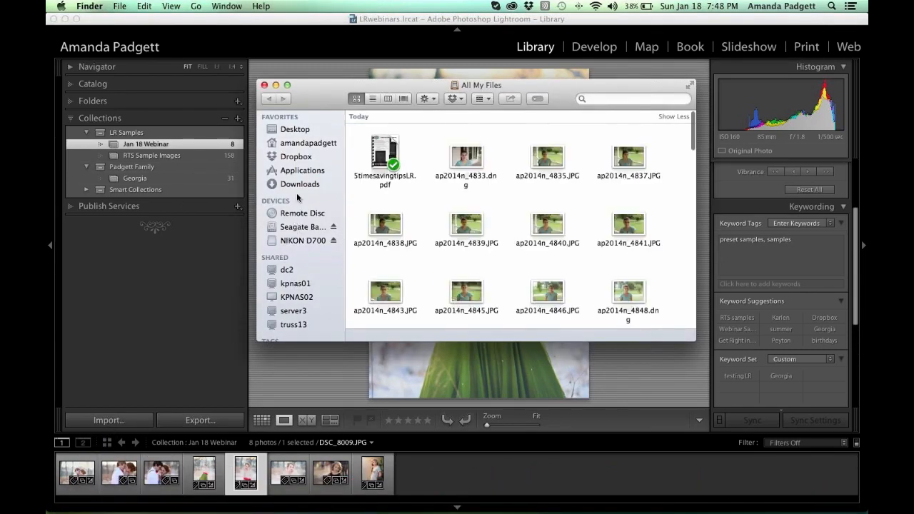
pyautogui.click(303, 143)
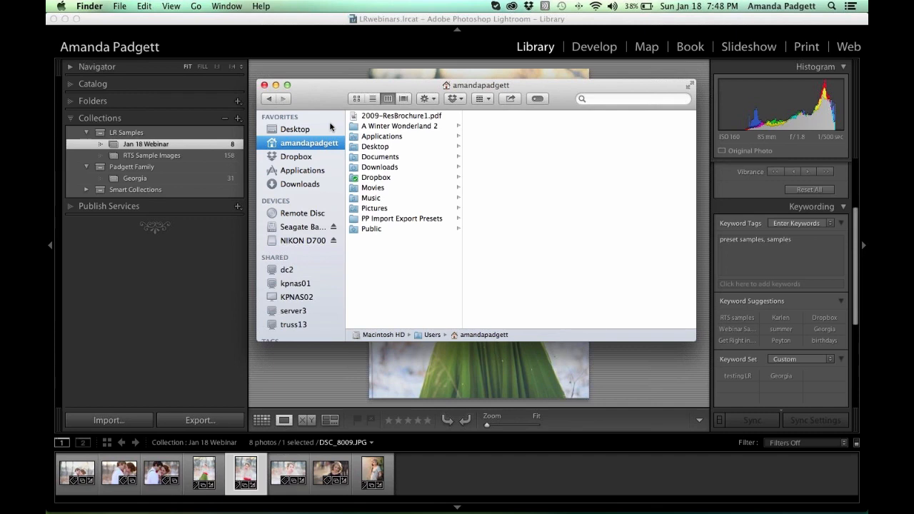
pyautogui.click(264, 85)
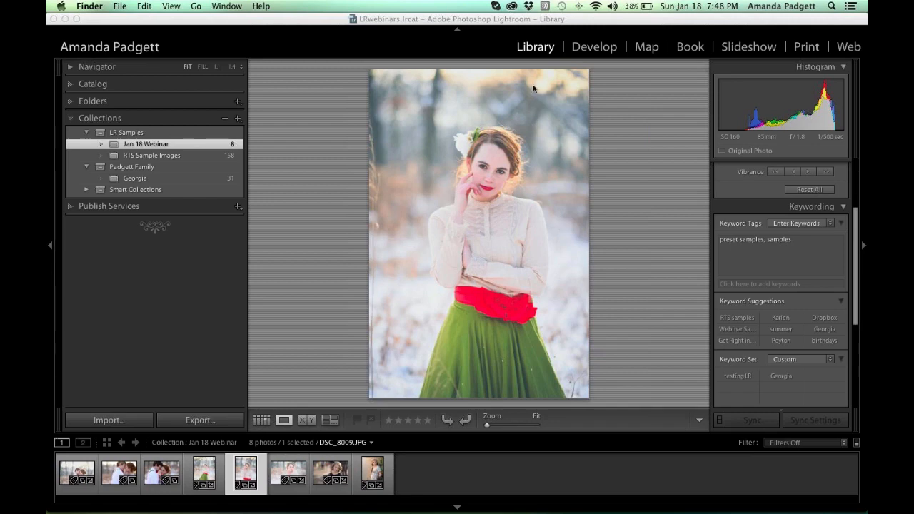
# - Show the catalog's folders and move RockTheShotRaws into the first folder listed under Macintosh HD
pyautogui.click(71, 102)
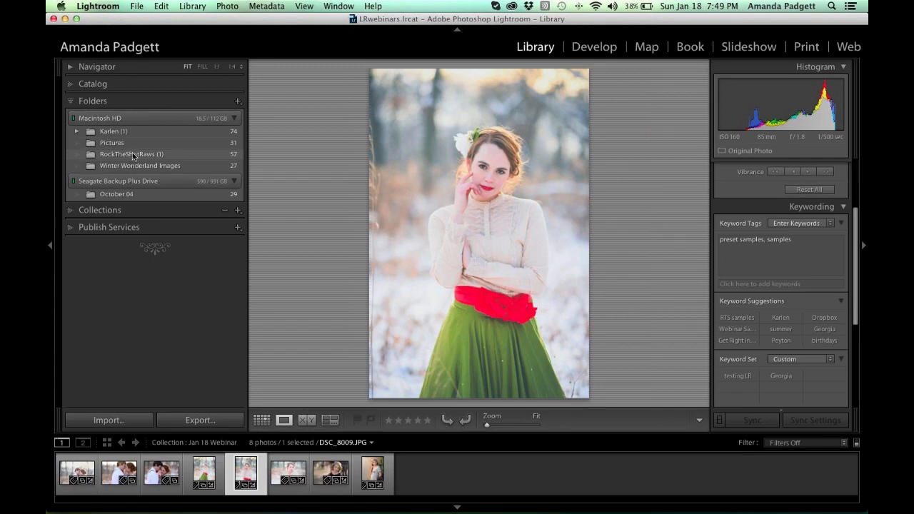
pyautogui.moveTo(133, 155); pyautogui.dragTo(125, 133)
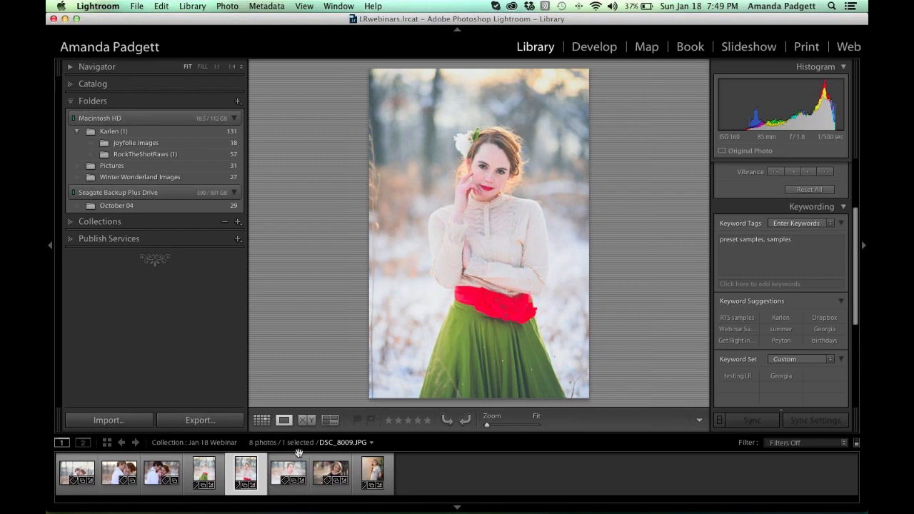
# - Select couple photo DSC_8009.JPG together with the full-length green skirt photo, and open the Export settings for both from the Develop module
pyautogui.click(276, 474)
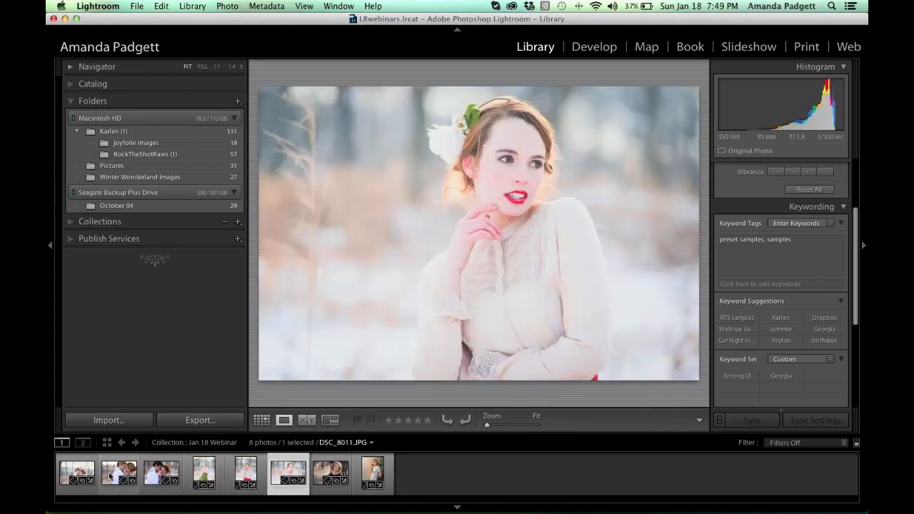
pyautogui.click(80, 475)
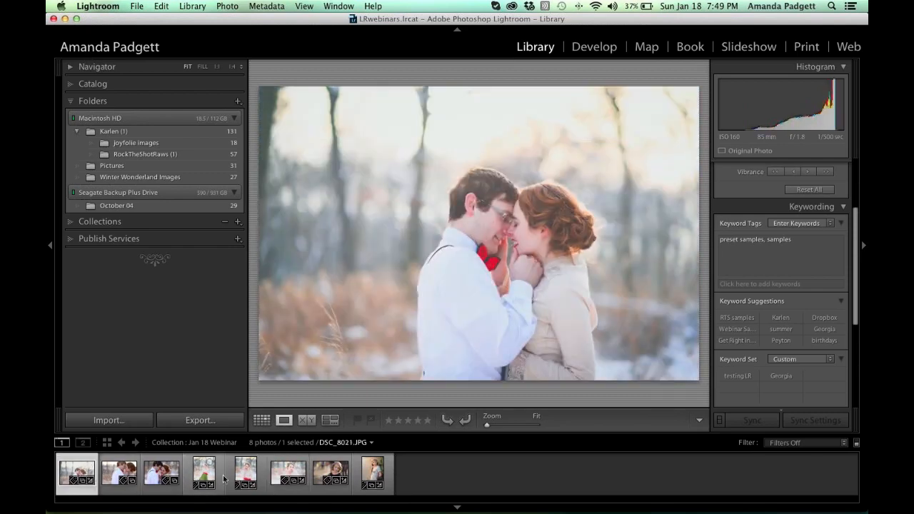
pyautogui.keyDown('super'); pyautogui.click(203, 475); pyautogui.keyUp('super')
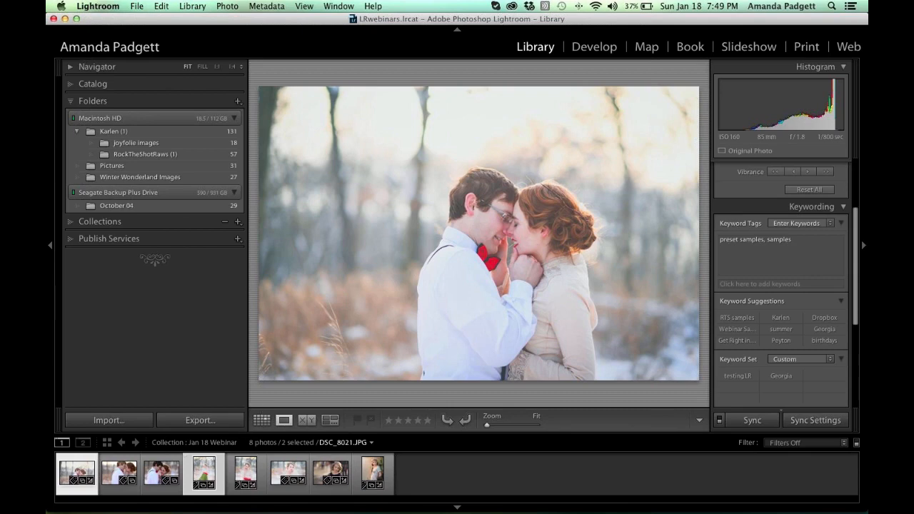
pyautogui.click(594, 48)
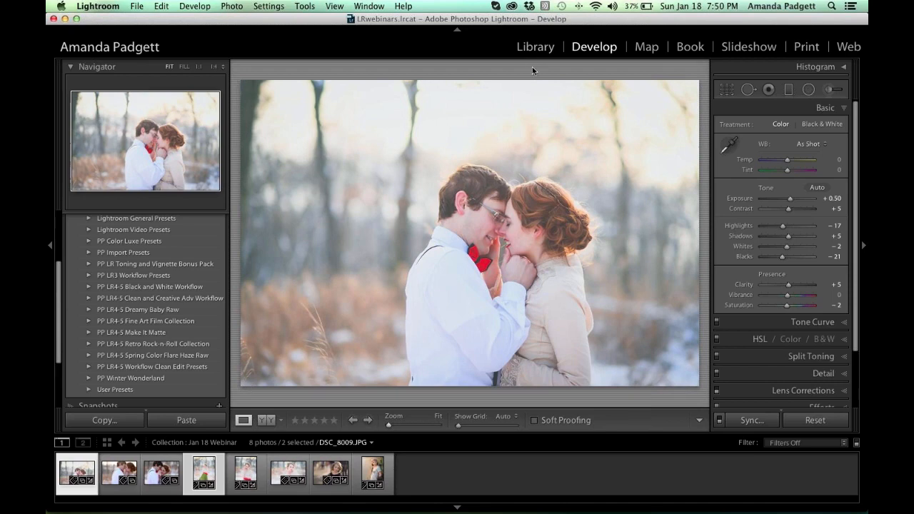
pyautogui.click(136, 6)
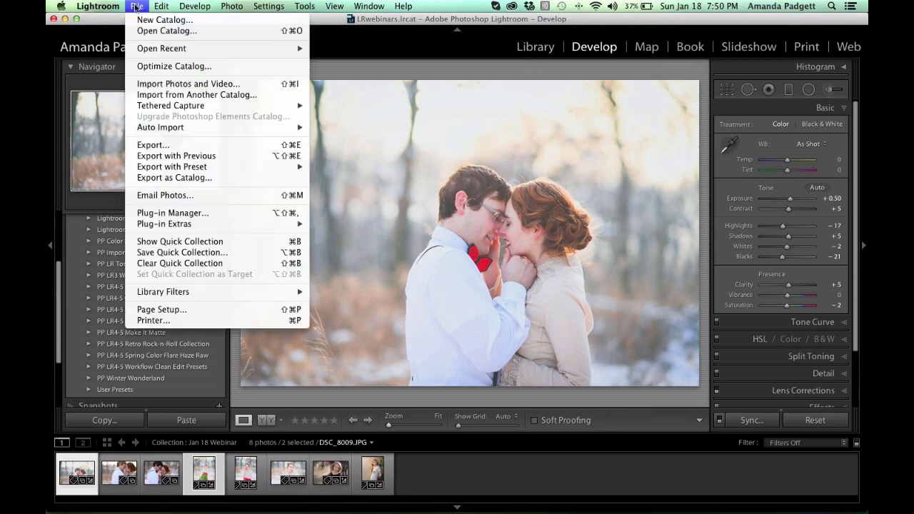
pyautogui.click(159, 145)
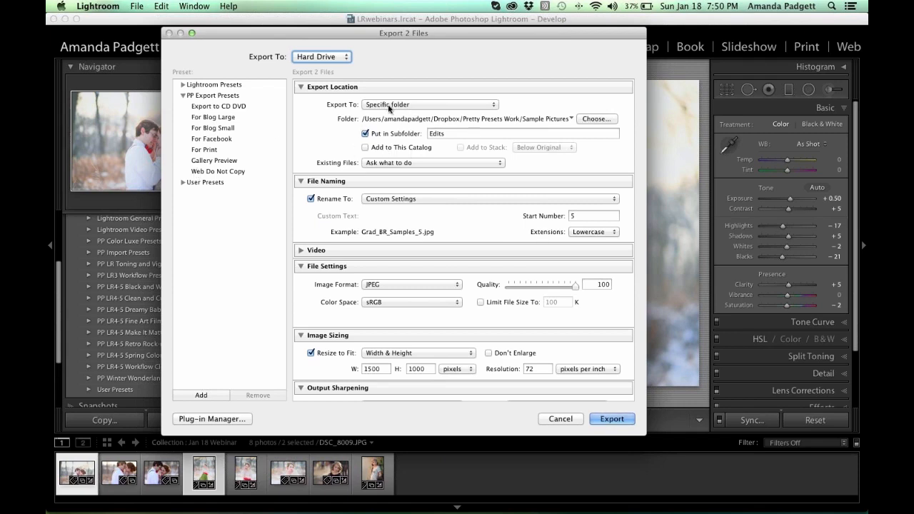
# - Collapse all expanded sections of the export settings, from Export Location through Post-Processing
pyautogui.click(300, 86)
pyautogui.click(301, 103)
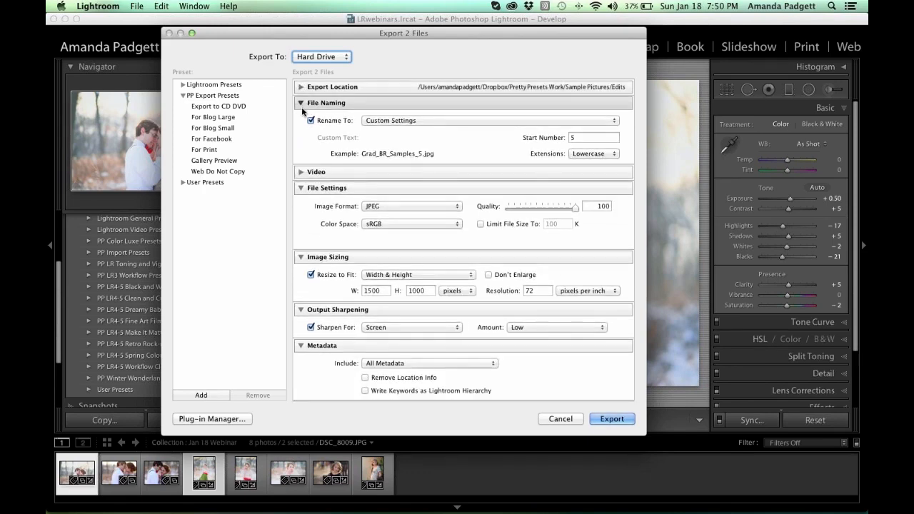
pyautogui.click(300, 119)
pyautogui.click(300, 119)
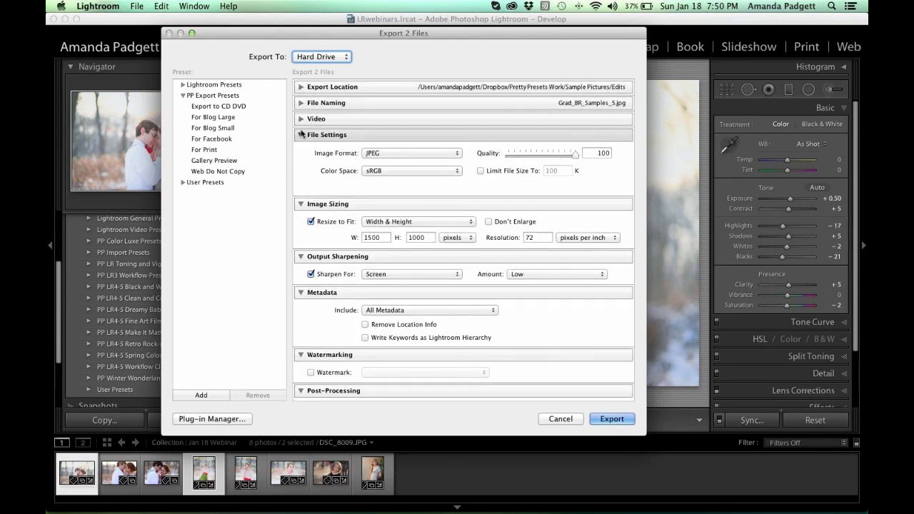
pyautogui.click(300, 135)
pyautogui.click(301, 150)
pyautogui.click(300, 167)
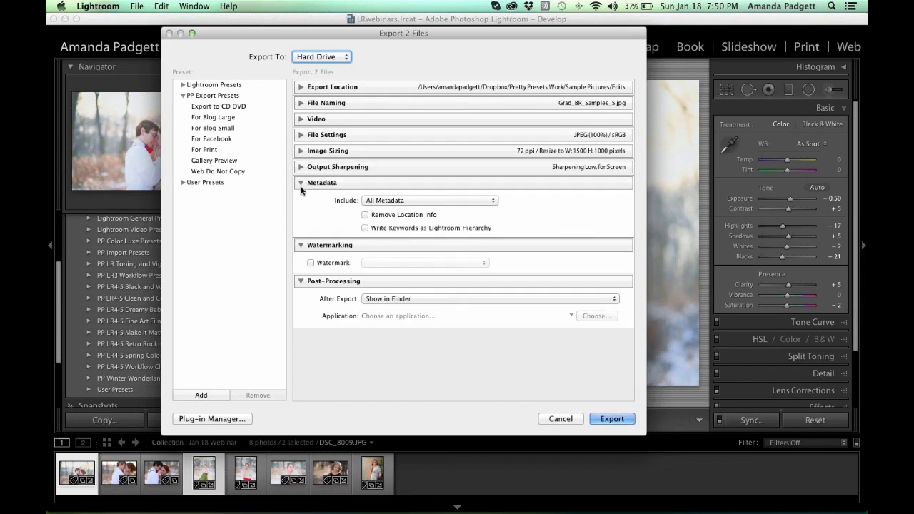
pyautogui.click(300, 183)
pyautogui.click(300, 199)
pyautogui.click(300, 214)
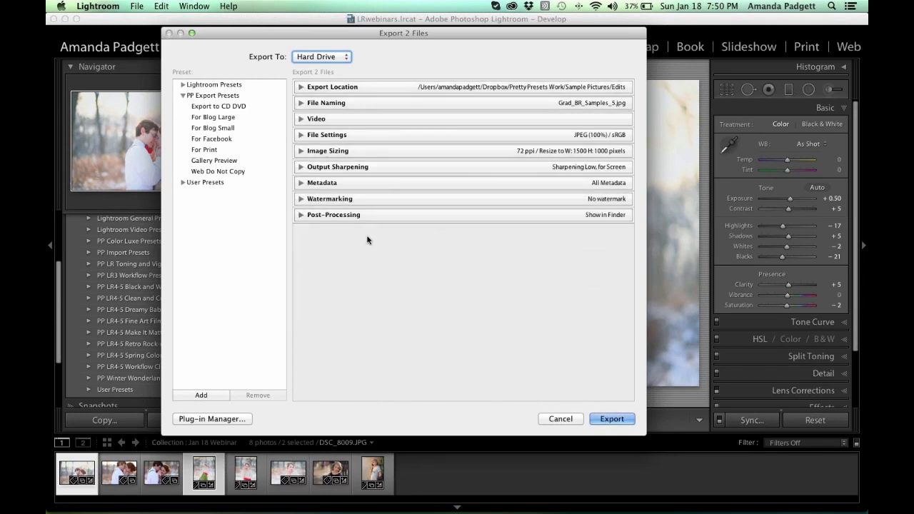
# - Expand the Export Location section and open the choices for the export destination
pyautogui.click(301, 87)
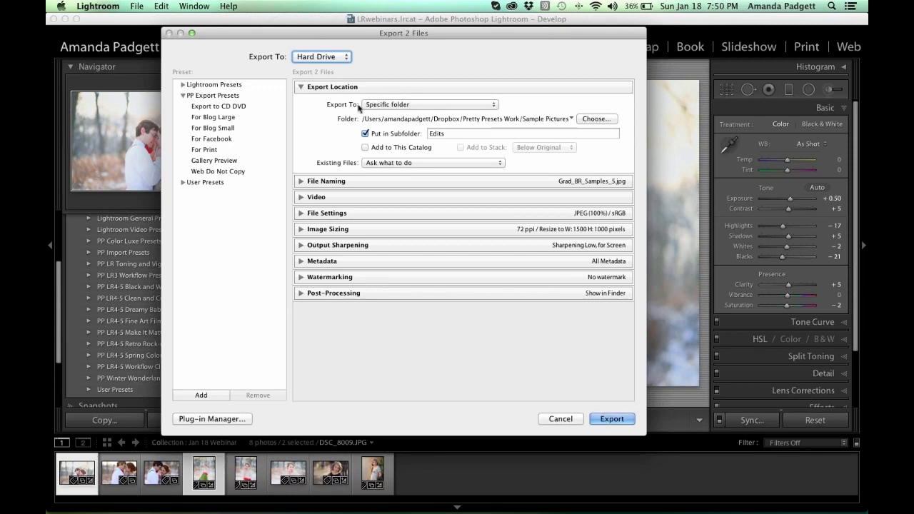
pyautogui.click(407, 105)
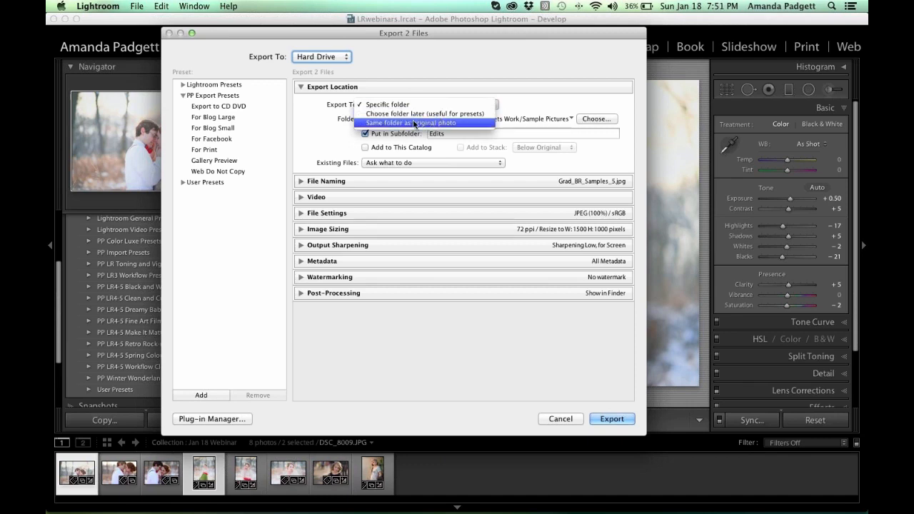
# - Set the export location to the same folder as the original photo, in a subfolder named WebSize
pyautogui.click(437, 124)
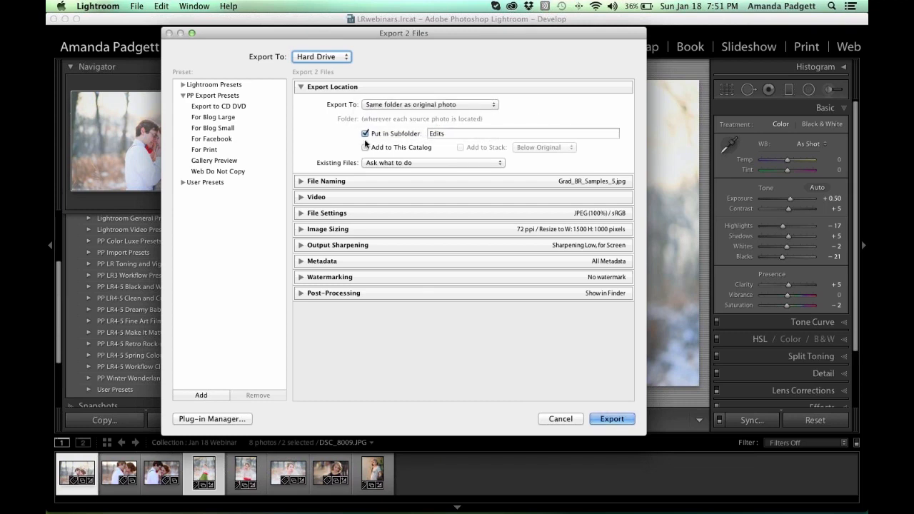
pyautogui.doubleClick(430, 133)
pyautogui.write('Web')
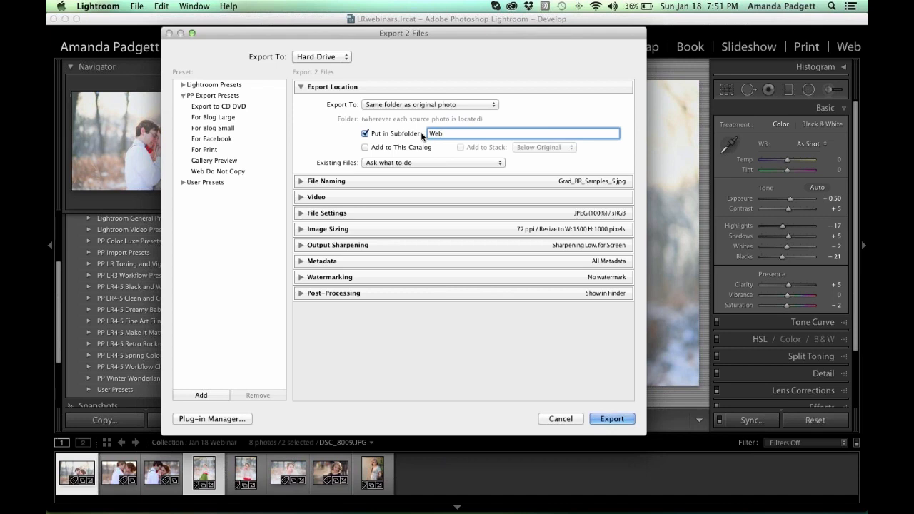
pyautogui.write('Size')
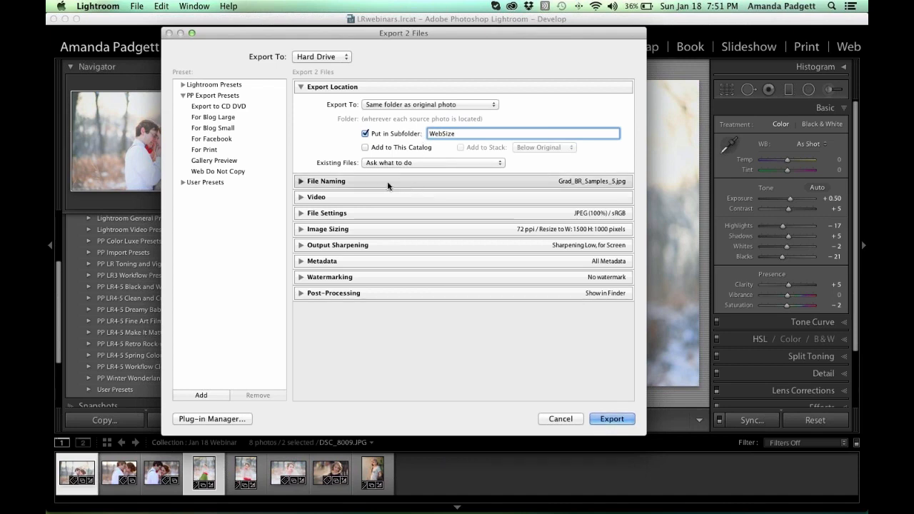
pyautogui.click(301, 182)
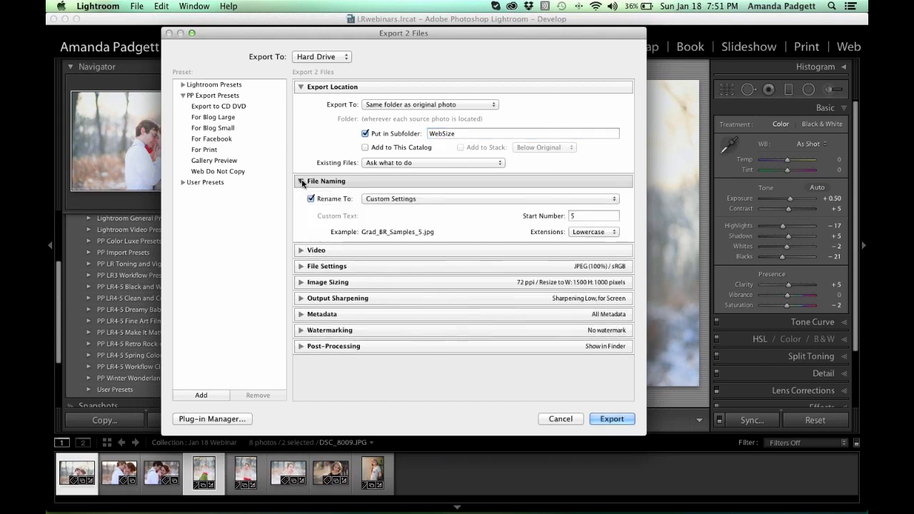
pyautogui.click(403, 200)
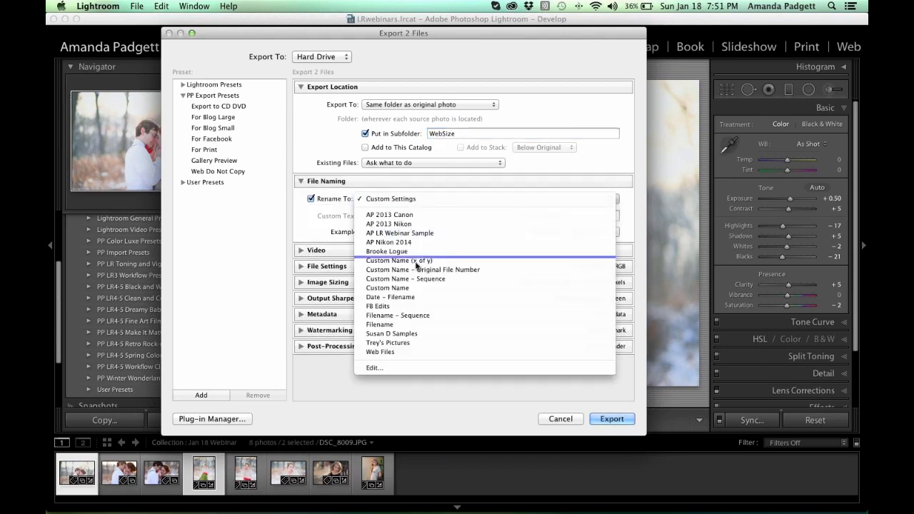
pyautogui.click(395, 368)
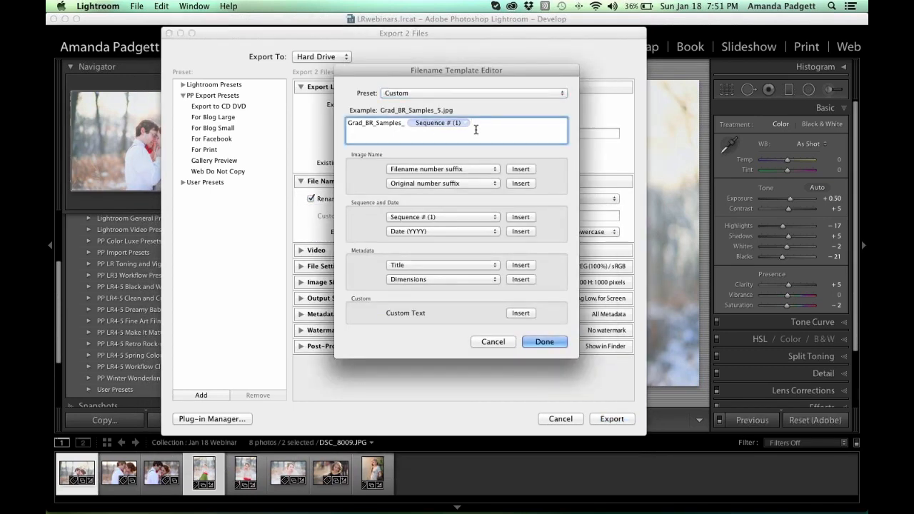
pyautogui.write('_web')
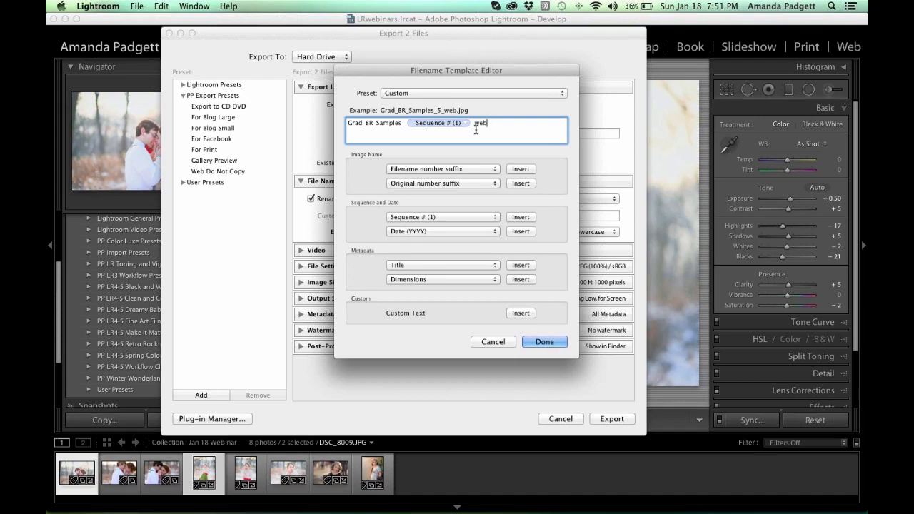
pyautogui.click(492, 341)
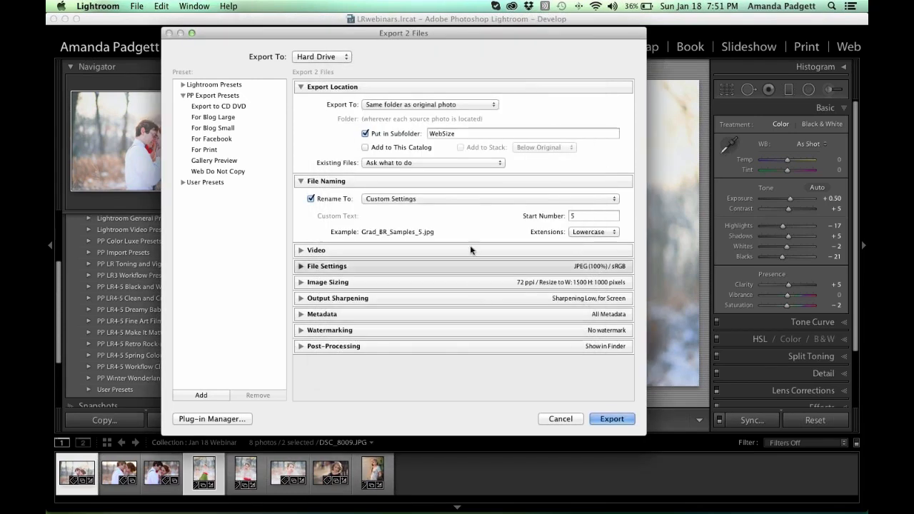
# - Examine the export's image sizing, resize-to-fit choices, file format and output sharpening options
pyautogui.click(320, 284)
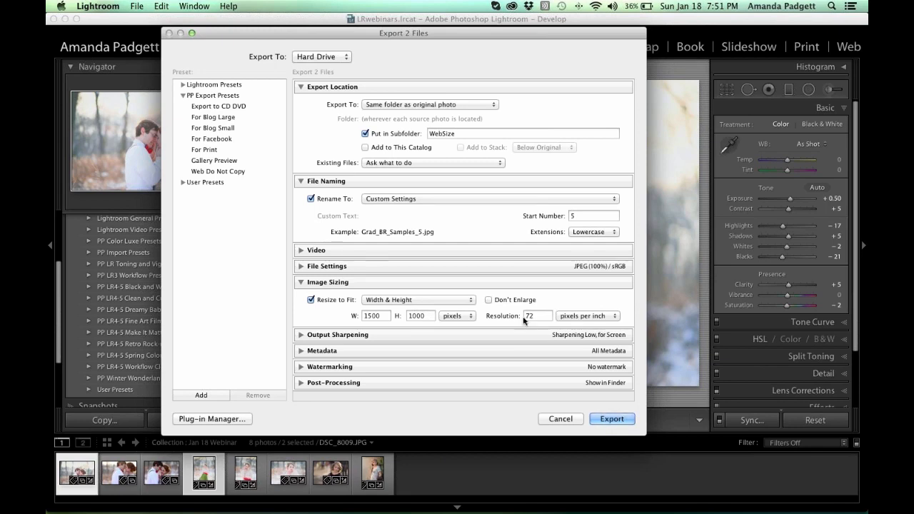
pyautogui.click(418, 303)
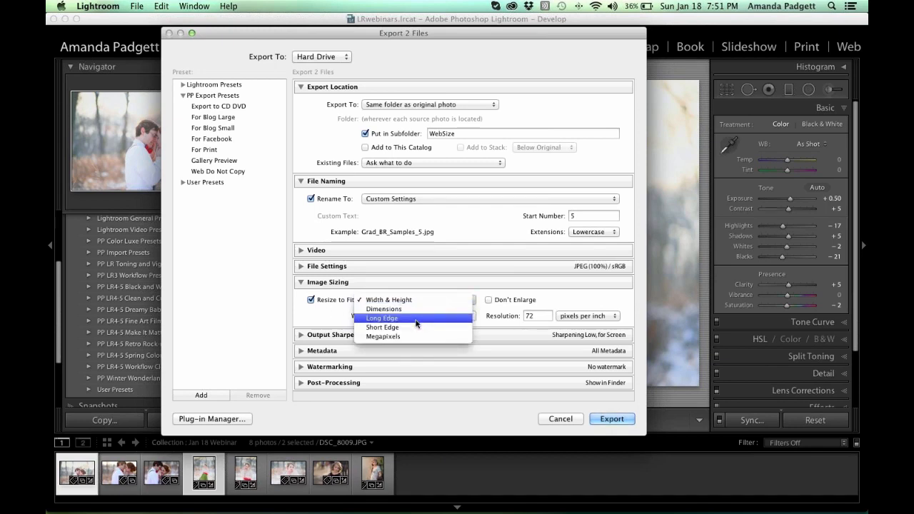
pyautogui.click(396, 284)
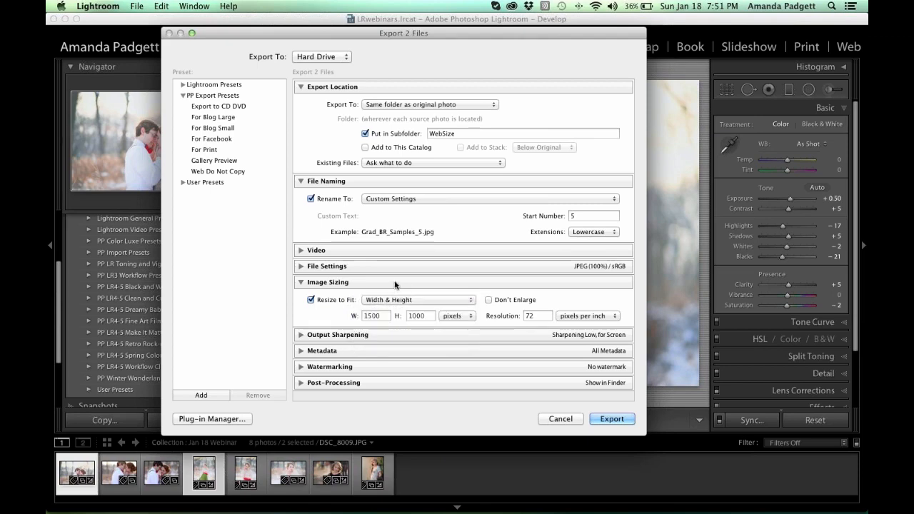
pyautogui.click(300, 266)
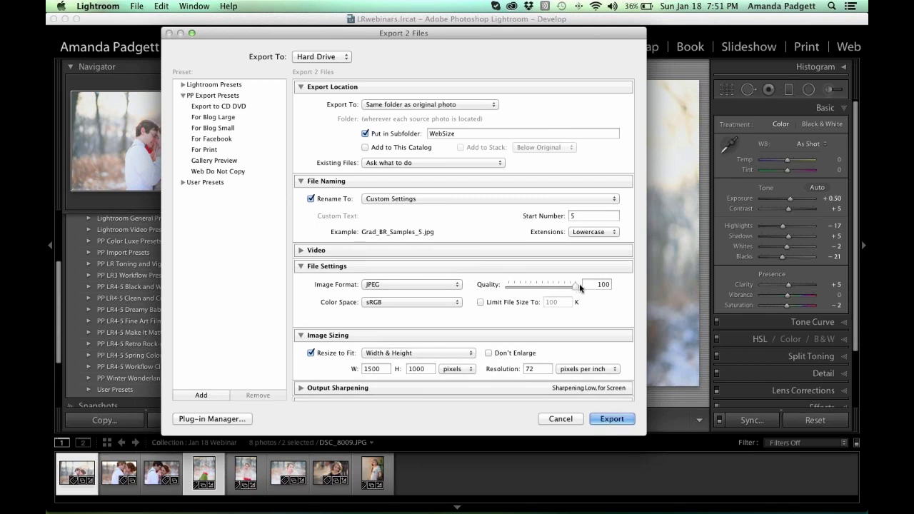
pyautogui.click(432, 285)
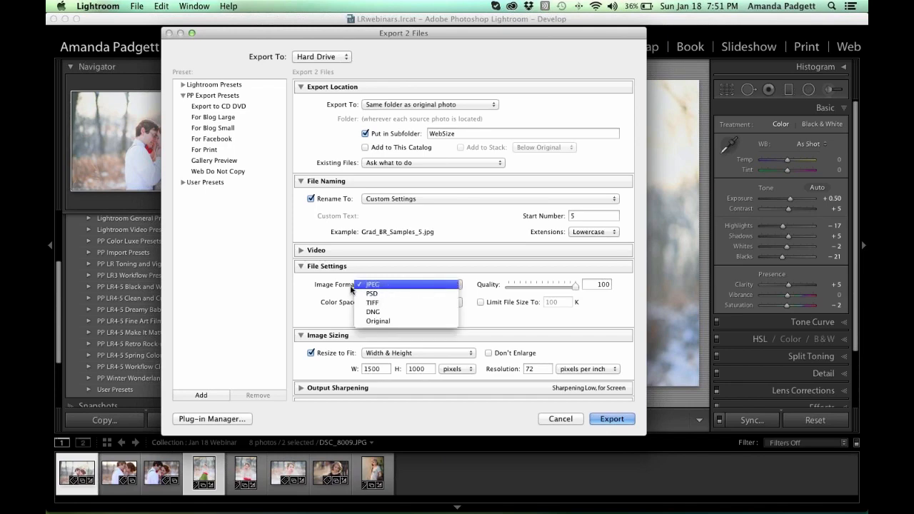
pyautogui.click(377, 285)
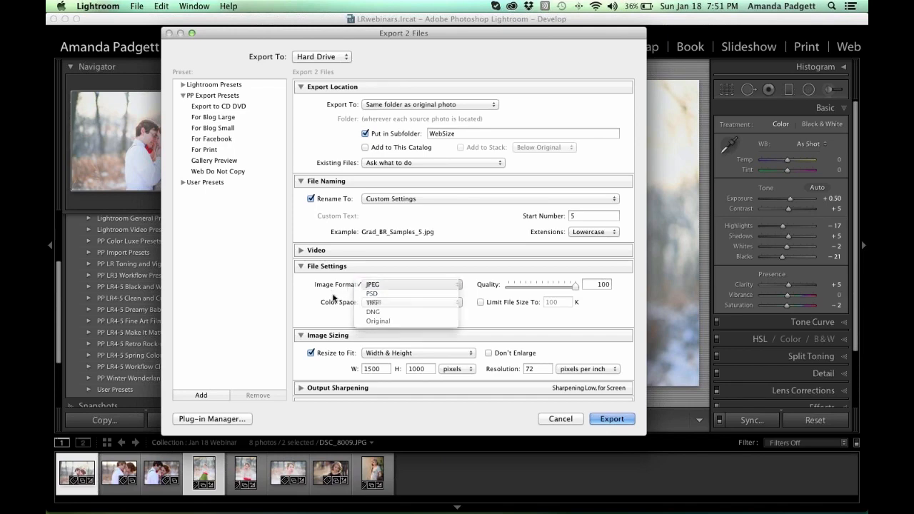
pyautogui.scroll(-3, 424, 308)
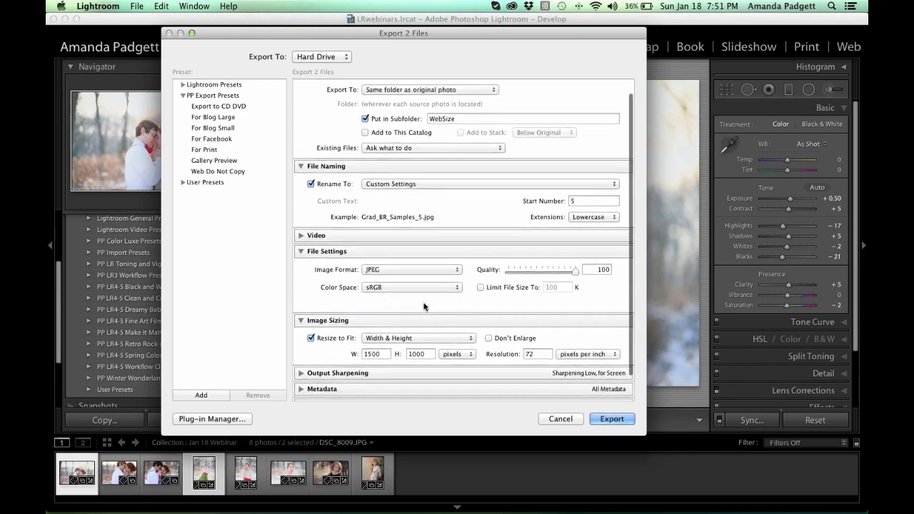
pyautogui.click(398, 350)
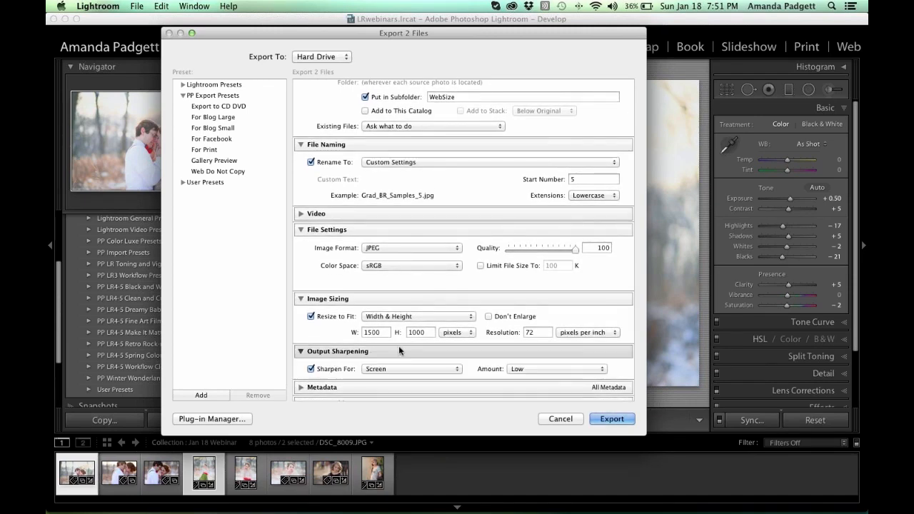
pyautogui.scroll(-1, 385, 347)
pyautogui.click(426, 347)
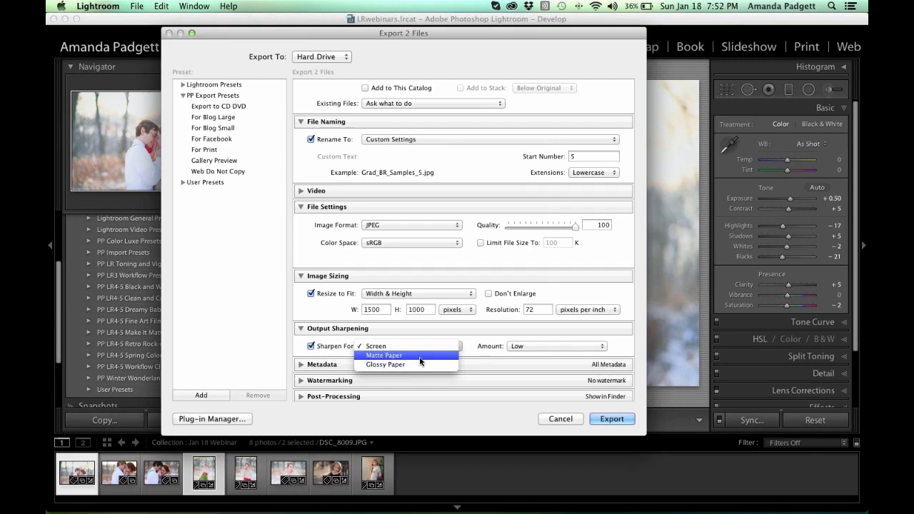
pyautogui.click(428, 335)
pyautogui.scroll(-1, 427, 329)
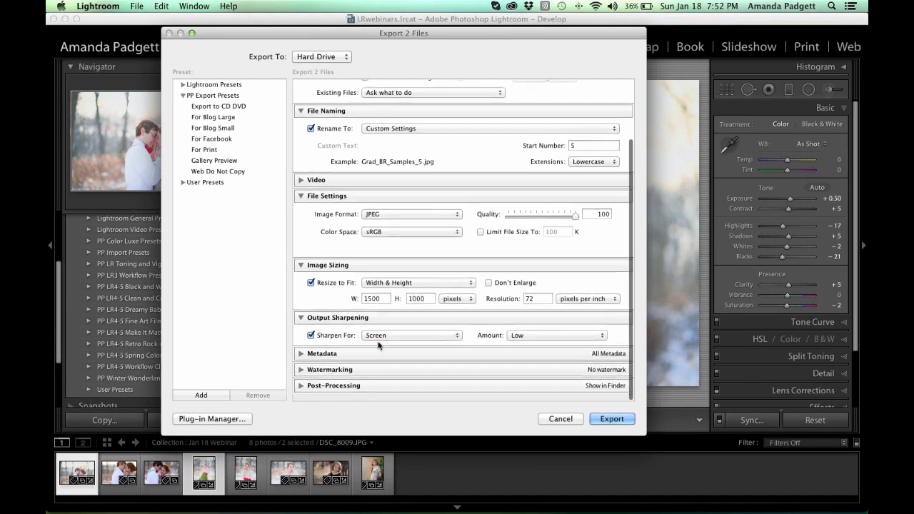
# - Enable watermarking for the export and choose the Blog Address watermark
pyautogui.click(367, 371)
pyautogui.scroll(-2, 400, 357)
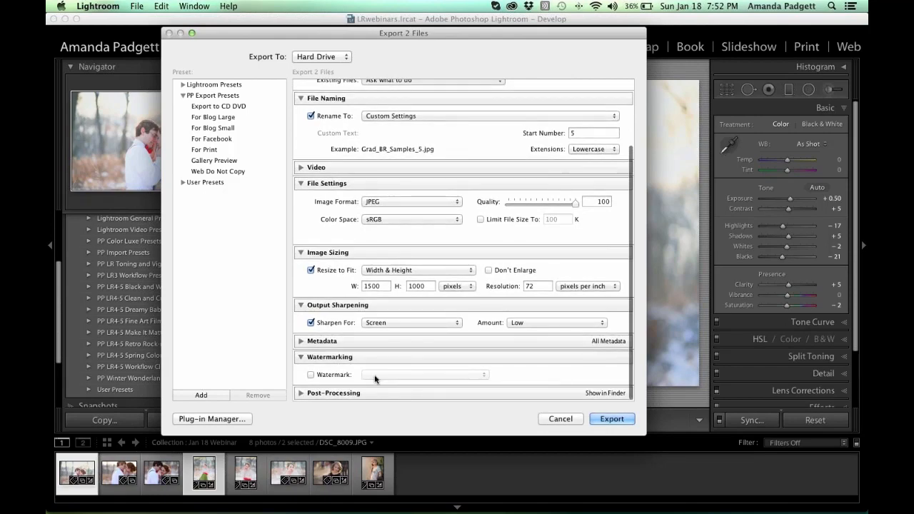
pyautogui.click(310, 374)
pyautogui.click(397, 376)
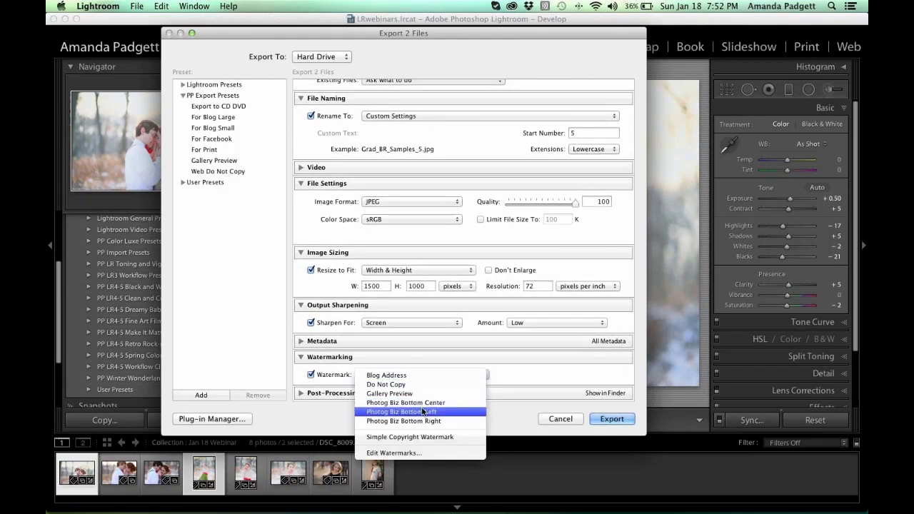
pyautogui.click(389, 375)
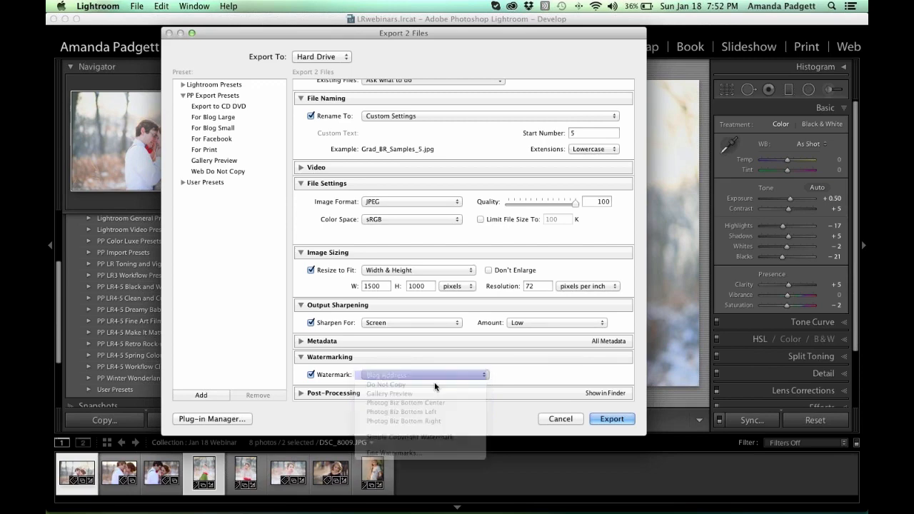
pyautogui.scroll(-2, 497, 342)
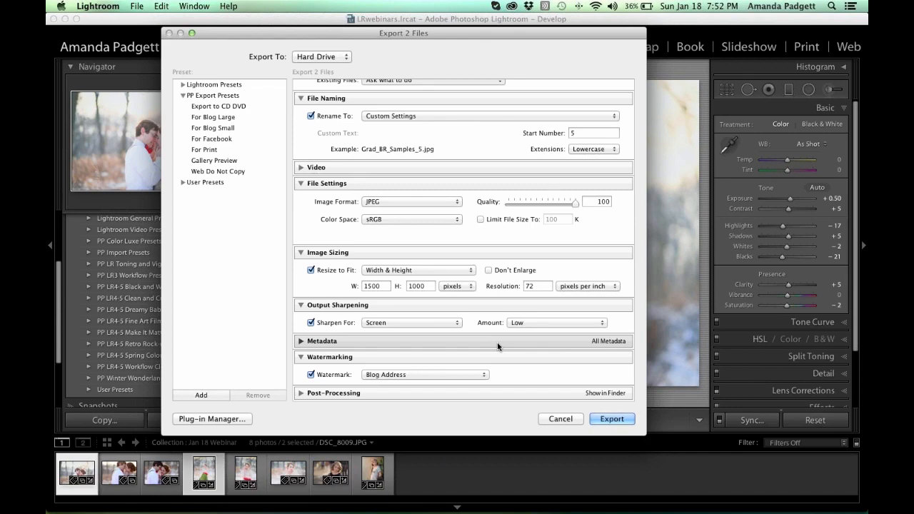
pyautogui.scroll(-1, 497, 346)
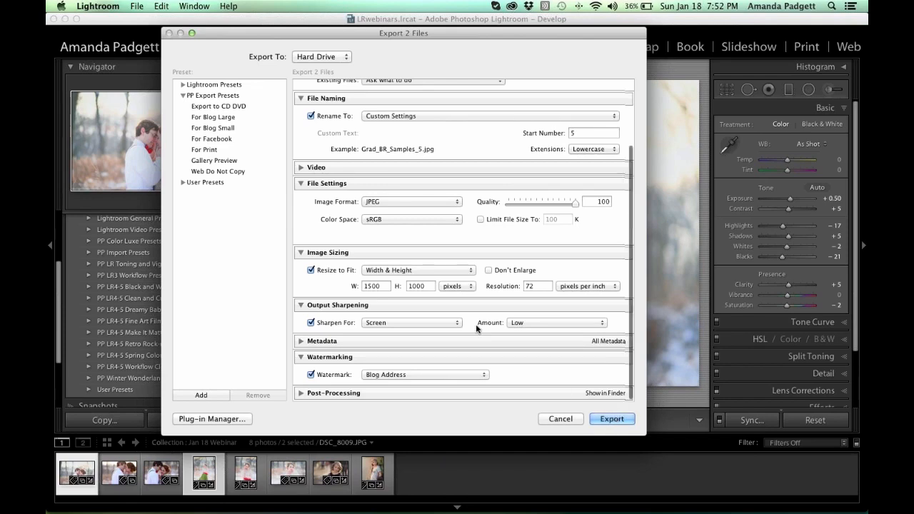
# - Save the export settings as a preset named Web Pics in the User Presets folder, then leave the dialog without exporting
pyautogui.scroll(3, 484, 333)
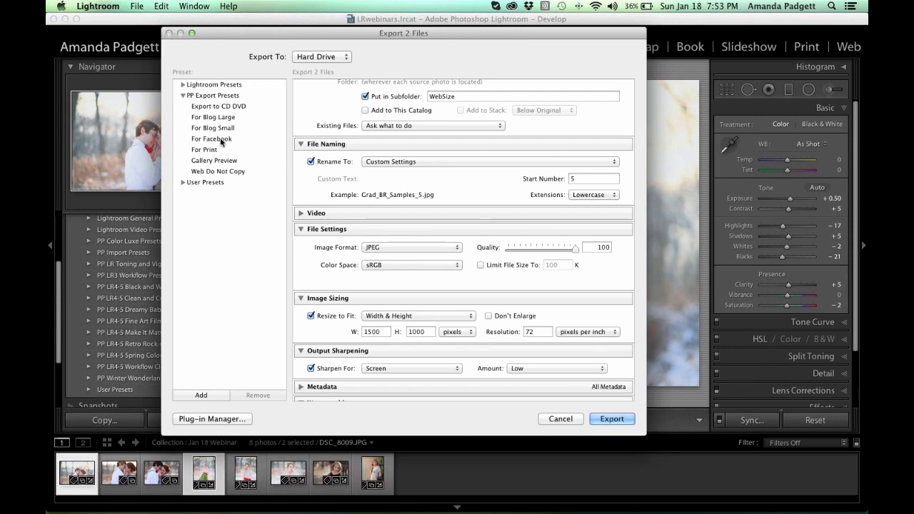
pyautogui.click(204, 394)
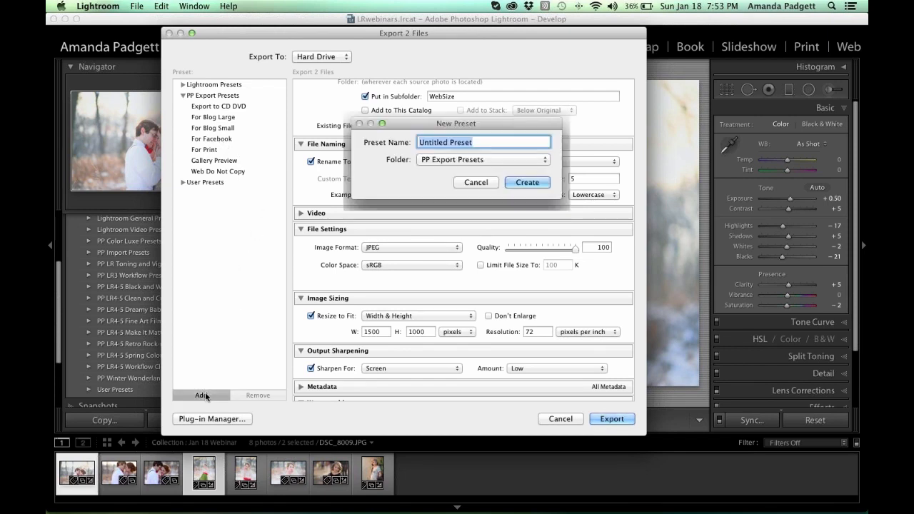
pyautogui.click(480, 162)
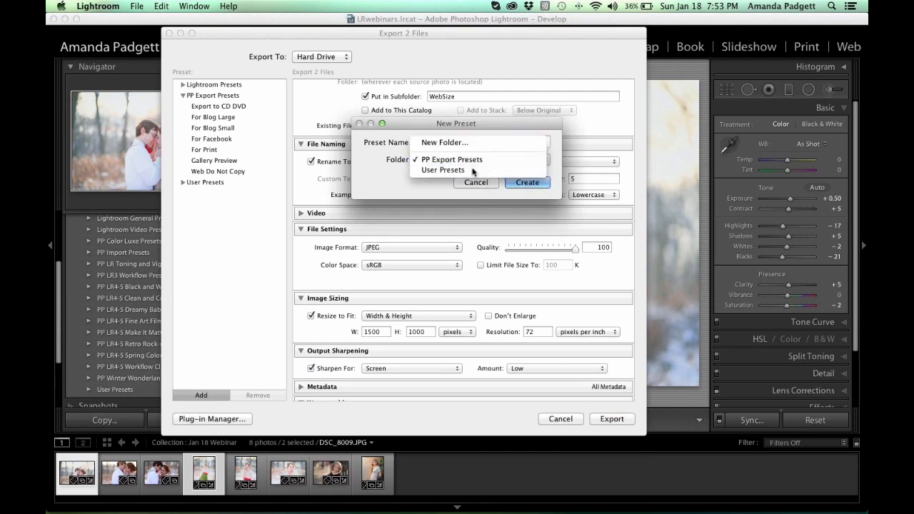
pyautogui.click(473, 172)
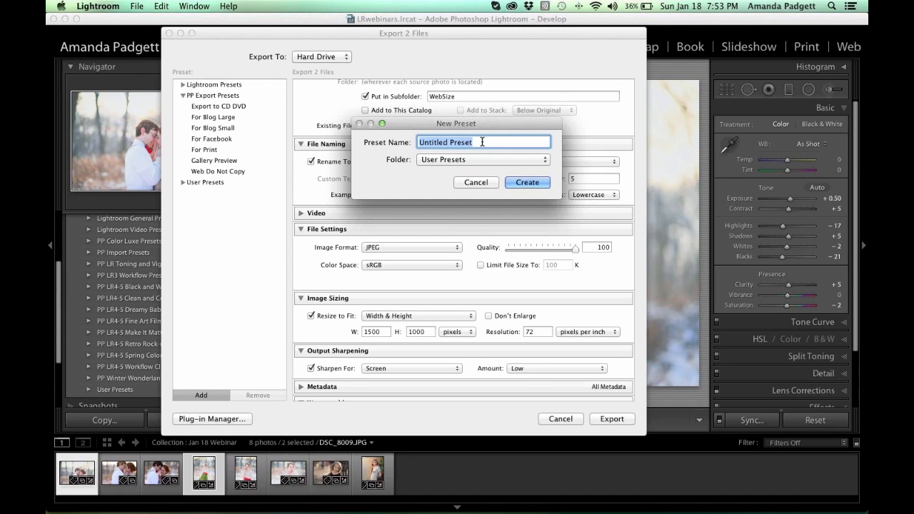
pyautogui.write('Web Pics')
pyautogui.click(531, 182)
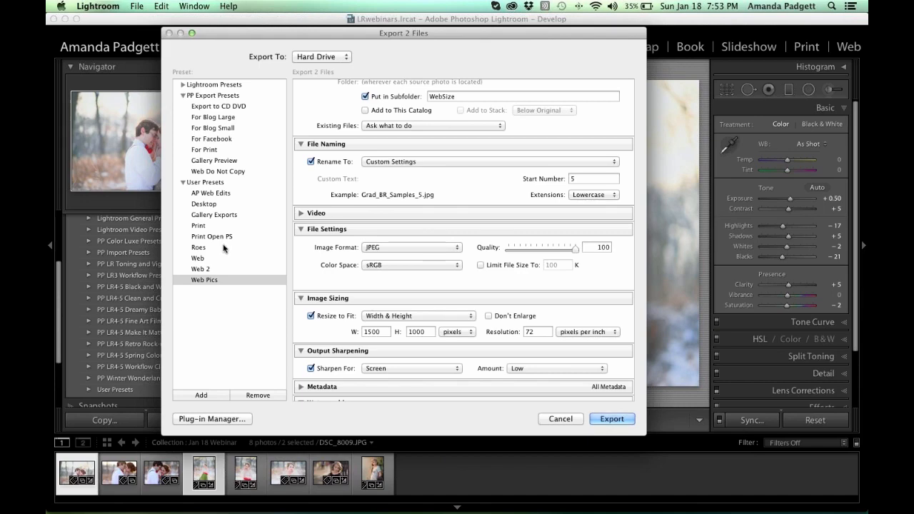
pyautogui.click(558, 420)
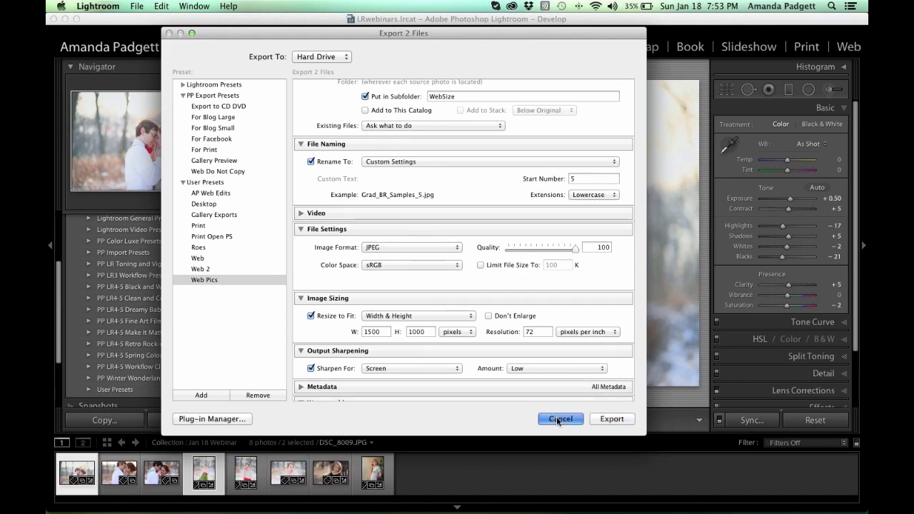
# - Export the two selected photos with the For Facebook preset and close the Finder window showing the exported files
pyautogui.click(136, 7)
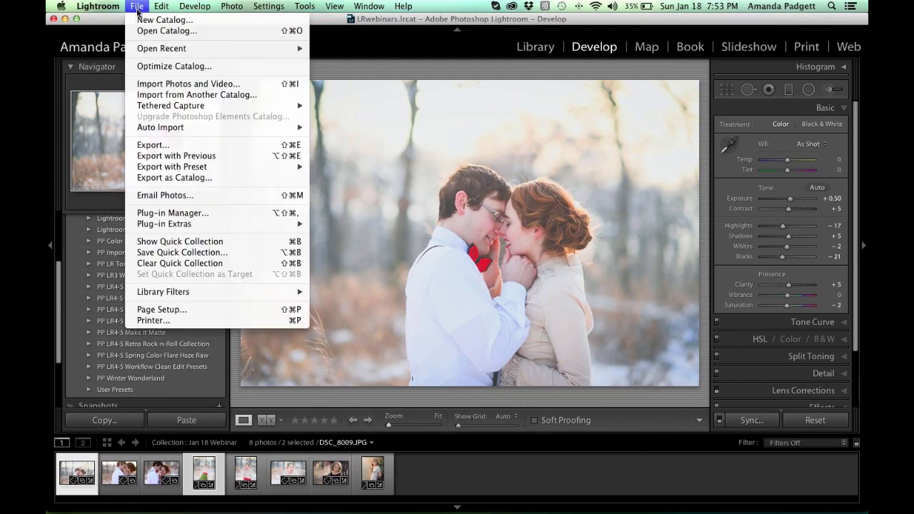
pyautogui.moveTo(157, 168)
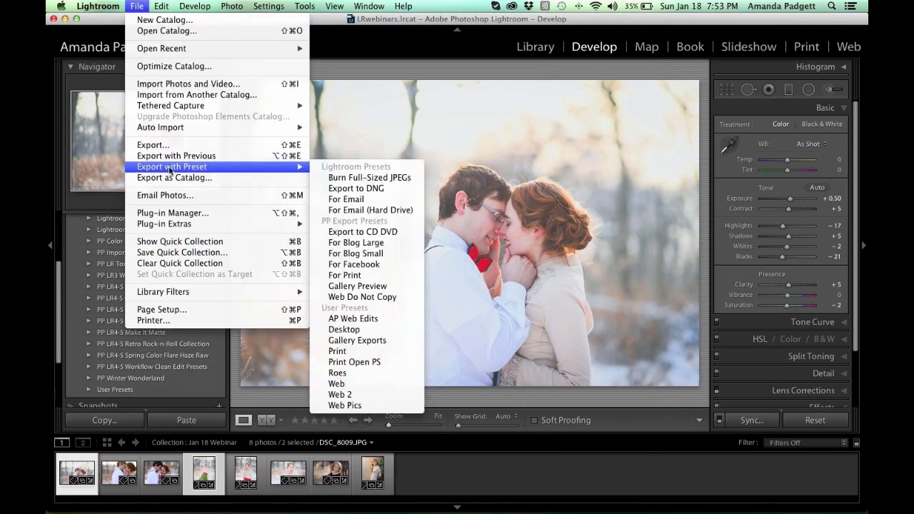
pyautogui.click(364, 269)
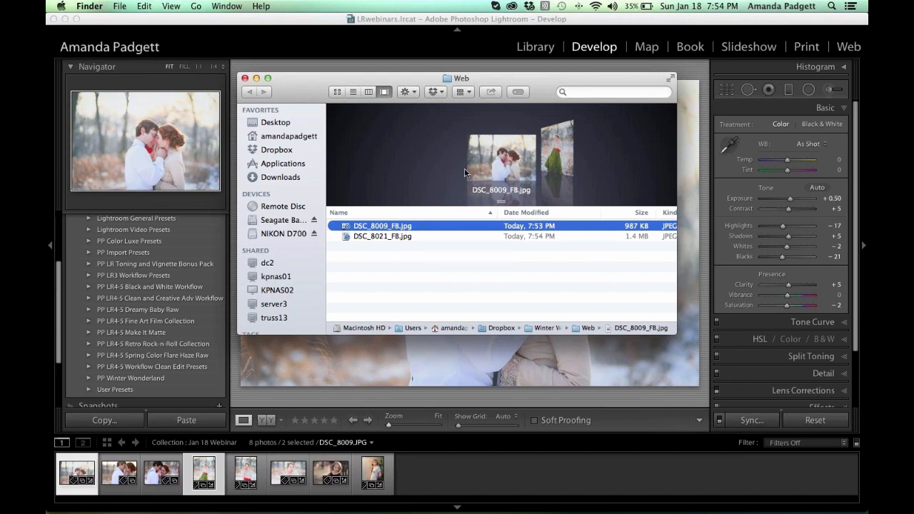
pyautogui.click(245, 77)
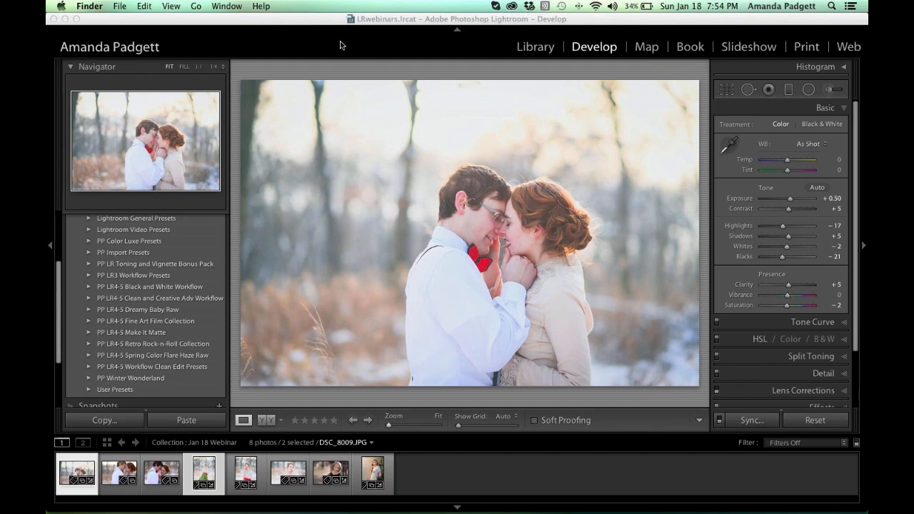
# - Set the default catalog preference to Prompt me when starting Lightroom
pyautogui.click(260, 42)
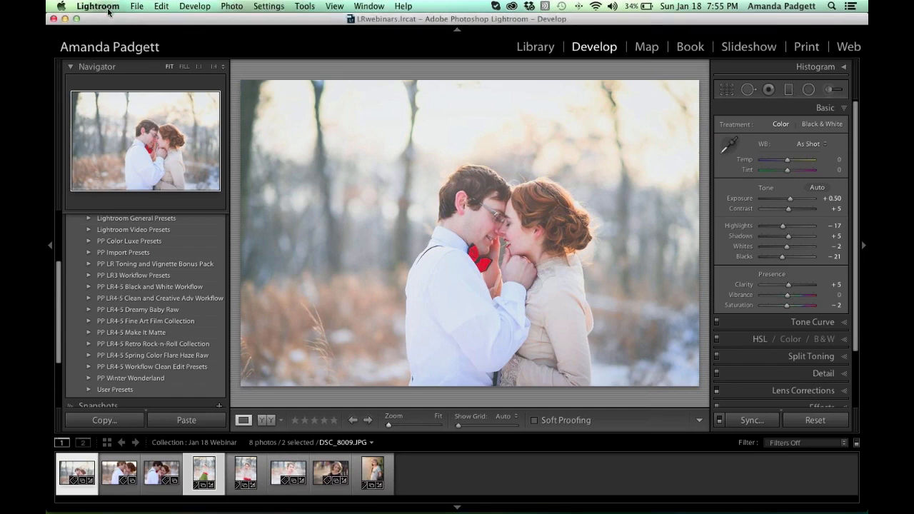
pyautogui.click(103, 8)
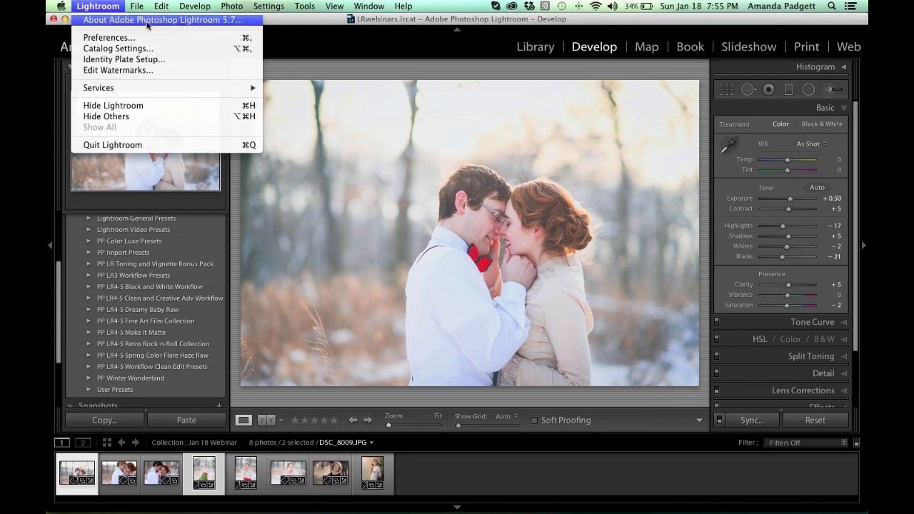
pyautogui.moveTo(161, 9)
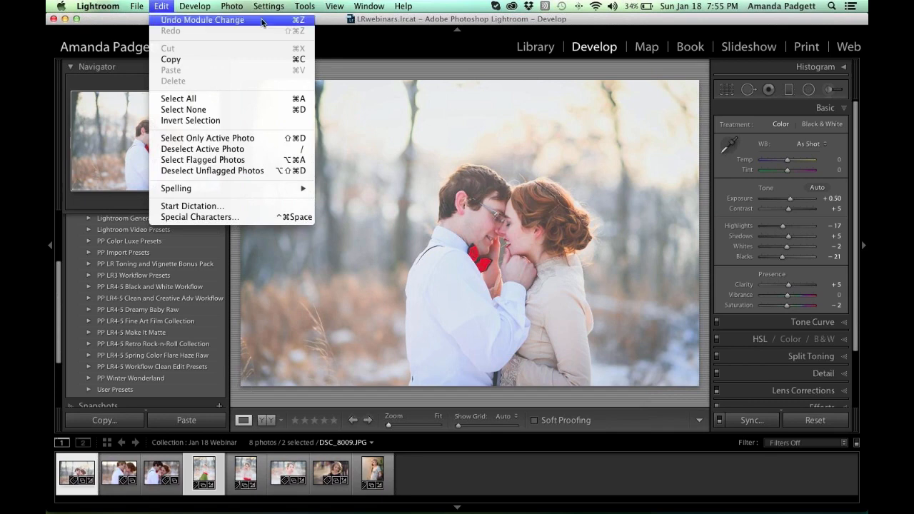
pyautogui.click(361, 132)
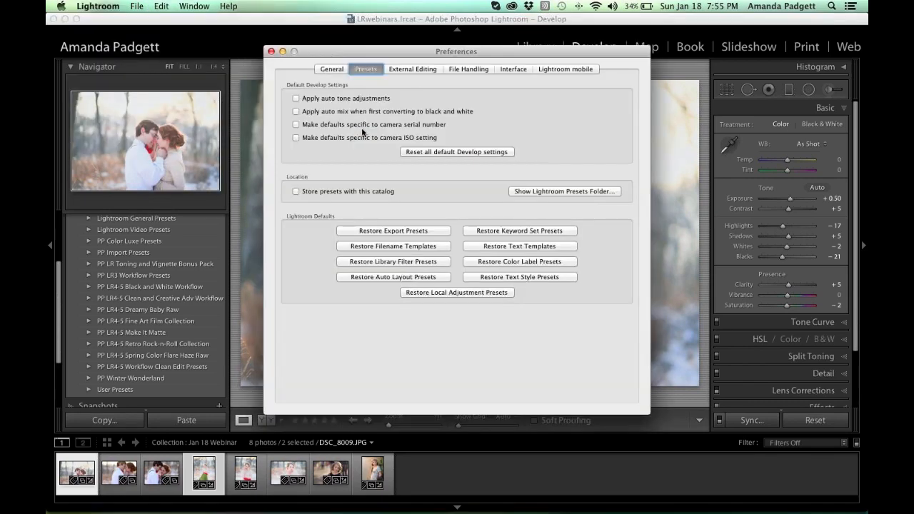
pyautogui.click(333, 69)
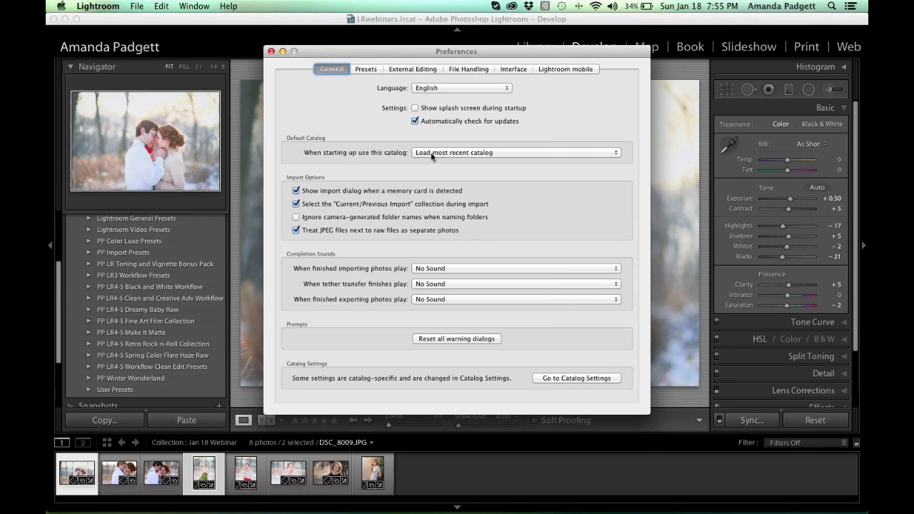
pyautogui.click(454, 154)
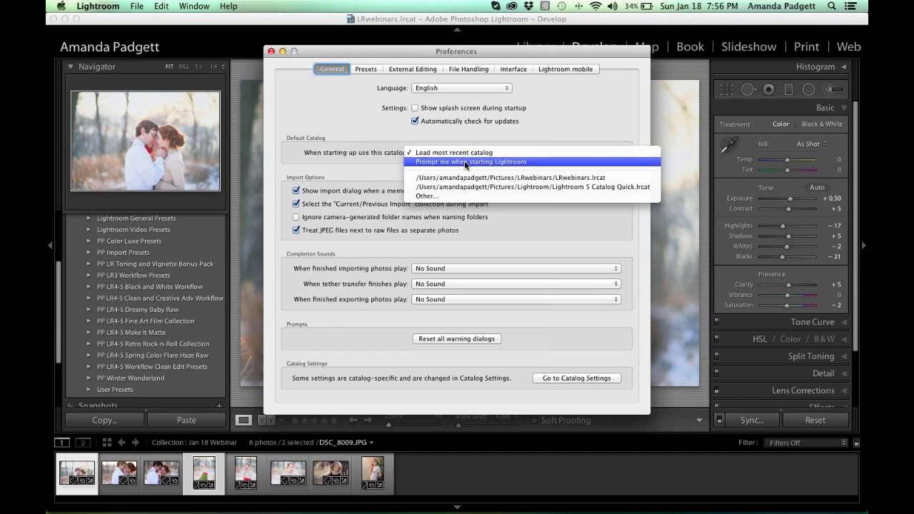
pyautogui.click(465, 162)
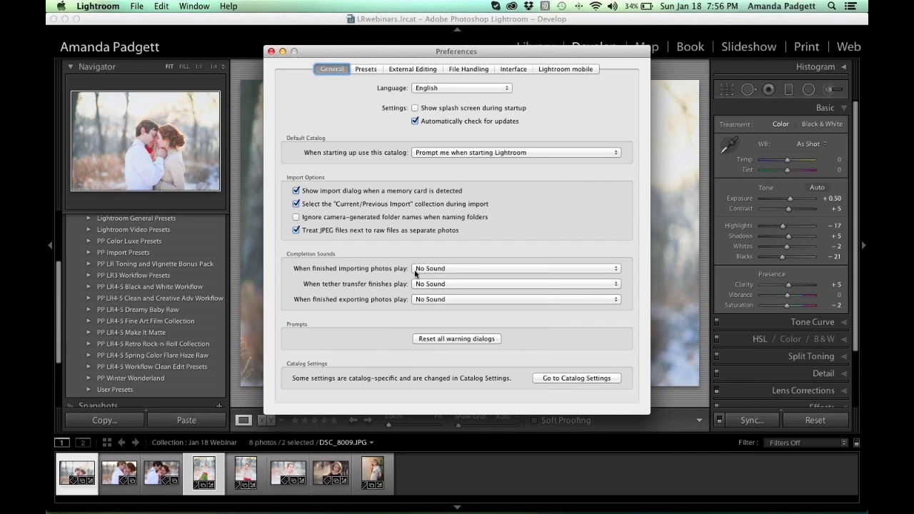
# - Try storing presets with this catalog, switch the option back off and check the Develop presets list
pyautogui.click(369, 72)
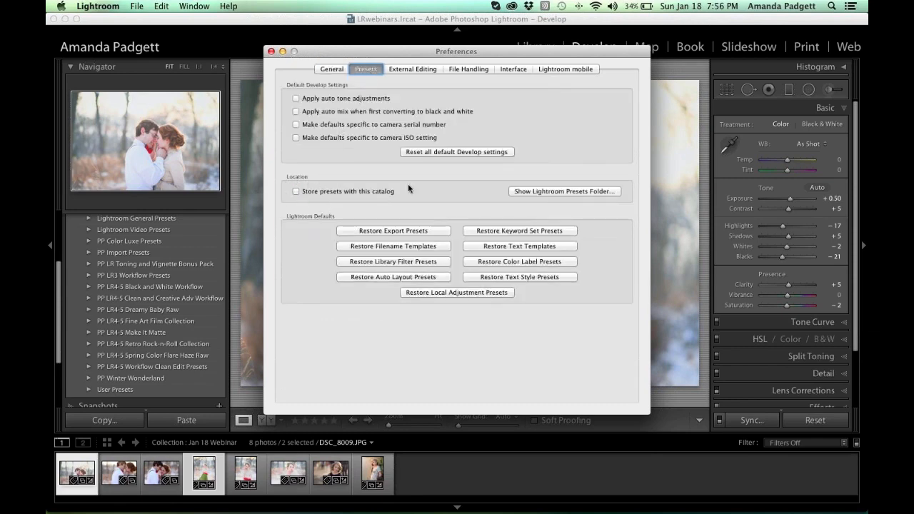
pyautogui.click(297, 191)
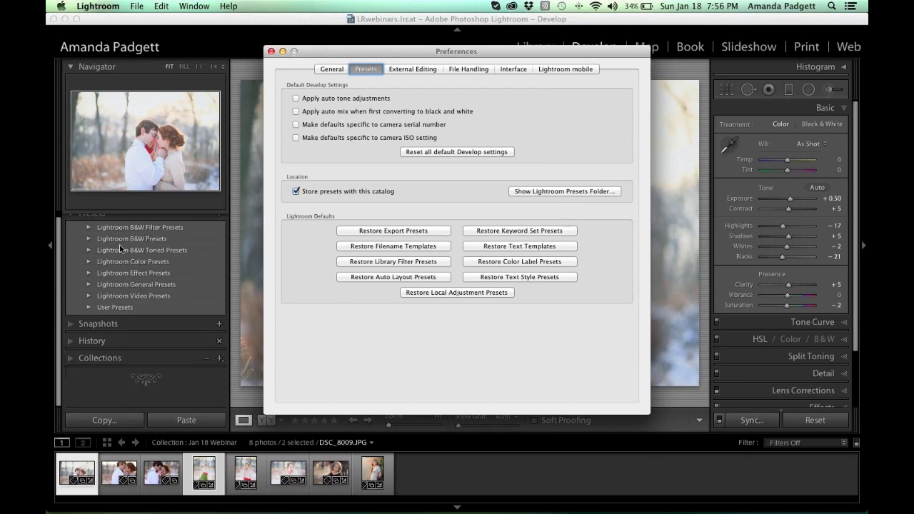
pyautogui.click(296, 191)
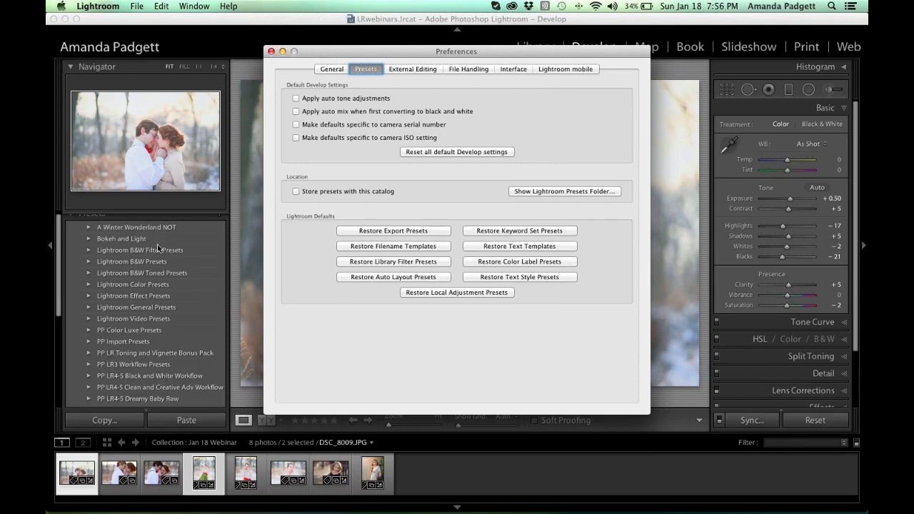
pyautogui.scroll(-5, 158, 248)
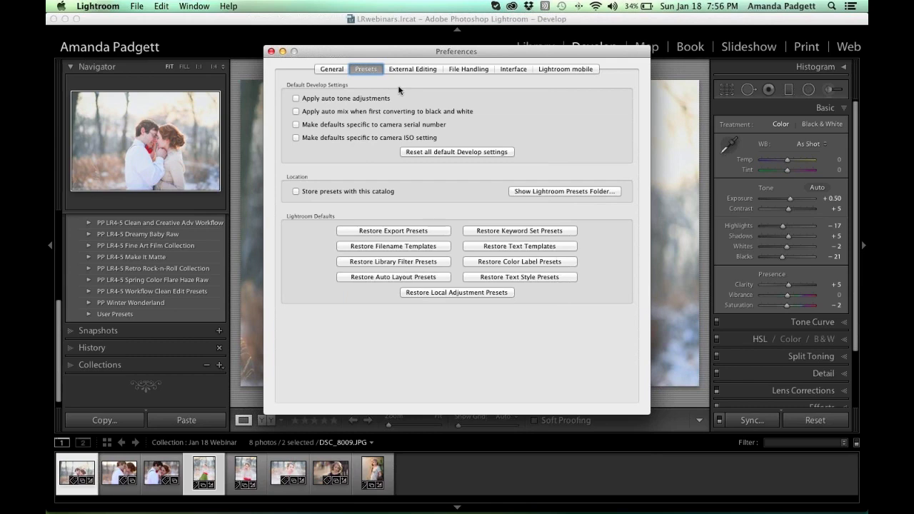
# - Examine the External Editing and File Handling preferences, and close the preferences
pyautogui.click(412, 69)
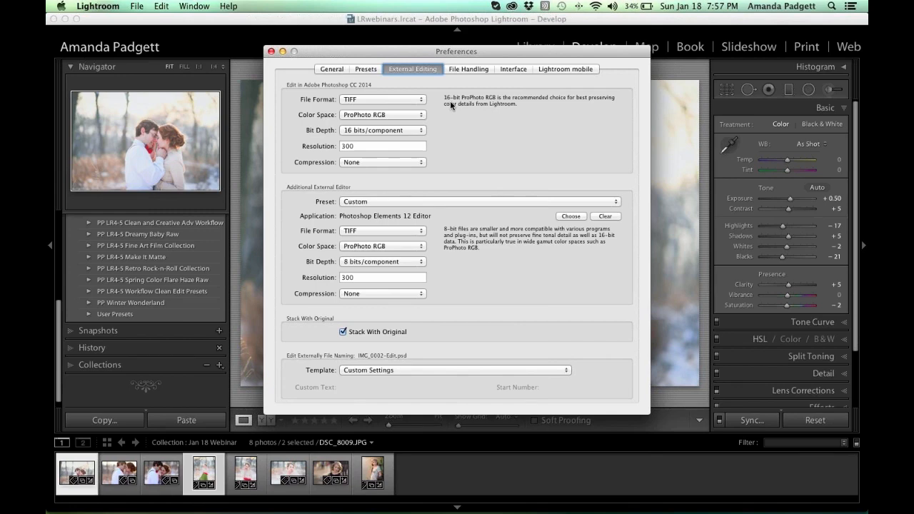
pyautogui.click(469, 69)
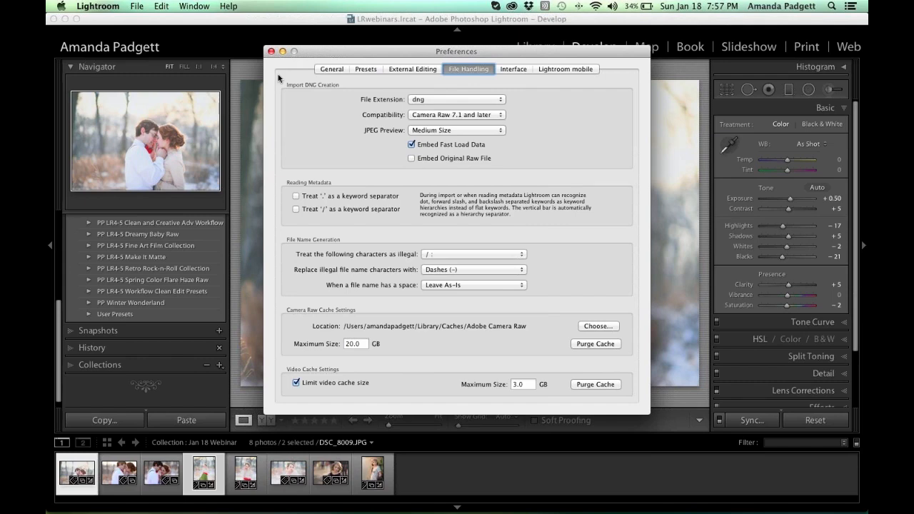
pyautogui.click(271, 51)
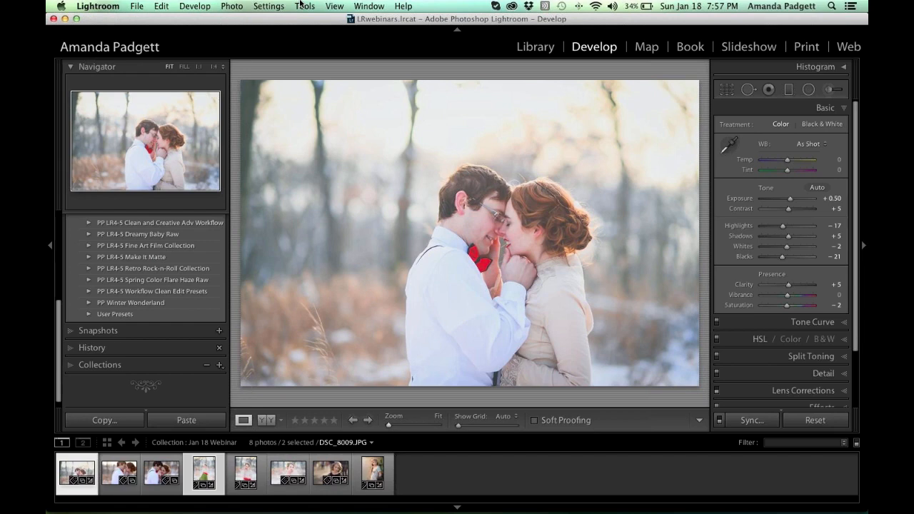
# - Switch to the Library module and expand the Smart Collections set within Collections
pyautogui.click(537, 50)
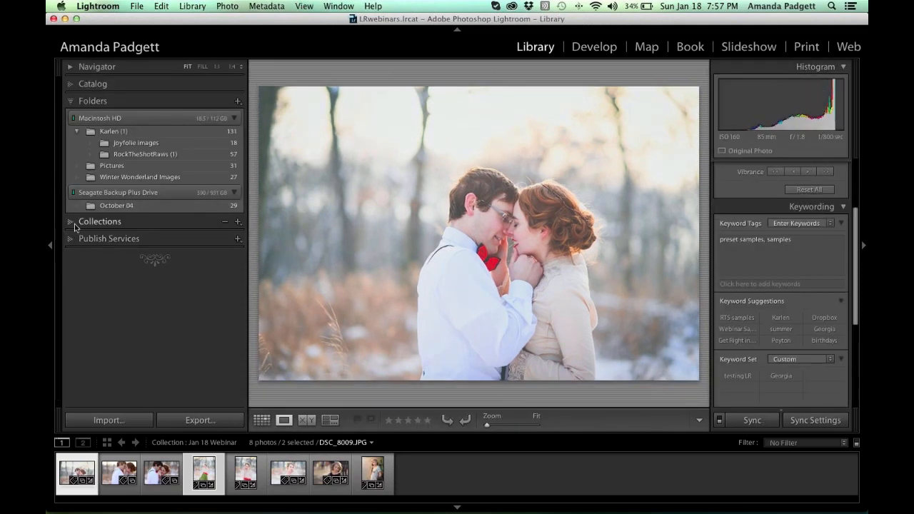
pyautogui.click(99, 222)
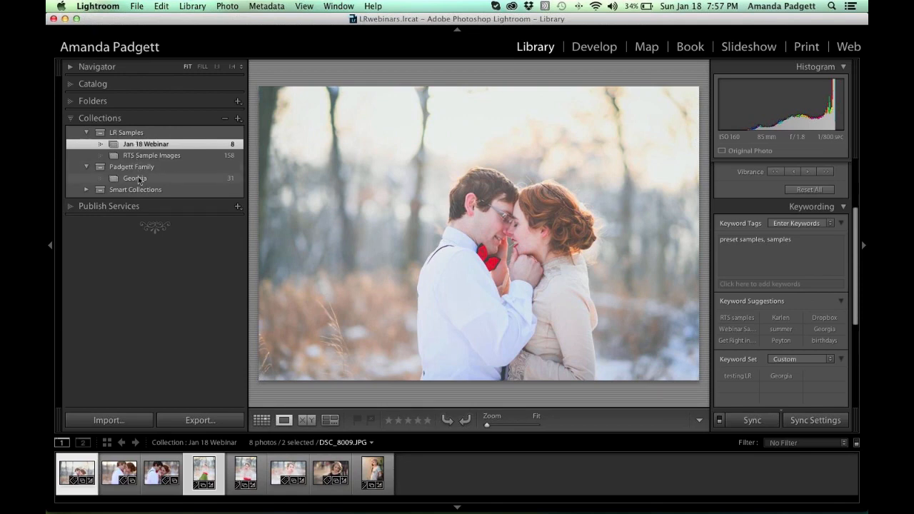
pyautogui.click(86, 190)
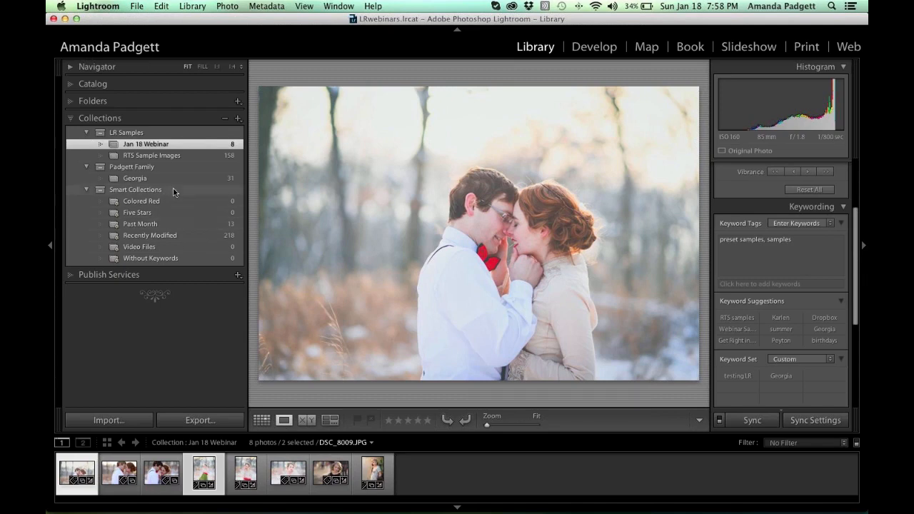
# - Create a smart collection inside the LR Samples set with the rule Creator is not the photographer's full name
pyautogui.click(238, 118)
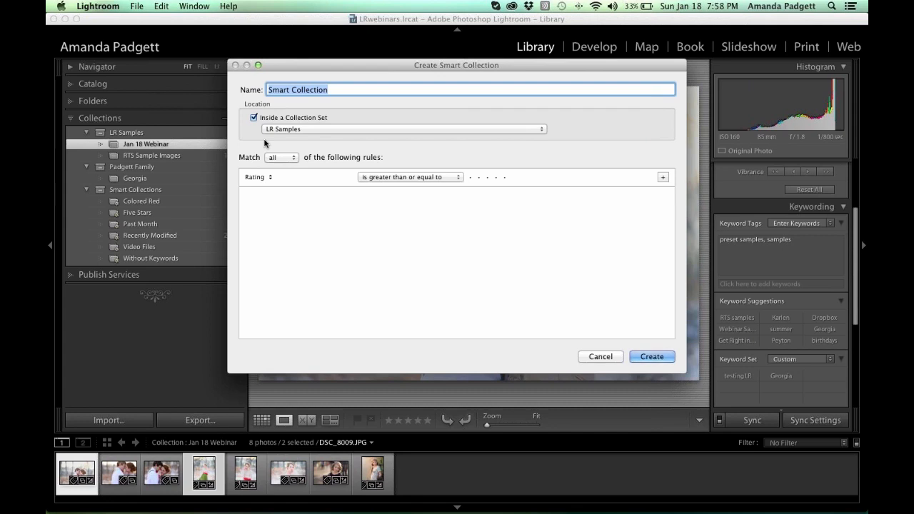
pyautogui.click(265, 179)
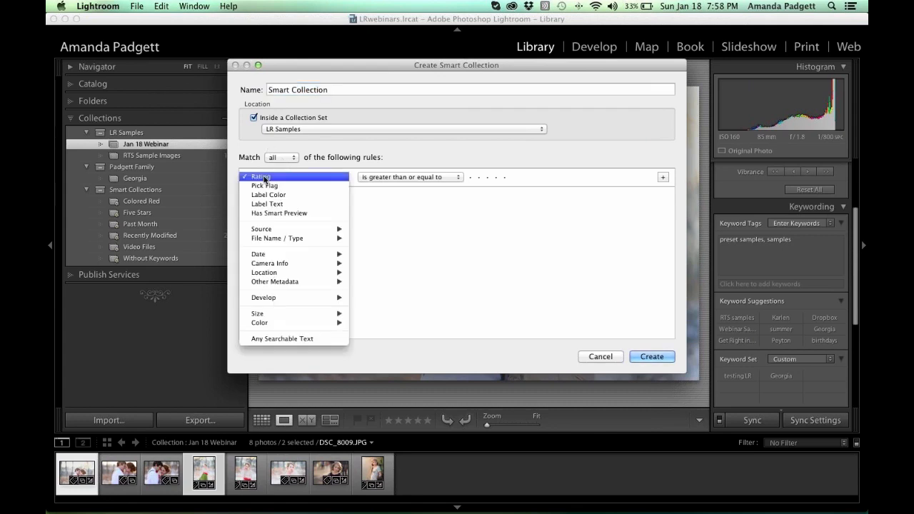
pyautogui.moveTo(320, 267)
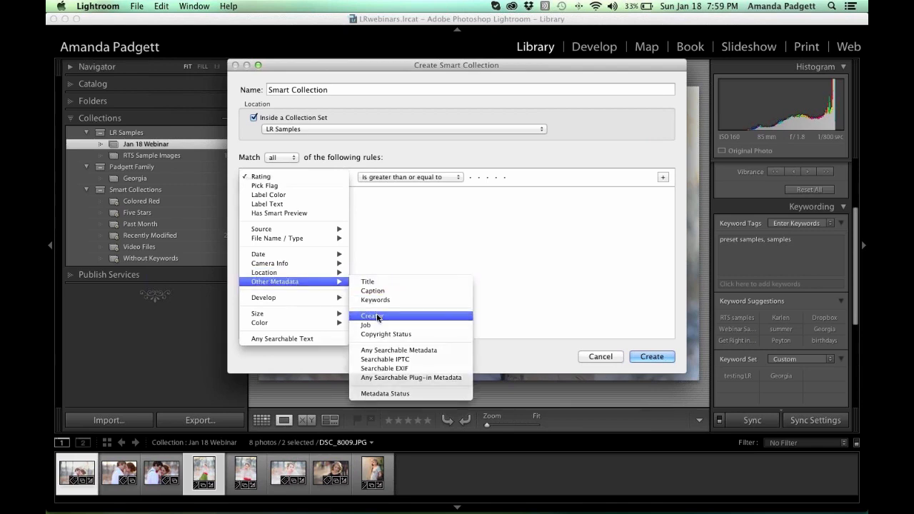
pyautogui.click(378, 317)
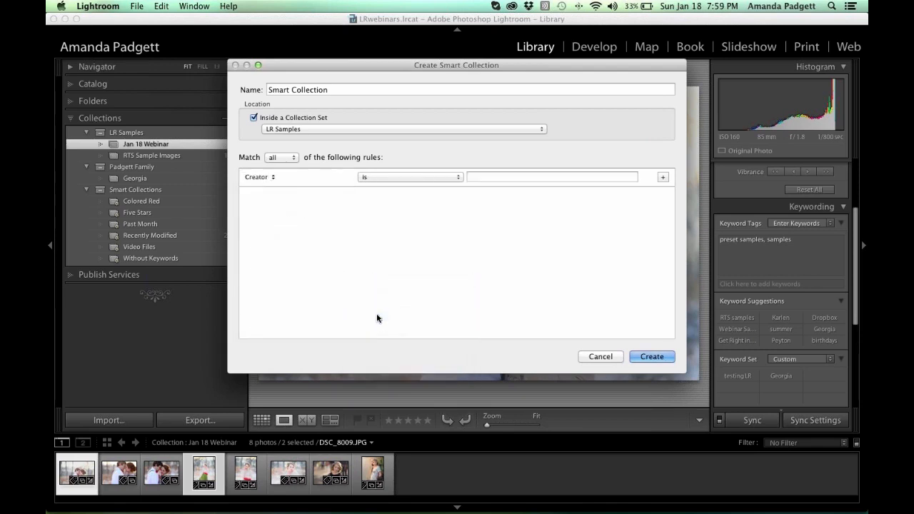
pyautogui.click(507, 178)
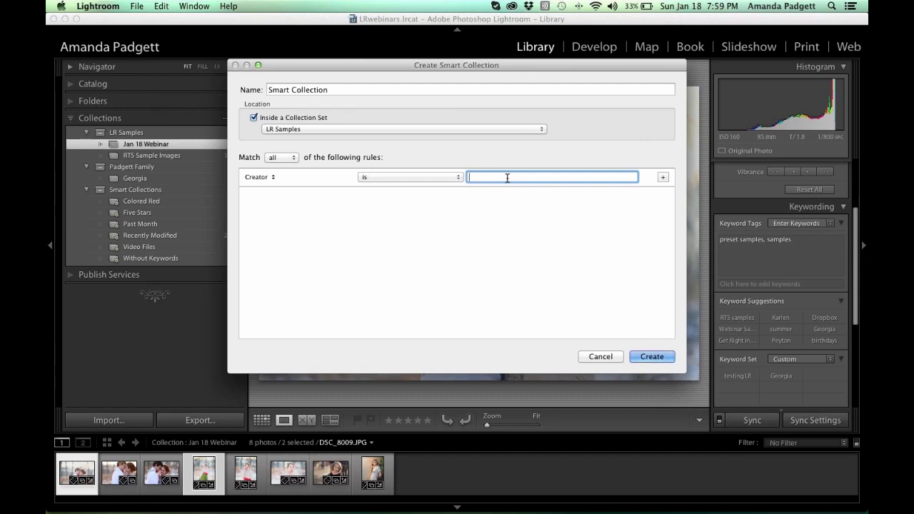
pyautogui.click(441, 179)
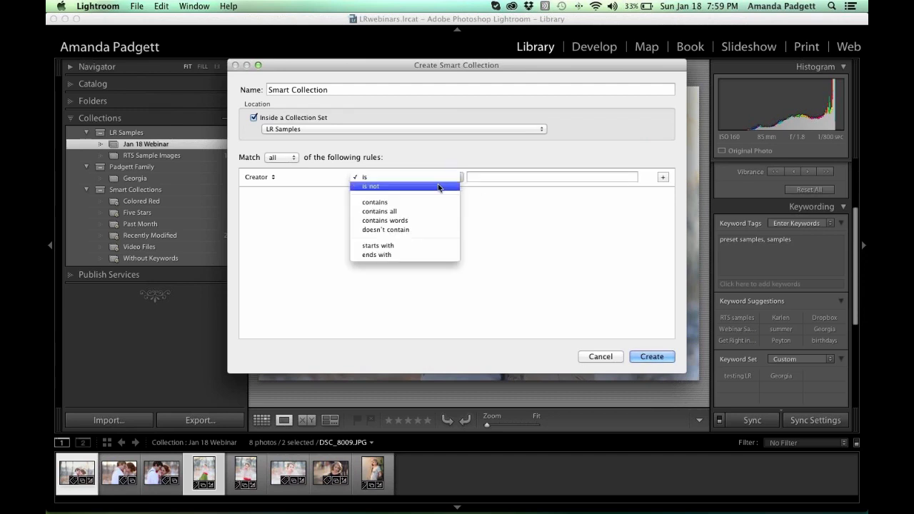
pyautogui.press('Return')
pyautogui.click(498, 177)
pyautogui.write('Amanda')
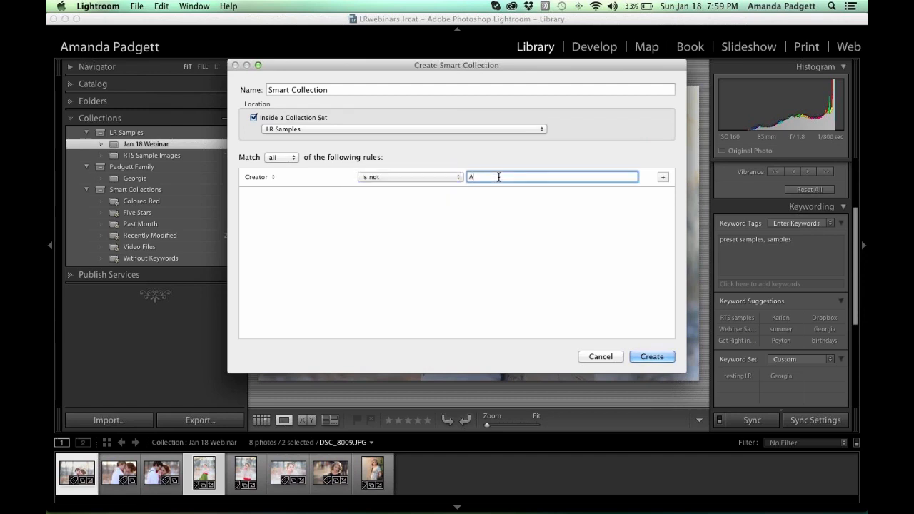
pyautogui.write(' Padgett')
pyautogui.click(650, 356)
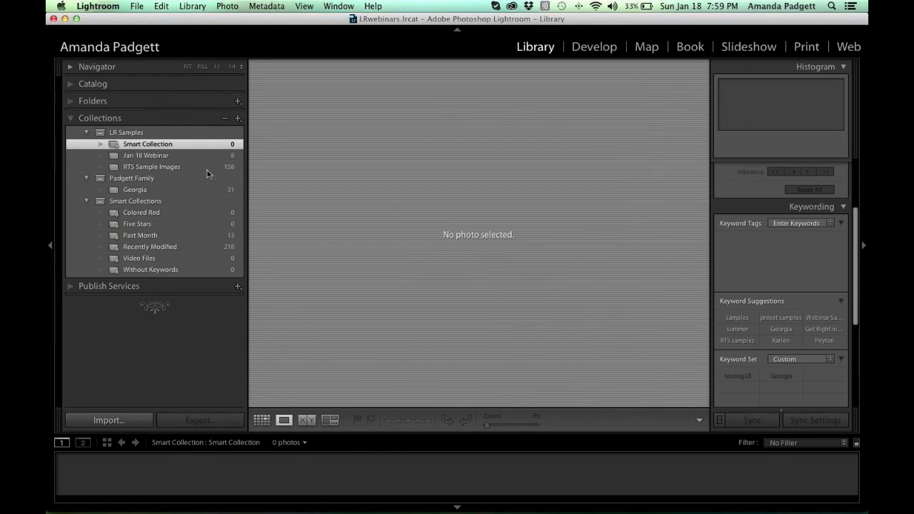
# - Edit the new smart collection's rule so the Creator condition uses "is", and save it
pyautogui.rightClick(152, 143)
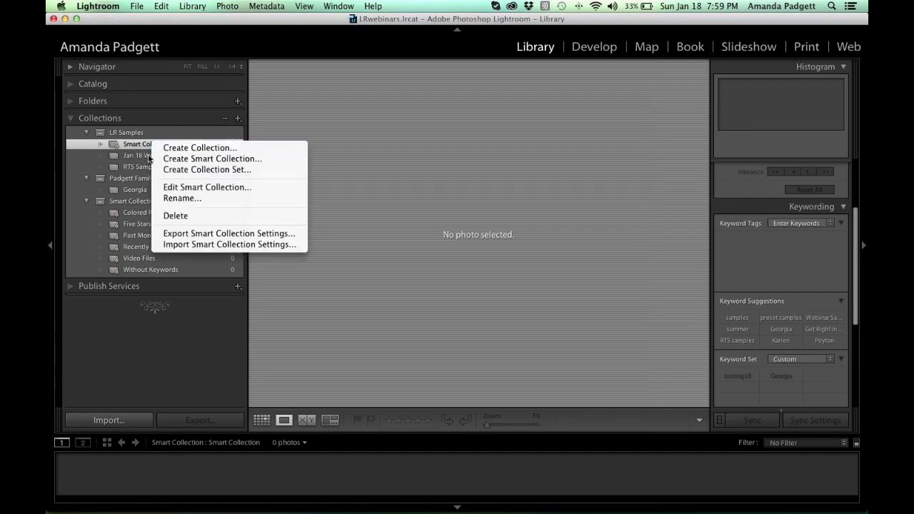
pyautogui.click(171, 186)
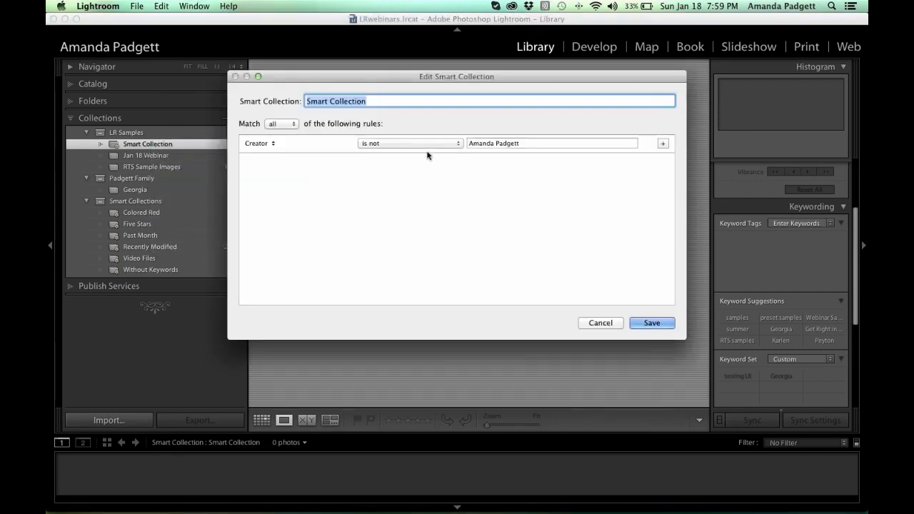
pyautogui.click(426, 144)
pyautogui.click(406, 135)
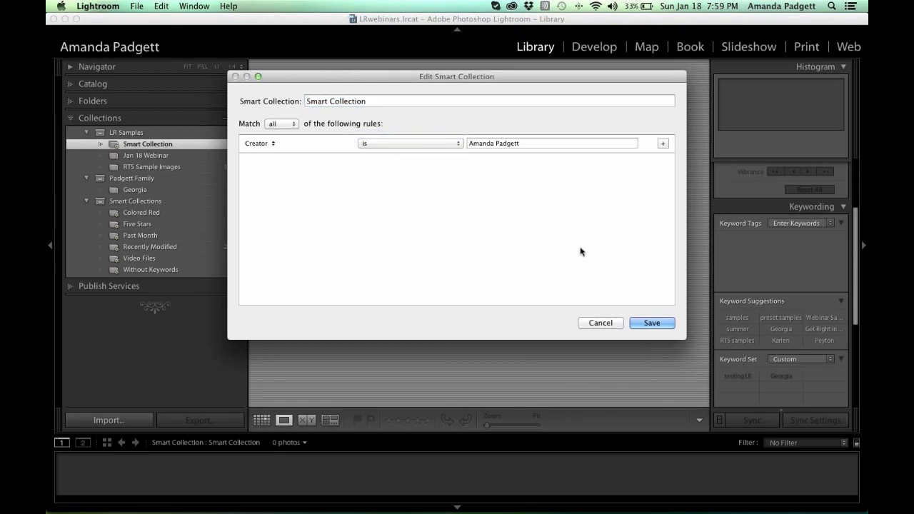
pyautogui.click(654, 322)
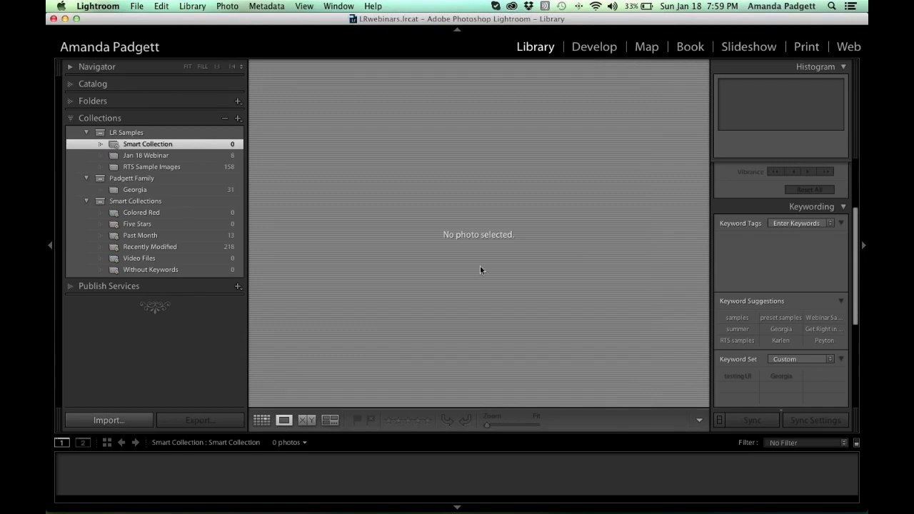
# - Filter All Photographs by the person's name keyword in the Keyword List and examine the selected photo's EXIF metadata
pyautogui.click(92, 83)
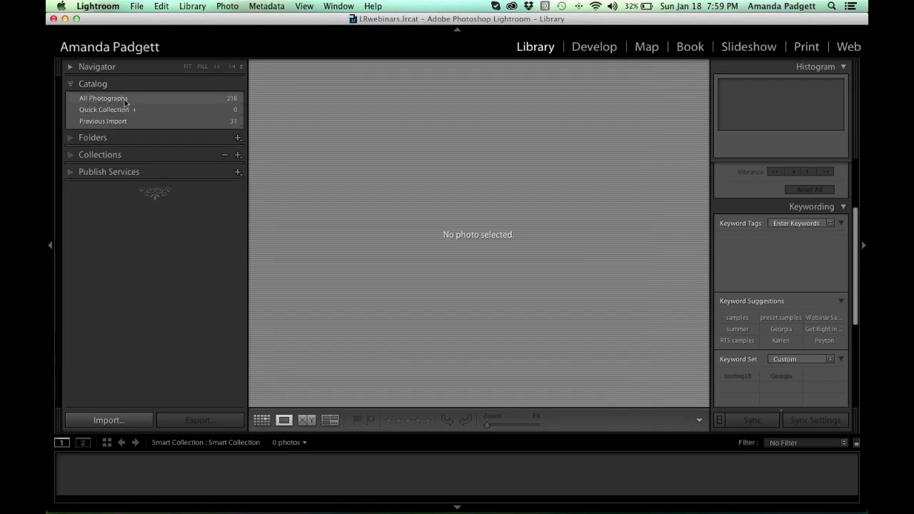
pyautogui.click(143, 100)
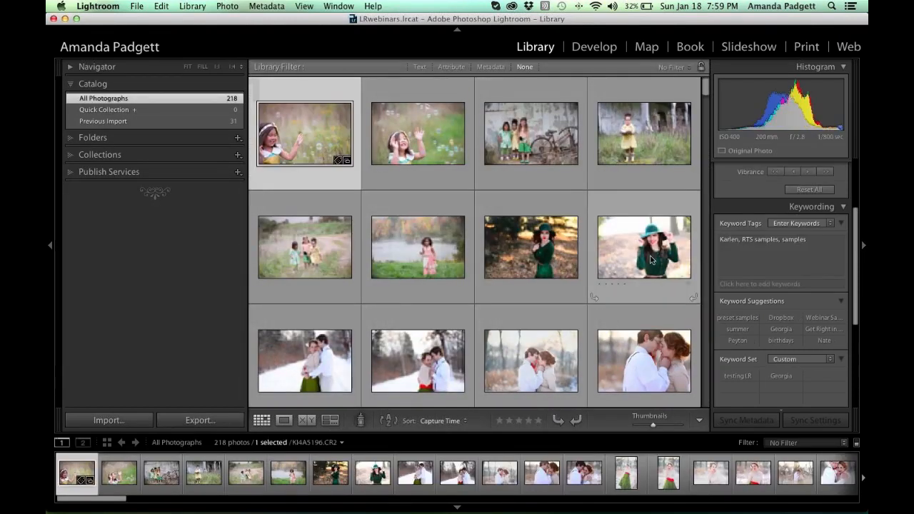
pyautogui.scroll(-3, 625, 263)
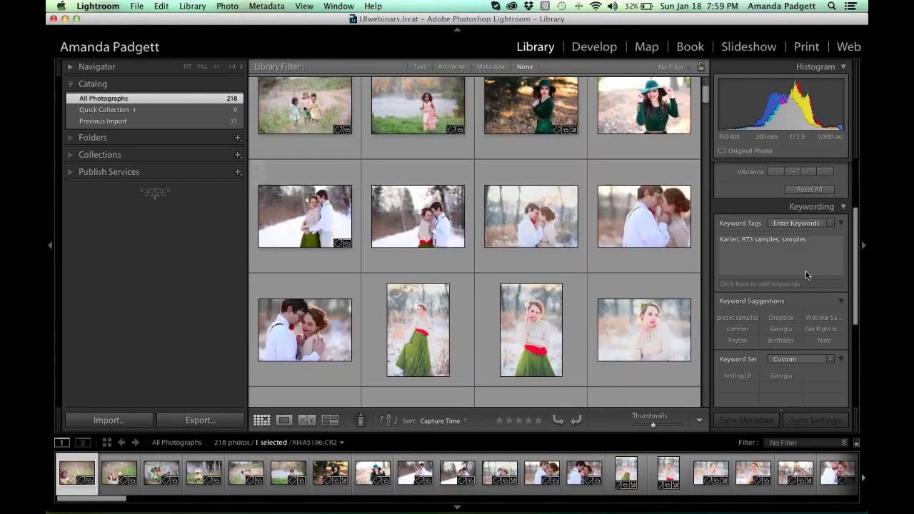
pyautogui.scroll(-5, 805, 275)
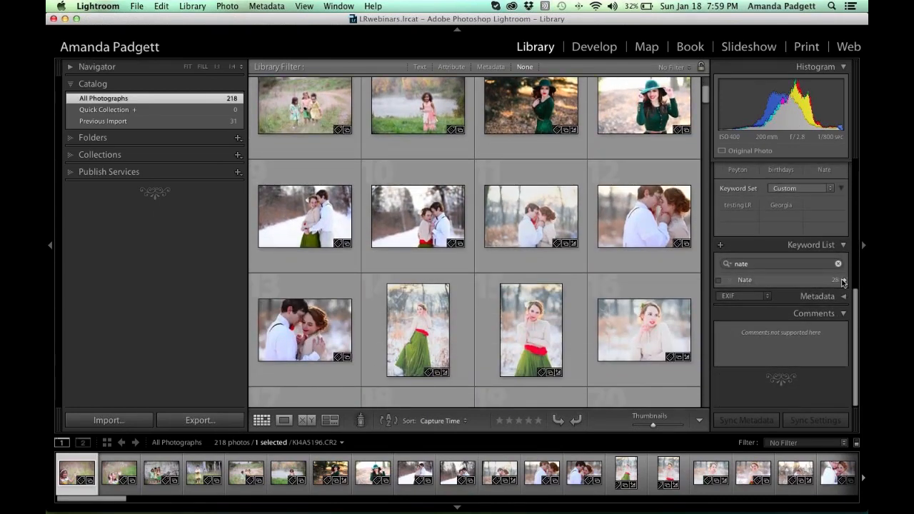
pyautogui.click(843, 281)
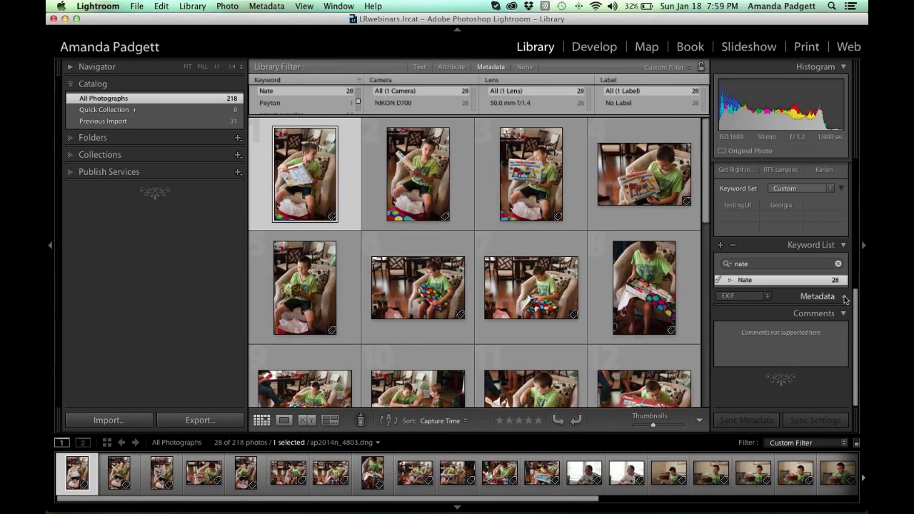
pyautogui.click(845, 298)
pyautogui.scroll(-4, 798, 274)
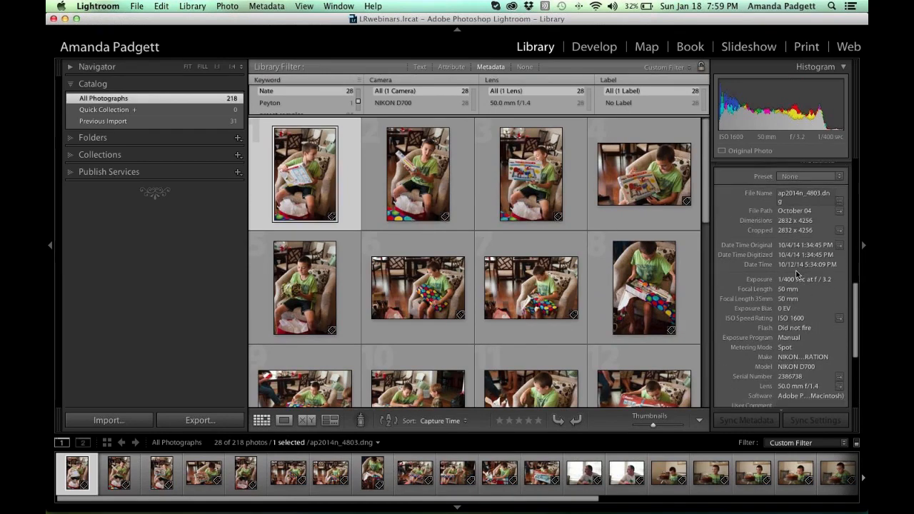
# - Apply the AP Metadata preset to the selected photo and review its remaining EXIF fields
pyautogui.scroll(-2, 798, 274)
pyautogui.scroll(4, 804, 284)
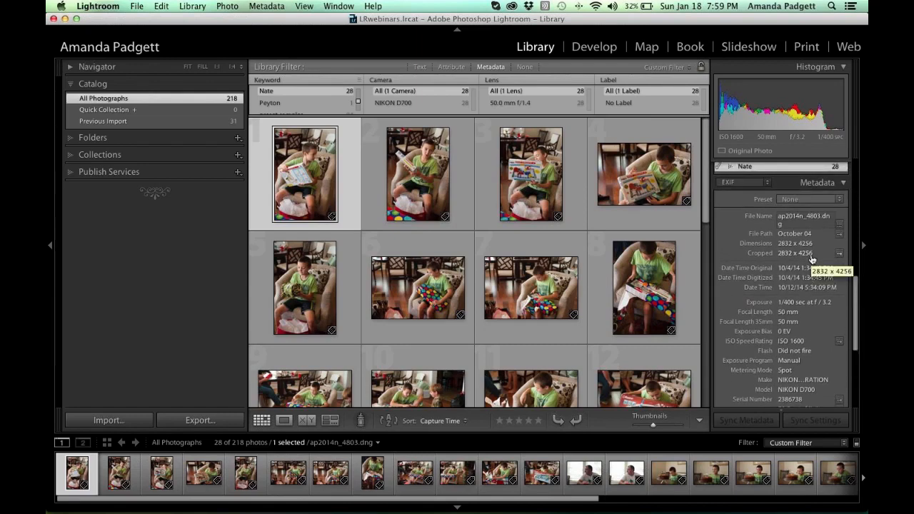
pyautogui.click(808, 199)
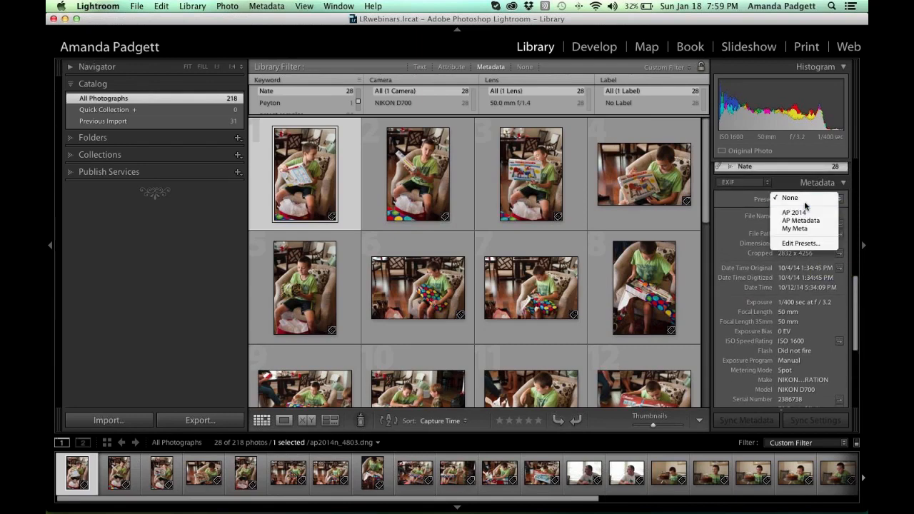
pyautogui.click(803, 221)
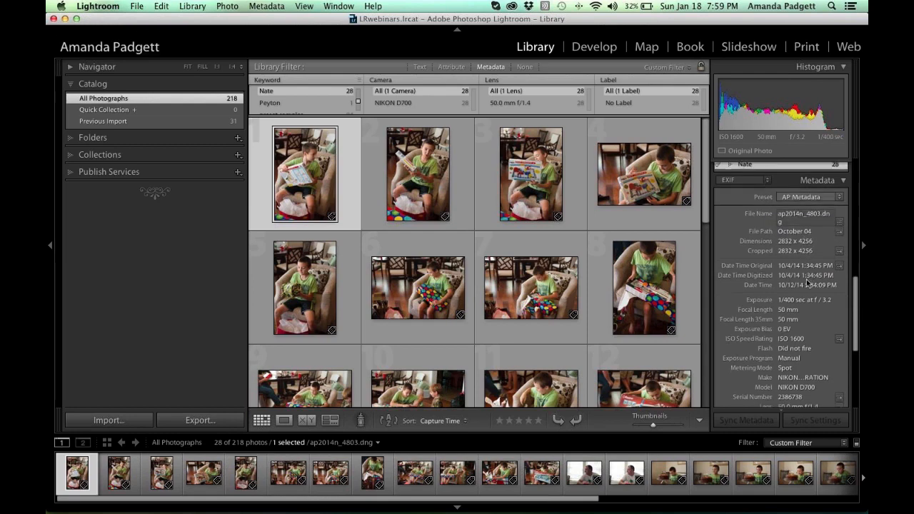
pyautogui.scroll(-5, 806, 283)
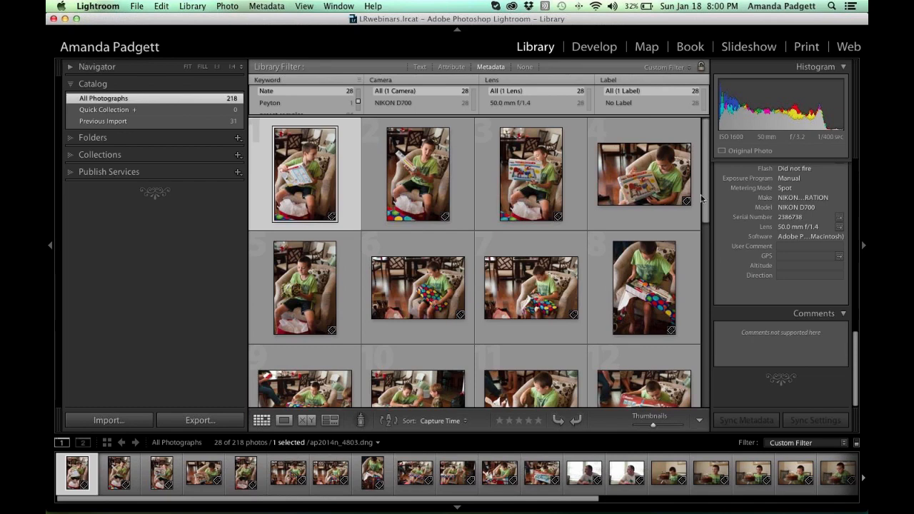
# - Switch to the Develop module and open the Jan 18 Webinar collection in the LR Samples set
pyautogui.click(598, 48)
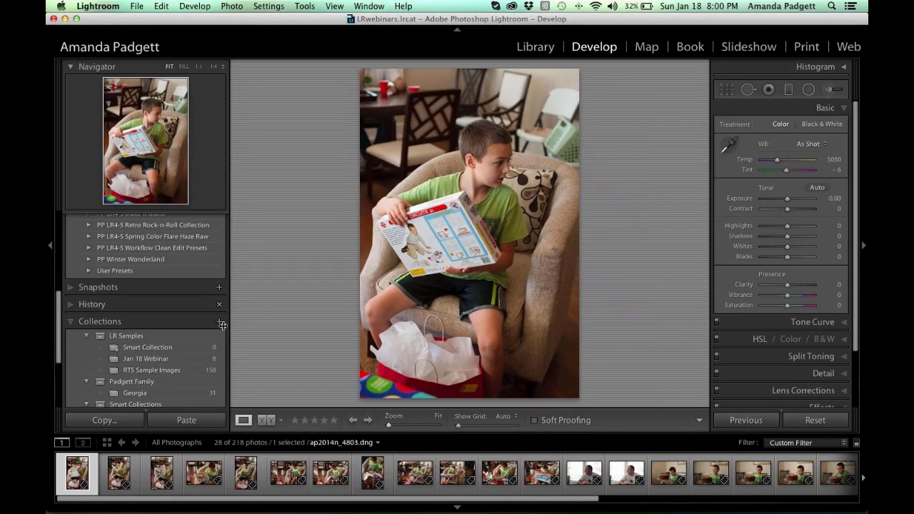
pyautogui.scroll(-1, 143, 323)
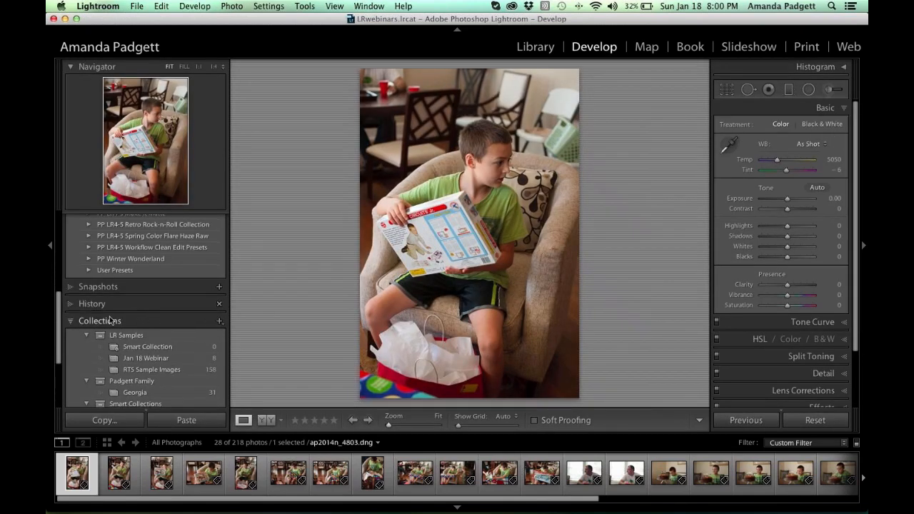
pyautogui.scroll(-5, 143, 323)
pyautogui.click(178, 279)
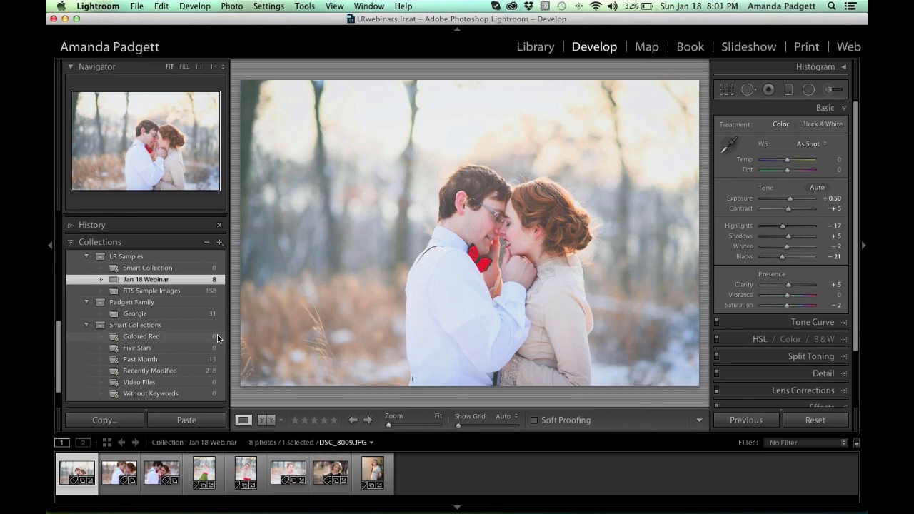
# - Show the photo's edit history, and expand the PP Winter Wonderland folder among the develop presets
pyautogui.click(87, 226)
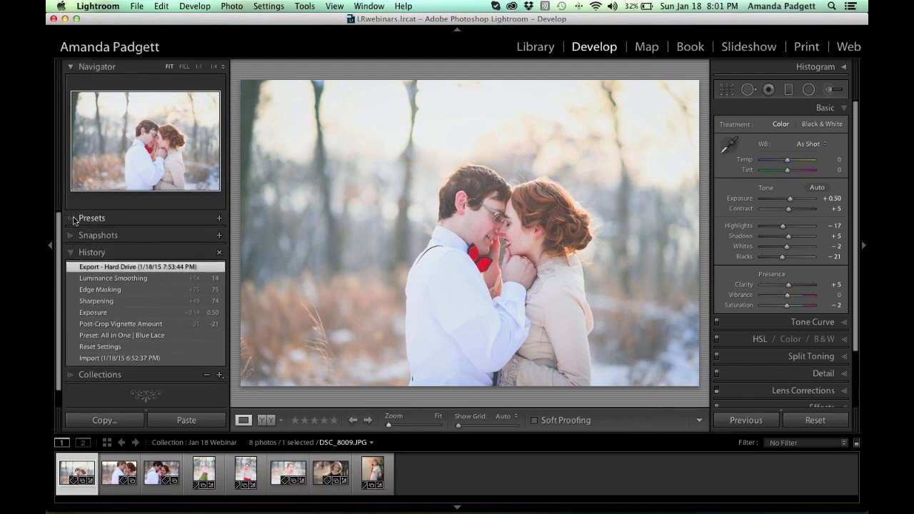
pyautogui.click(80, 219)
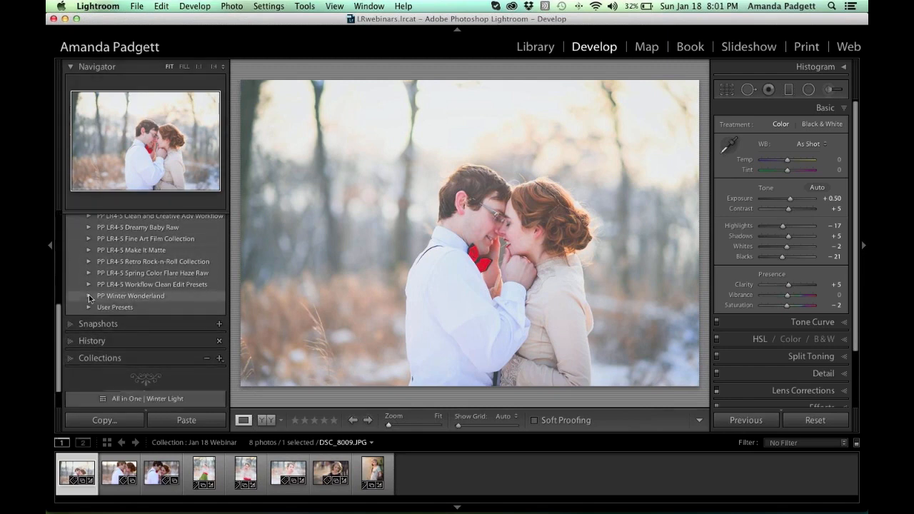
pyautogui.click(88, 294)
pyautogui.scroll(-2, 170, 286)
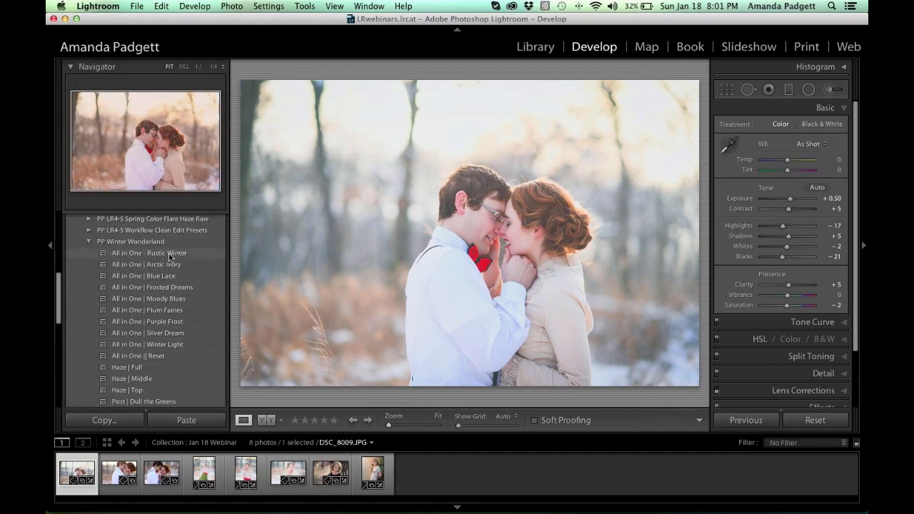
# - Try the All in One presets Purple Frost, Silver Dream and Winter Light on the photo of the couple
pyautogui.click(179, 323)
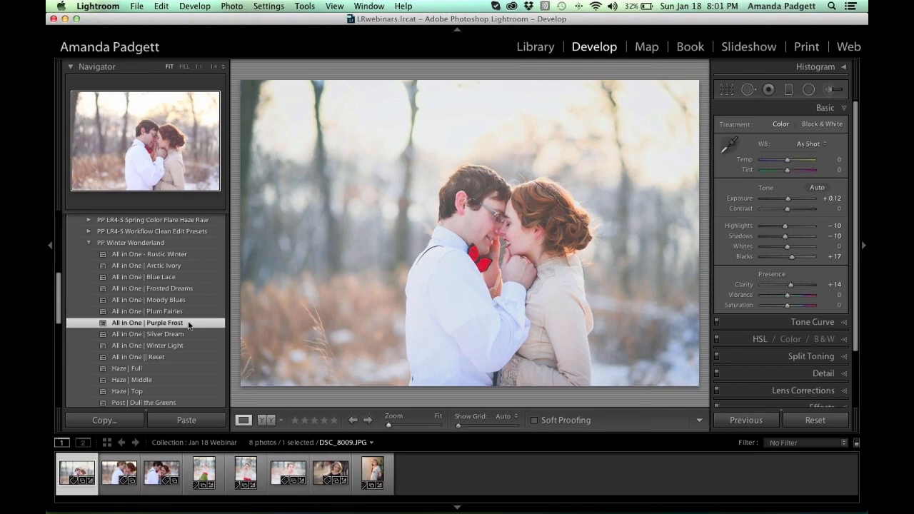
pyautogui.click(182, 334)
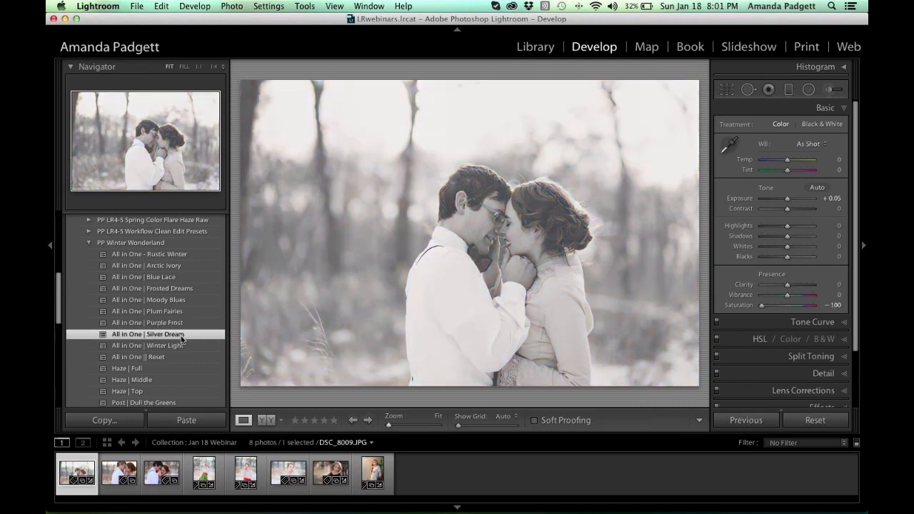
pyautogui.click(182, 345)
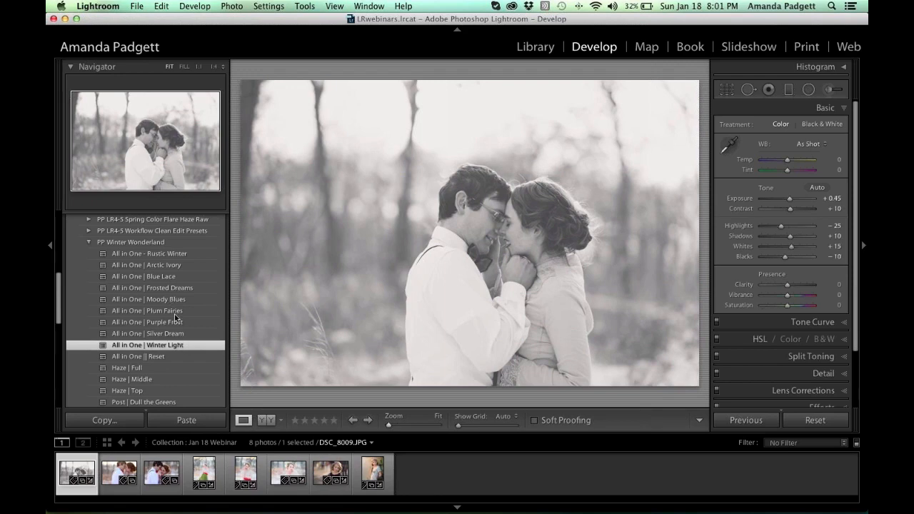
pyautogui.scroll(-1, 153, 273)
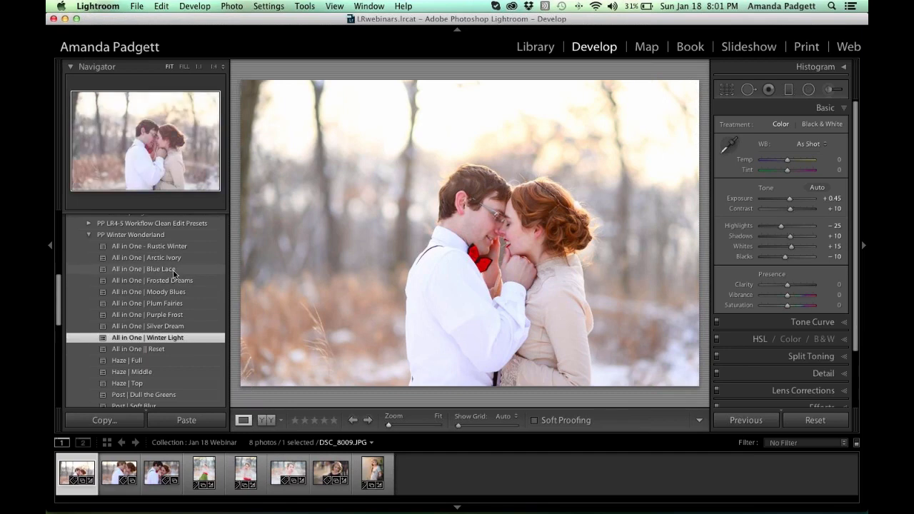
# - Reset the look with All in One || Reset, and layer the All in One | Blue Lace and Haze | Full presets
pyautogui.click(160, 349)
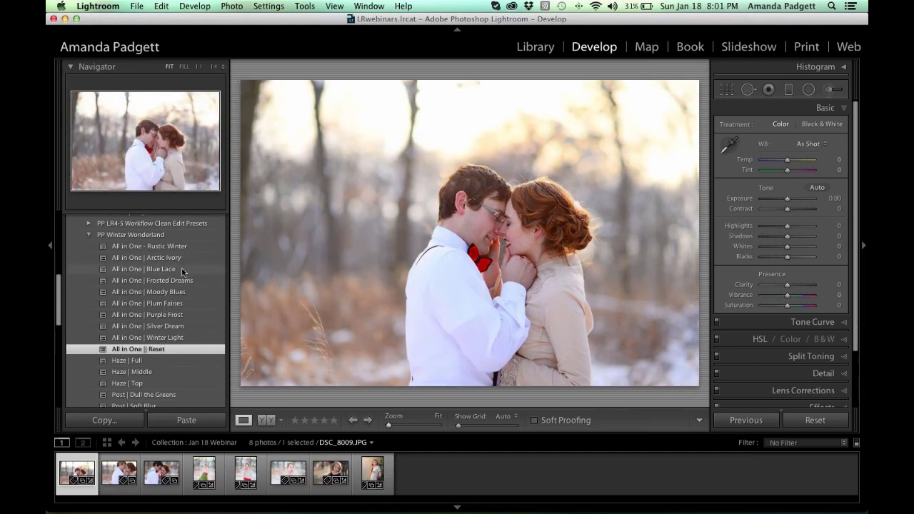
pyautogui.click(182, 269)
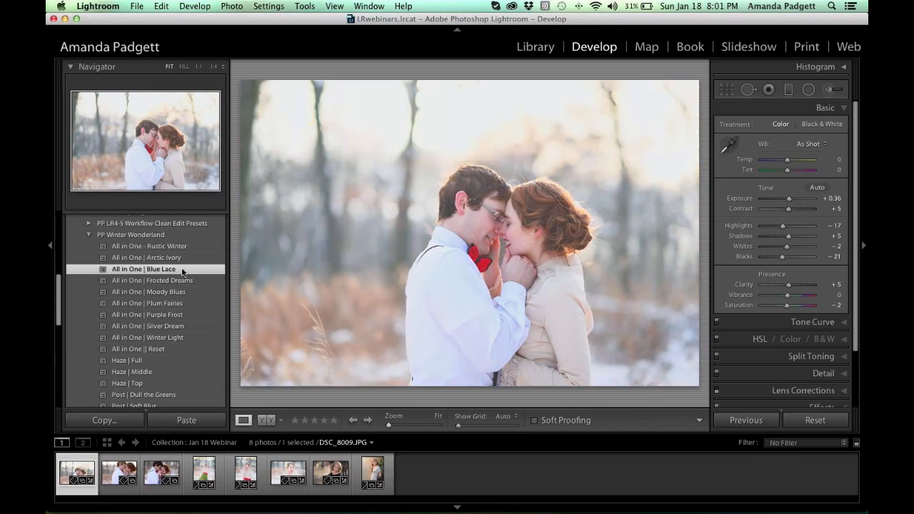
pyautogui.scroll(-4, 182, 270)
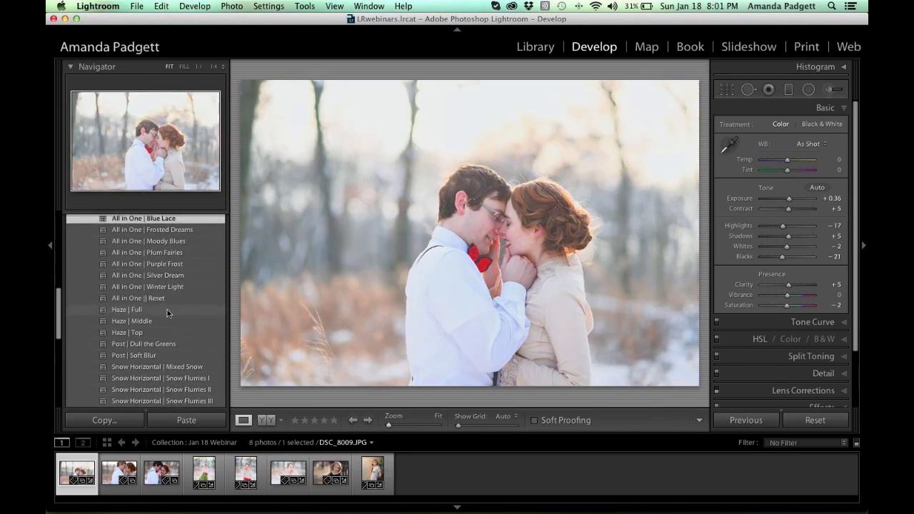
pyautogui.click(167, 309)
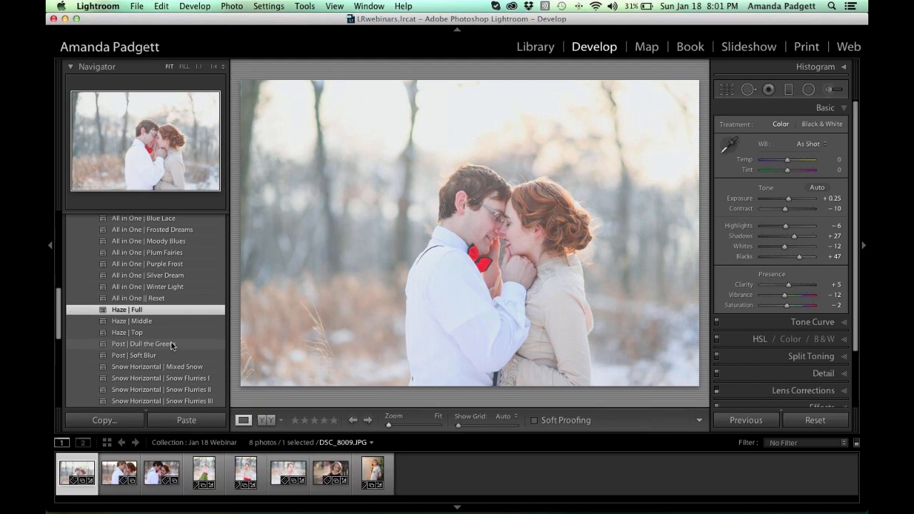
# - Try the Snow Horizontal | Mixed Snow preset on the photo and replace it with Snow Horizontal | Snow Flurries I
pyautogui.scroll(-1, 171, 346)
pyautogui.scroll(-3, 175, 346)
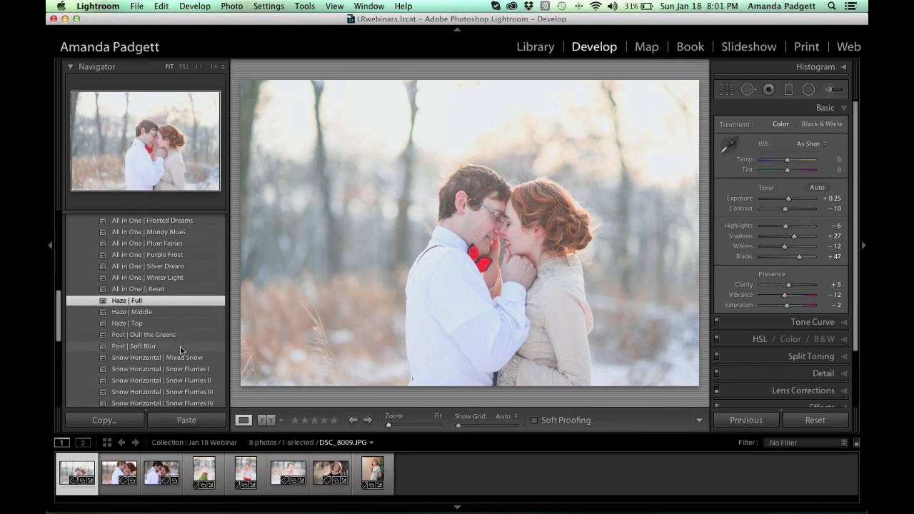
pyautogui.scroll(-4, 180, 350)
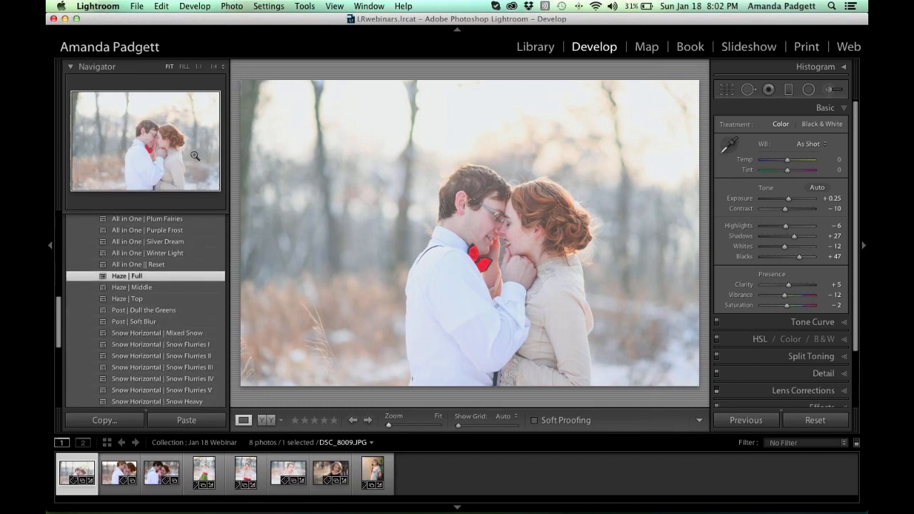
pyautogui.click(188, 333)
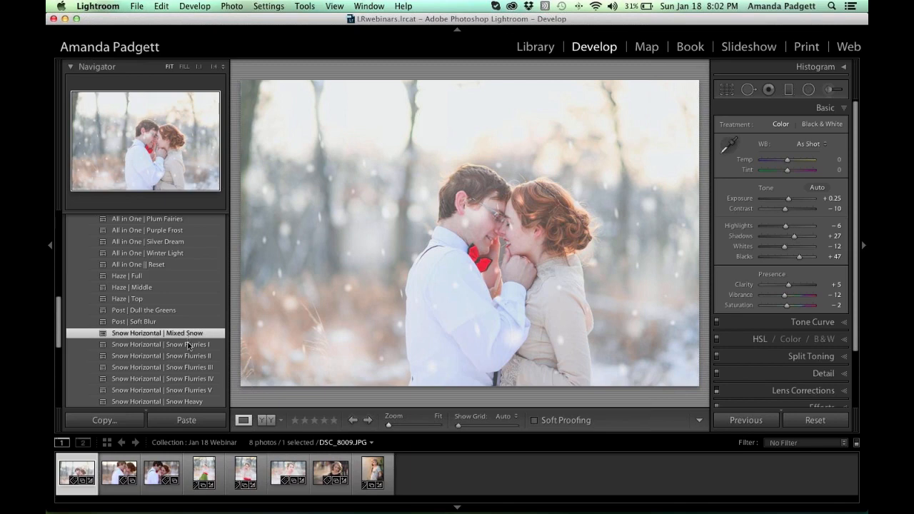
pyautogui.click(189, 345)
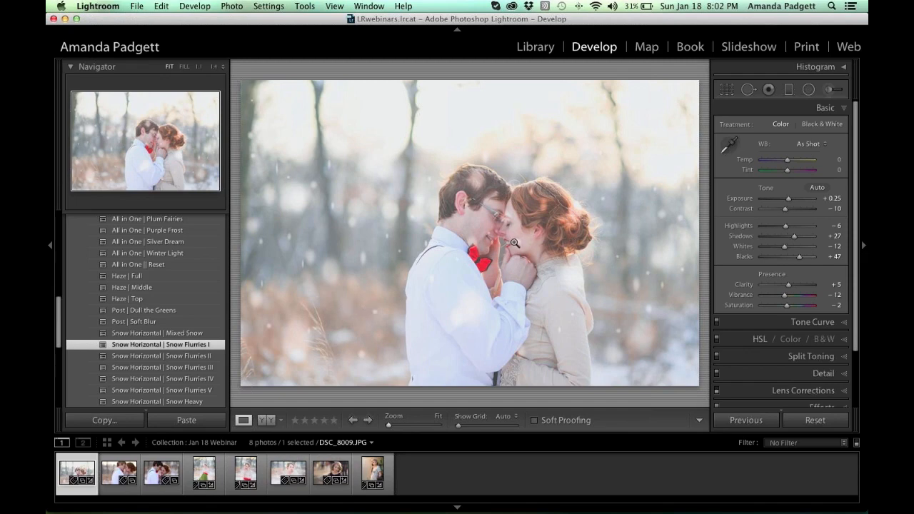
# - Activate the Radial Filter, and set Show Edit Pins to Never and back to Auto
pyautogui.click(808, 89)
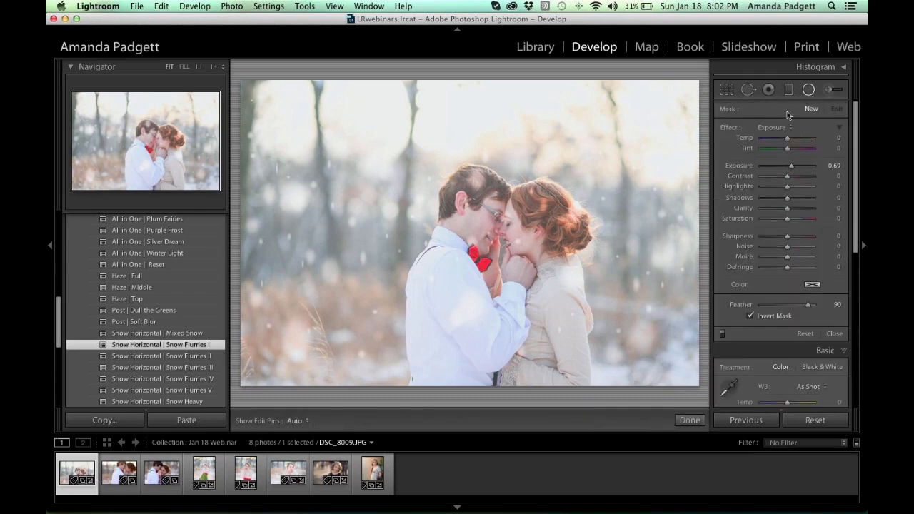
pyautogui.moveTo(574, 272)
pyautogui.click(305, 421)
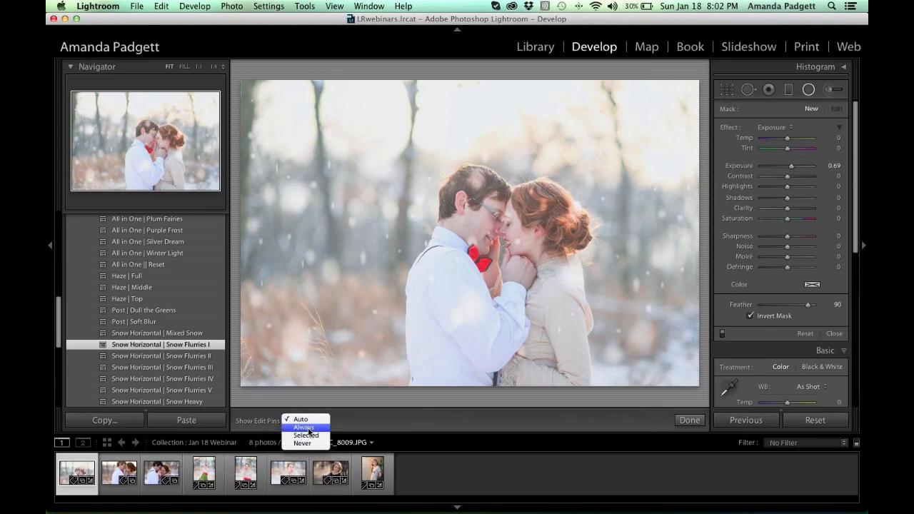
pyautogui.click(300, 445)
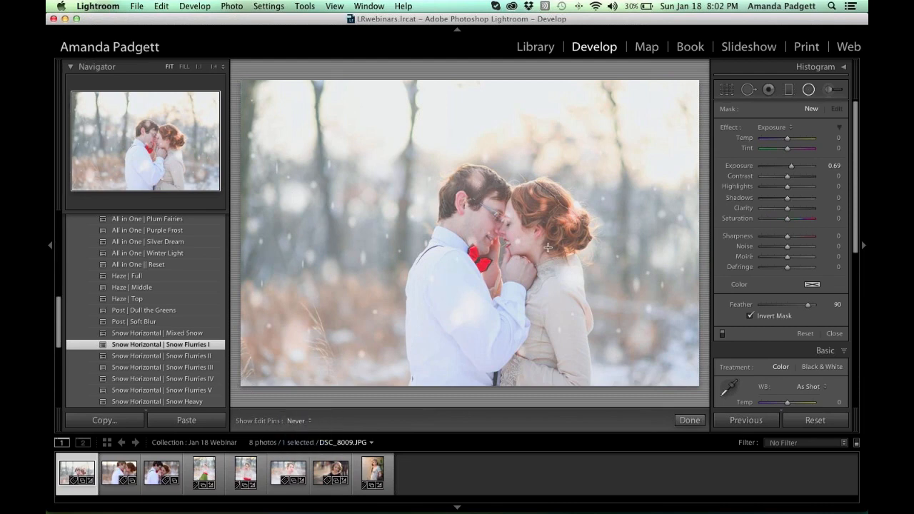
pyautogui.click(305, 421)
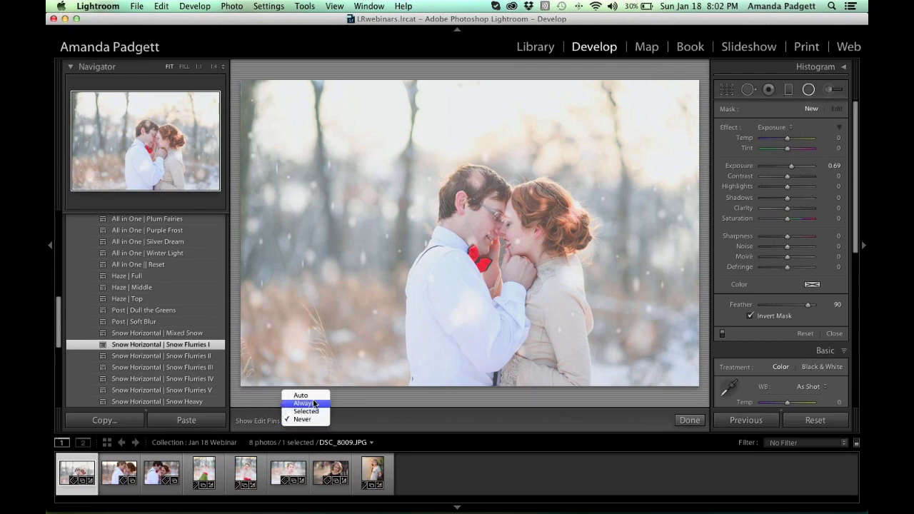
pyautogui.click(316, 396)
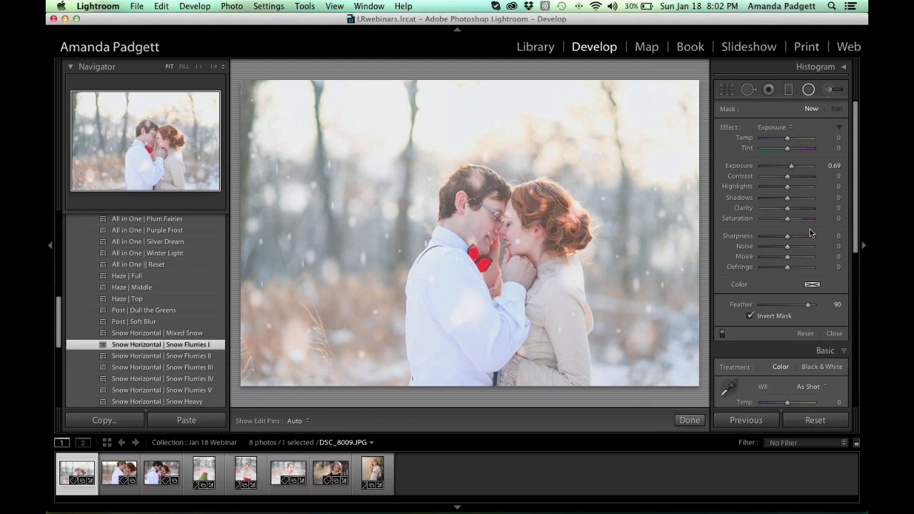
# - Delete the radial-filter snowflakes over the couple's faces and the man's hair, and finish the Radial Filter edit
pyautogui.click(518, 242)
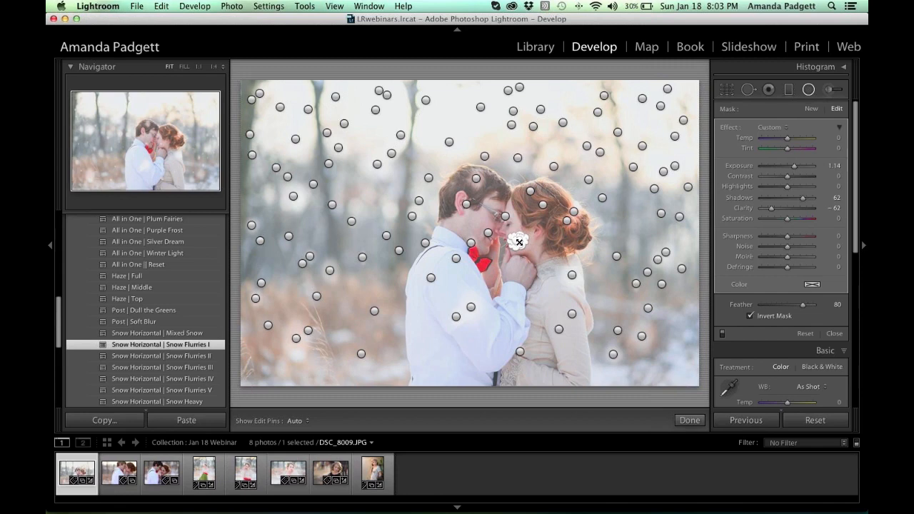
pyautogui.press('Delete')
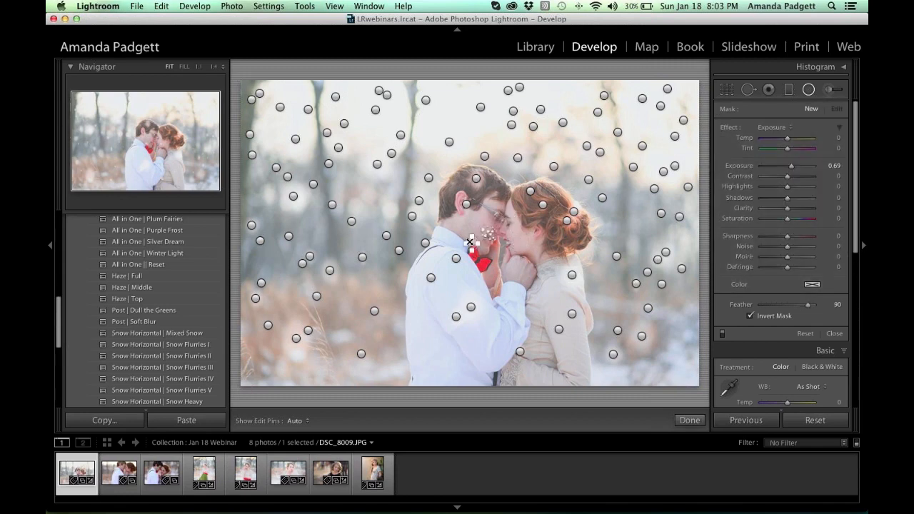
pyautogui.click(476, 178)
pyautogui.press('Delete')
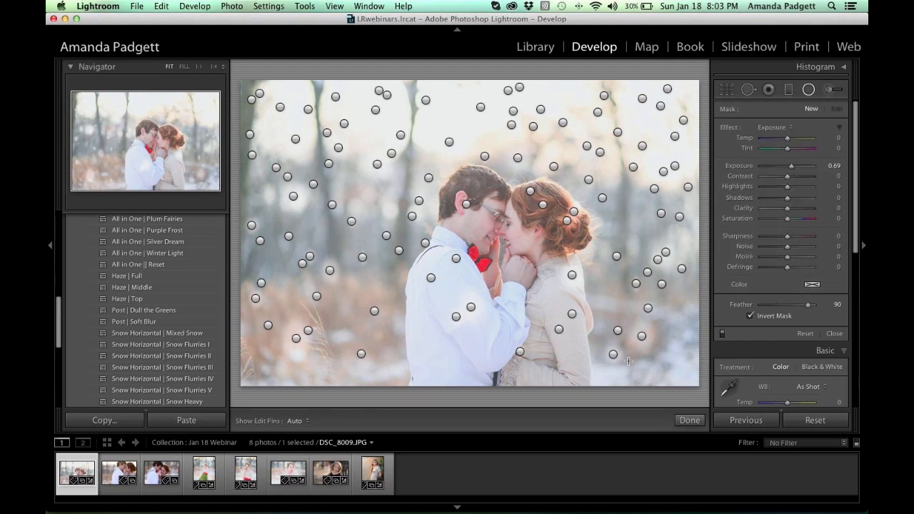
pyautogui.click(689, 419)
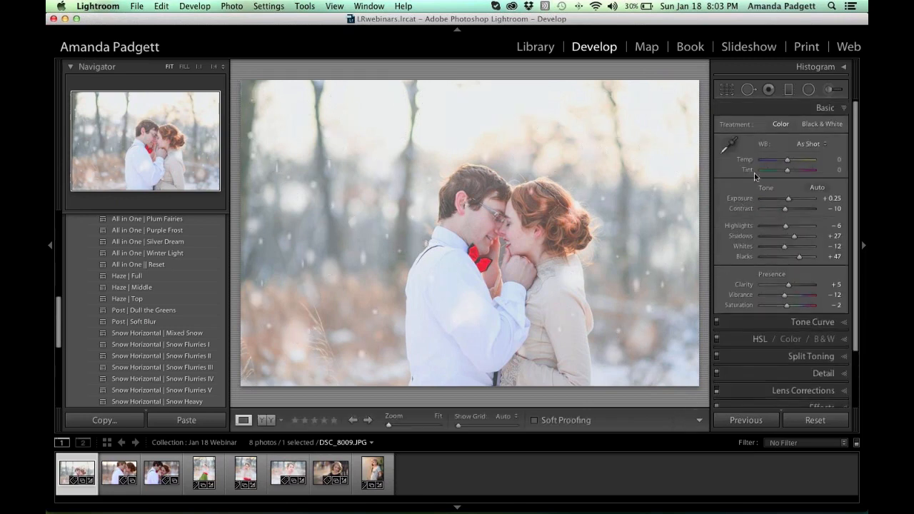
# - Activate the Adjustment Brush and load the Winter | Snow 1 effect preset
pyautogui.click(838, 95)
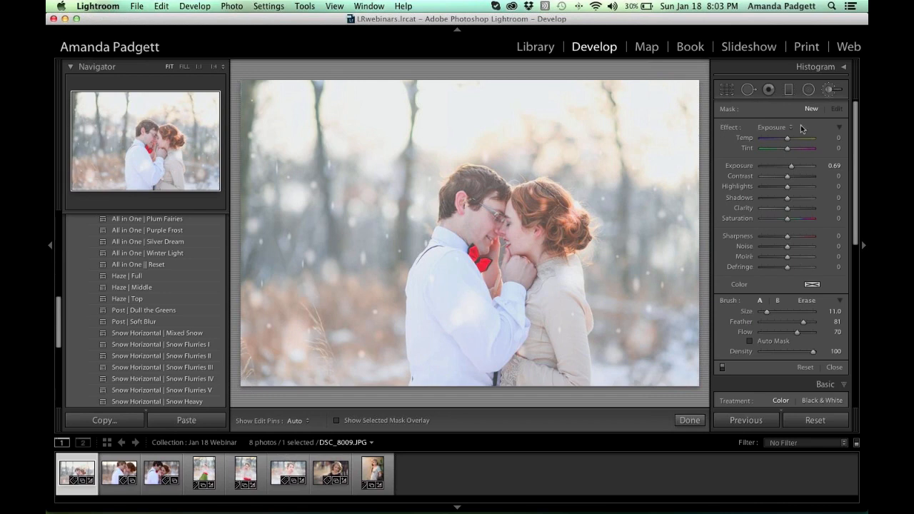
pyautogui.click(776, 128)
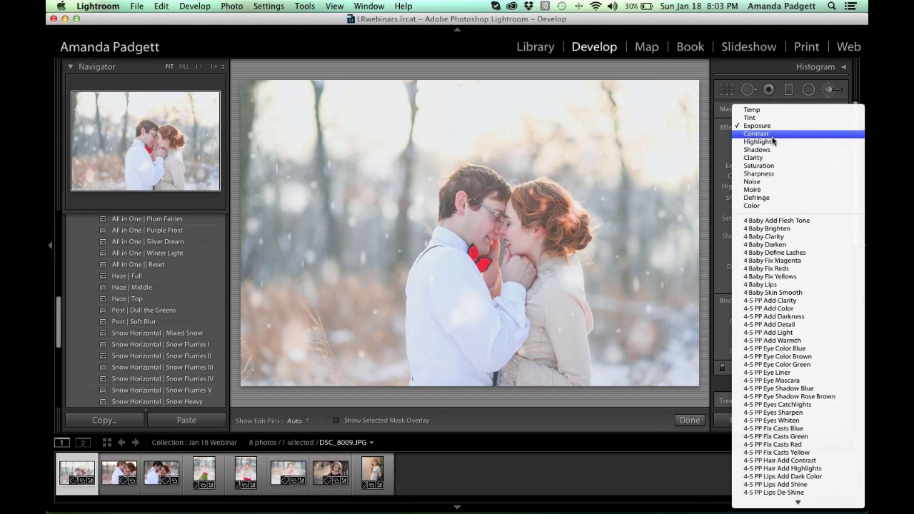
pyautogui.click(773, 142)
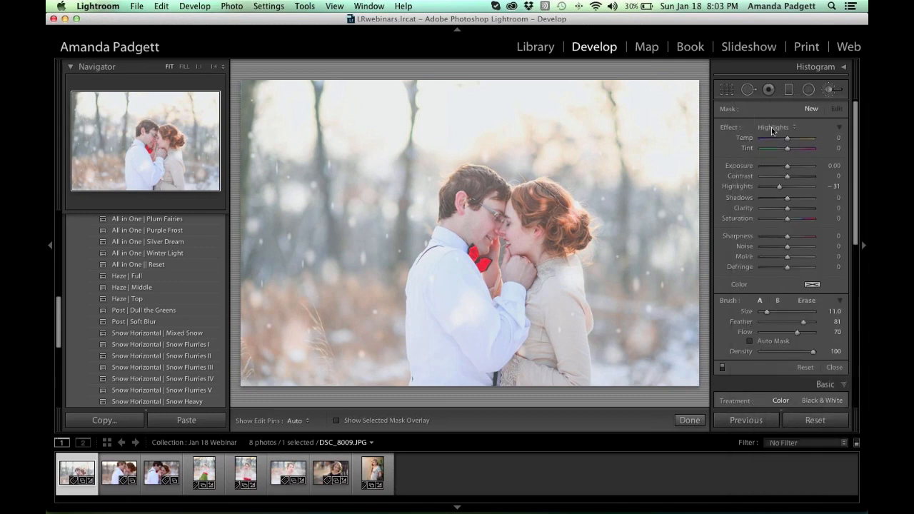
pyautogui.click(773, 127)
pyautogui.scroll(-10, 771, 127)
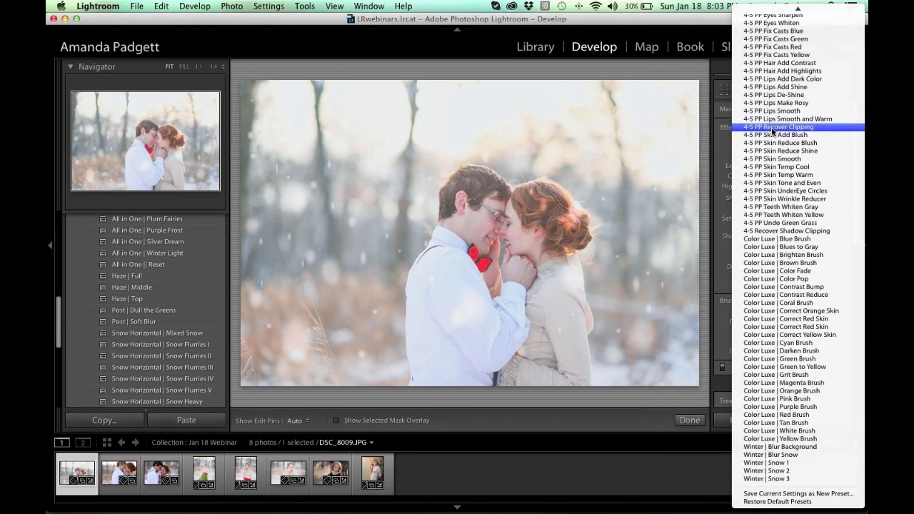
pyautogui.click(800, 464)
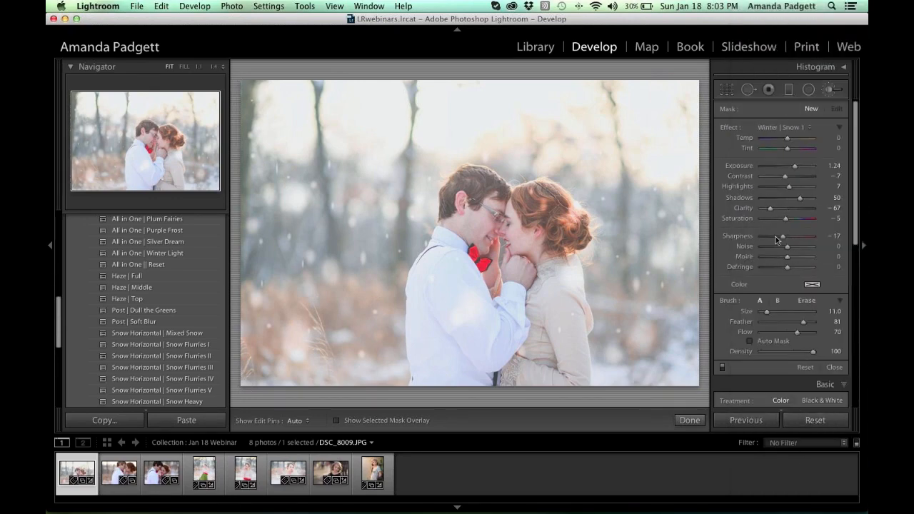
# - Set the brush to Feather 88, Flow 100 and Size 8, and paint a snowflake in the background beside the woman
pyautogui.moveTo(803, 323); pyautogui.dragTo(814, 332)
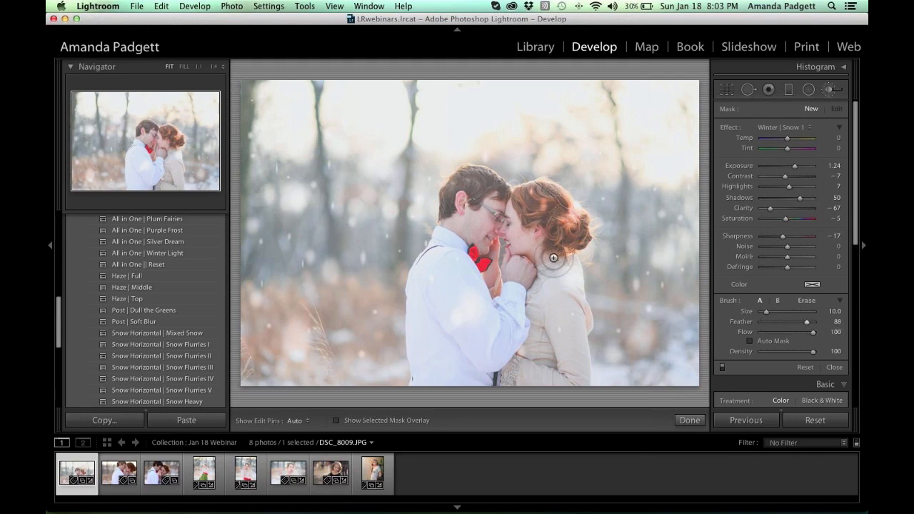
pyautogui.press('[')
pyautogui.press('[')
pyautogui.moveTo(601, 288); pyautogui.dragTo(669, 287)
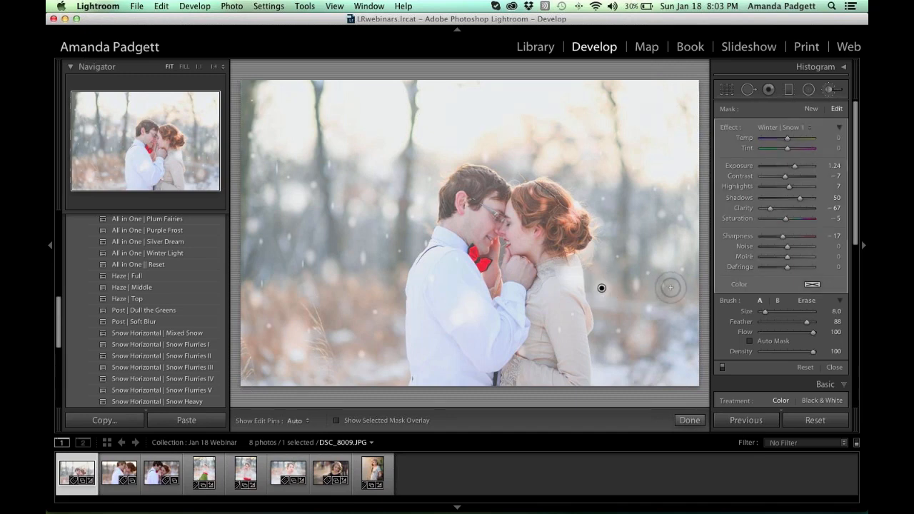
# - Reduce the brush to Size 1 with Feather 36, and dab tiny snowflakes onto the background around the couple
pyautogui.press('[')
pyautogui.moveTo(805, 322); pyautogui.dragTo(779, 321)
pyautogui.press('[')
pyautogui.press('[')
pyautogui.press('[')
pyautogui.press('[')
pyautogui.press('[')
pyautogui.press('[')
pyautogui.press('h')
pyautogui.press('h')
pyautogui.click(383, 257)
pyautogui.click(370, 279)
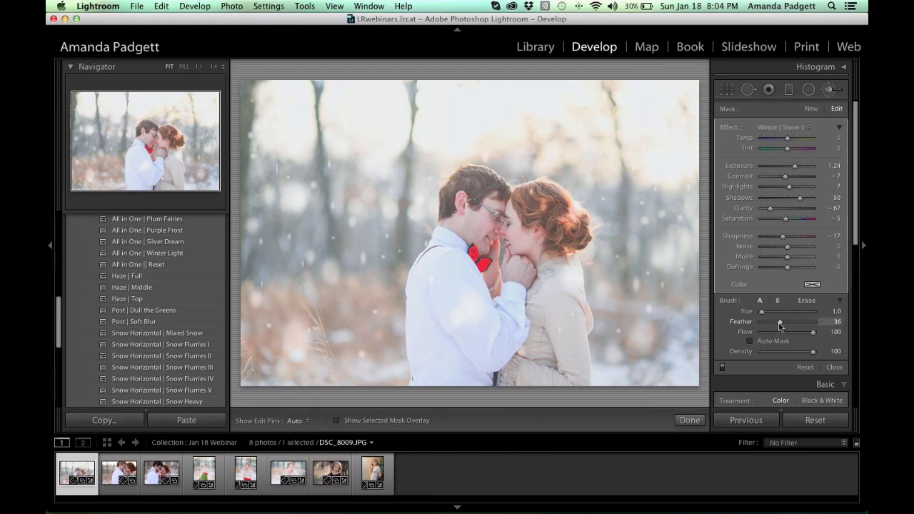
# - Set the brush Feather to 80, and paint larger snowflakes at sizes 7 and 17 in the background behind the man
pyautogui.moveTo(779, 322); pyautogui.dragTo(802, 323)
pyautogui.press('h')
pyautogui.scroll(6, 364, 253)
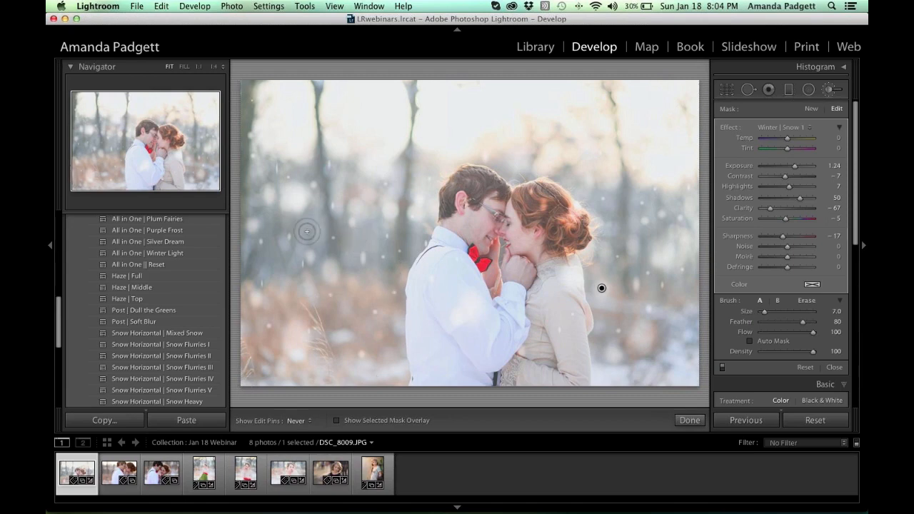
pyautogui.scroll(10, 349, 273)
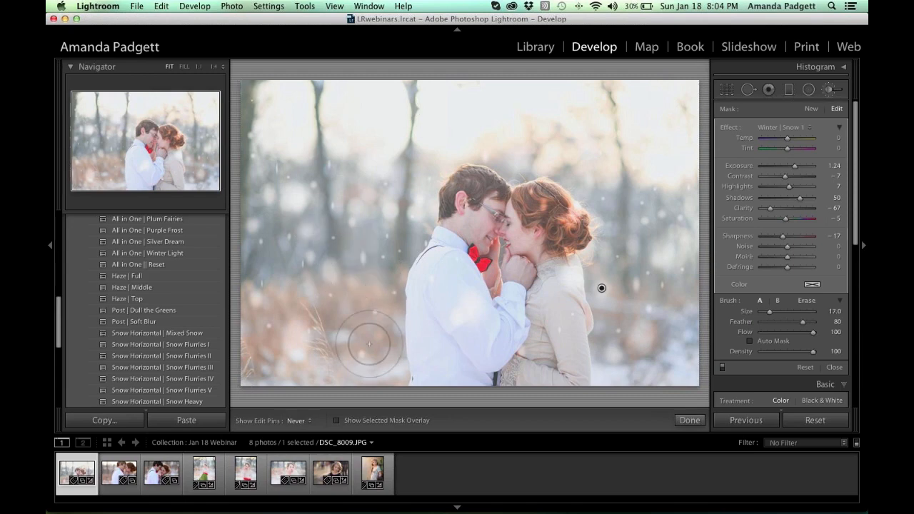
pyautogui.press('h')
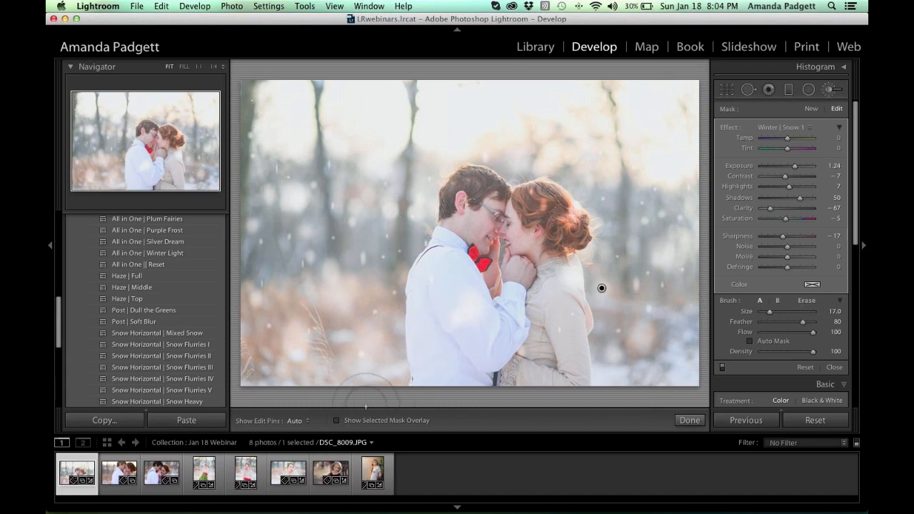
# - Show the selected mask overlay, erase the two biggest painted snowflakes over the grass, and finish the brush edit
pyautogui.click(336, 420)
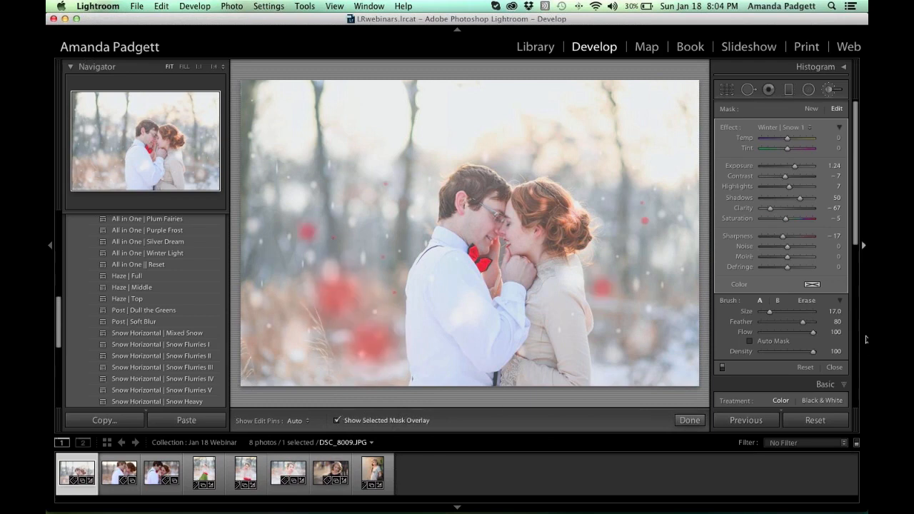
pyautogui.click(814, 302)
pyautogui.scroll(1, 389, 344)
pyautogui.moveTo(369, 346)
pyautogui.mouseDown()
pyautogui.moveTo(365, 354)
pyautogui.moveTo(361, 317)
pyautogui.moveTo(330, 282)
pyautogui.moveTo(320, 320)
pyautogui.mouseUp()
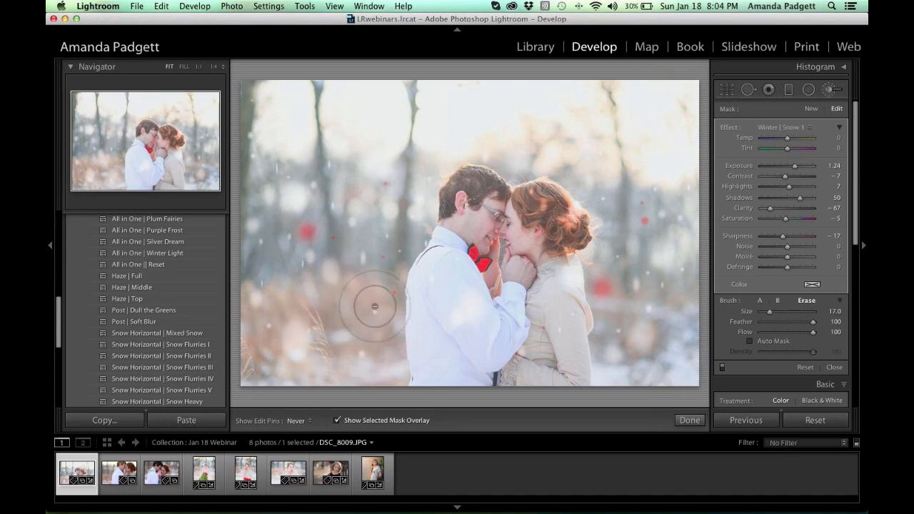
pyautogui.press('h')
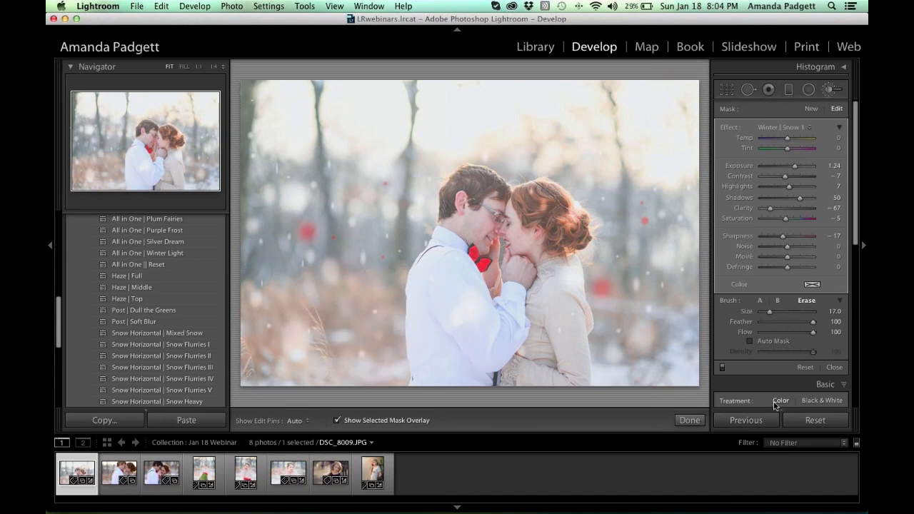
pyautogui.click(690, 421)
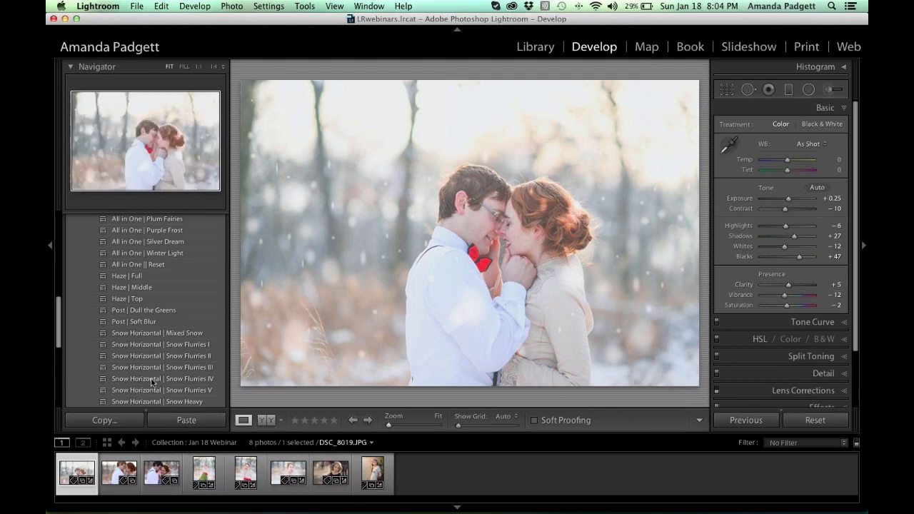
# - On the green-skirt portrait DSC_8021, layer the All in One | Plum Fairies, Haze | Full and Snow Vertical | Snow Flurries III presets
pyautogui.scroll(-3, 170, 358)
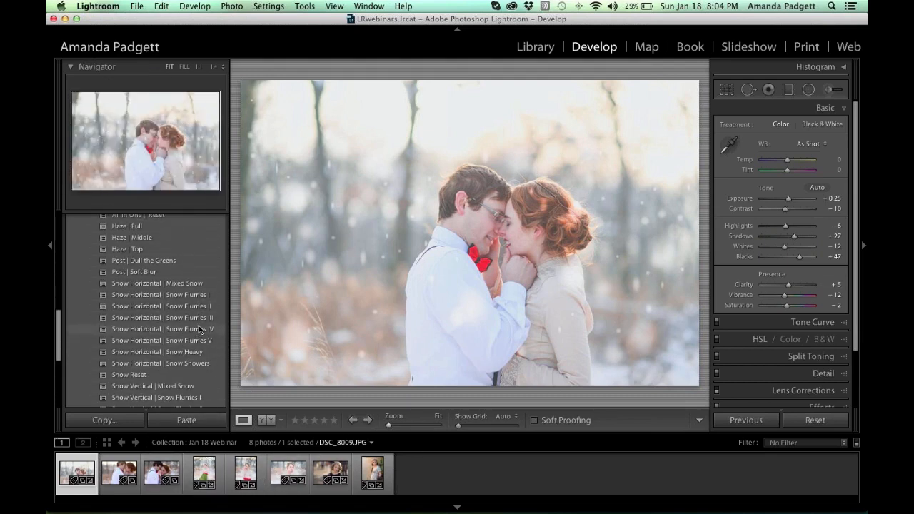
pyautogui.scroll(-2, 200, 335)
pyautogui.click(199, 476)
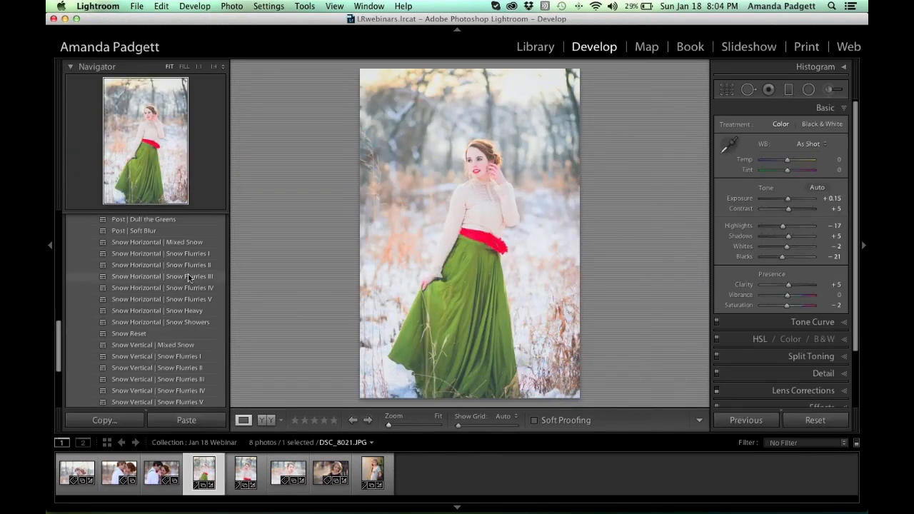
pyautogui.scroll(7, 190, 278)
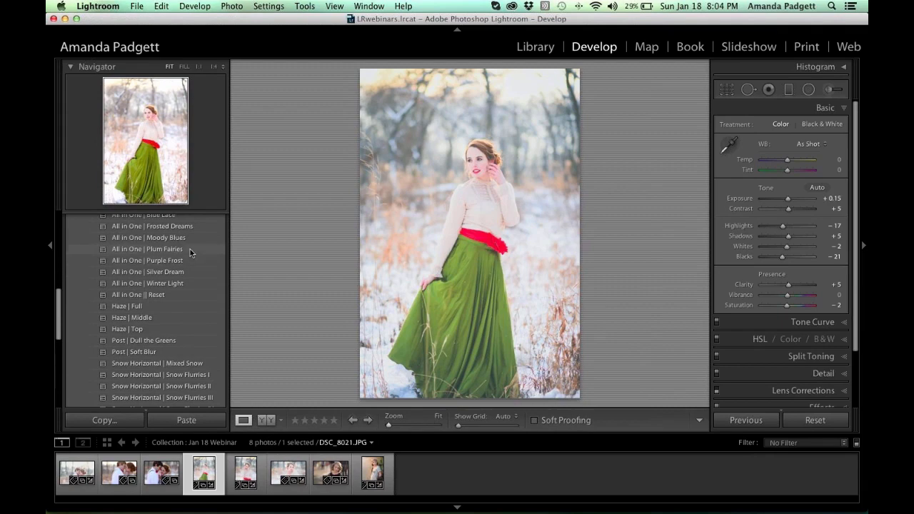
pyautogui.click(190, 249)
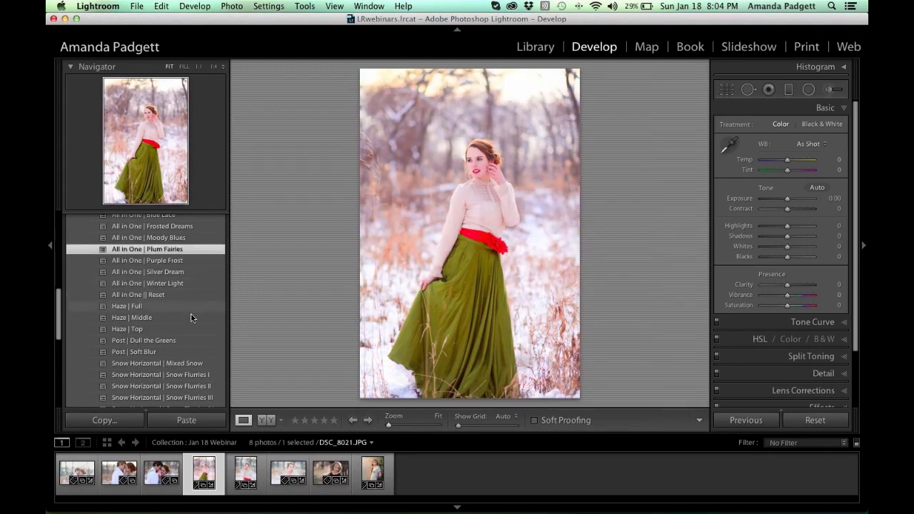
pyautogui.click(191, 308)
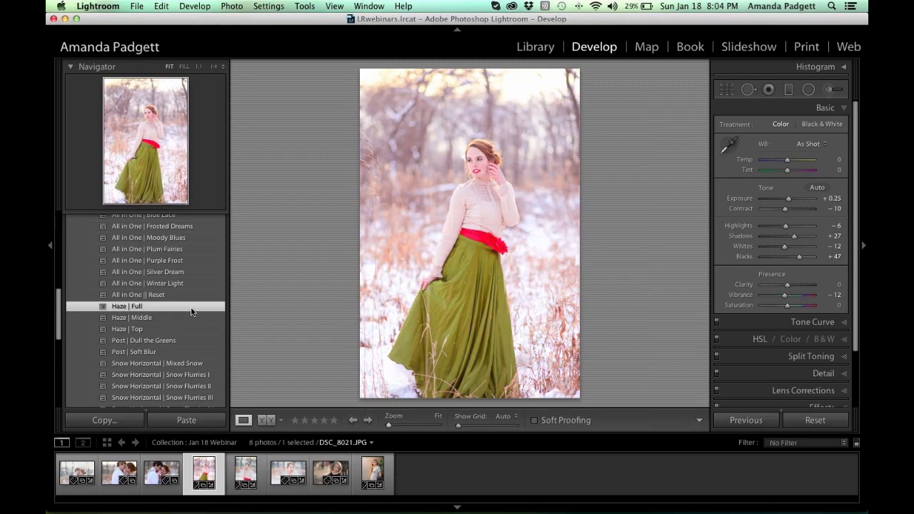
pyautogui.scroll(-5, 191, 311)
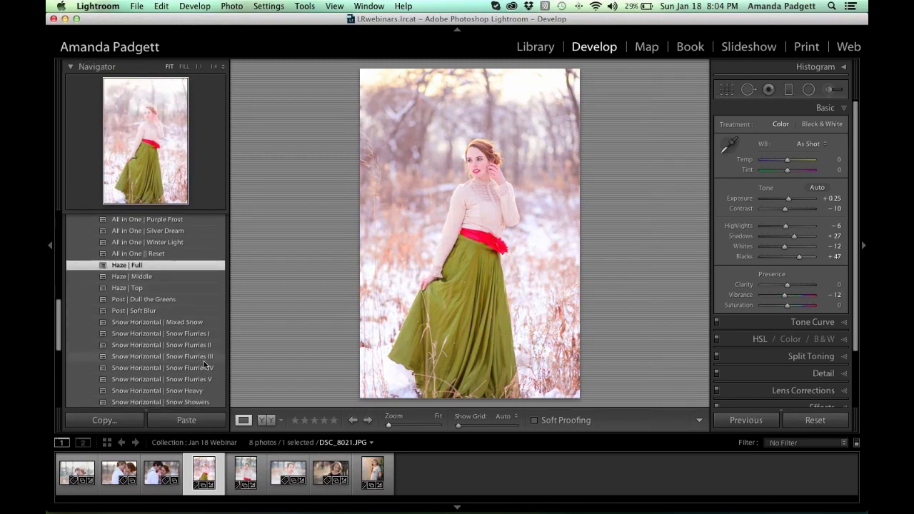
pyautogui.scroll(-1, 204, 361)
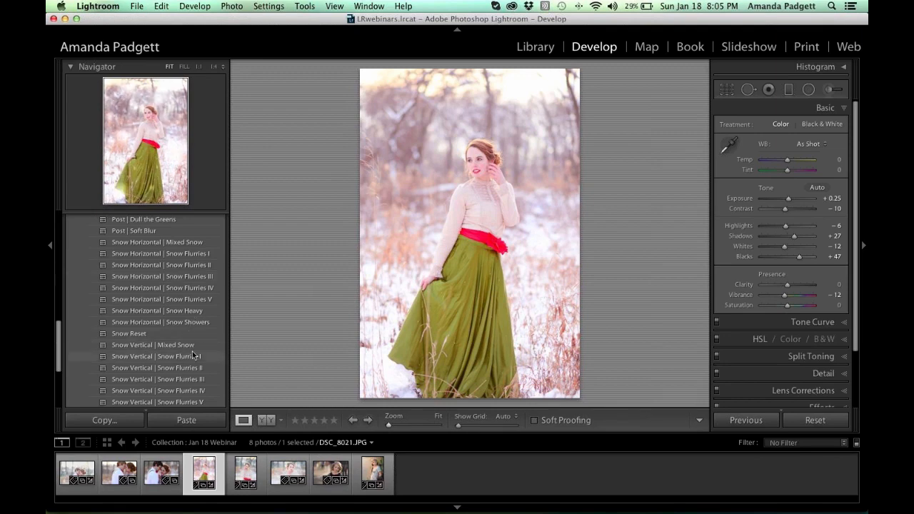
pyautogui.click(195, 381)
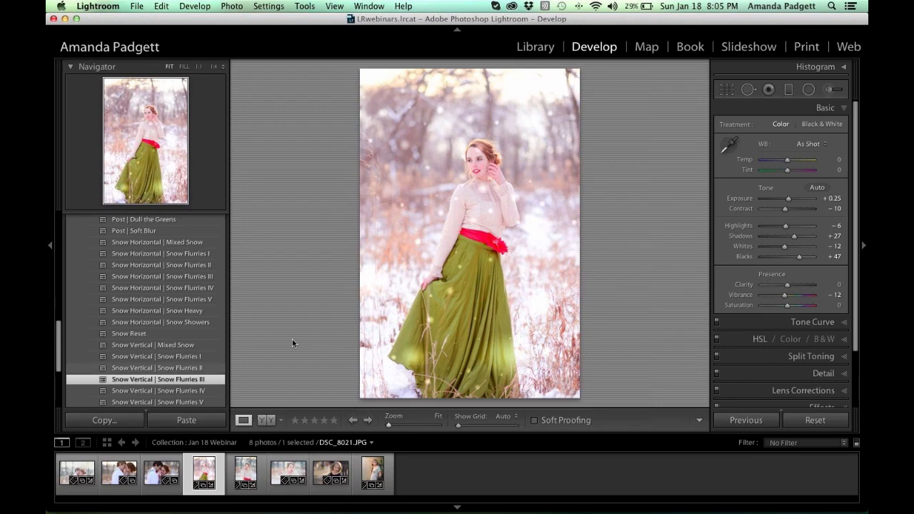
# - Use the Radial Filter to delete the snowflakes over the woman's red sash, hair and blouse
pyautogui.click(808, 89)
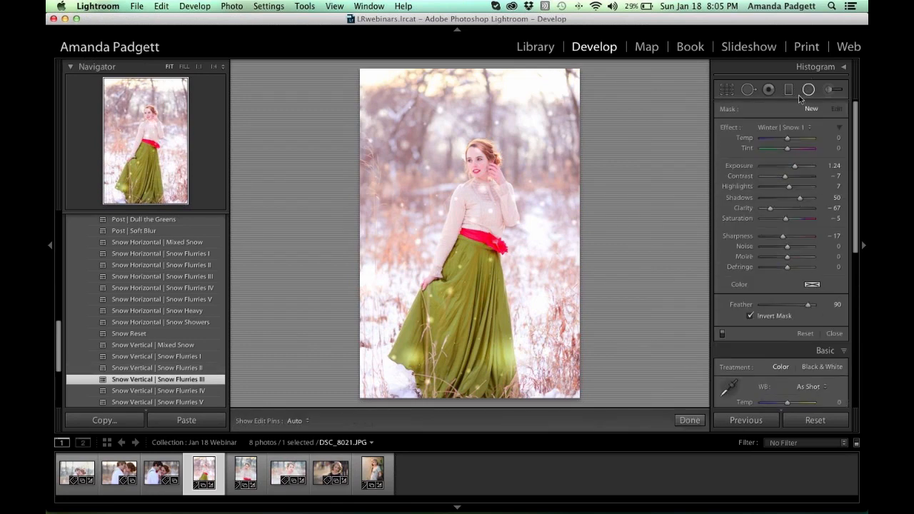
pyautogui.click(491, 257)
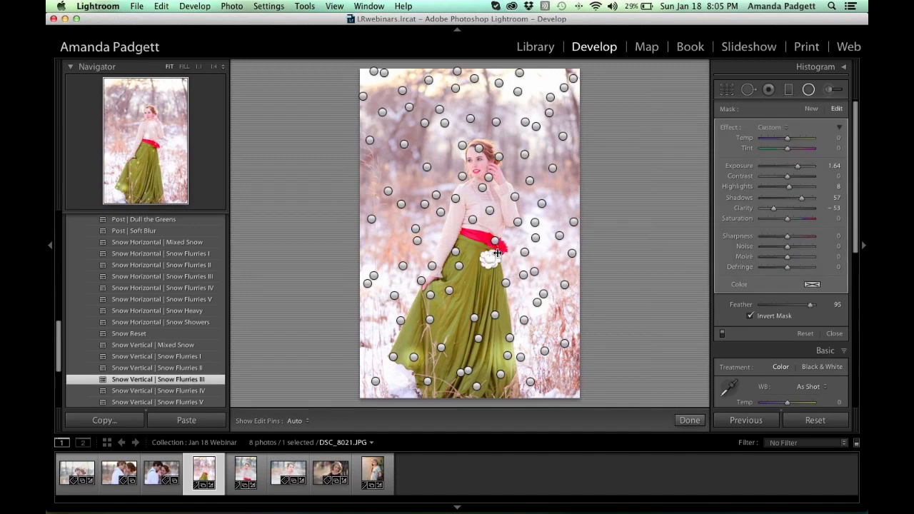
pyautogui.press('Delete')
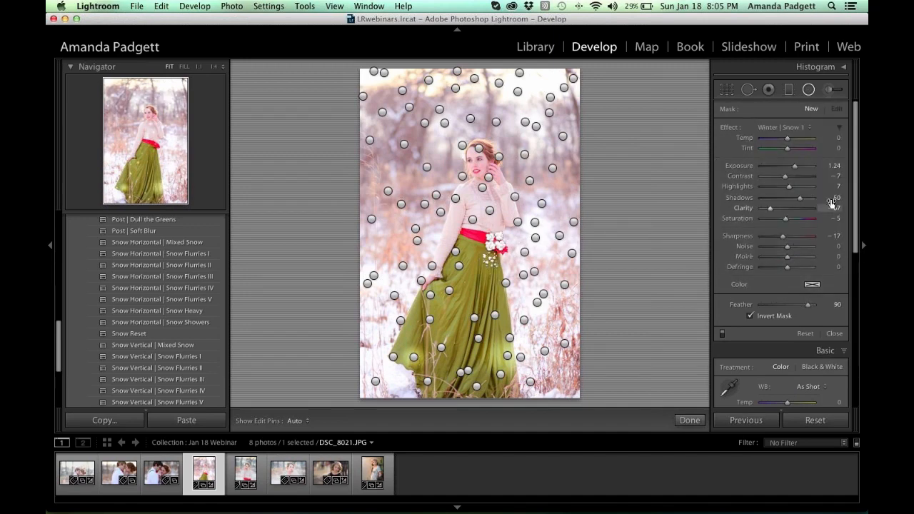
pyautogui.click(481, 188)
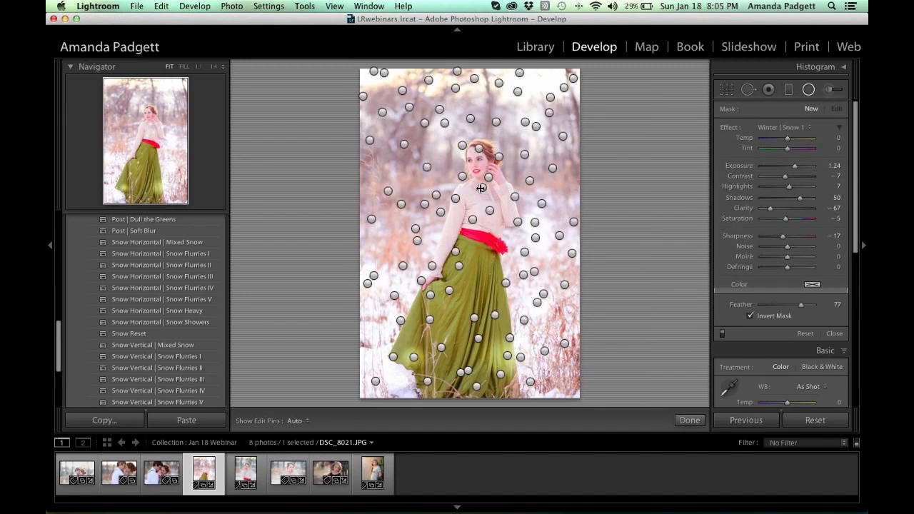
pyautogui.click(480, 149)
pyautogui.press('Delete')
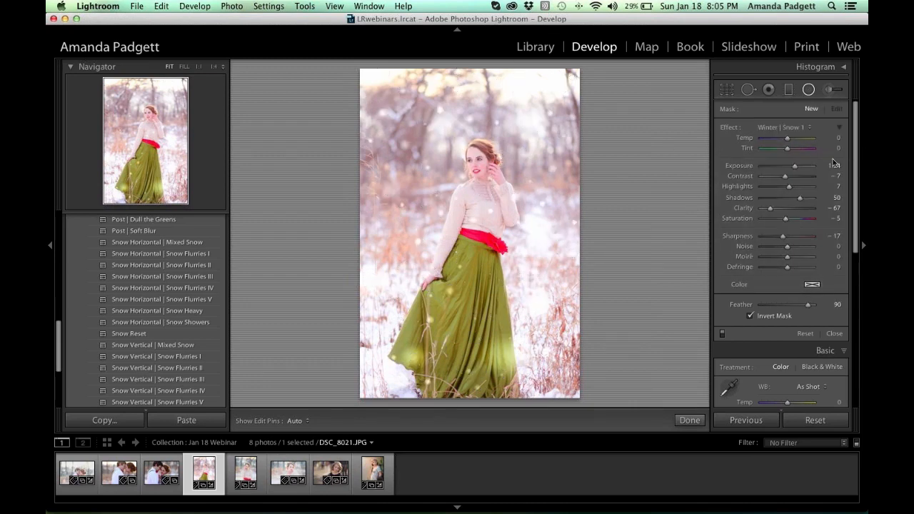
pyautogui.click(489, 211)
pyautogui.press('Delete')
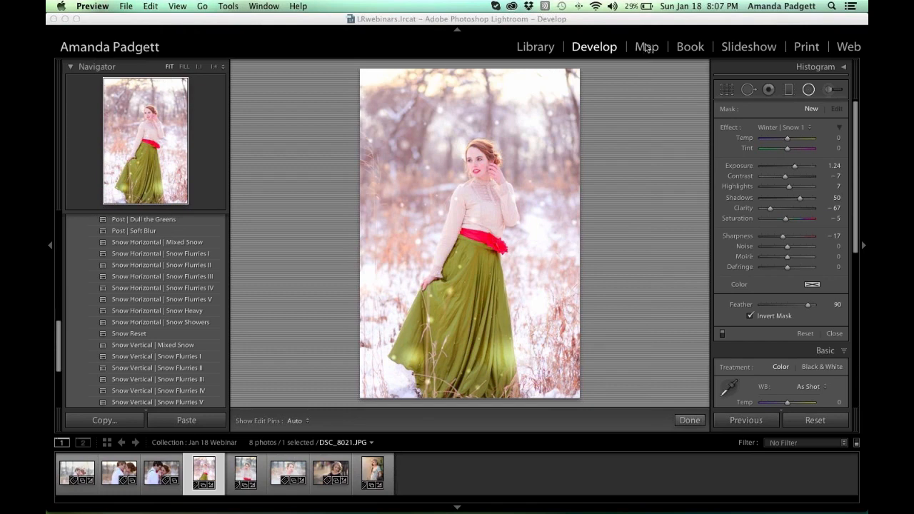
# - In the Library, create a collection named Kids inside the family collection set, with the selected photo included
pyautogui.click(536, 46)
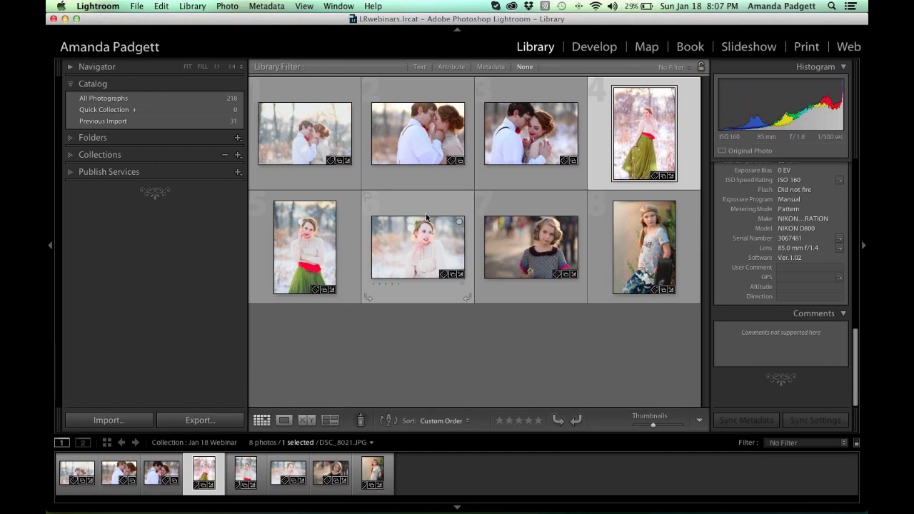
pyautogui.click(72, 154)
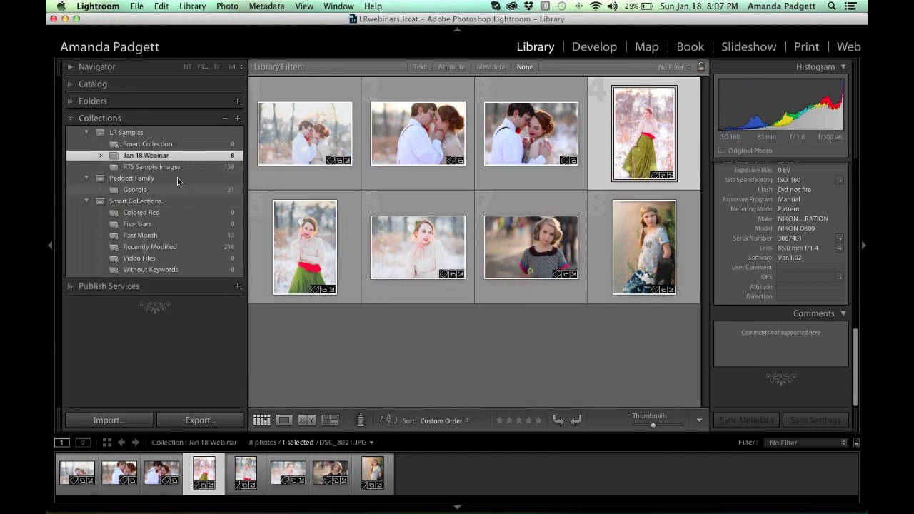
pyautogui.click(238, 118)
pyautogui.click(265, 131)
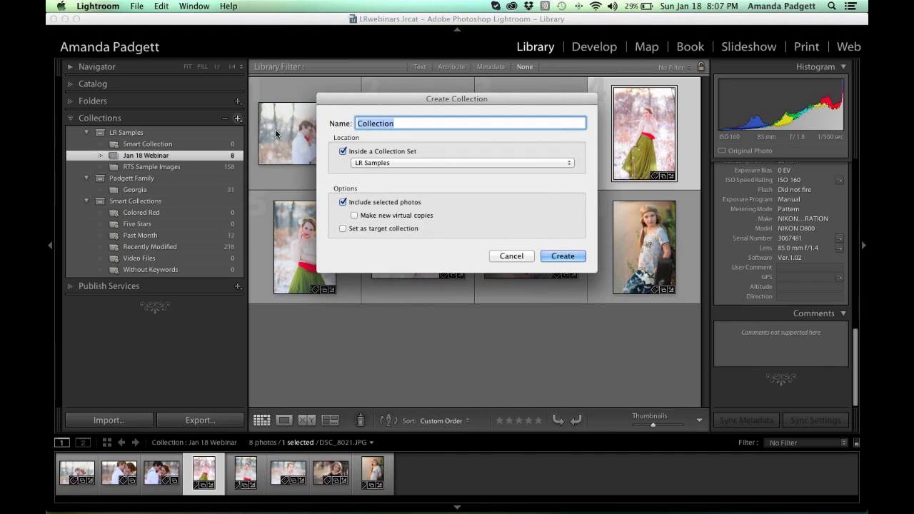
pyautogui.write('Kids')
pyautogui.click(367, 164)
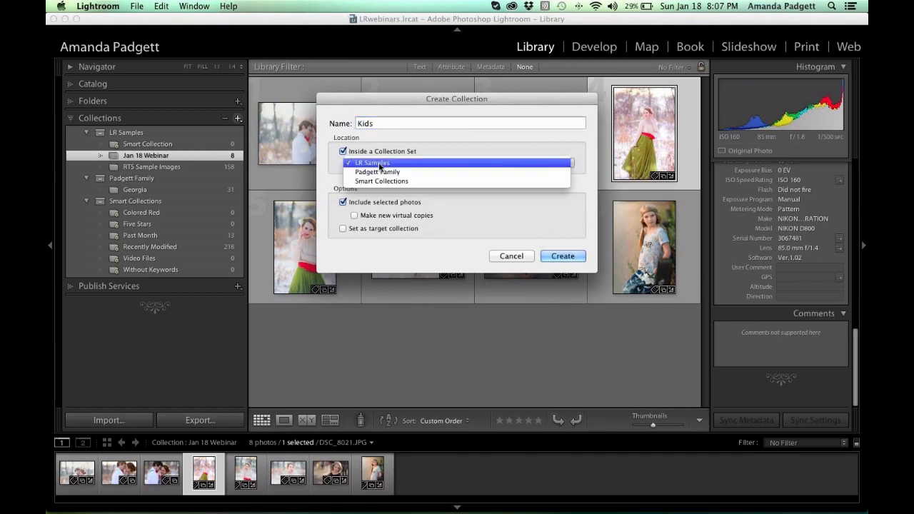
pyautogui.click(382, 172)
pyautogui.click(563, 256)
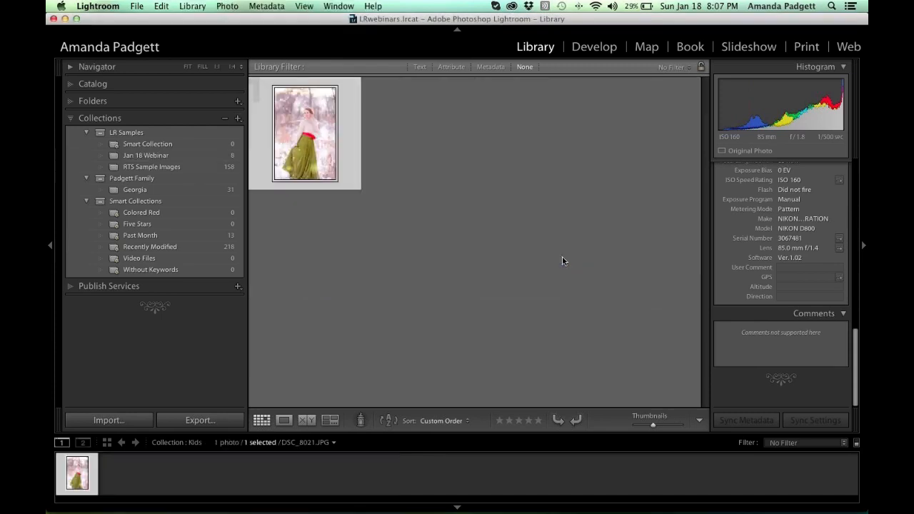
# - Add all 31 photos of the girl's collection in the family set to the Kids collection, and open Kids
pyautogui.click(186, 195)
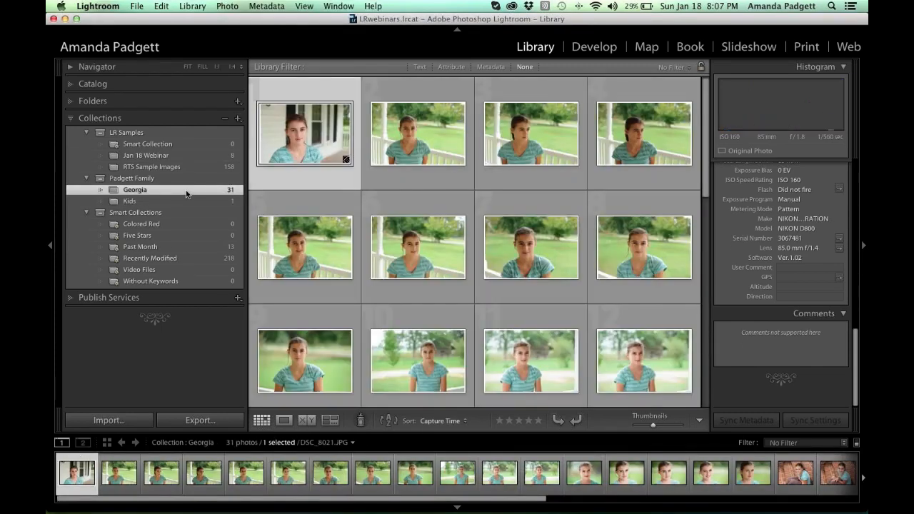
pyautogui.scroll(-5, 363, 223)
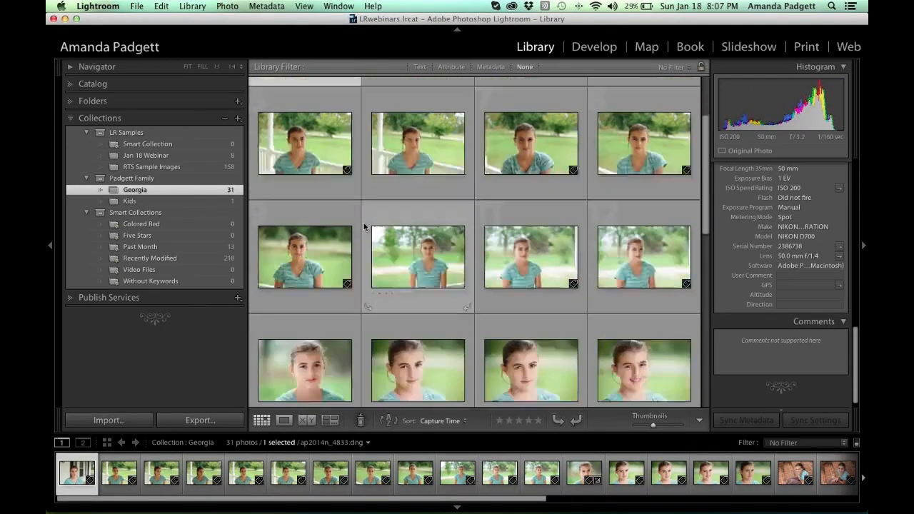
pyautogui.press('super+a')
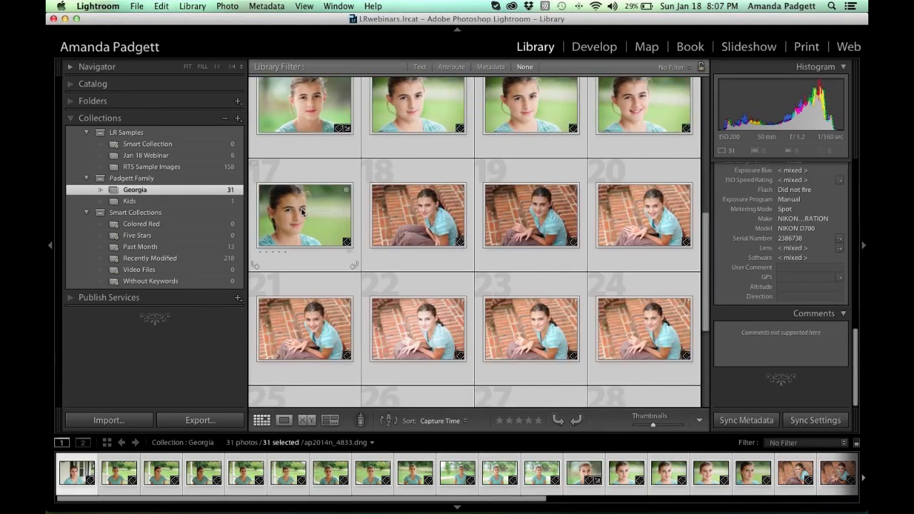
pyautogui.moveTo(323, 221); pyautogui.dragTo(208, 207)
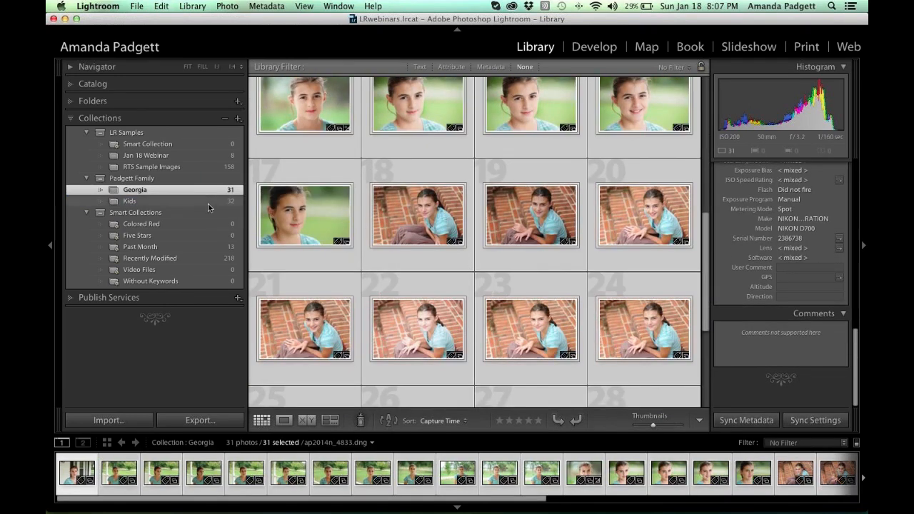
pyautogui.click(208, 206)
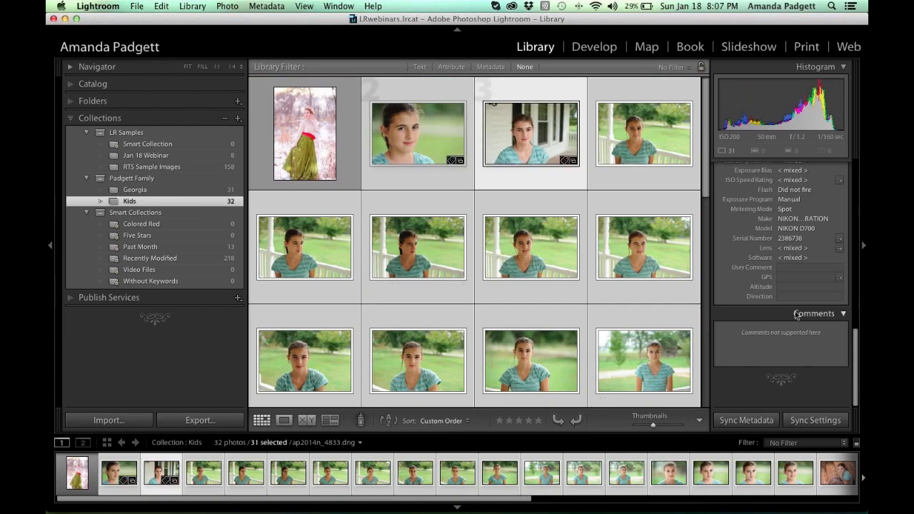
# - Filter the catalog by the boy's name keyword, add all the matching photos to the Kids collection, and open Kids
pyautogui.scroll(1, 798, 319)
pyautogui.scroll(5, 798, 319)
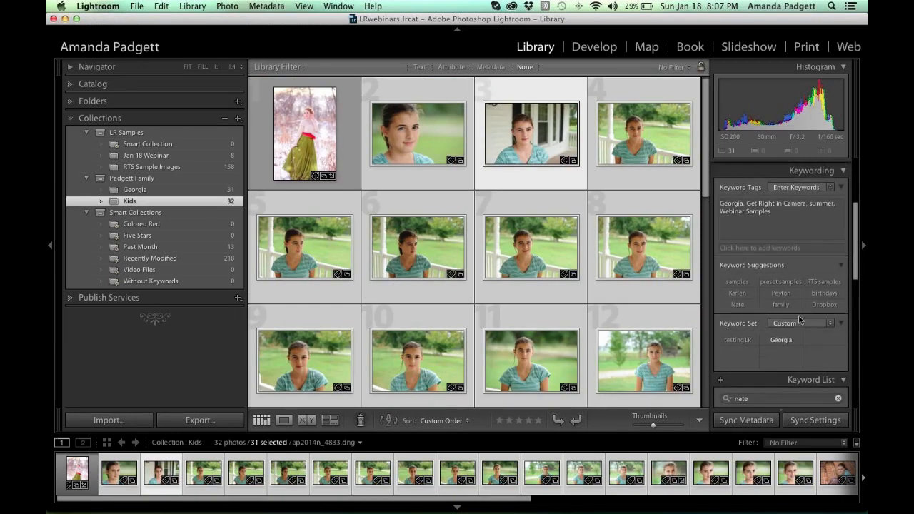
pyautogui.click(844, 355)
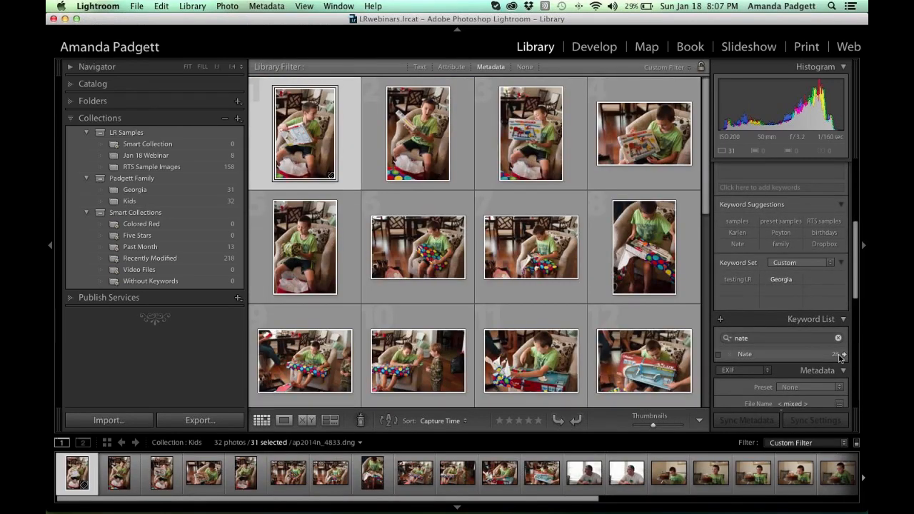
pyautogui.press('super+a')
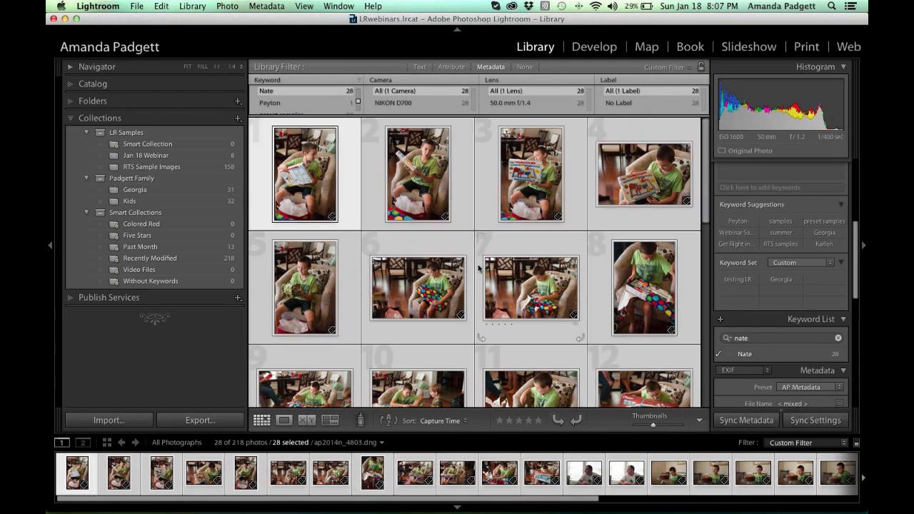
pyautogui.moveTo(480, 269); pyautogui.dragTo(194, 202)
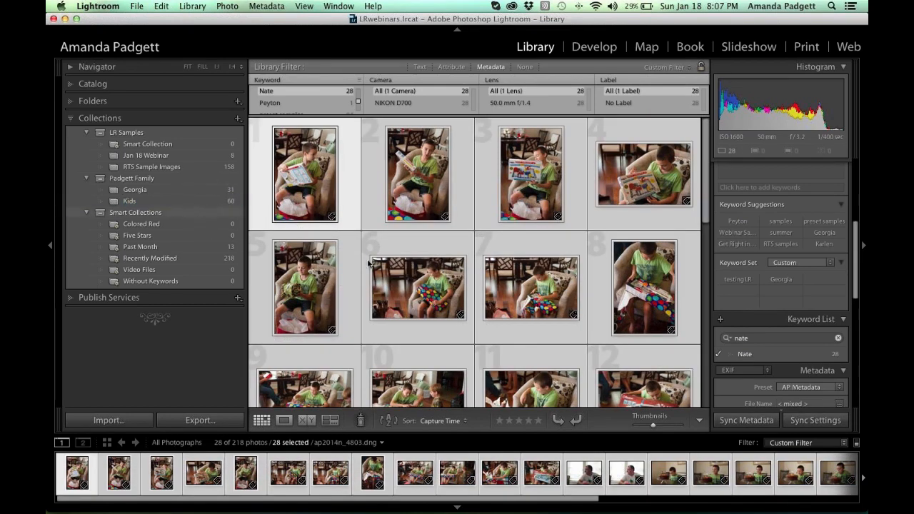
pyautogui.click(175, 200)
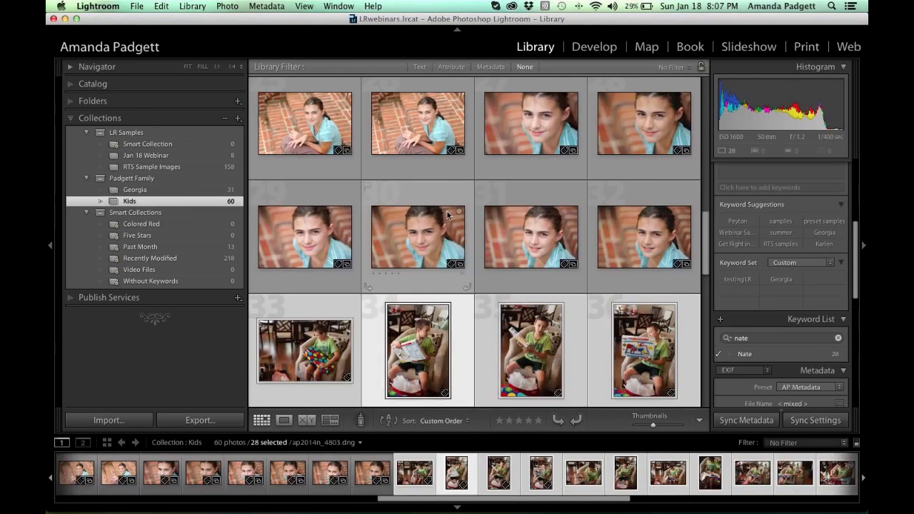
# - Open the girl's collection in the Develop module and raise the exposure of ap2014n_4852.dng to +3.00
pyautogui.click(142, 193)
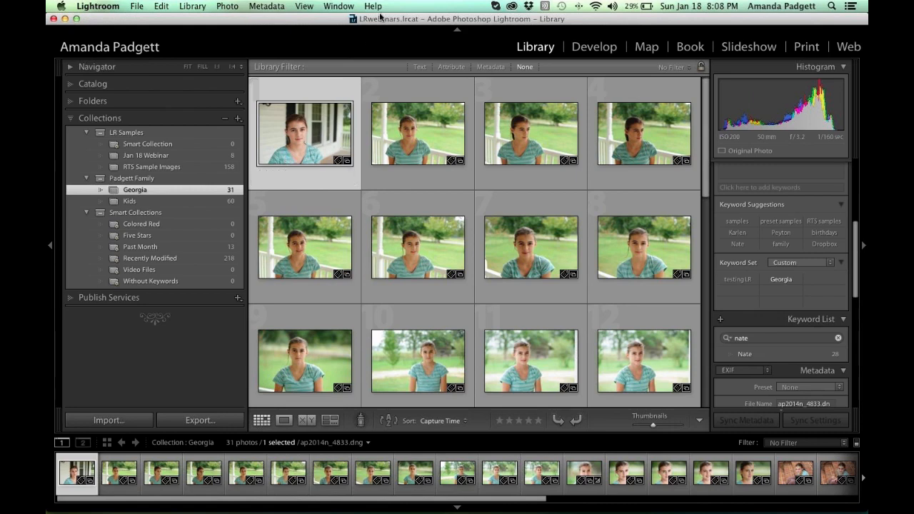
pyautogui.click(592, 47)
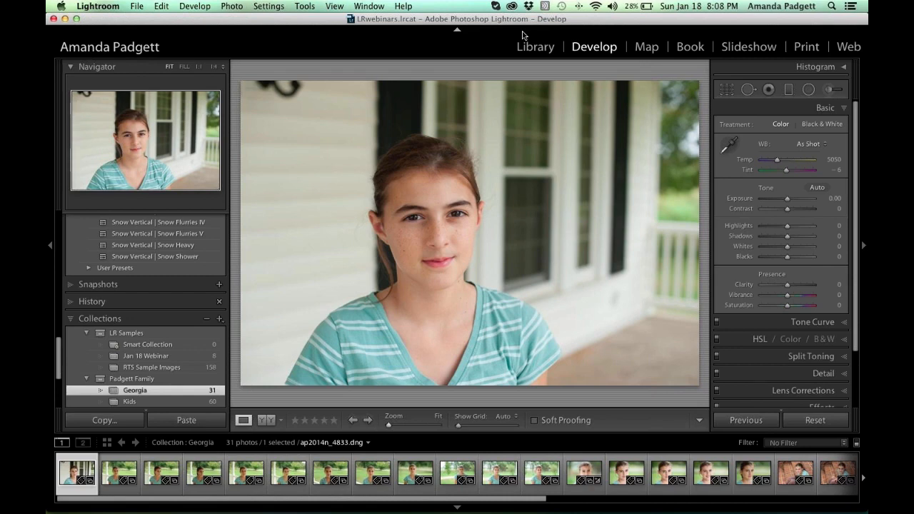
pyautogui.click(533, 46)
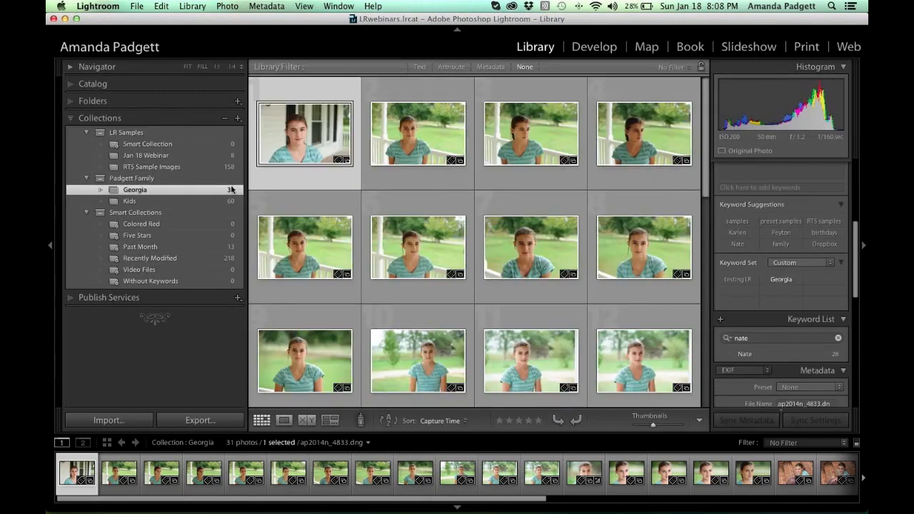
pyautogui.click(594, 46)
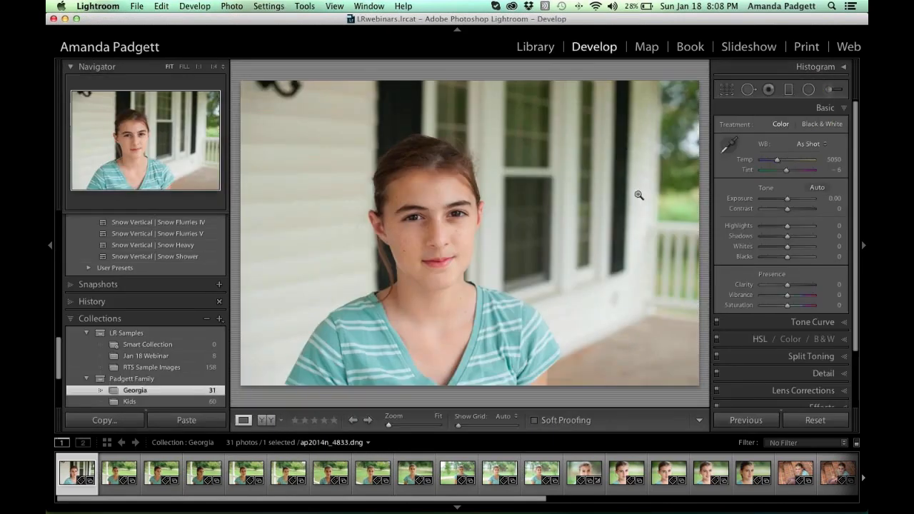
pyautogui.click(324, 476)
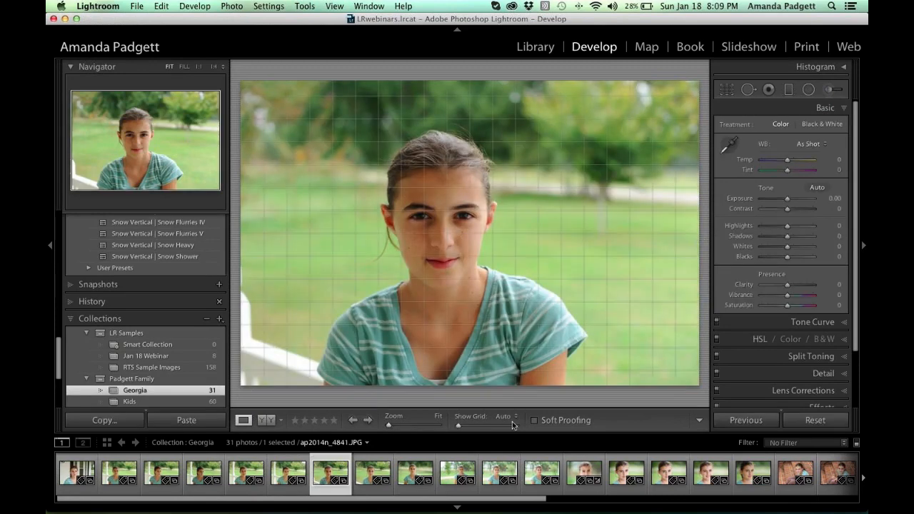
pyautogui.click(493, 472)
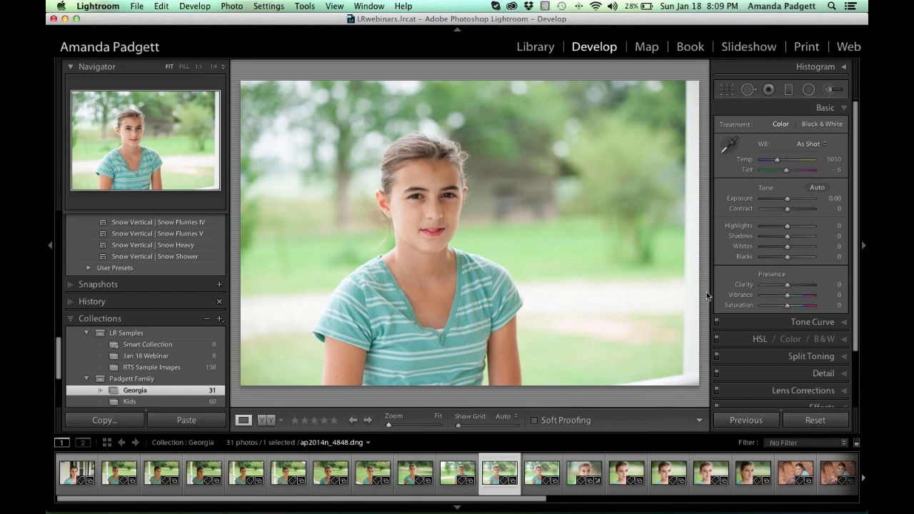
pyautogui.click(626, 473)
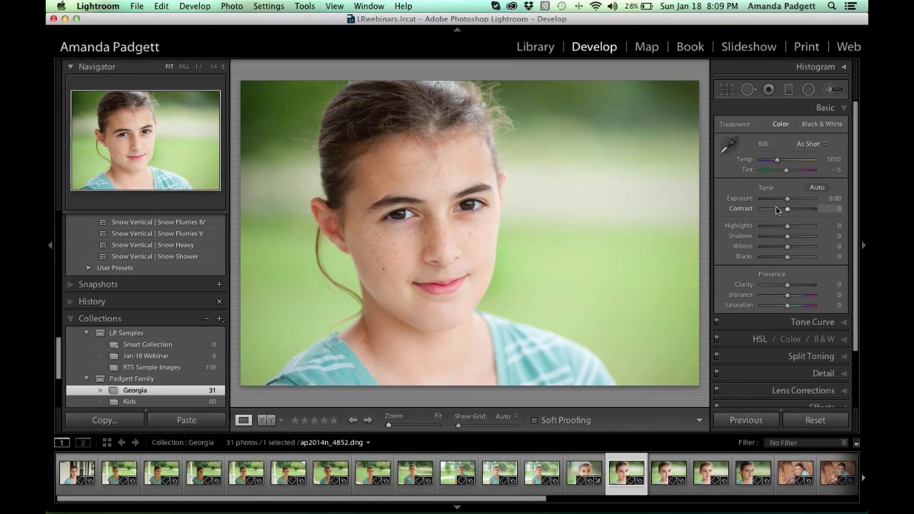
pyautogui.moveTo(786, 199); pyautogui.dragTo(803, 201)
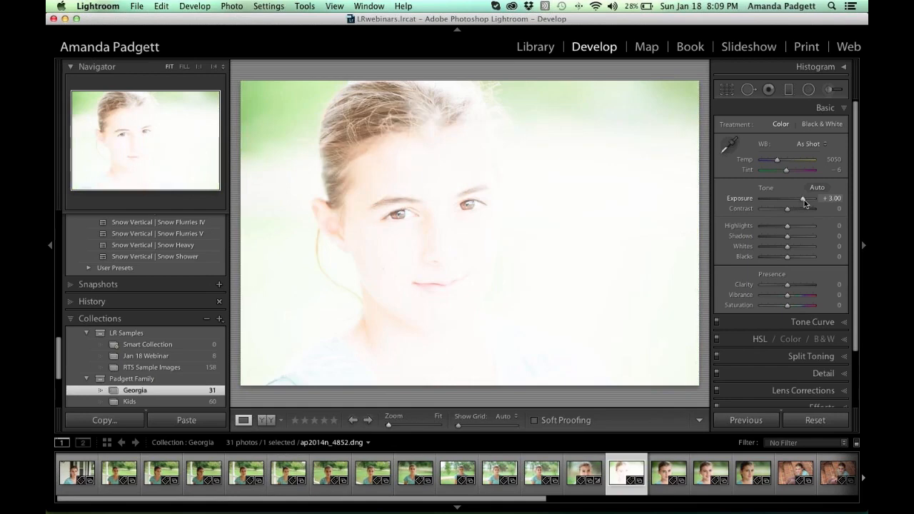
# - Return to the Library and check how ap2014n_4852.dng looks in both the girl's collection and Kids
pyautogui.click(532, 52)
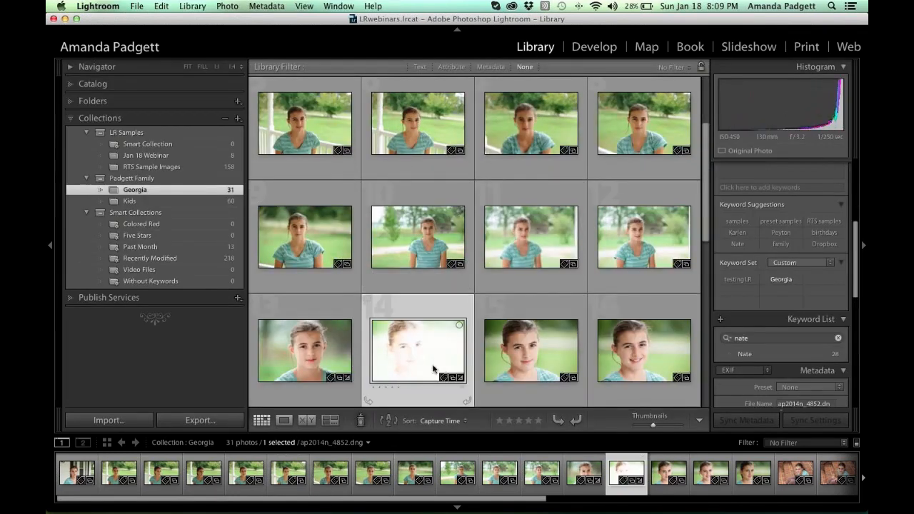
pyautogui.click(197, 200)
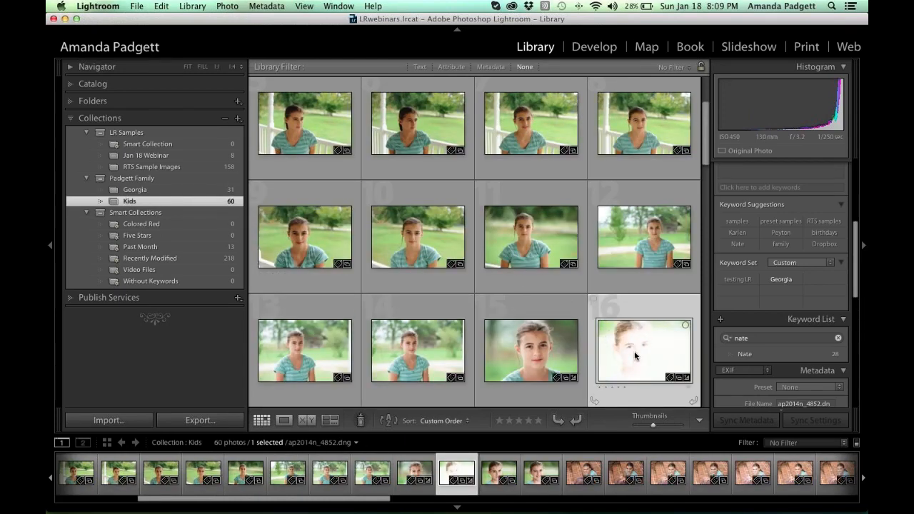
# - Open ap2014n_4853.dng from the Kids collection in the Develop module and bring up the PP Winter Wonderland presets
pyautogui.scroll(-3, 633, 352)
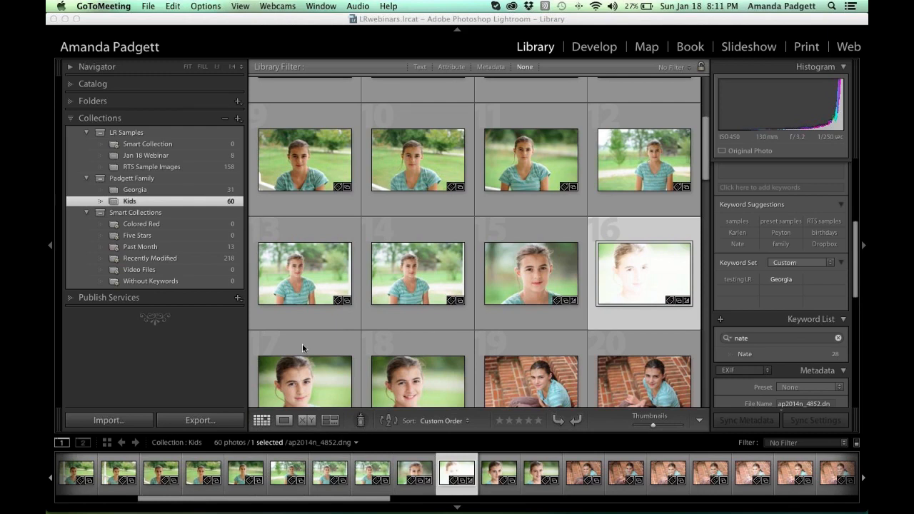
pyautogui.doubleClick(293, 371)
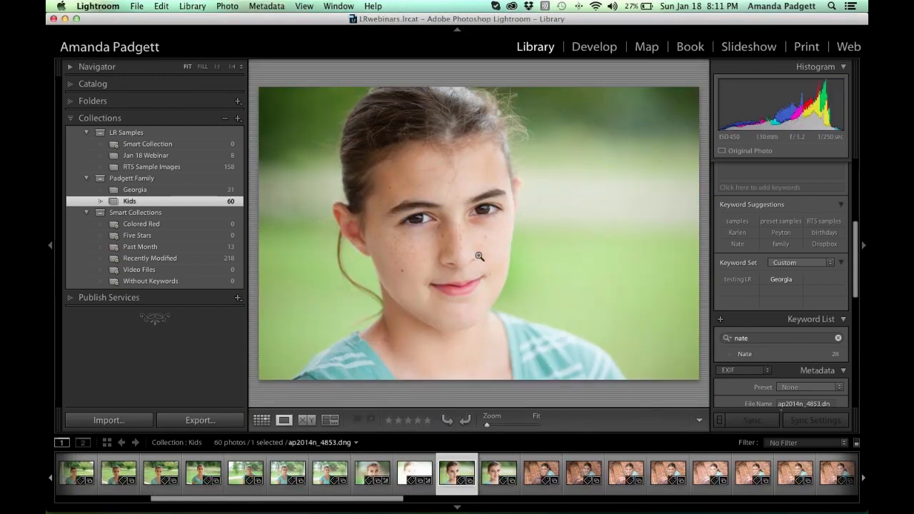
pyautogui.press('d')
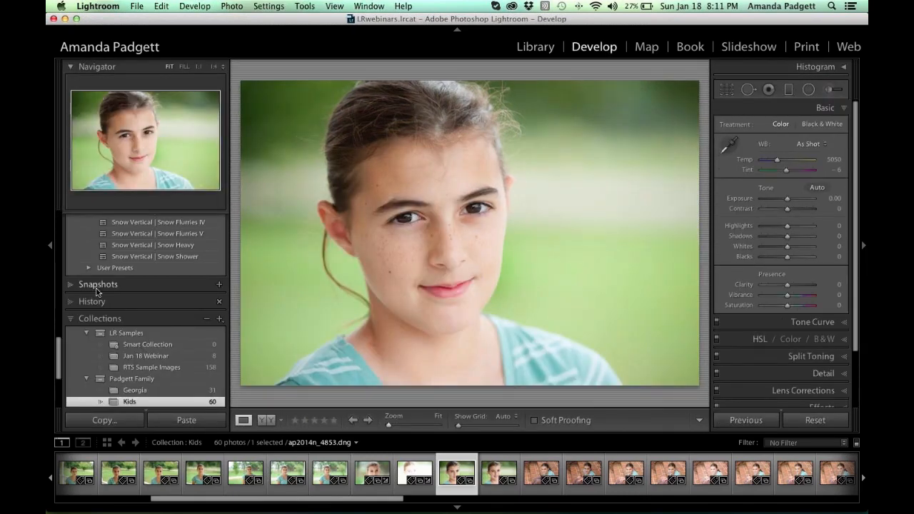
pyautogui.scroll(10, 98, 291)
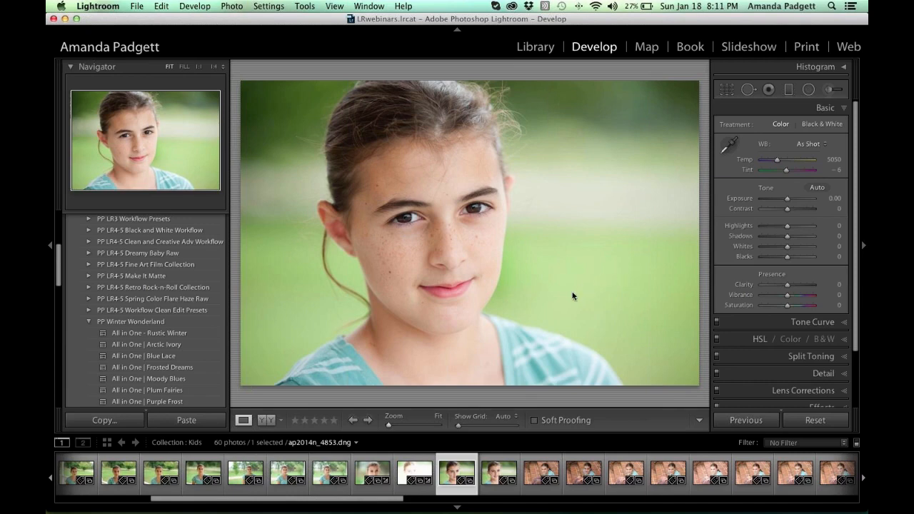
# - Apply a graduated filter with the 4-5 PP Add Darkness effect across the portrait and lower its exposure to -0.90
pyautogui.click(486, 286)
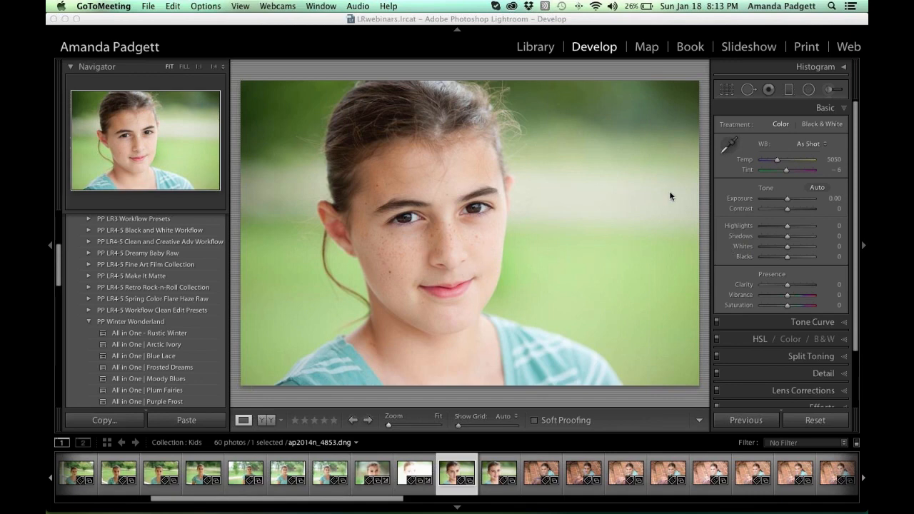
pyautogui.click(788, 94)
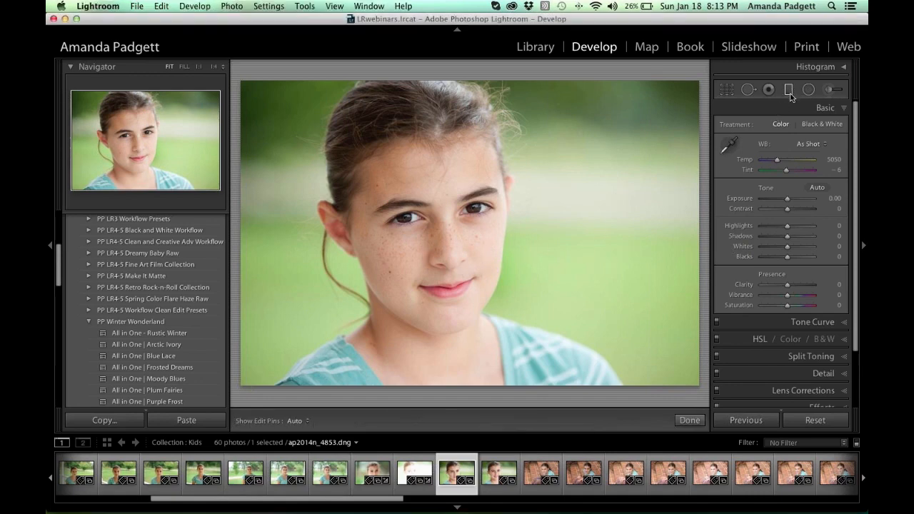
pyautogui.click(783, 128)
pyautogui.scroll(10, 783, 134)
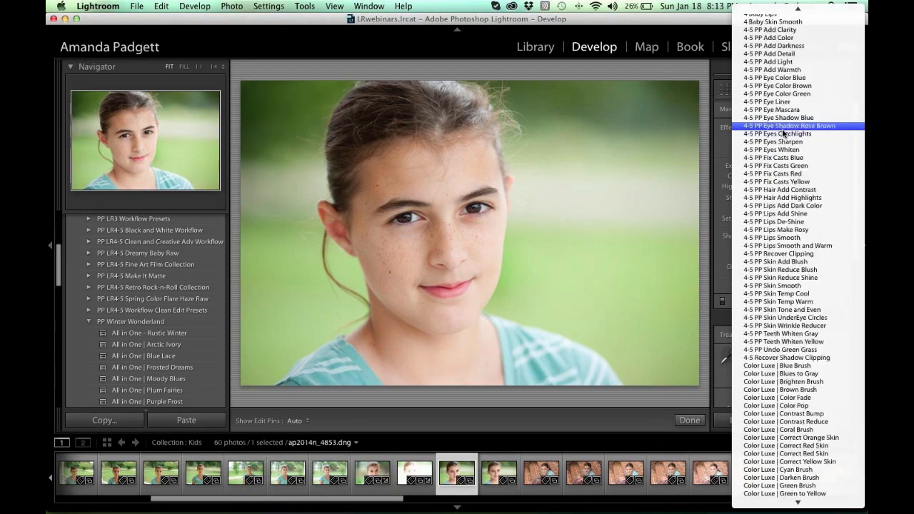
pyautogui.scroll(5, 785, 200)
pyautogui.scroll(-4, 785, 204)
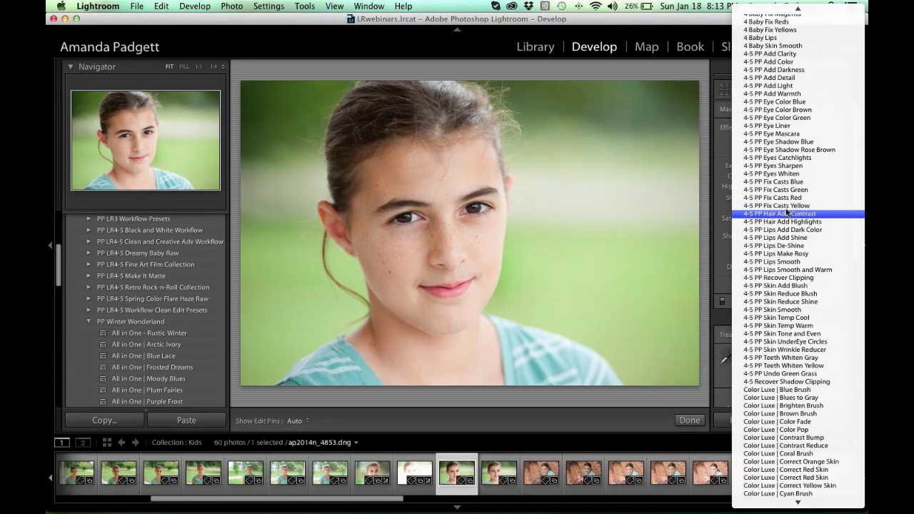
pyautogui.click(774, 70)
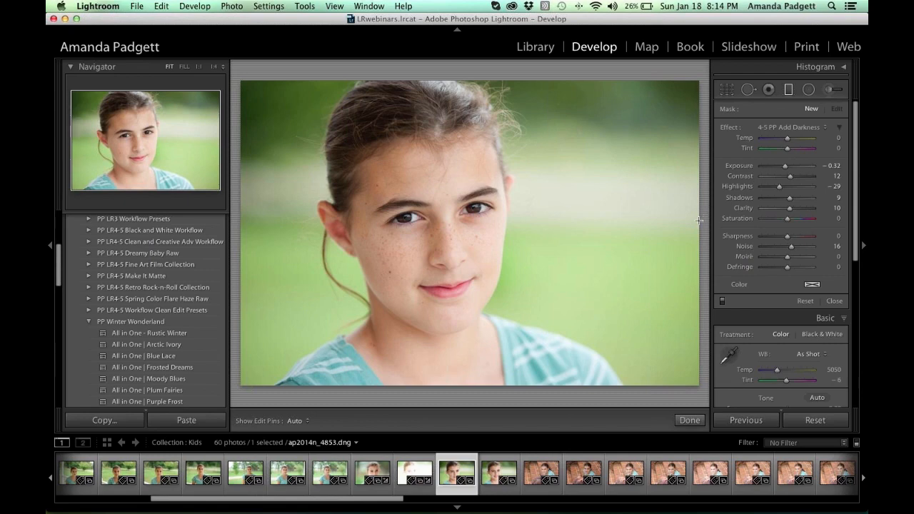
pyautogui.moveTo(685, 218); pyautogui.dragTo(245, 167)
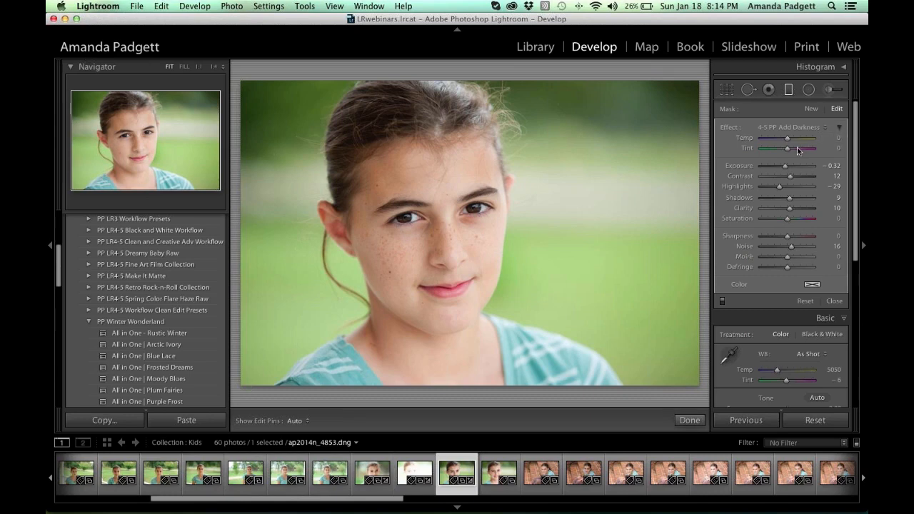
pyautogui.moveTo(785, 165); pyautogui.dragTo(780, 167)
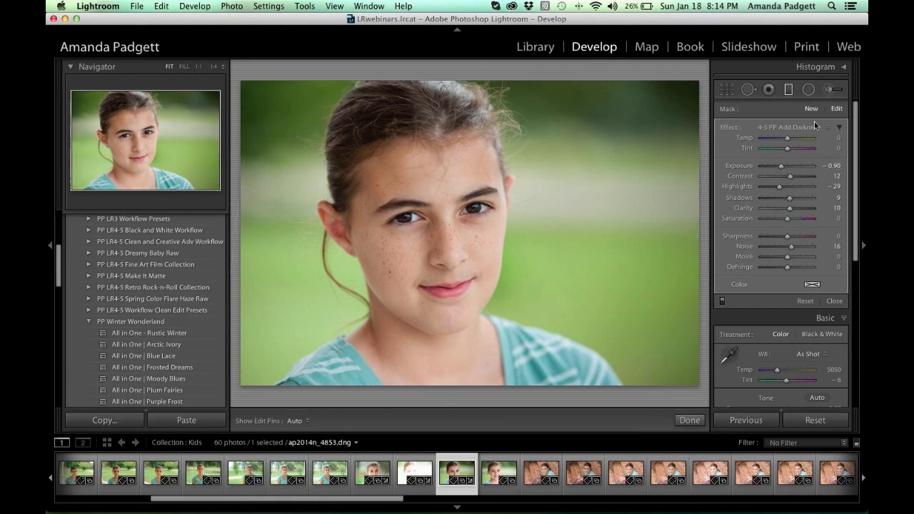
# - Draw a second 4-5 PP Add Darkness graduated filter diagonally from the photo's lower-right corner and adjust its exposure
pyautogui.click(810, 109)
pyautogui.moveTo(688, 356); pyautogui.dragTo(312, 107)
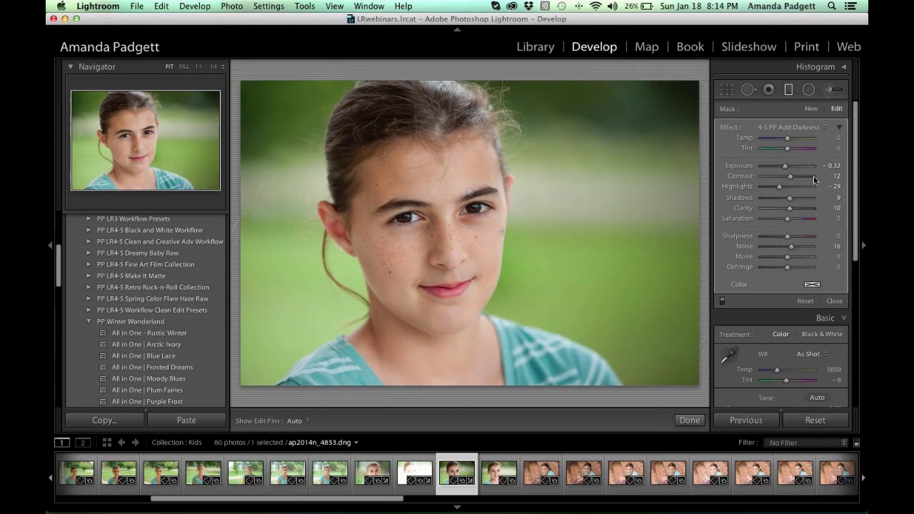
pyautogui.moveTo(784, 166); pyautogui.dragTo(790, 170)
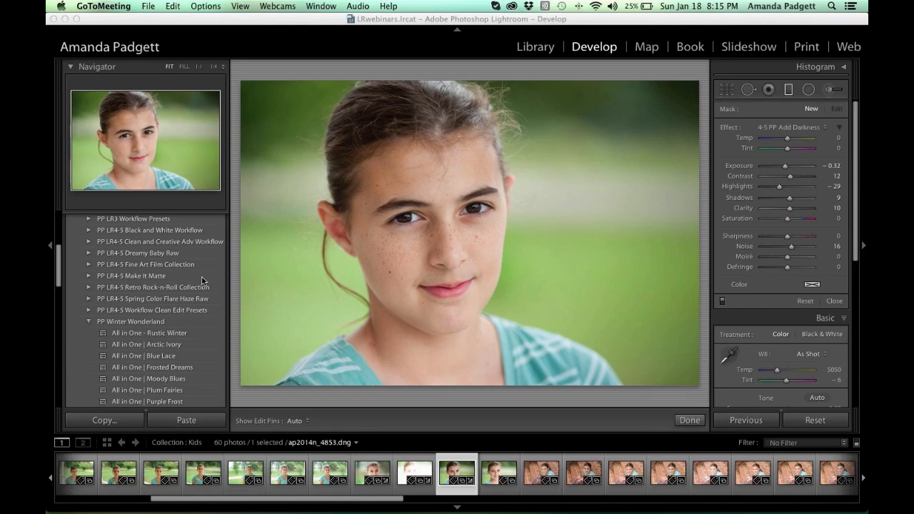
# - Collapse the PP Winter Wonderland preset folder and look over the list of preset collections
pyautogui.click(89, 322)
pyautogui.click(89, 322)
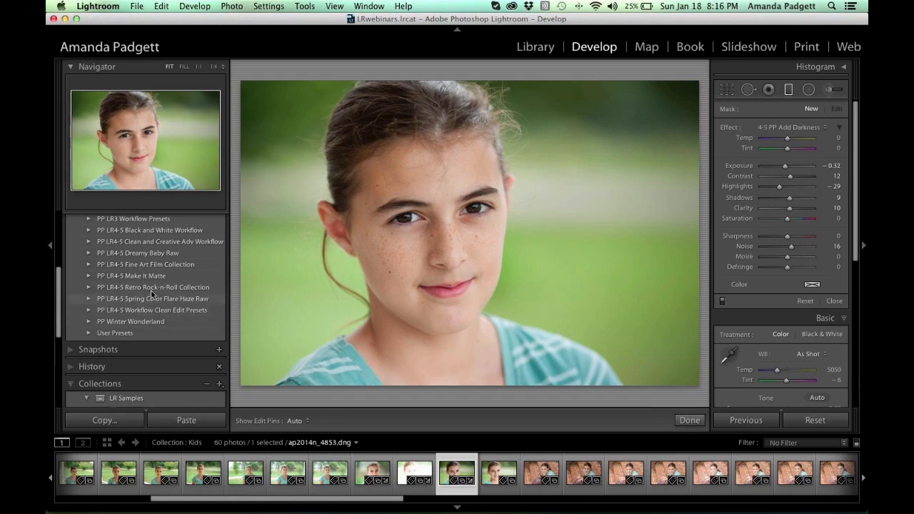
pyautogui.scroll(1, 148, 278)
pyautogui.scroll(1, 146, 272)
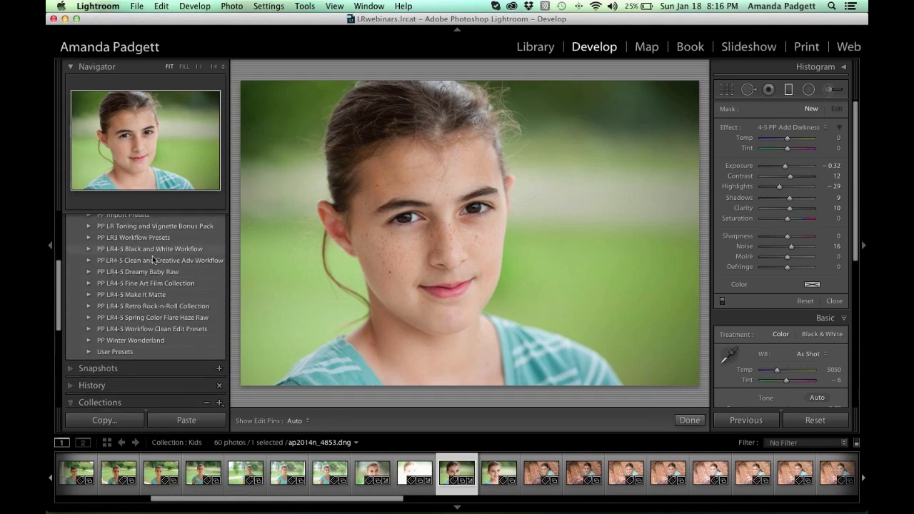
# - Expand the PP LR4-5 Clean and Creative Adv Workflow preset folder and look through its presets
pyautogui.click(109, 263)
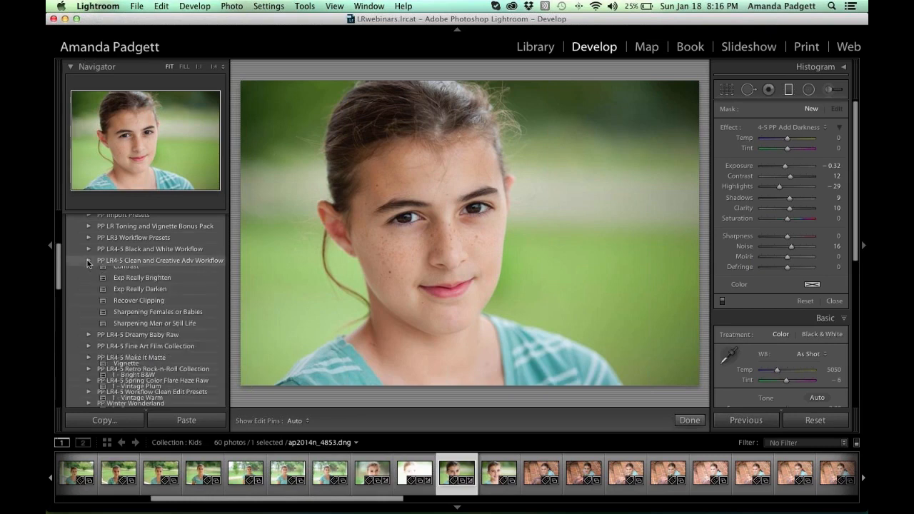
pyautogui.scroll(-3, 130, 288)
pyautogui.scroll(-3, 131, 287)
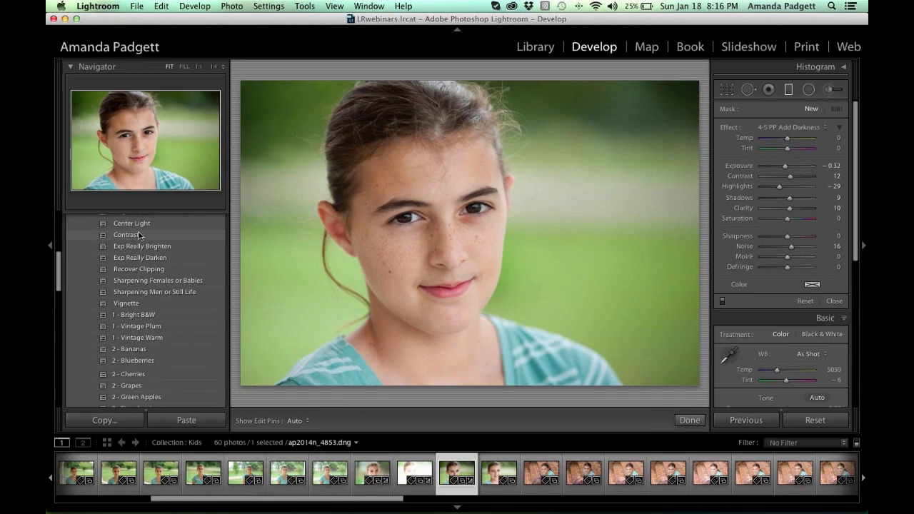
pyautogui.scroll(5, 139, 235)
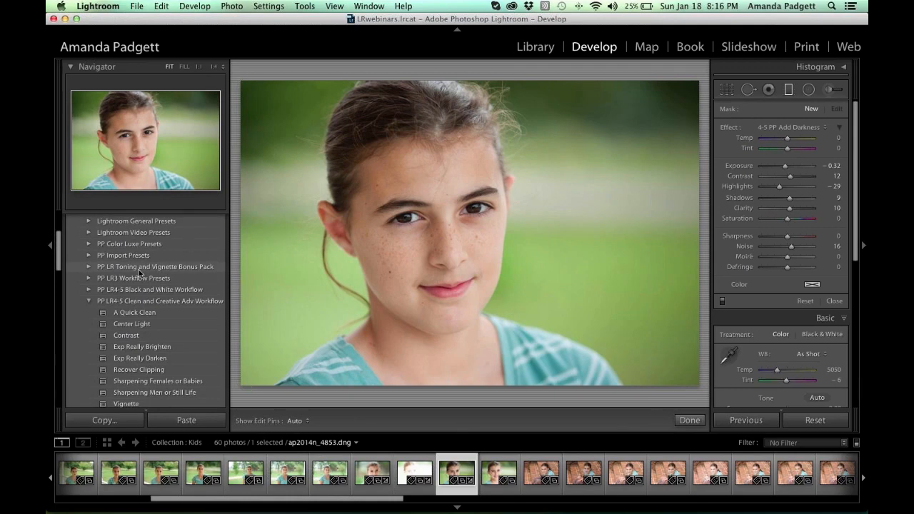
# - Expand the PP LR3 Workflow Presets folder and examine its exposure, contrast and color presets
pyautogui.click(90, 278)
pyautogui.scroll(-3, 159, 314)
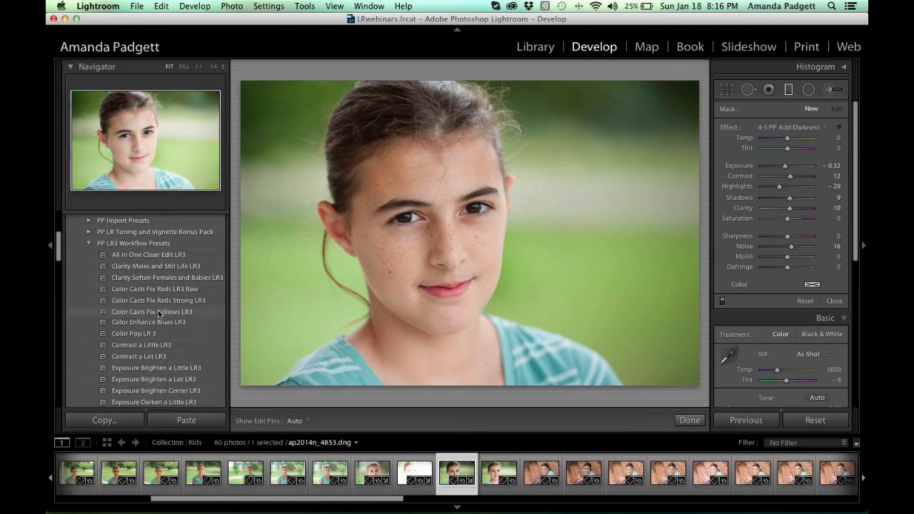
pyautogui.scroll(-3, 158, 314)
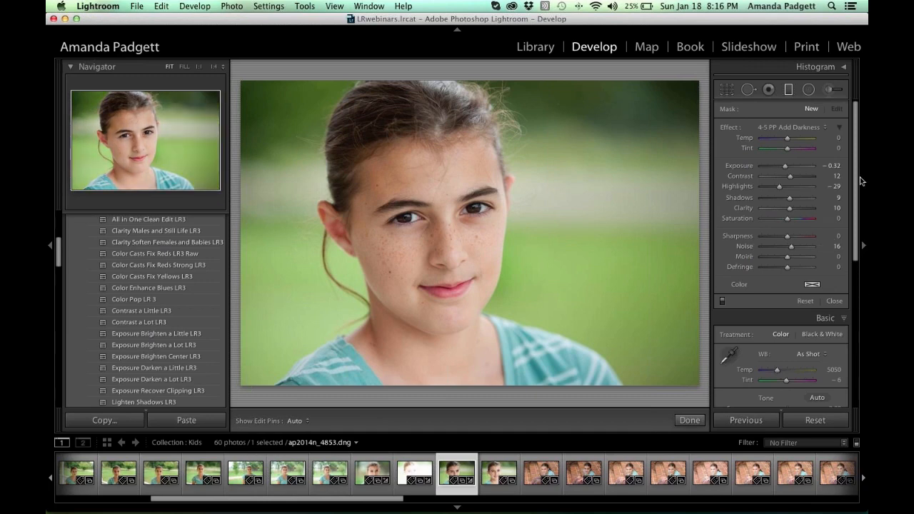
pyautogui.click(525, 331)
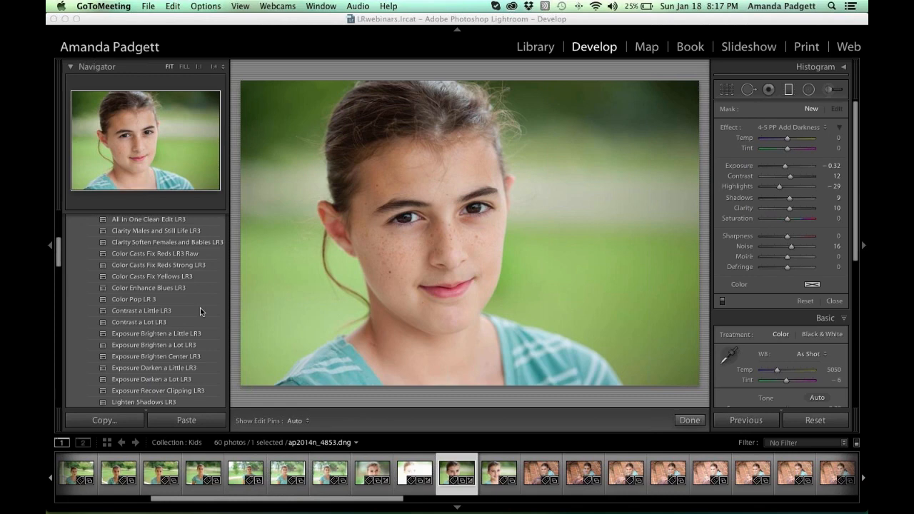
# - Open the Jan 18 Webinar collection and select the photo DSC_8011.JPG for developing
pyautogui.scroll(-5, 143, 321)
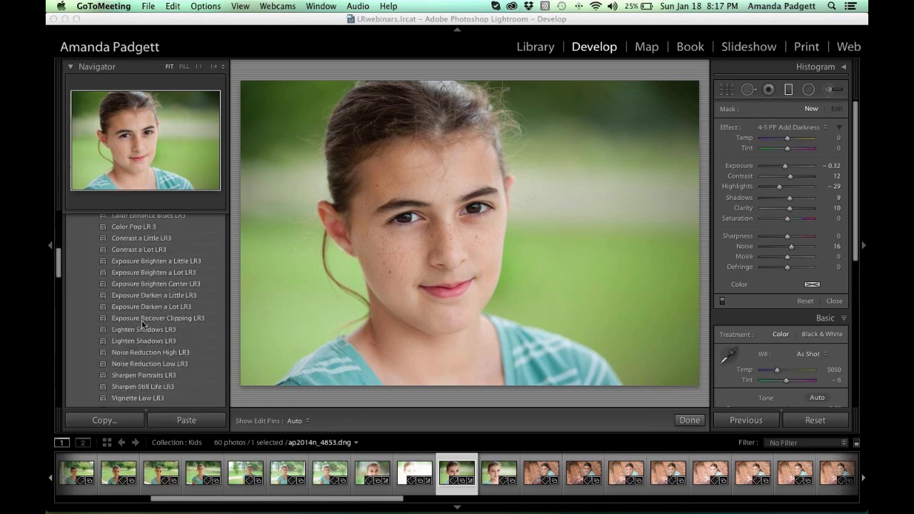
pyautogui.scroll(-10, 143, 323)
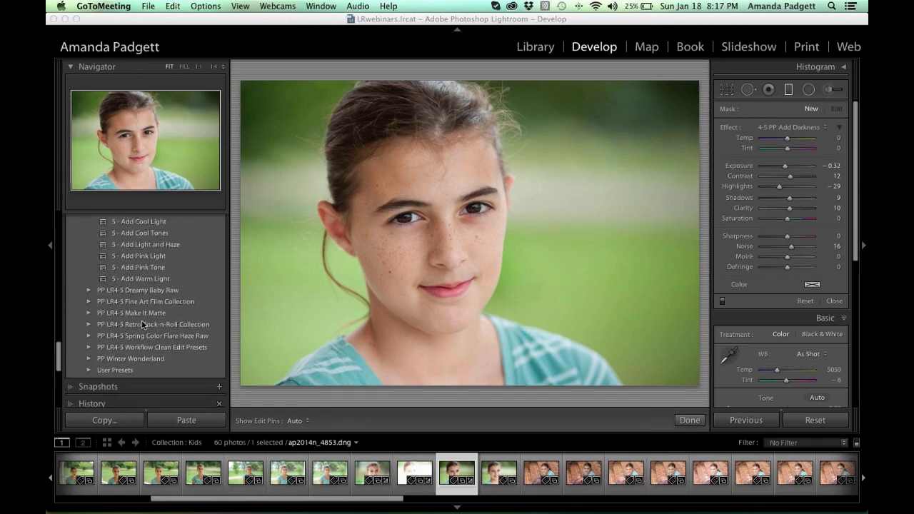
pyautogui.scroll(-4, 143, 324)
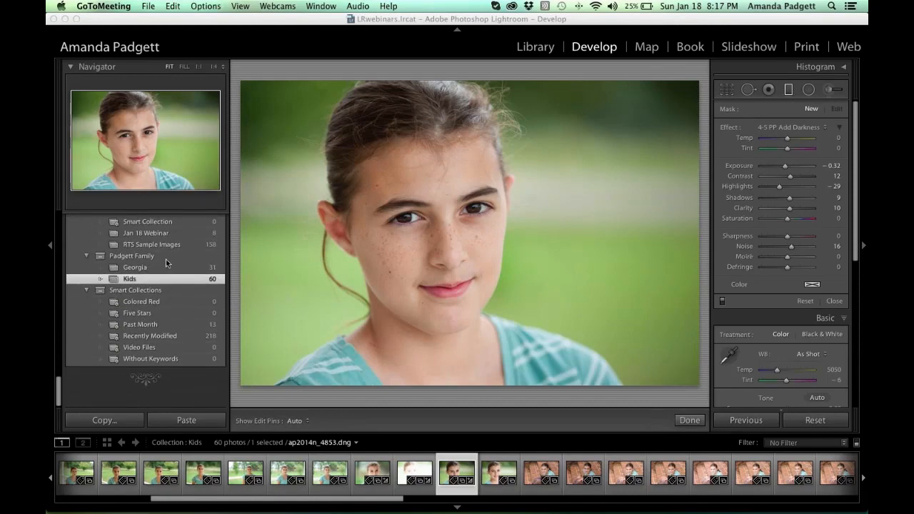
pyautogui.click(177, 235)
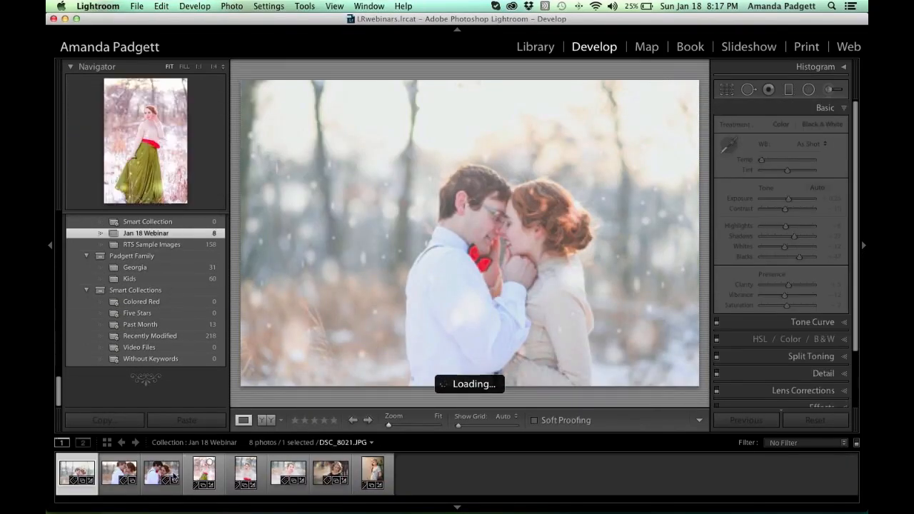
pyautogui.click(118, 474)
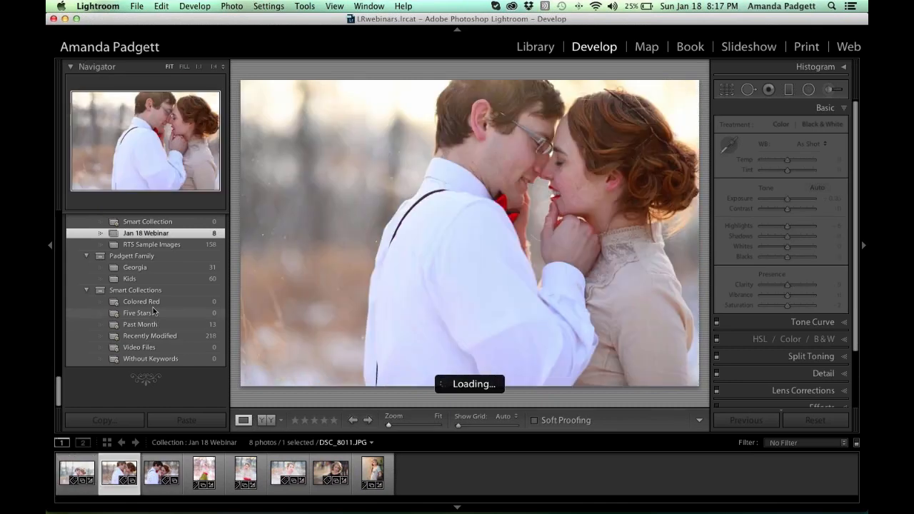
# - Expand the PP Winter Wonderland presets and apply Snow Horizontal | Snow Showers to the couple photo
pyautogui.scroll(15, 153, 307)
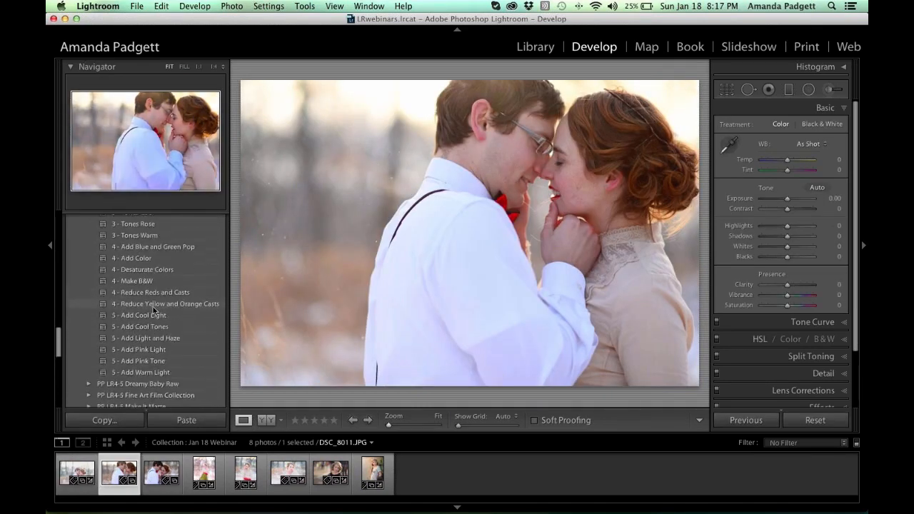
pyautogui.scroll(-6, 153, 307)
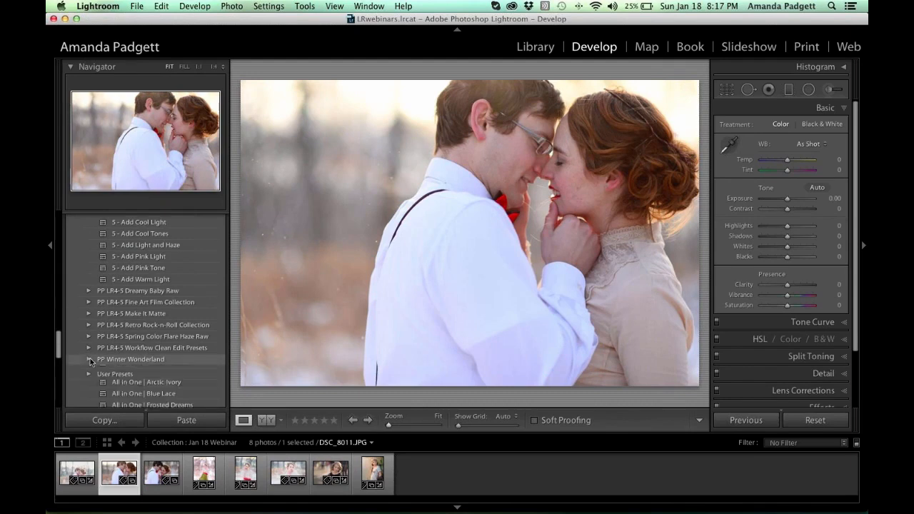
pyautogui.click(90, 357)
pyautogui.scroll(-5, 117, 351)
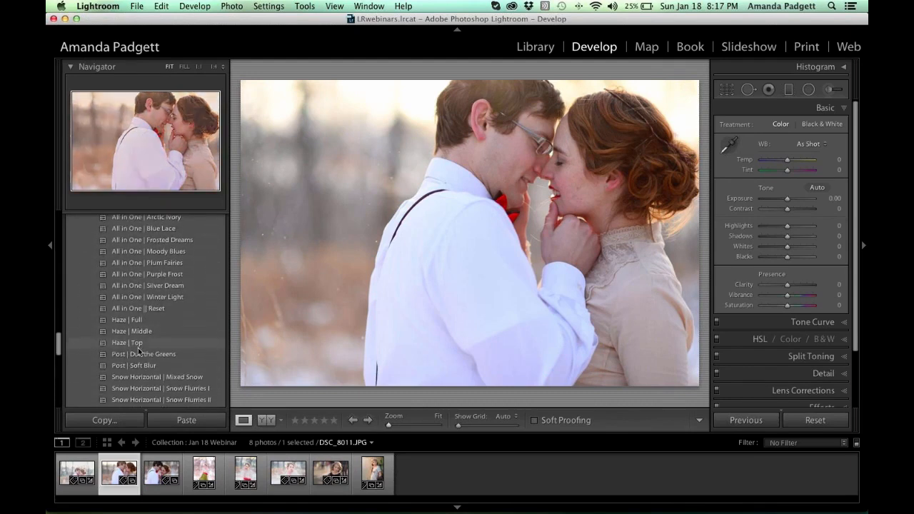
pyautogui.scroll(-4, 139, 350)
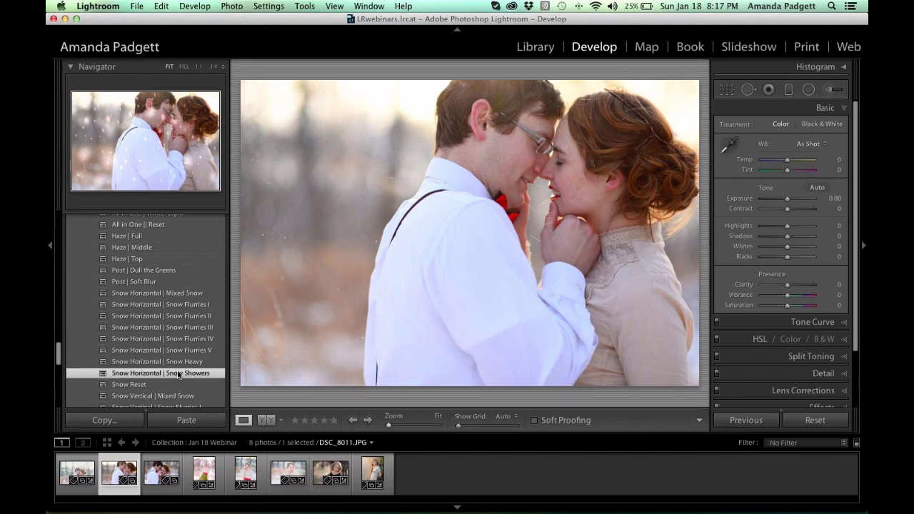
pyautogui.click(179, 374)
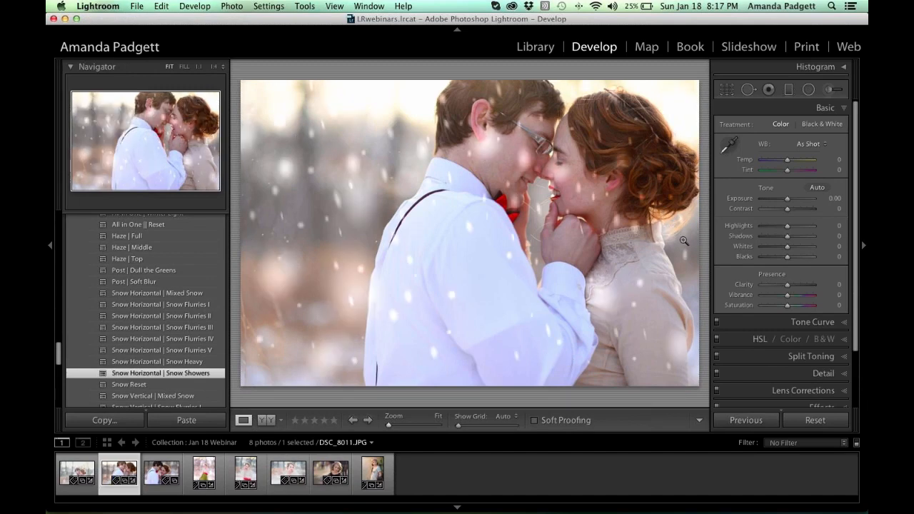
# - Look over the commands available for the snowy couple photo, including Edit In, and dismiss them
pyautogui.rightClick(444, 244)
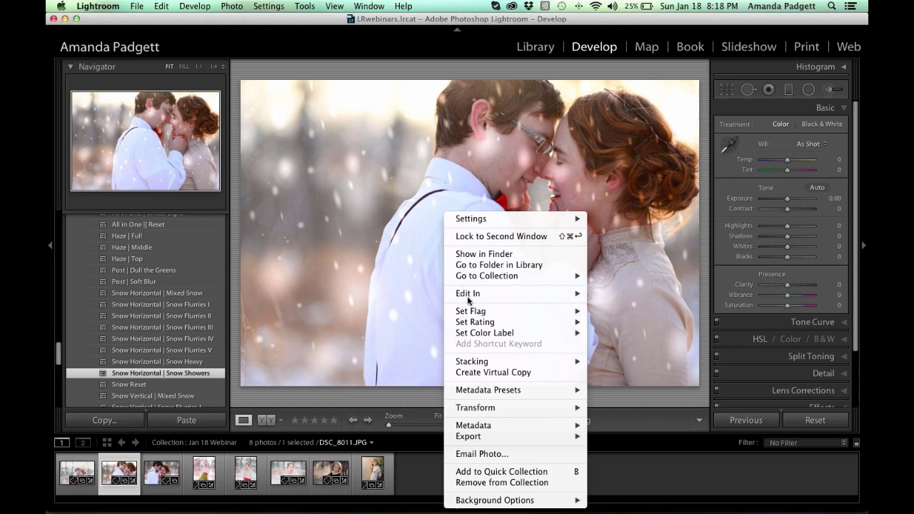
pyautogui.moveTo(484, 333)
pyautogui.click(352, 70)
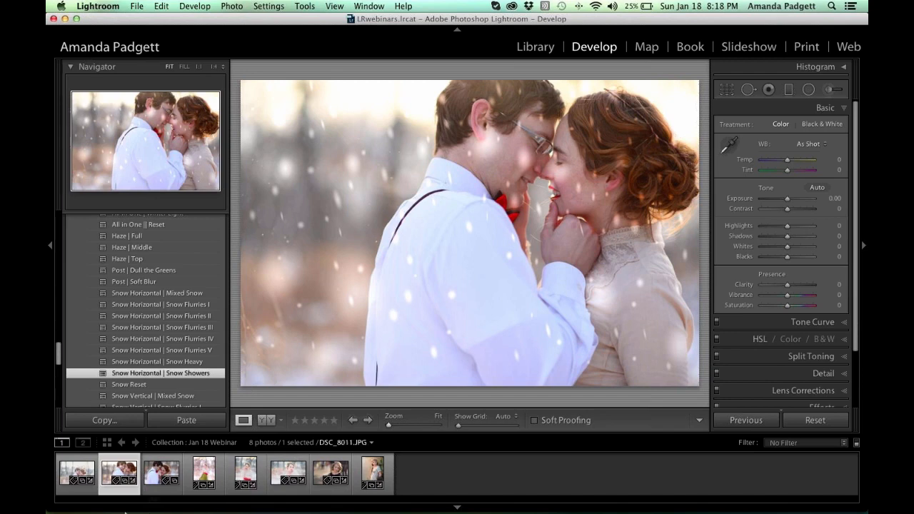
# - Switch to Finder and check the Desktop folders PD Velvet Matte Collection and PP Import Export Presets
pyautogui.moveTo(152, 511)
pyautogui.click(98, 477)
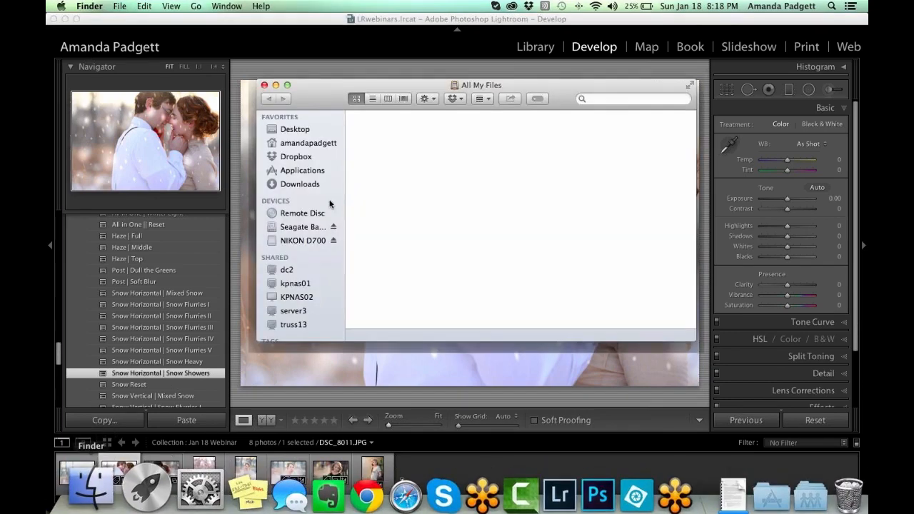
pyautogui.click(314, 131)
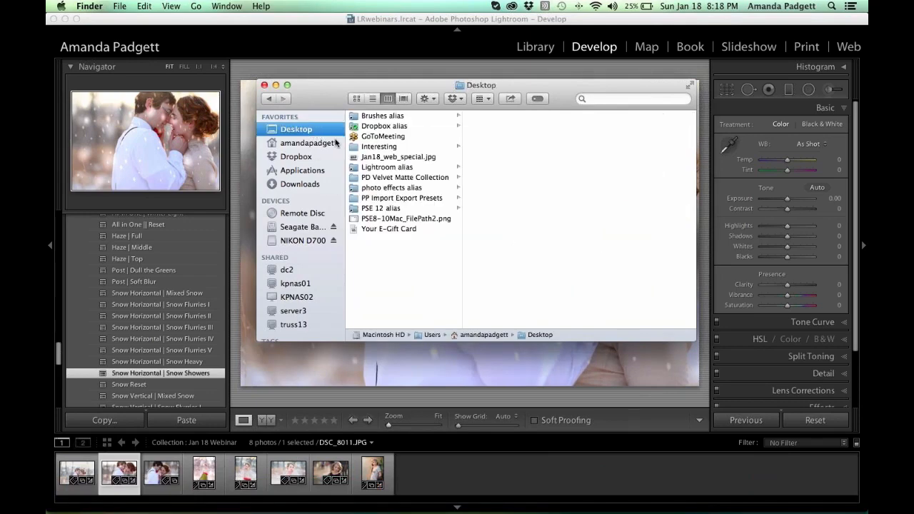
pyautogui.click(387, 181)
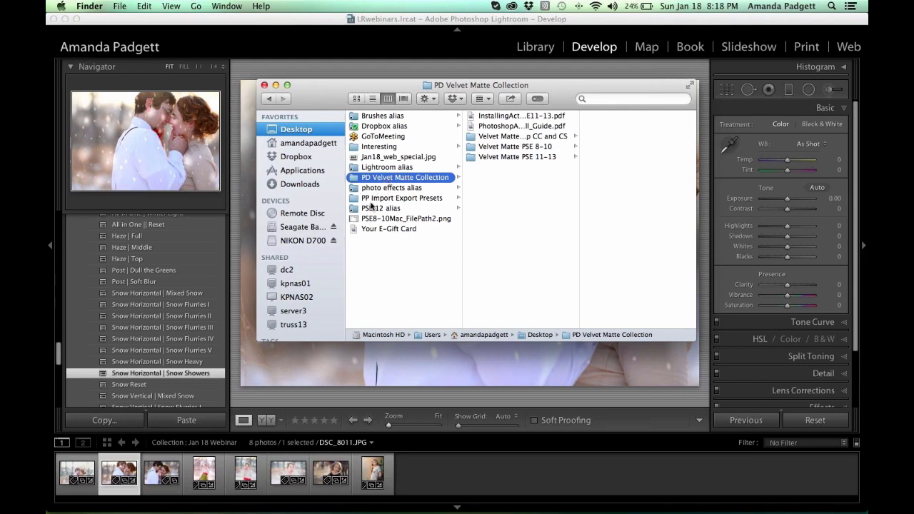
pyautogui.click(428, 199)
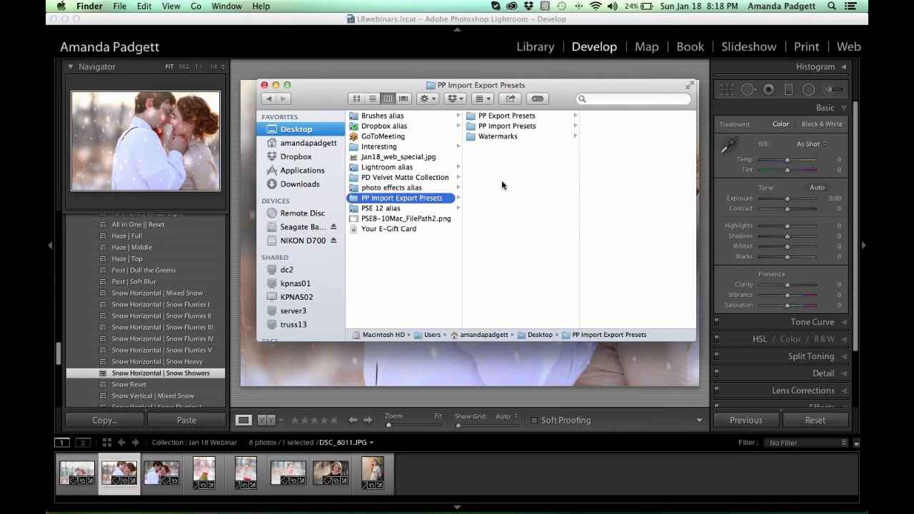
# - Find the Winter Wonderland Collection folder in Downloads and open it
pyautogui.click(300, 184)
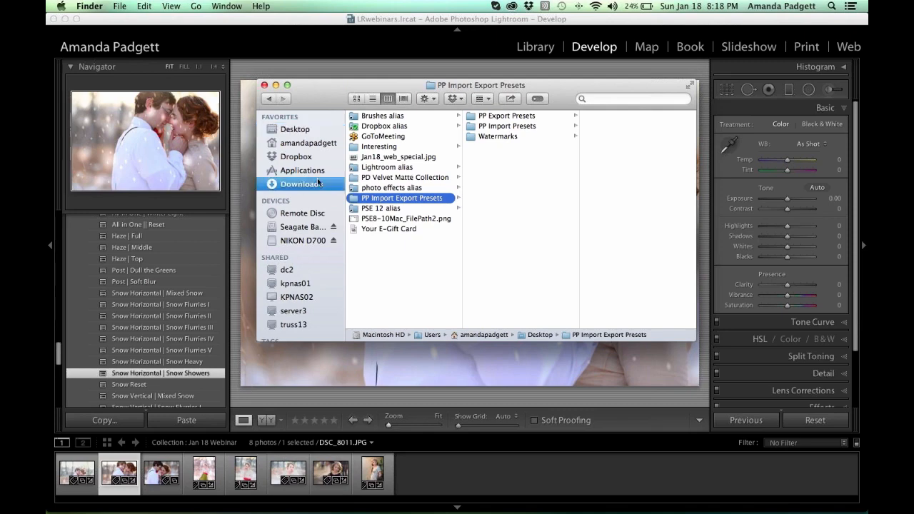
pyautogui.scroll(-5, 429, 262)
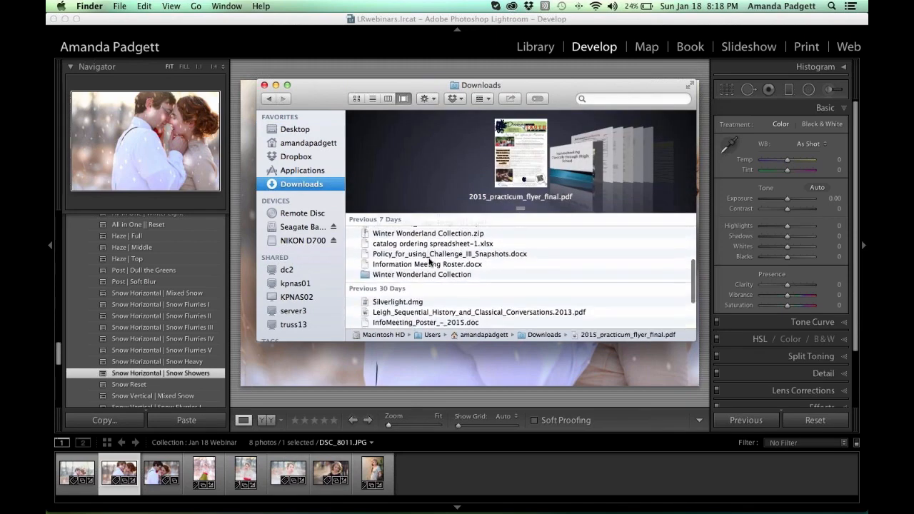
pyautogui.click(430, 248)
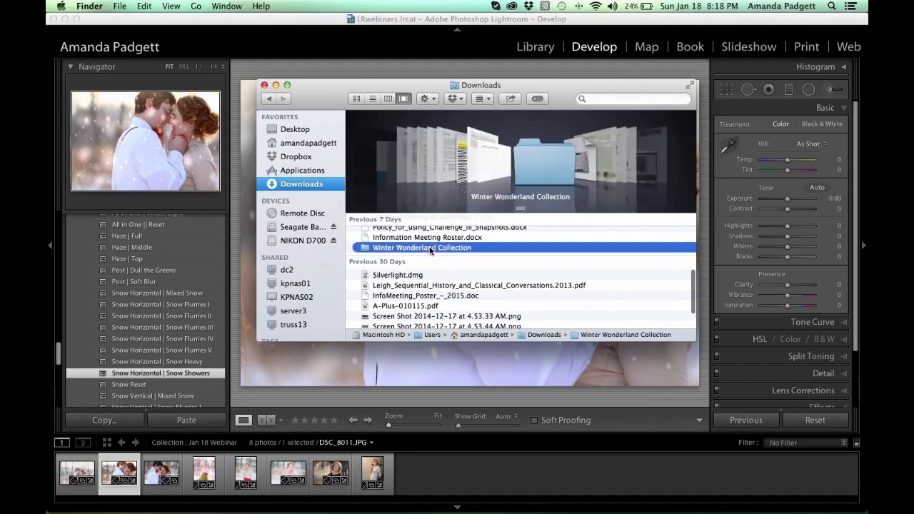
pyautogui.doubleClick(396, 247)
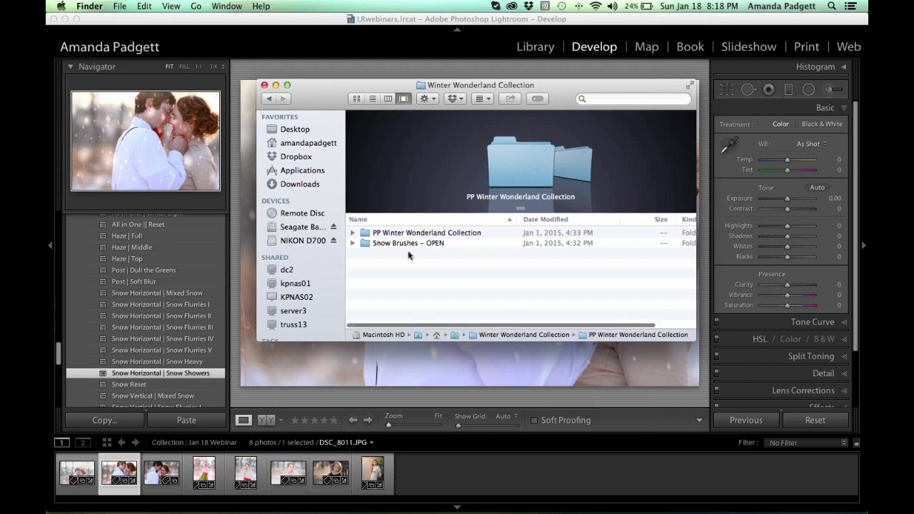
# - Open the PP Winter Wonderland Collection folder beside Snow Brushes - OPEN and look through its preset template files
pyautogui.click(398, 234)
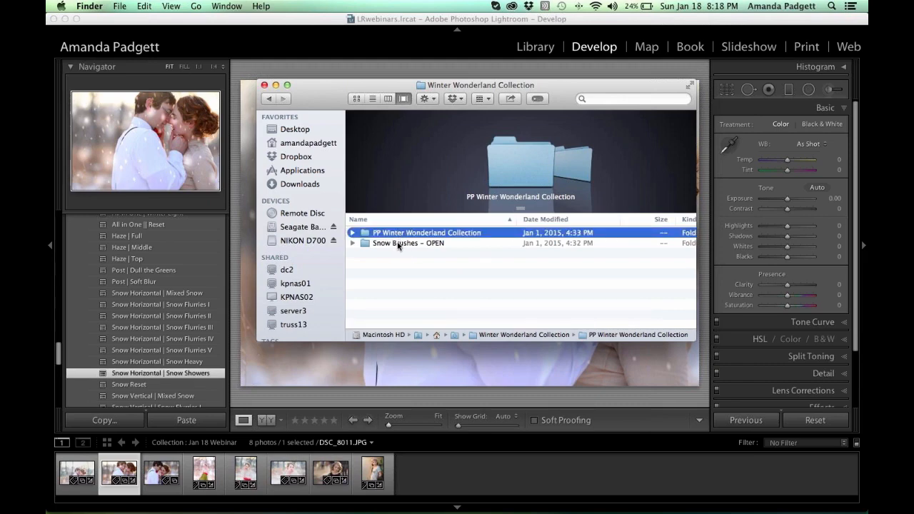
pyautogui.click(397, 245)
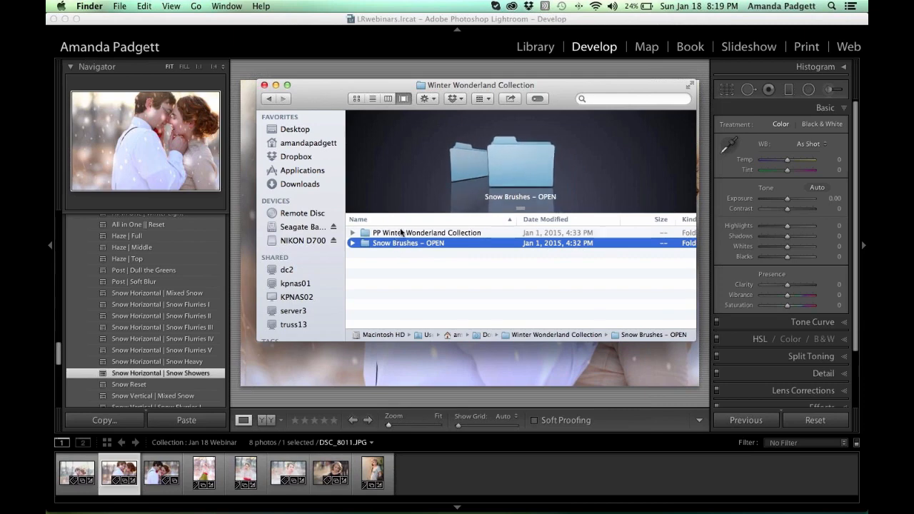
pyautogui.click(397, 233)
pyautogui.doubleClick(394, 234)
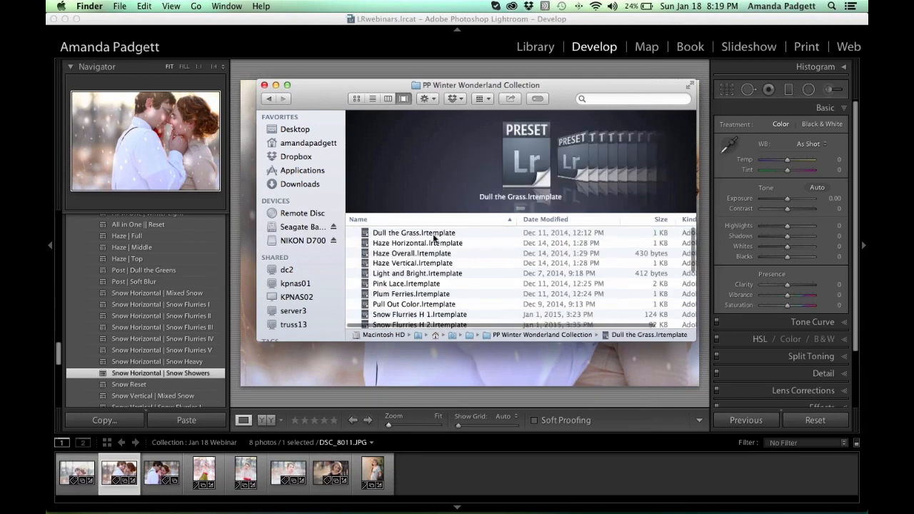
pyautogui.scroll(-5, 434, 238)
pyautogui.scroll(5, 434, 240)
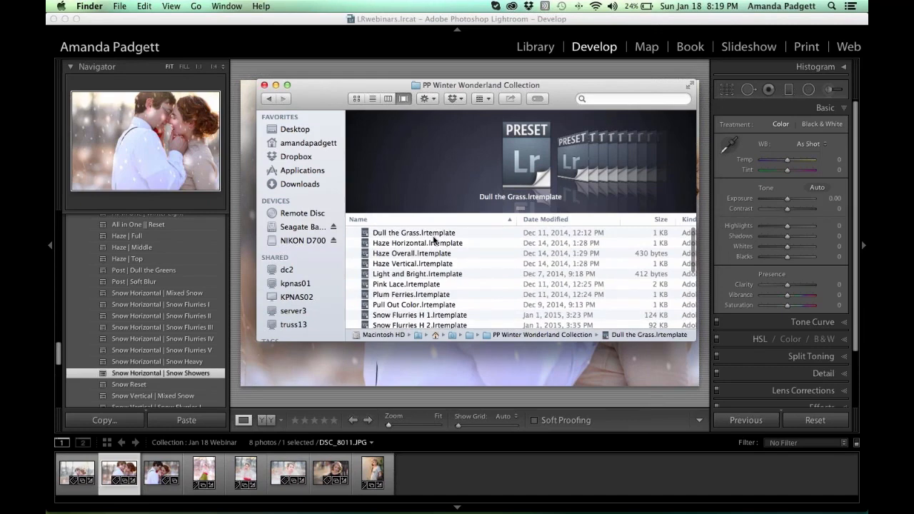
# - Go back to the parent folder, view the Copy command for PP Winter Wonderland Collection, and switch to Lightroom
pyautogui.click(269, 98)
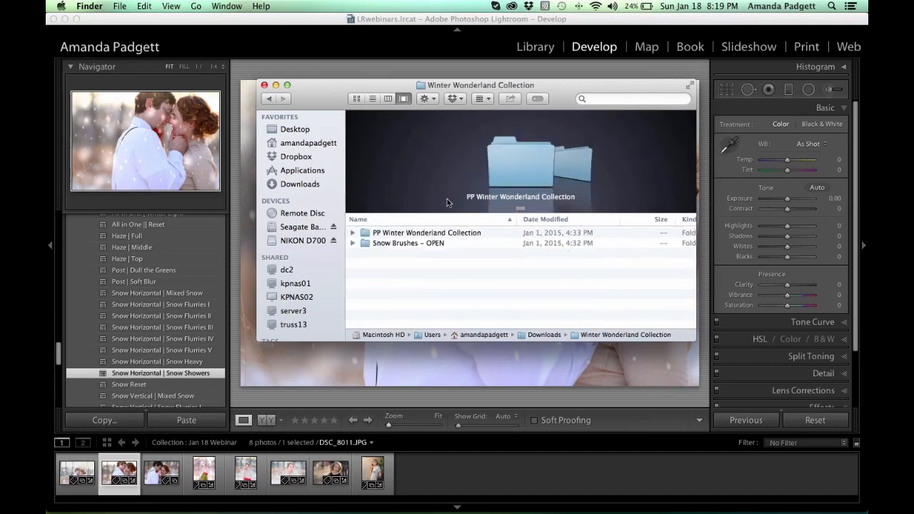
pyautogui.click(448, 234)
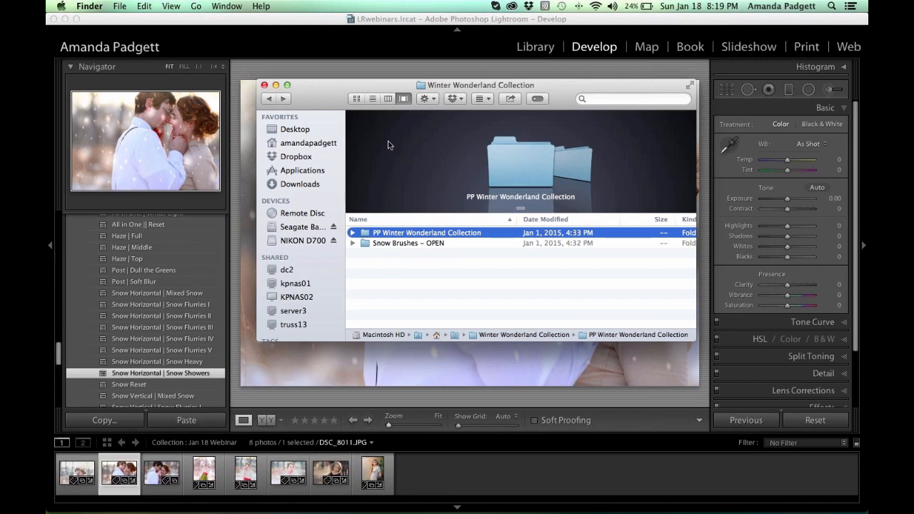
pyautogui.click(148, 7)
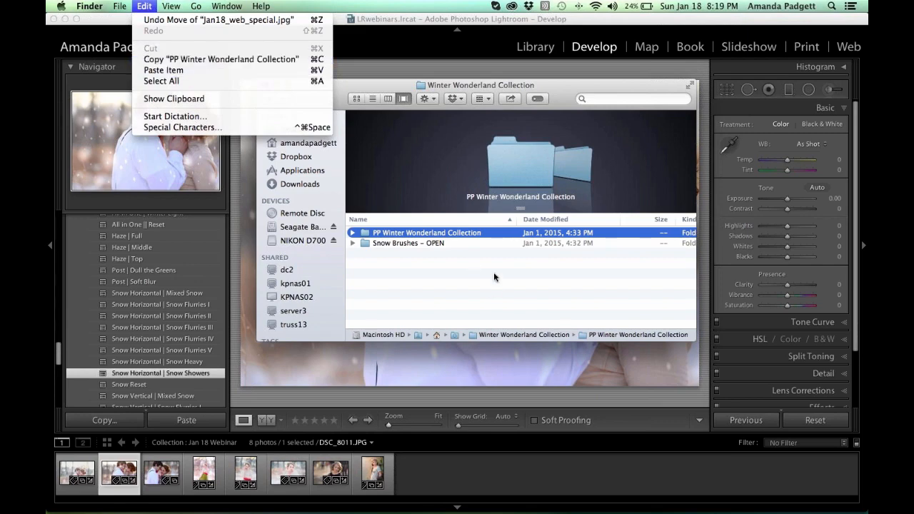
pyautogui.click(494, 232)
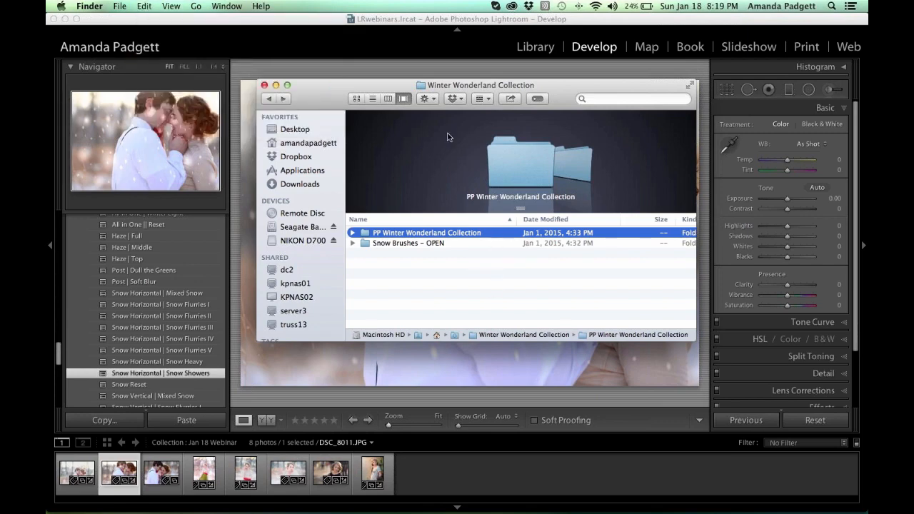
pyautogui.click(296, 66)
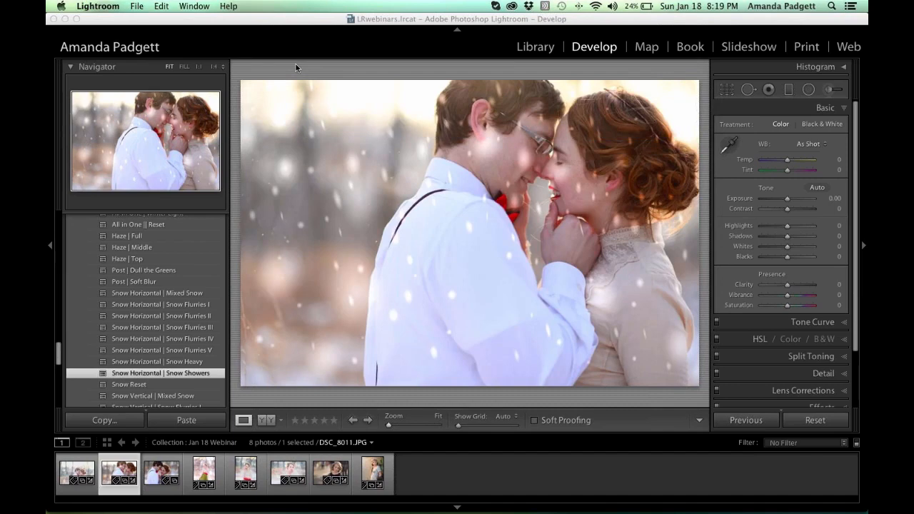
# - Open Lightroom's preset preferences and show the Lightroom presets folder in Finder
pyautogui.click(93, 7)
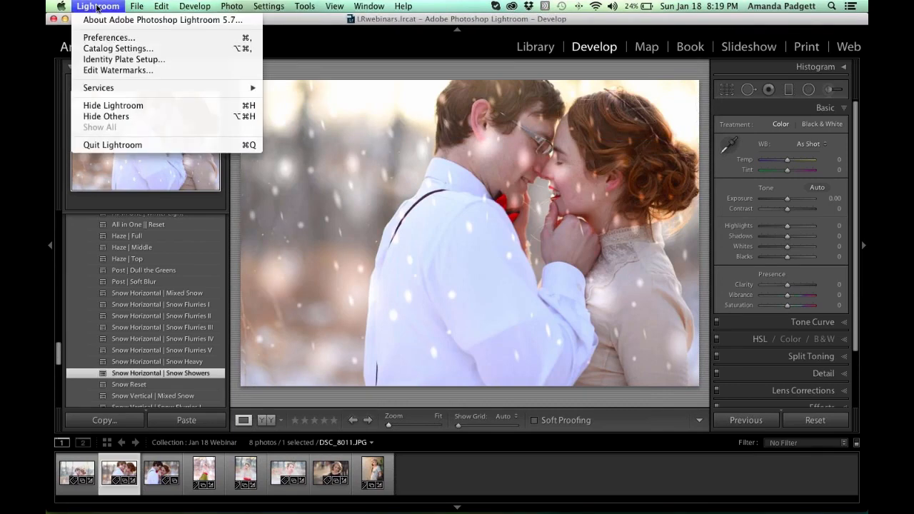
pyautogui.moveTo(159, 9)
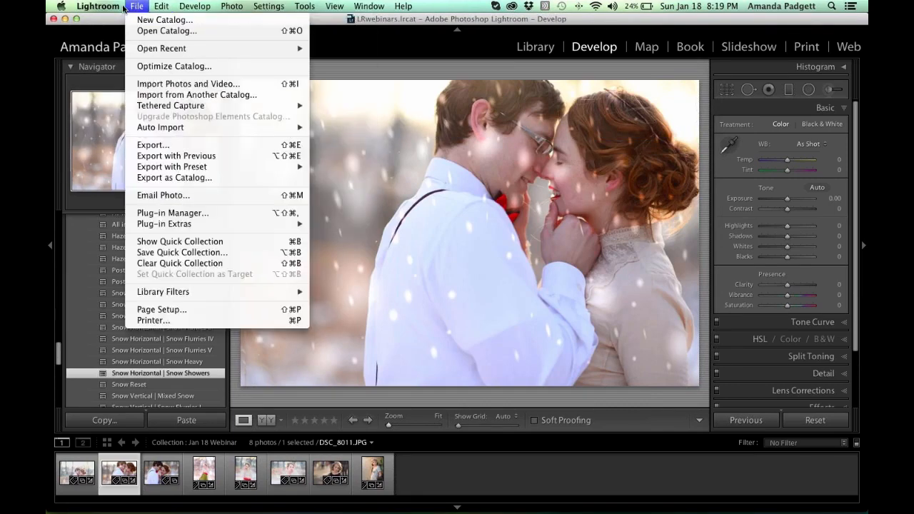
pyautogui.moveTo(104, 8)
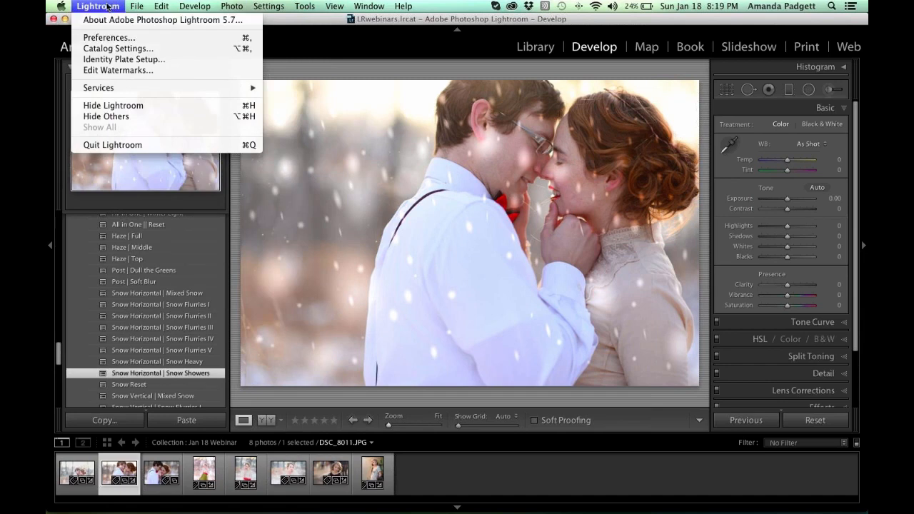
pyautogui.click(106, 39)
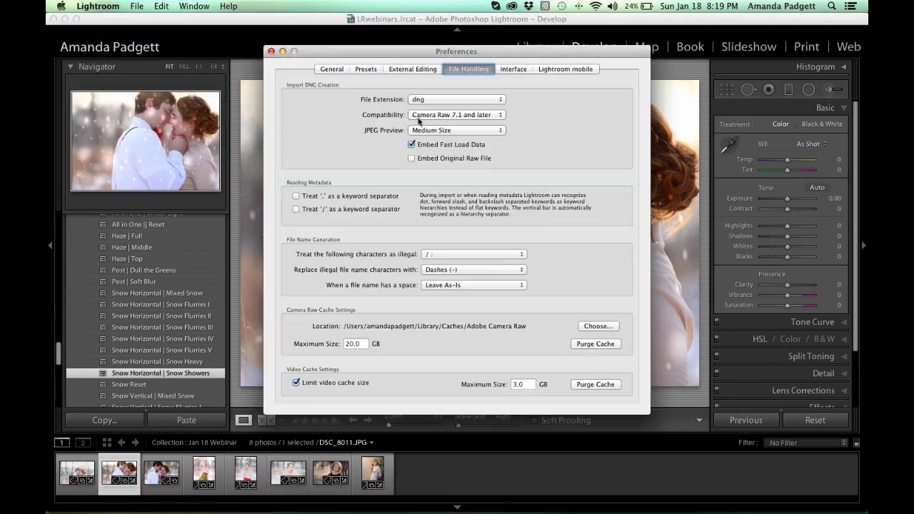
pyautogui.click(364, 69)
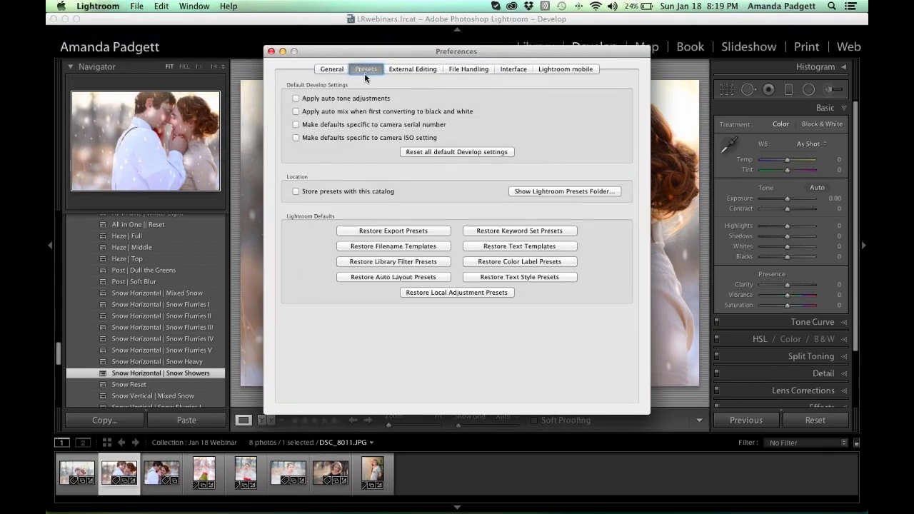
pyautogui.click(541, 194)
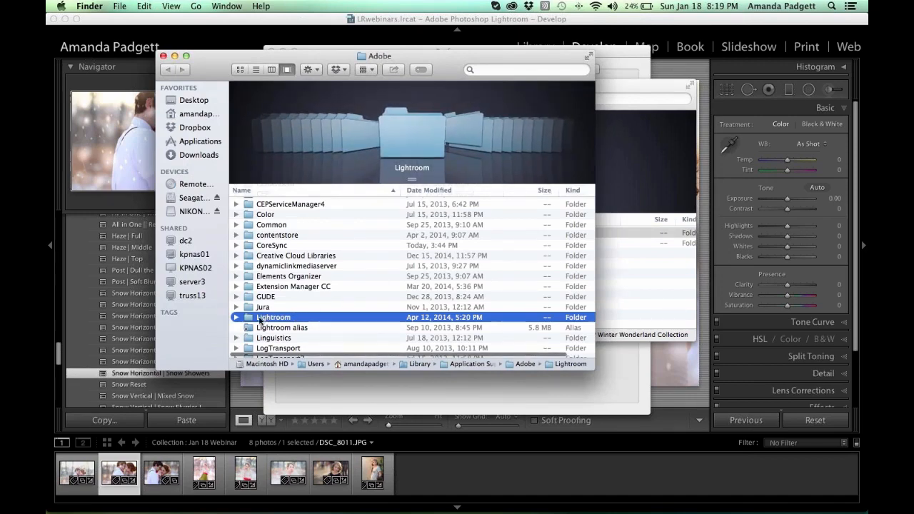
# - Open the Lightroom folder and go into its Develop Presets subfolder
pyautogui.doubleClick(299, 318)
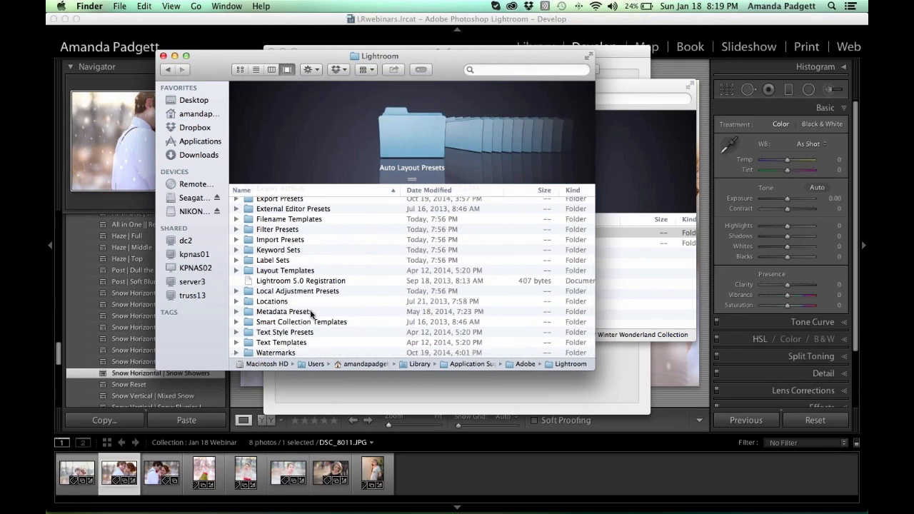
pyautogui.scroll(3, 325, 289)
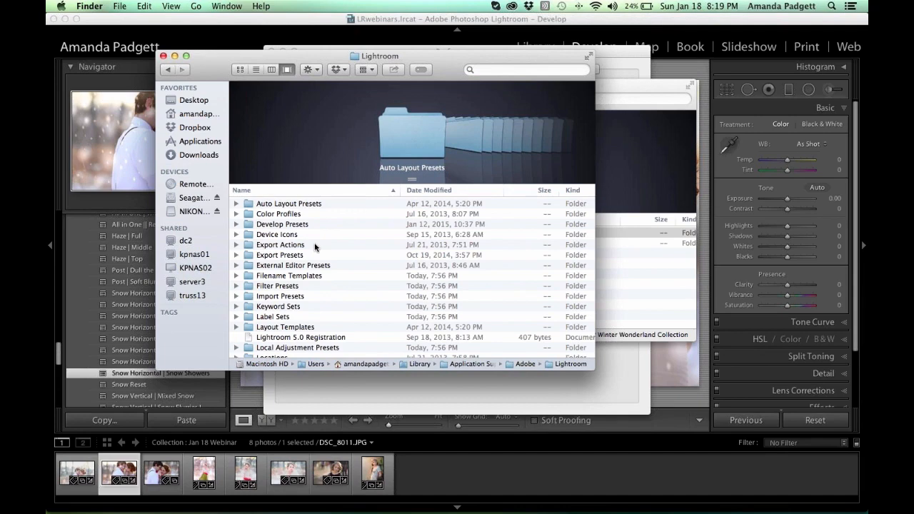
pyautogui.click(294, 226)
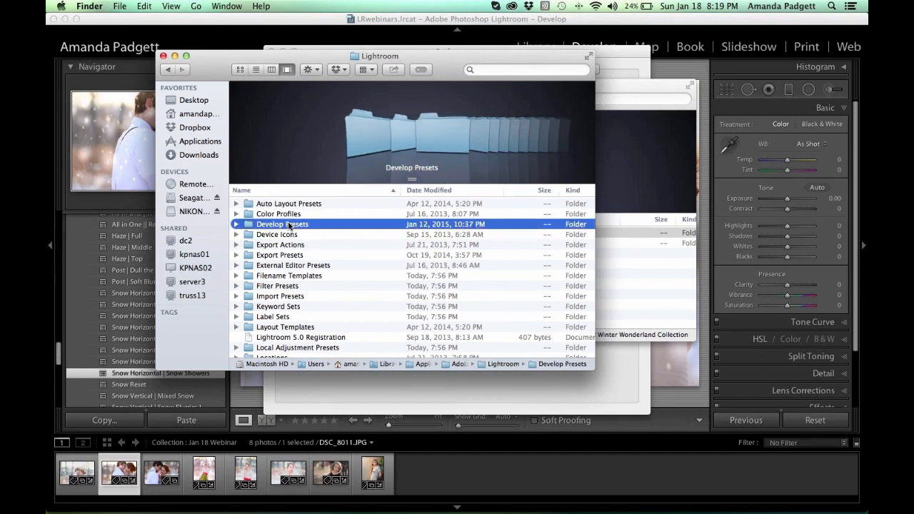
pyautogui.doubleClick(295, 226)
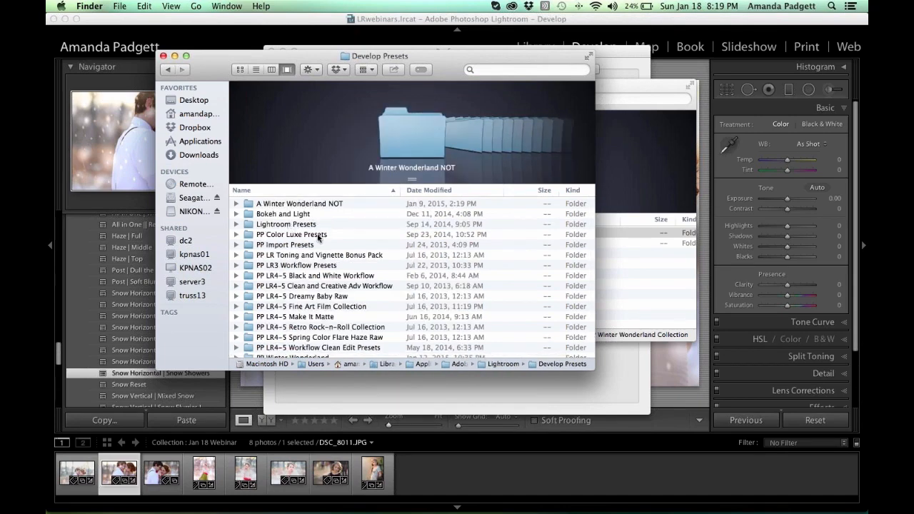
# - View the Paste Item command for Develop Presets, look through the installed preset folders, and close that Finder window
pyautogui.click(144, 6)
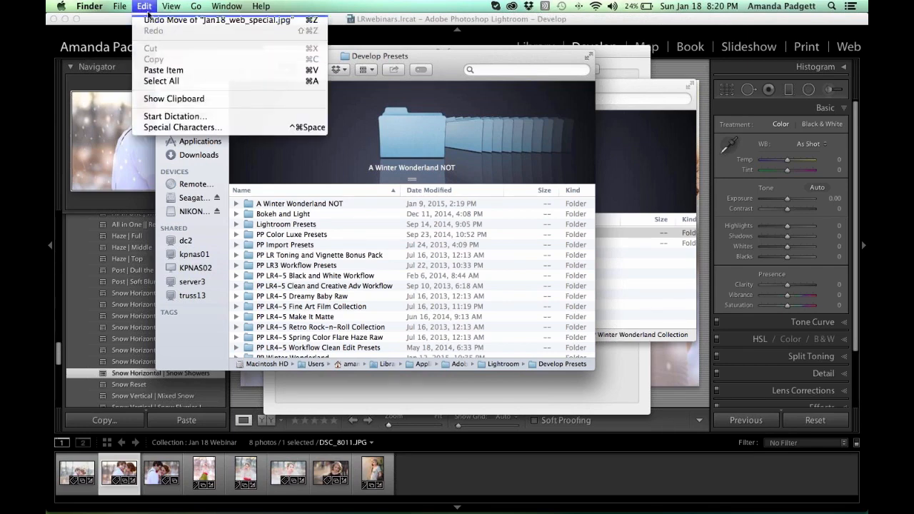
pyautogui.click(147, 9)
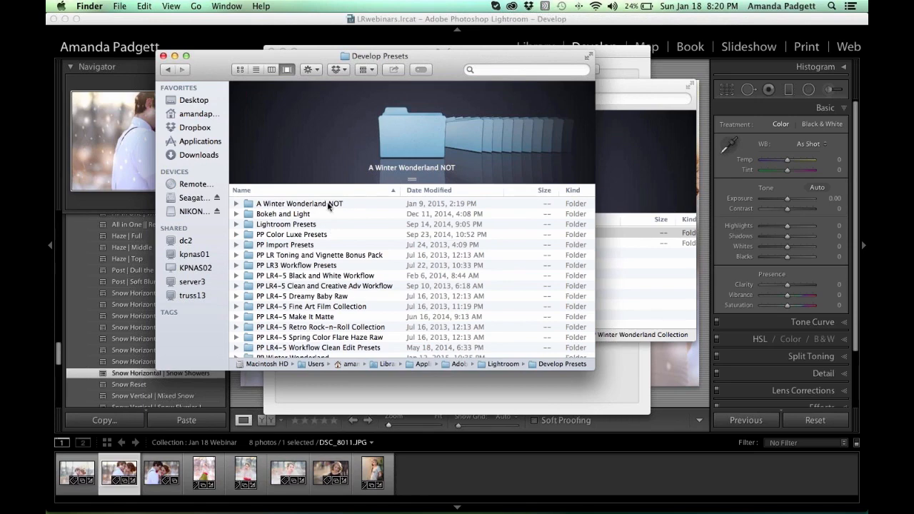
pyautogui.scroll(-1, 345, 222)
pyautogui.scroll(-3, 344, 221)
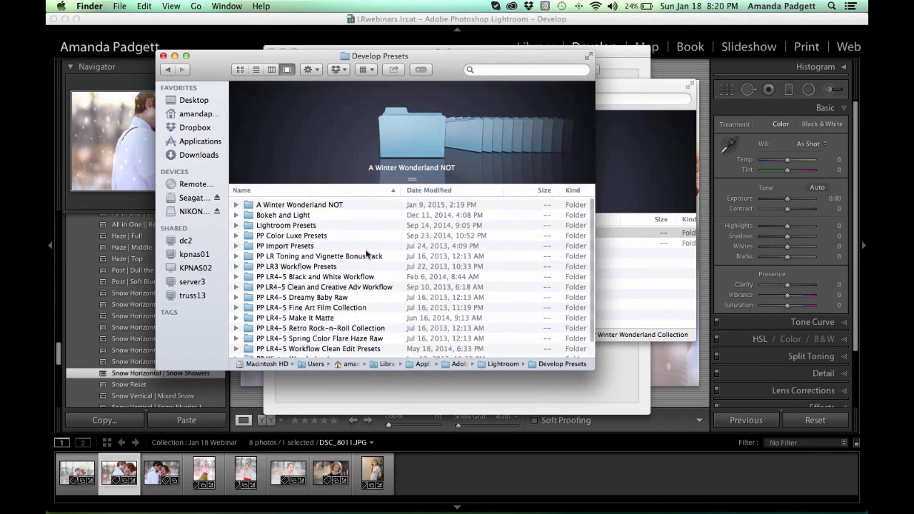
pyautogui.scroll(3, 371, 273)
pyautogui.scroll(-2, 342, 299)
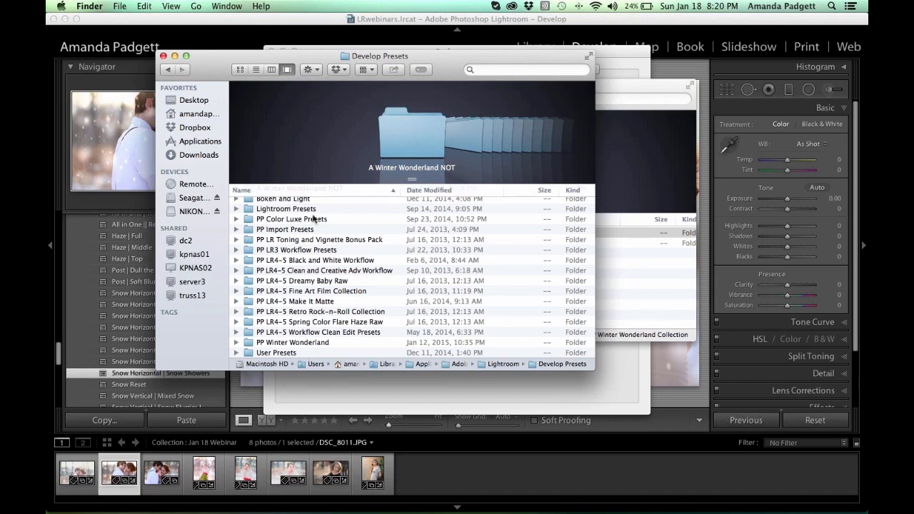
pyautogui.scroll(2, 322, 296)
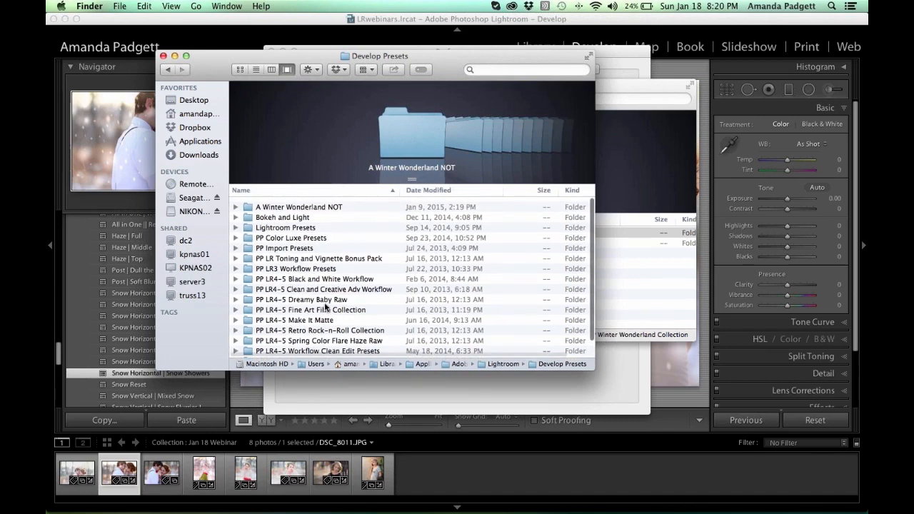
pyautogui.click(163, 56)
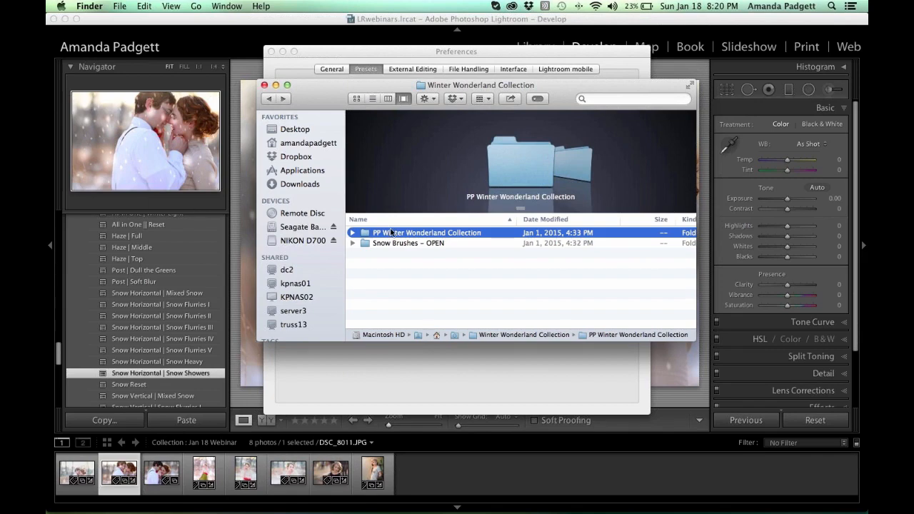
# - Select all template files inside the Snow Brushes - OPEN folder, then close its Finder window
pyautogui.click(415, 244)
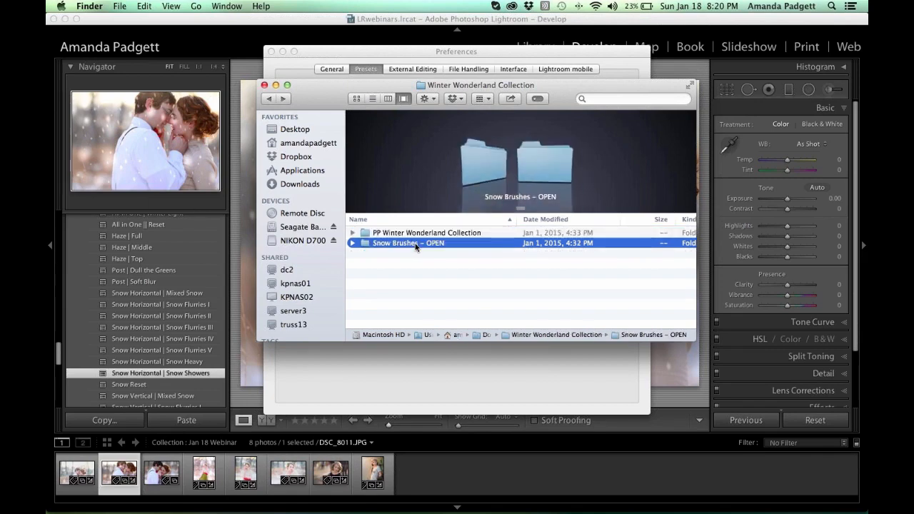
pyautogui.doubleClick(453, 243)
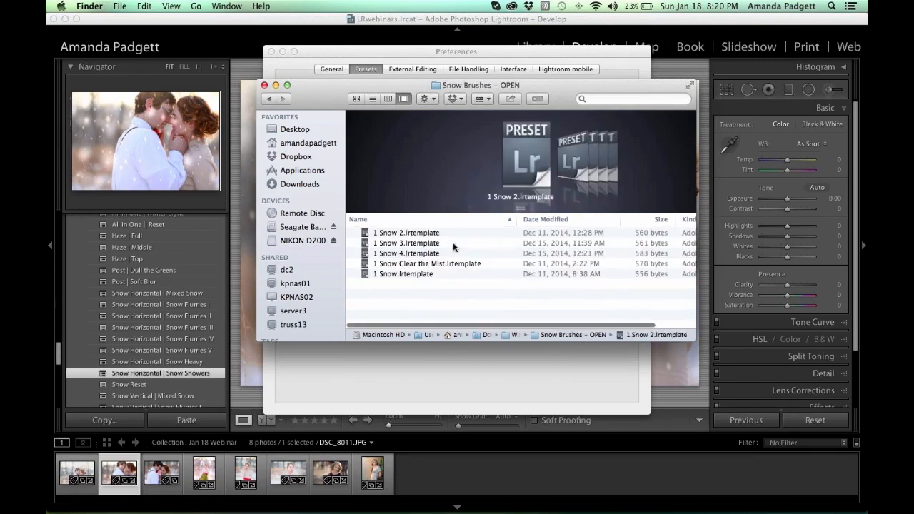
pyautogui.press('super+a')
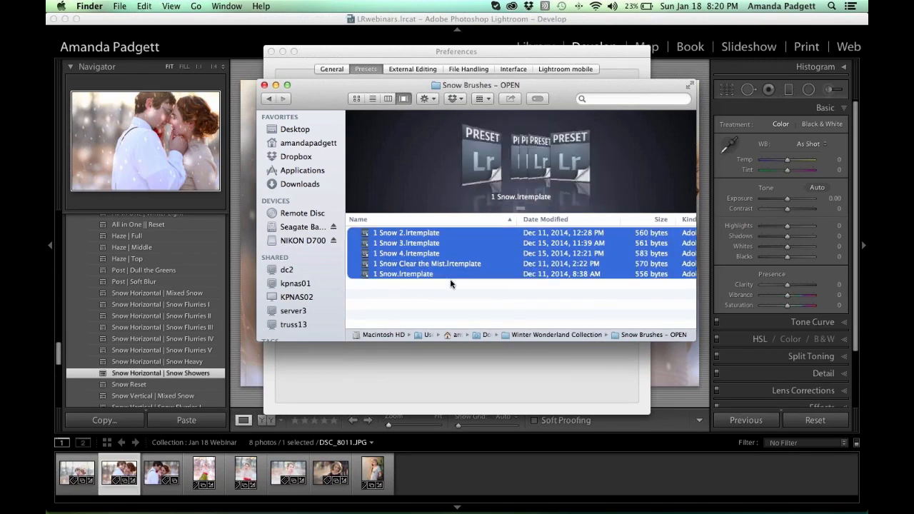
pyautogui.click(263, 85)
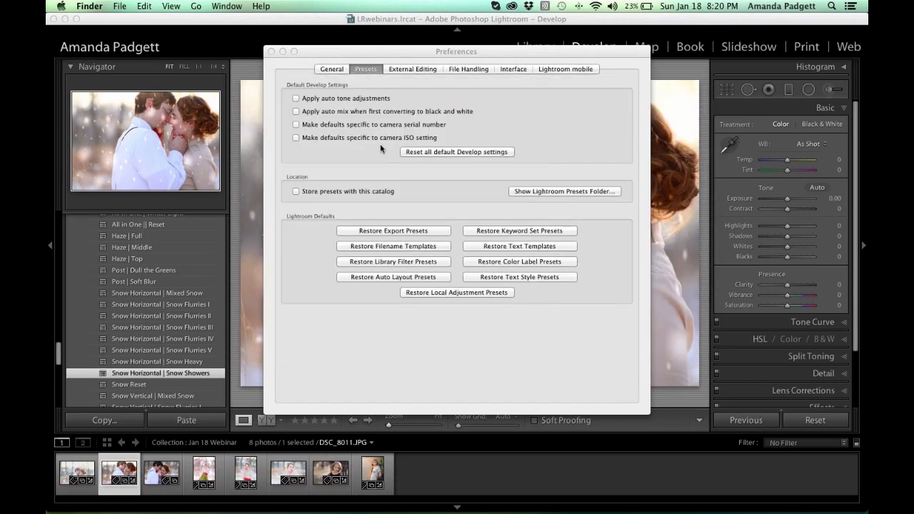
# - Show the Lightroom presets folder again and open Local Adjustment Presets inside the Lightroom folder
pyautogui.click(540, 192)
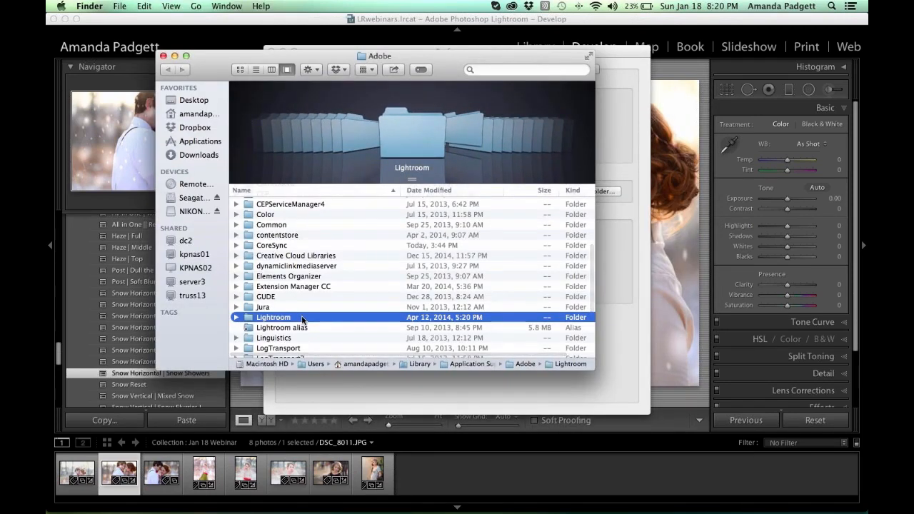
pyautogui.doubleClick(300, 317)
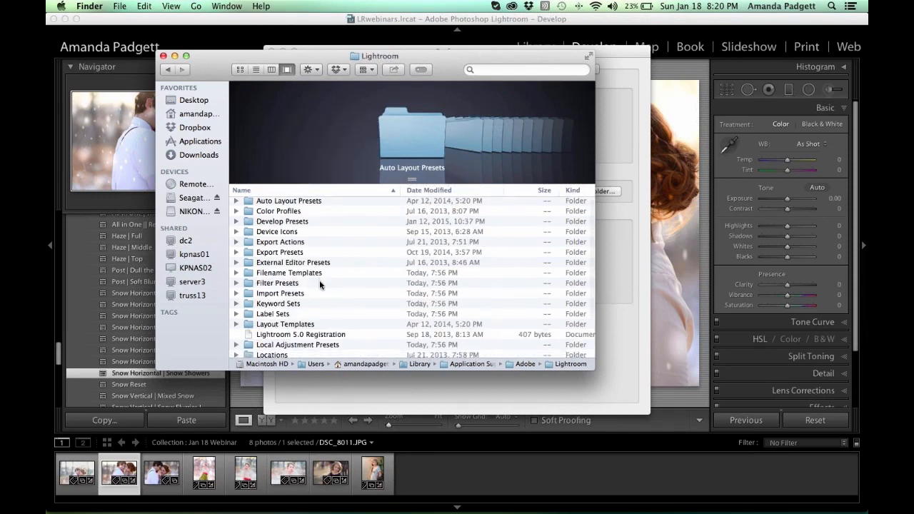
pyautogui.scroll(-2, 319, 280)
pyautogui.click(334, 315)
pyautogui.doubleClick(334, 314)
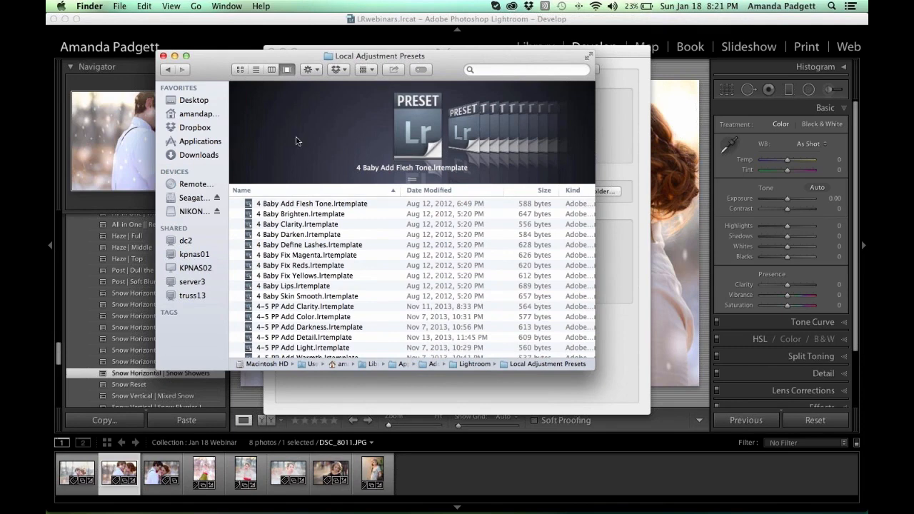
# - View the Paste Item command for Local Adjustment Presets, then close the Finder window and Preferences
pyautogui.click(146, 6)
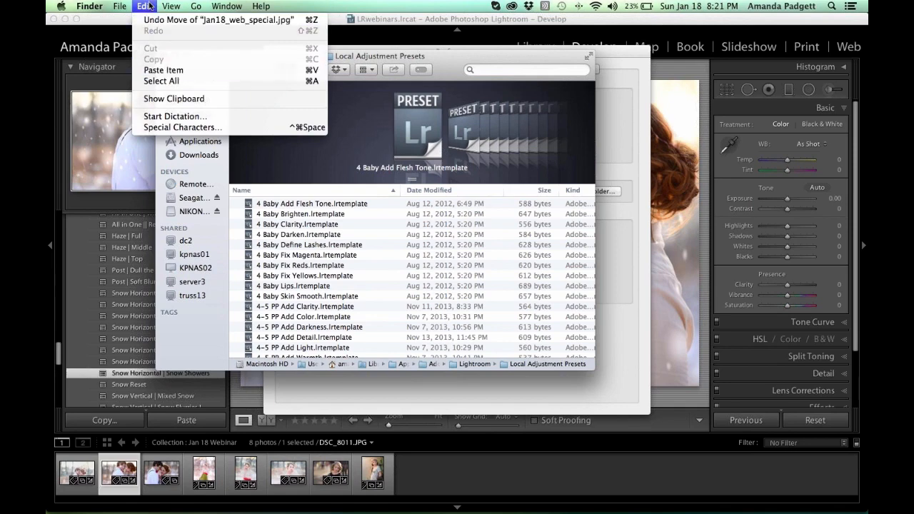
pyautogui.click(148, 7)
pyautogui.click(164, 56)
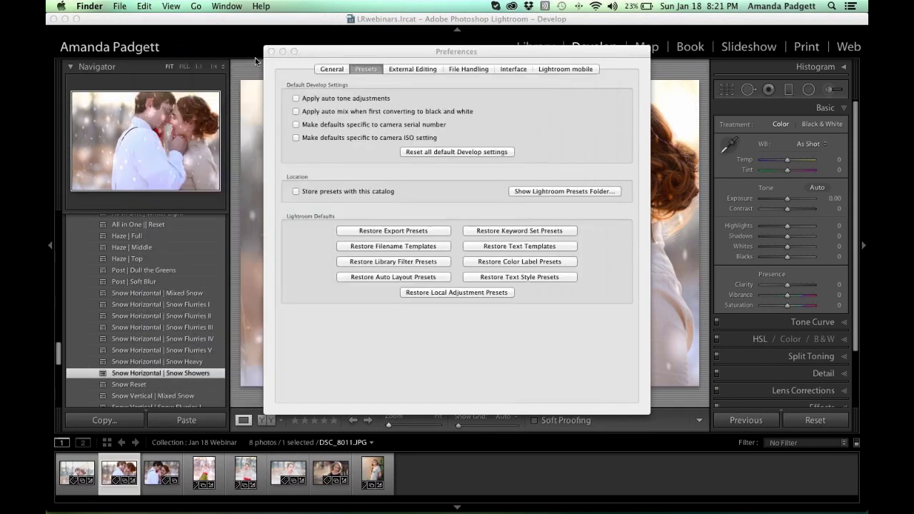
pyautogui.click(270, 52)
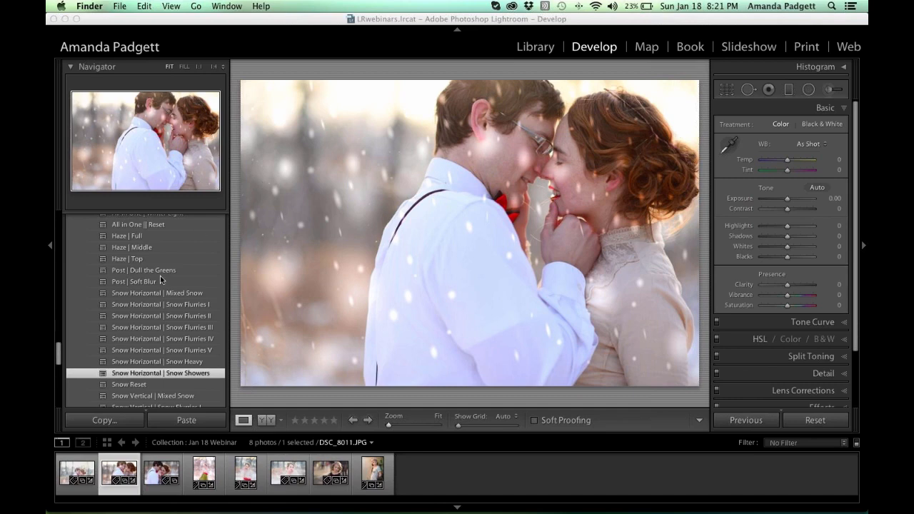
# - Collapse the PP Winter Wonderland and PP LR3 Workflow Presets folders in Lightroom's preset list
pyautogui.scroll(10, 154, 277)
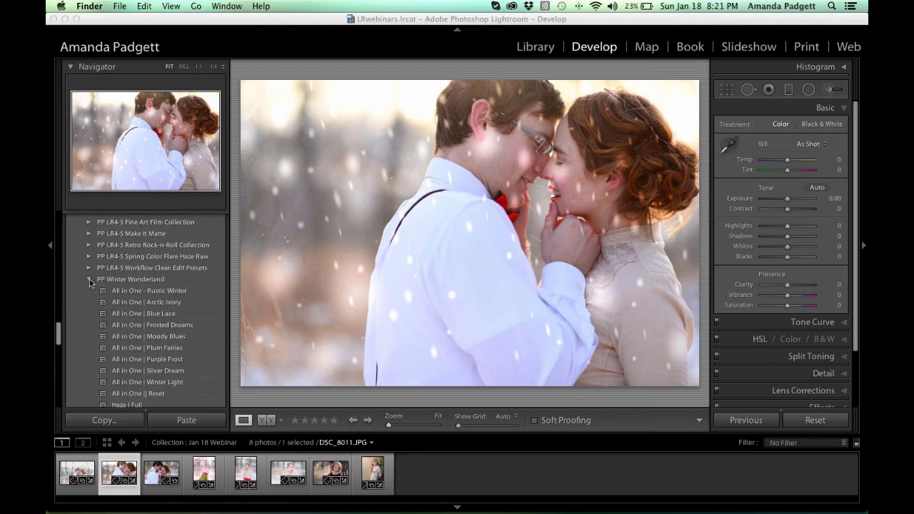
pyautogui.click(89, 279)
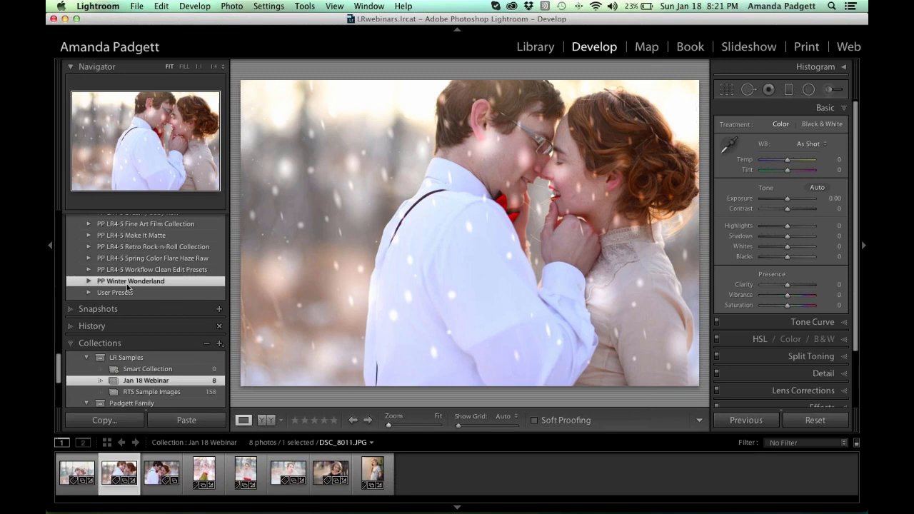
pyautogui.scroll(2, 126, 283)
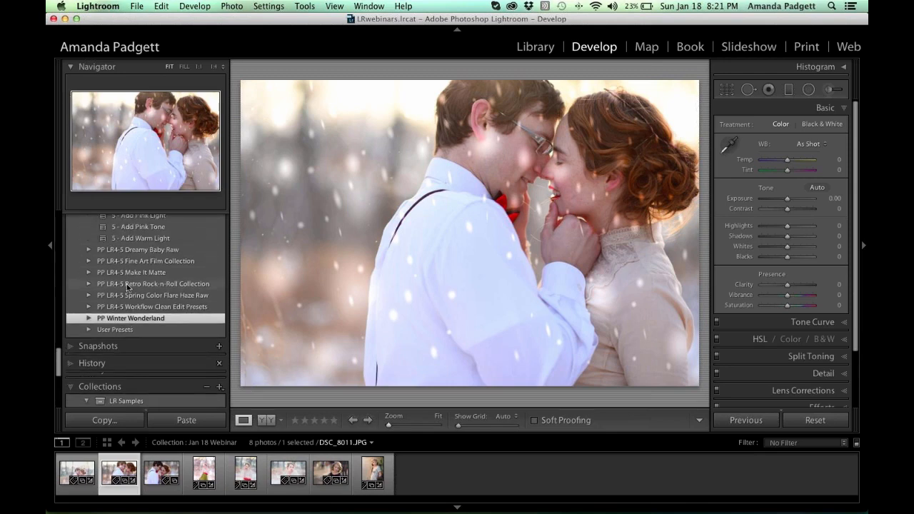
pyautogui.scroll(15, 126, 284)
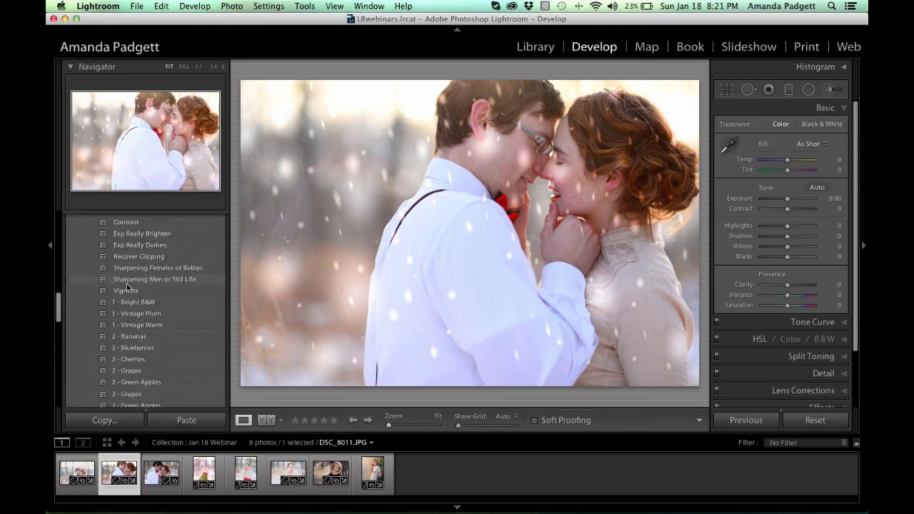
pyautogui.scroll(20, 128, 287)
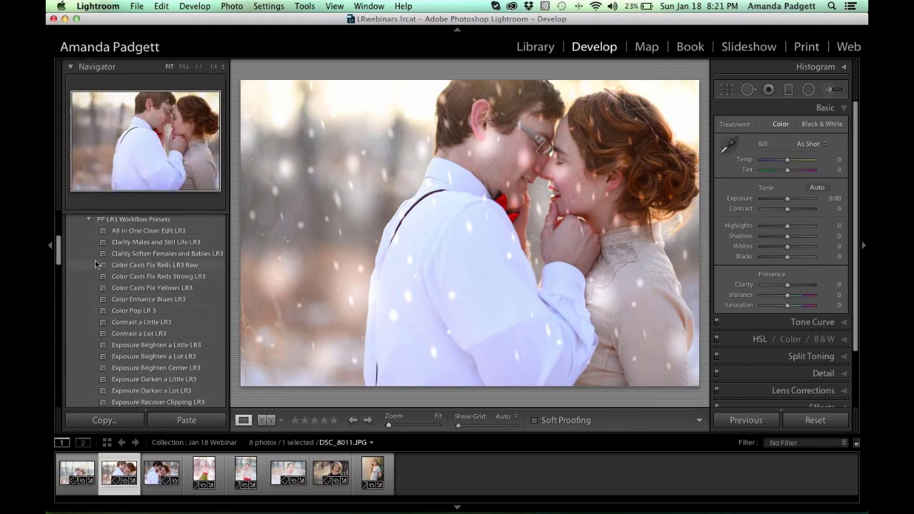
pyautogui.click(89, 369)
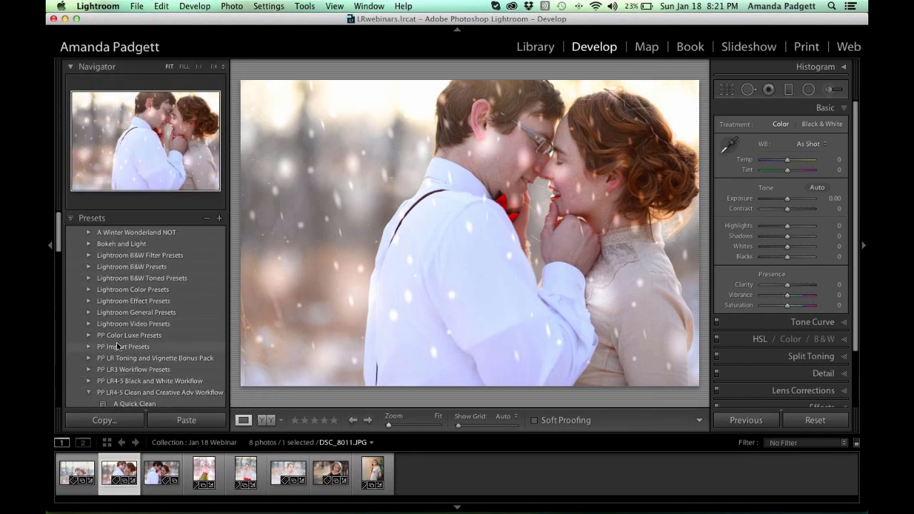
# - Look over the preset folders from A Winter Wonderland NOT down to PP Winter Wonderland
pyautogui.scroll(-1, 136, 356)
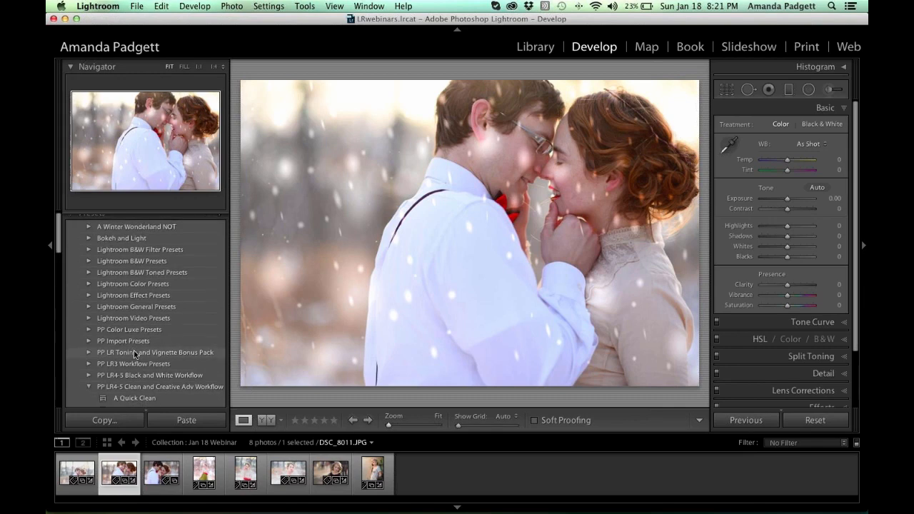
pyautogui.scroll(1, 135, 354)
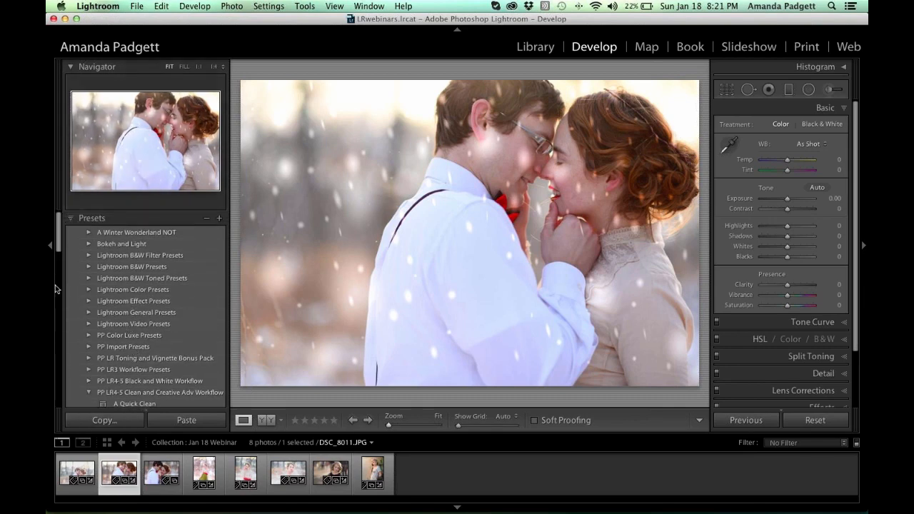
pyautogui.moveTo(61, 250); pyautogui.dragTo(65, 314)
pyautogui.click(88, 301)
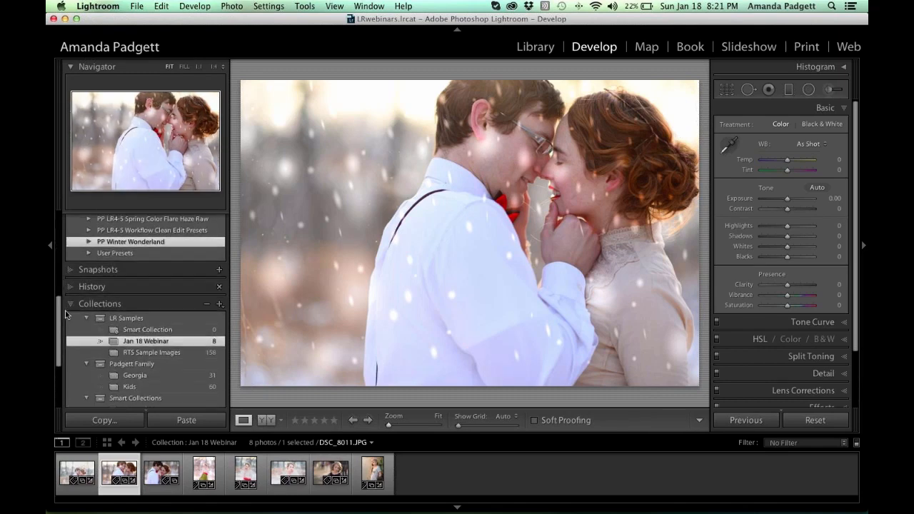
# - Expand Snapshots and turn off Solo Mode for the Develop module's navigation panels
pyautogui.scroll(2, 118, 303)
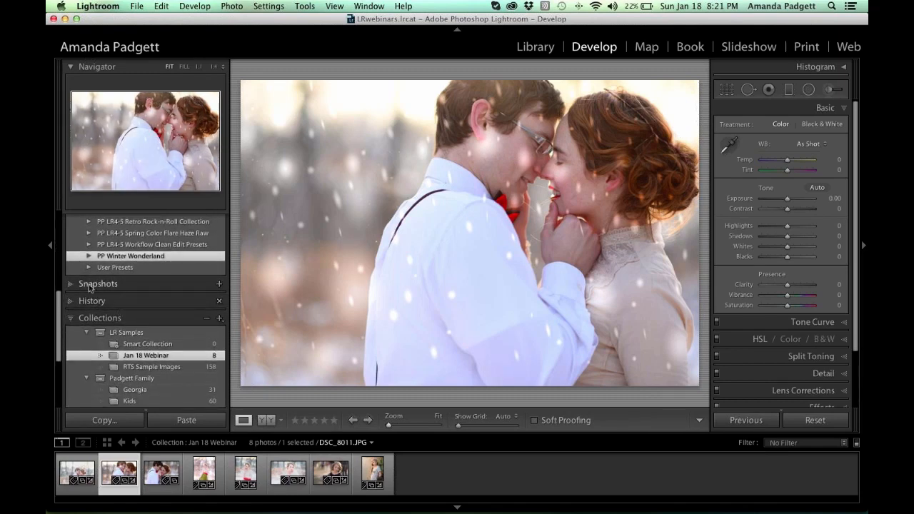
pyautogui.click(71, 287)
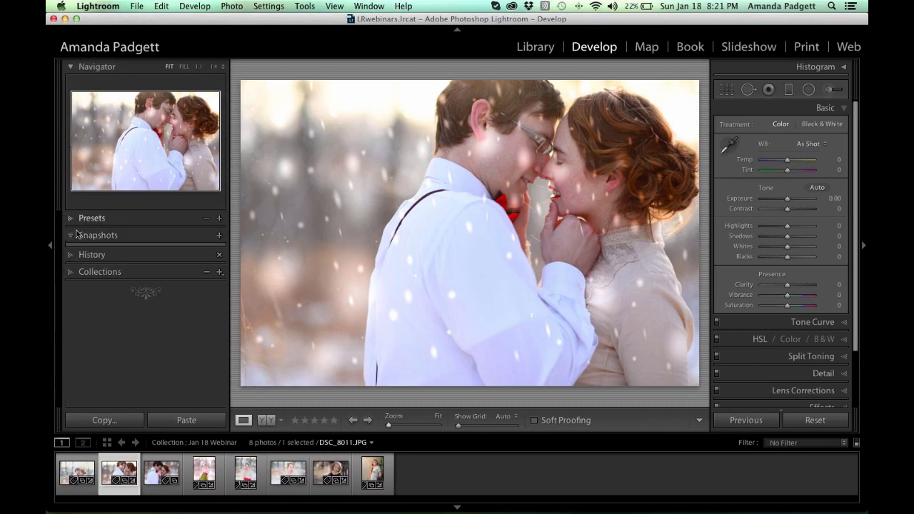
pyautogui.rightClick(105, 329)
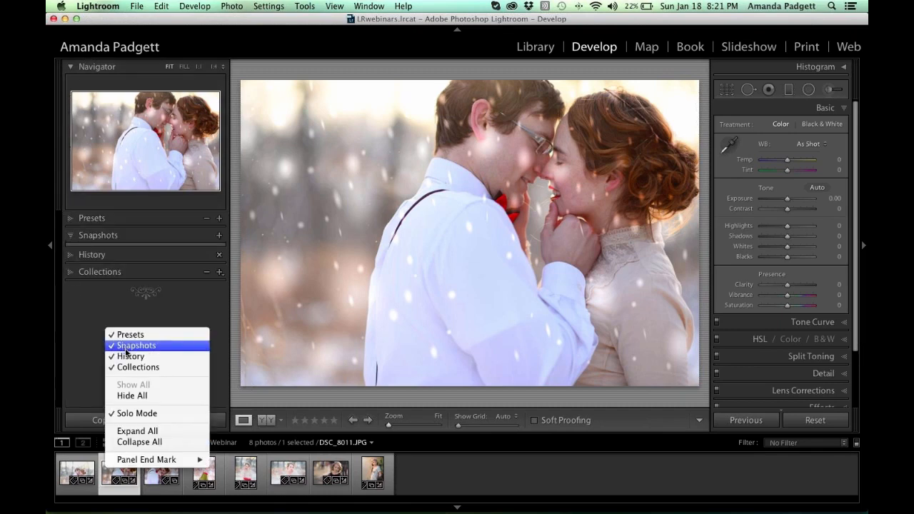
pyautogui.click(137, 413)
# - Expand the Collections, History and Presets sections so they stay open together
pyautogui.click(71, 271)
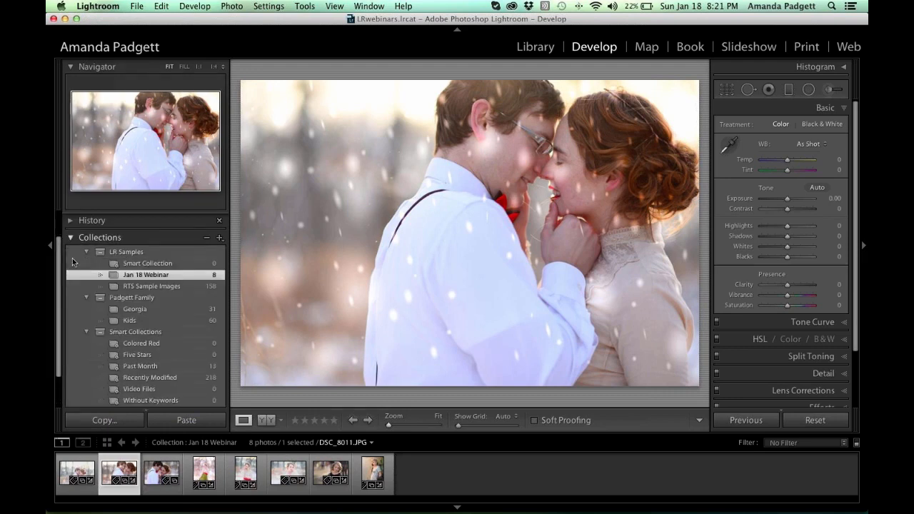
pyautogui.click(87, 220)
pyautogui.scroll(2, 90, 243)
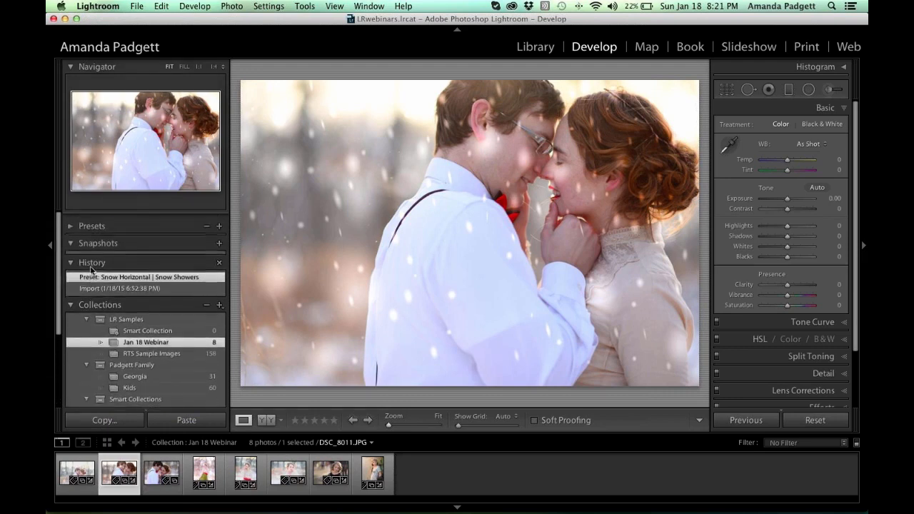
pyautogui.click(70, 219)
# - Look over the preset folders down to PP Winter Wonderland, together with the Snapshots, History and Collections sections
pyautogui.scroll(-3, 124, 283)
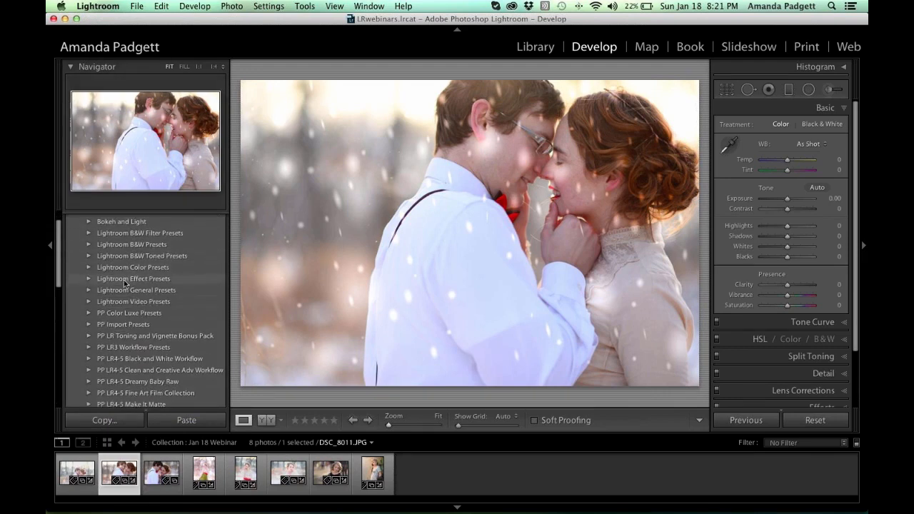
pyautogui.scroll(-5, 124, 321)
pyautogui.scroll(10, 124, 350)
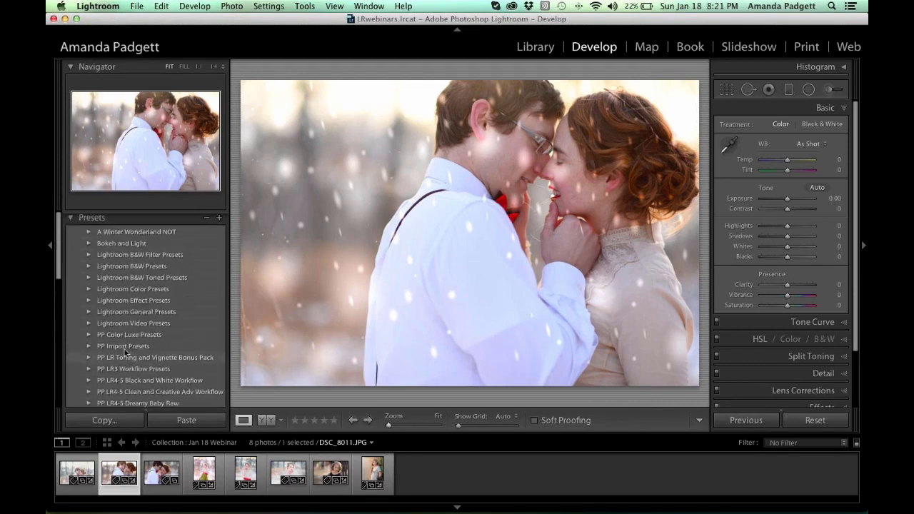
pyautogui.scroll(-2, 126, 327)
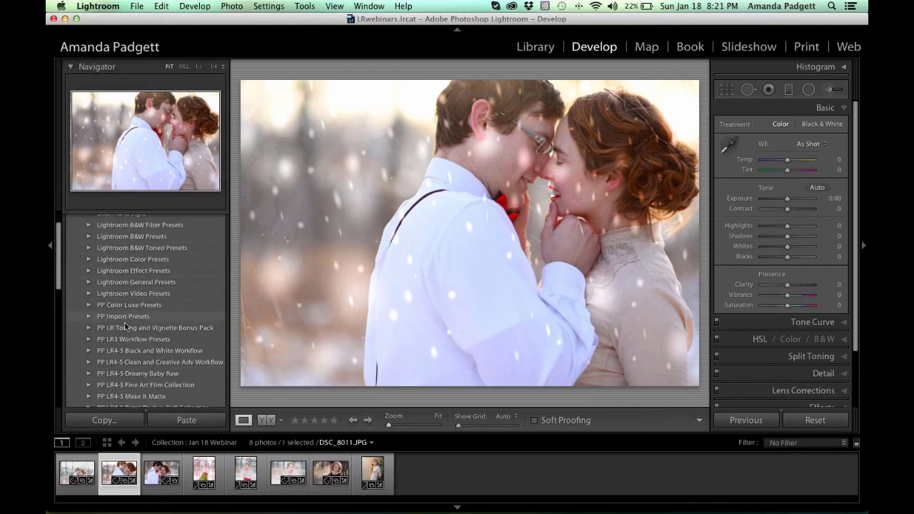
pyautogui.scroll(-1, 126, 327)
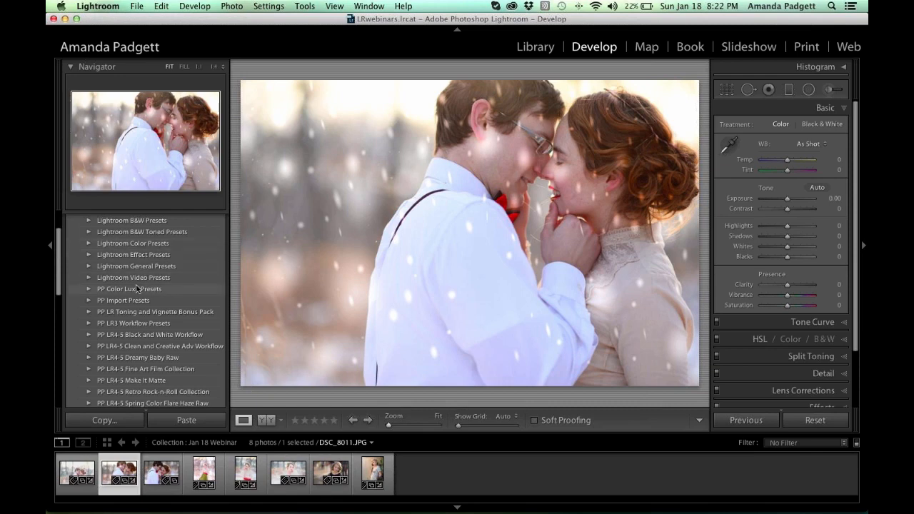
pyautogui.scroll(-5, 136, 287)
pyautogui.scroll(-4, 137, 301)
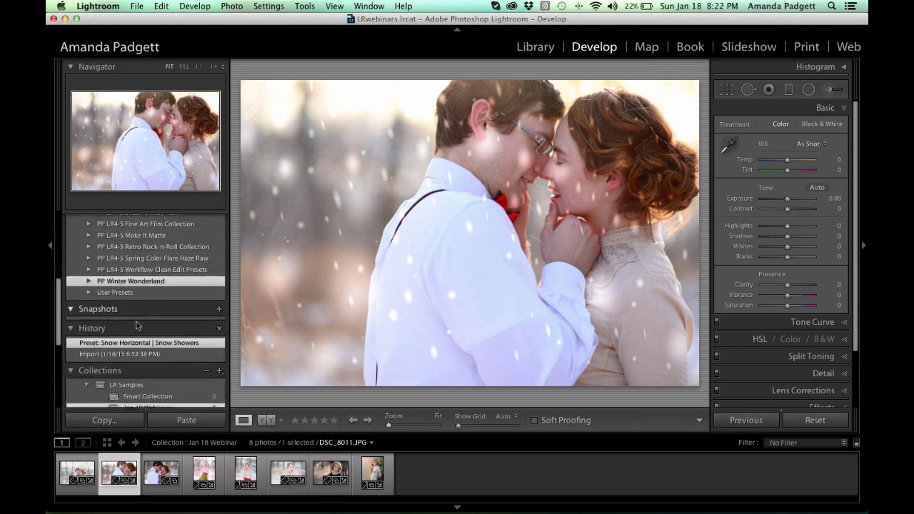
pyautogui.scroll(-3, 131, 345)
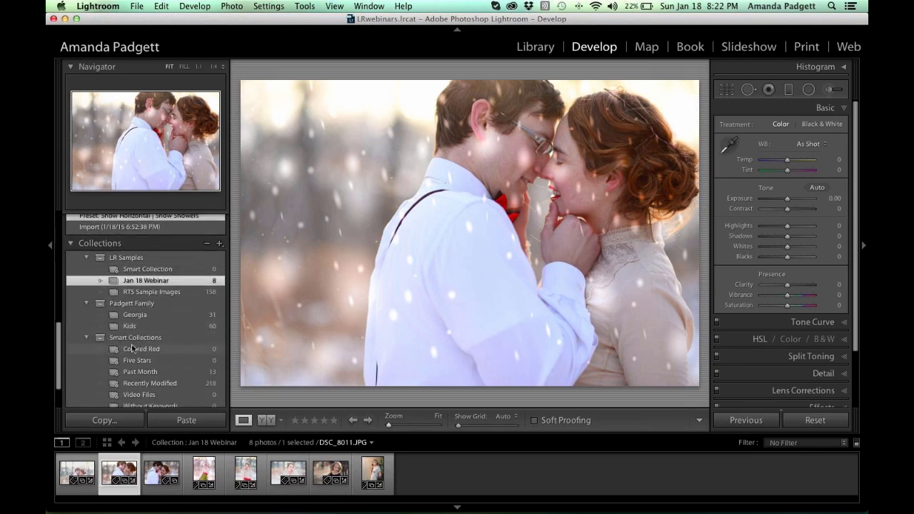
pyautogui.scroll(6, 132, 345)
pyautogui.scroll(5, 133, 344)
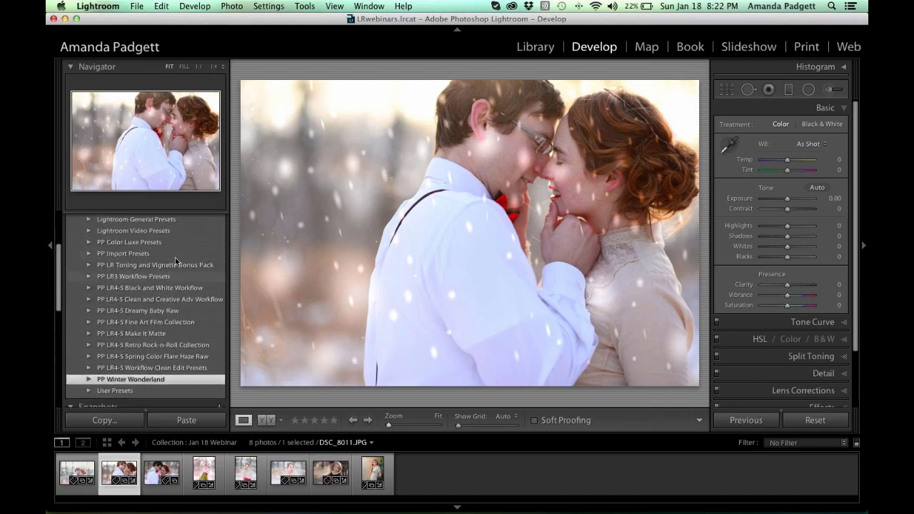
pyautogui.scroll(-2, 165, 257)
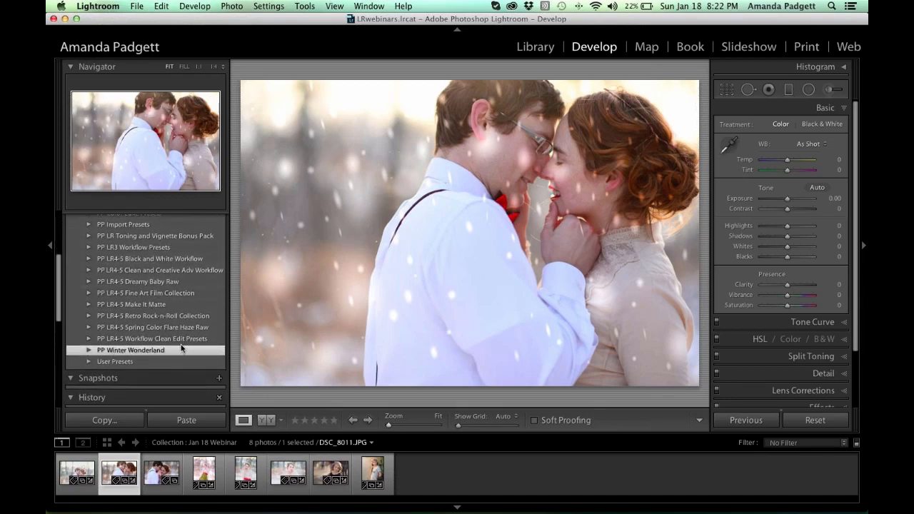
# - Expand the PP Winter Wonderland folder and look over its All in One presets and the neighbouring preset folders
pyautogui.click(88, 351)
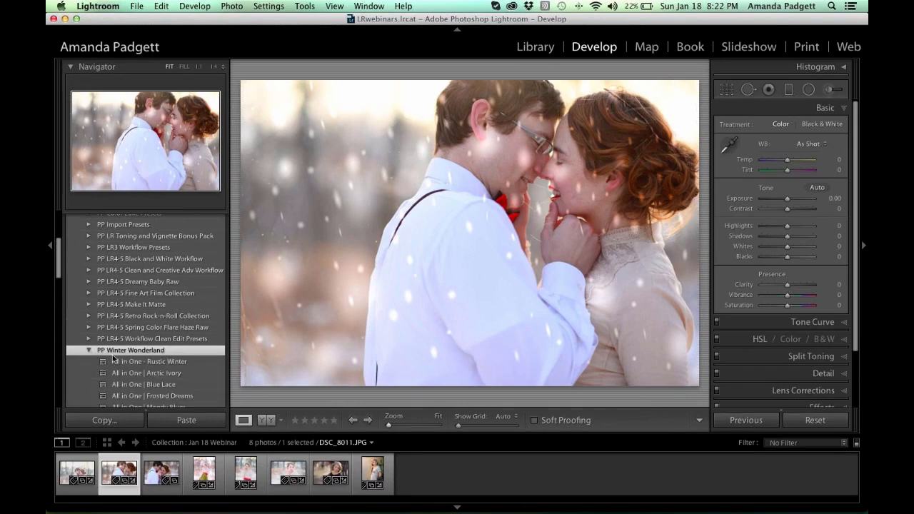
pyautogui.scroll(-3, 130, 357)
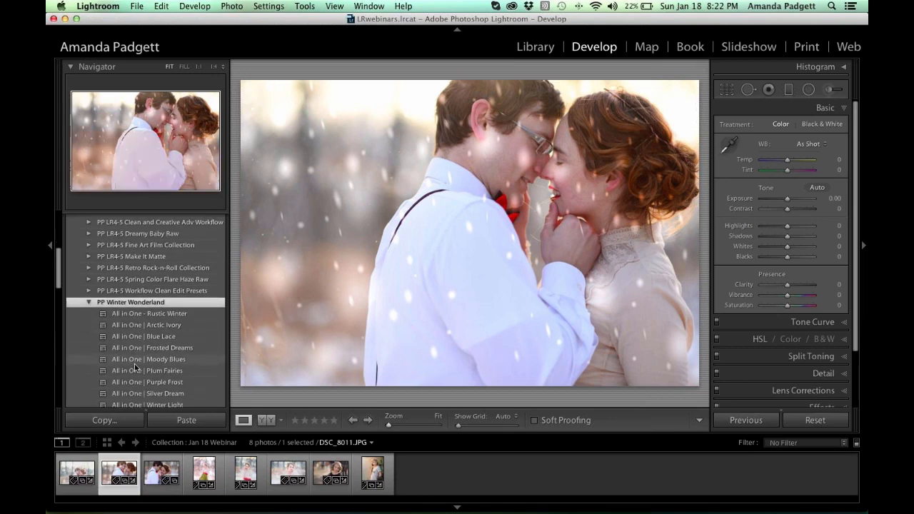
pyautogui.scroll(8, 134, 363)
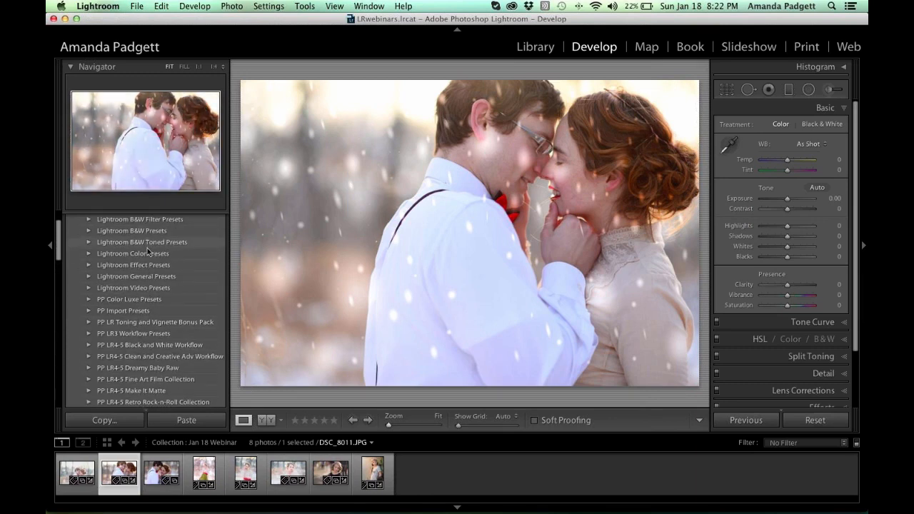
pyautogui.scroll(-1, 153, 301)
pyautogui.scroll(-3, 153, 301)
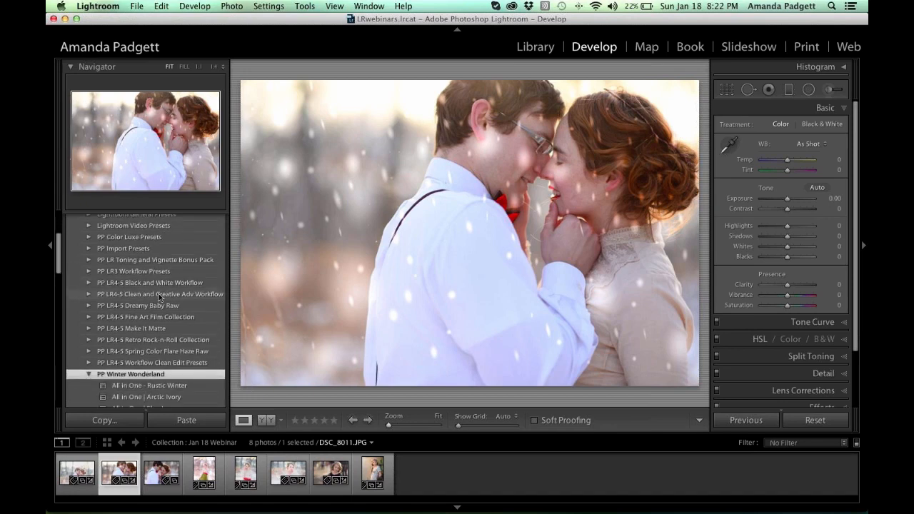
# - Activate the Adjustment Brush and set its effect to Tint
pyautogui.click(831, 89)
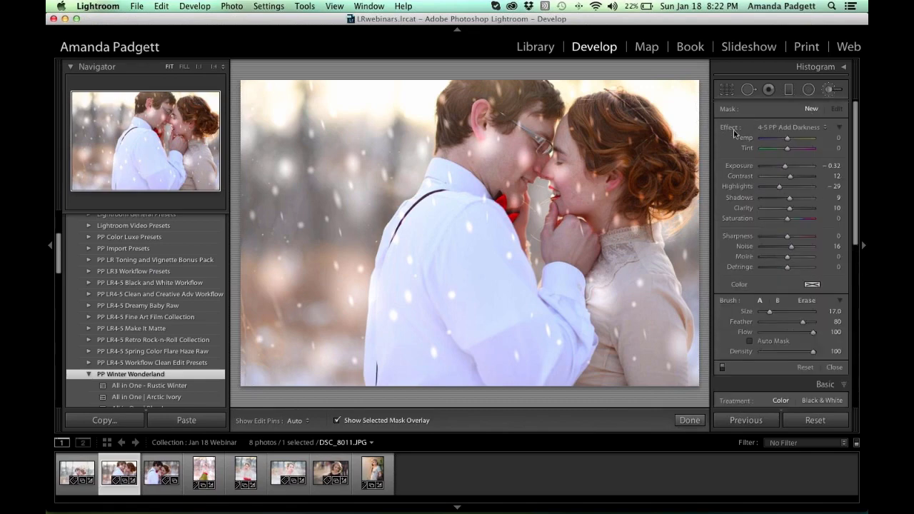
pyautogui.click(769, 131)
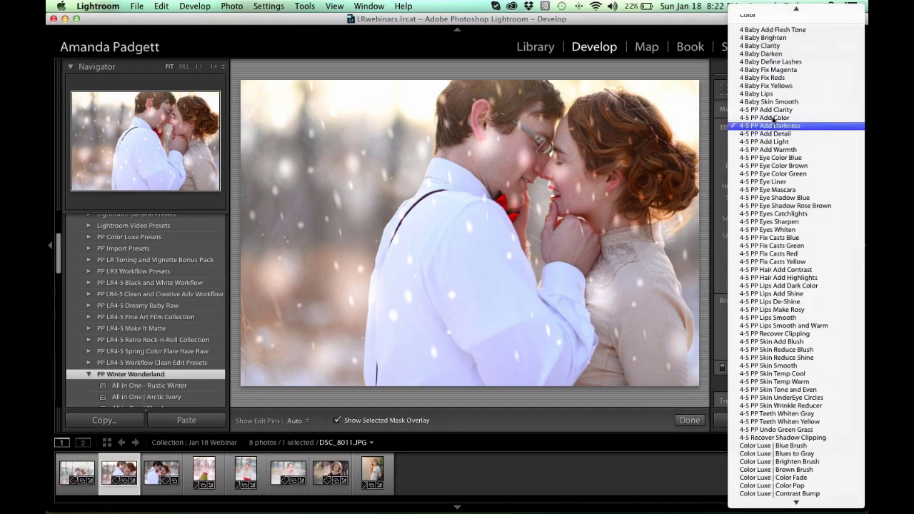
pyautogui.click(772, 33)
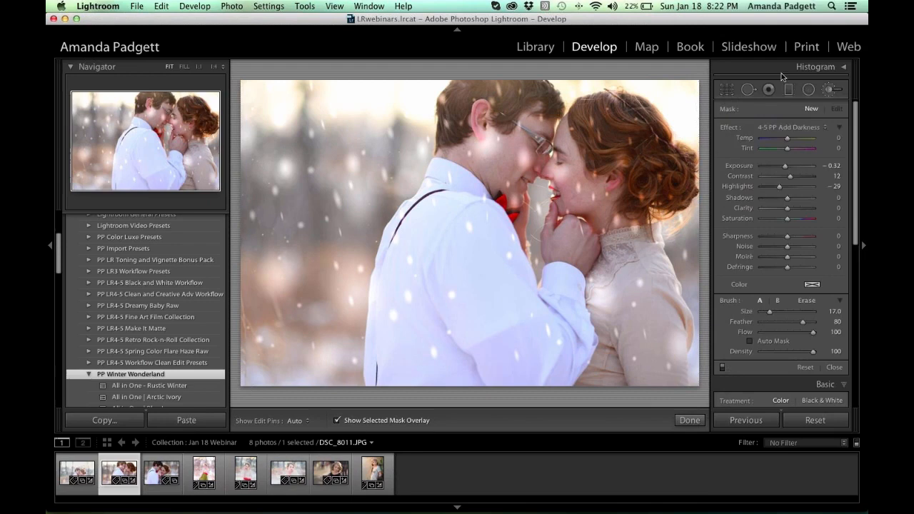
pyautogui.click(775, 132)
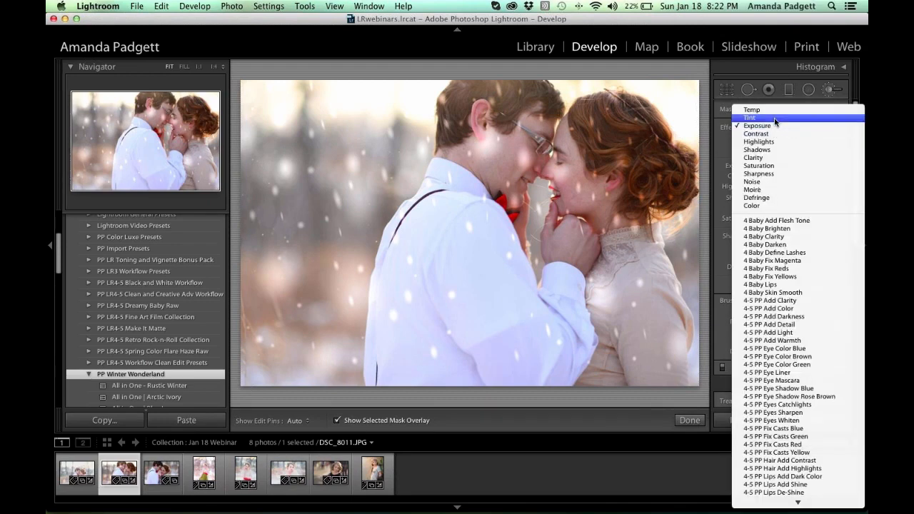
pyautogui.click(775, 120)
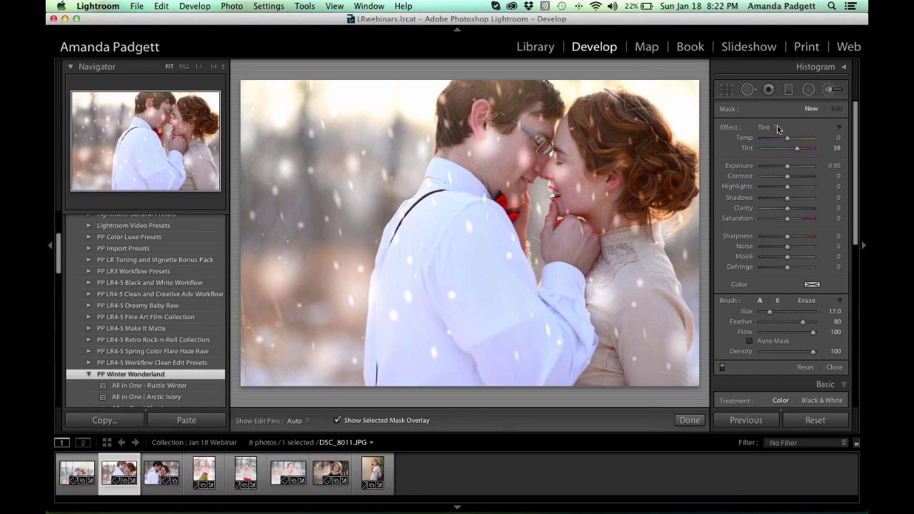
# - Examine the Adjustment Brush effect list, from the Baby brushes to the Color Luxe and Winter snow brushes
pyautogui.click(770, 131)
pyautogui.scroll(-5, 793, 185)
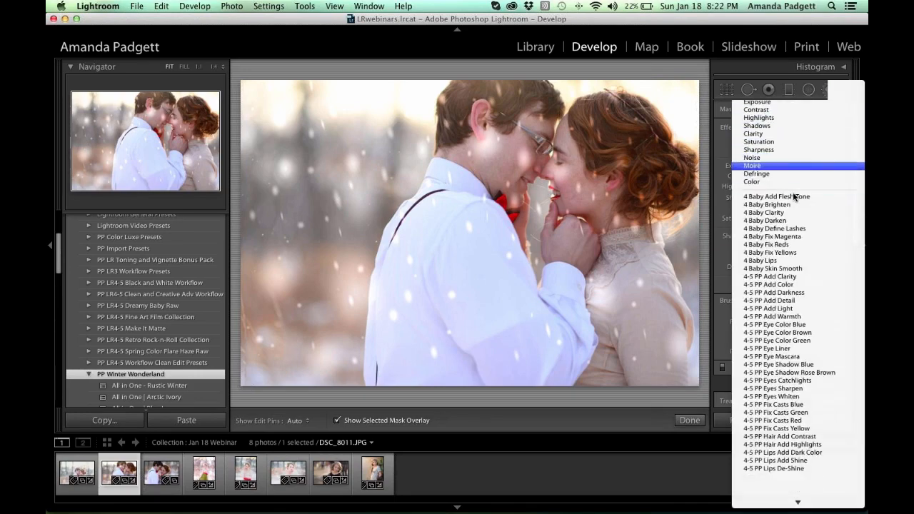
pyautogui.scroll(-10, 793, 197)
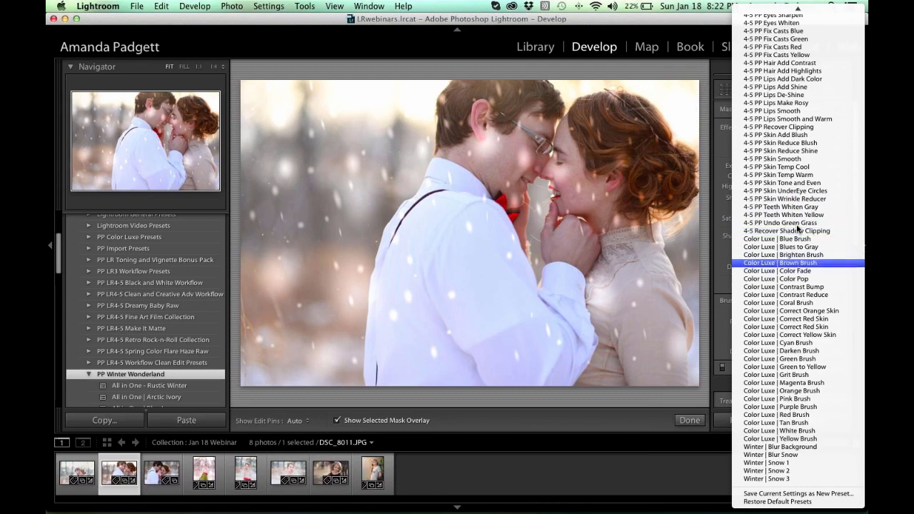
pyautogui.scroll(1, 798, 227)
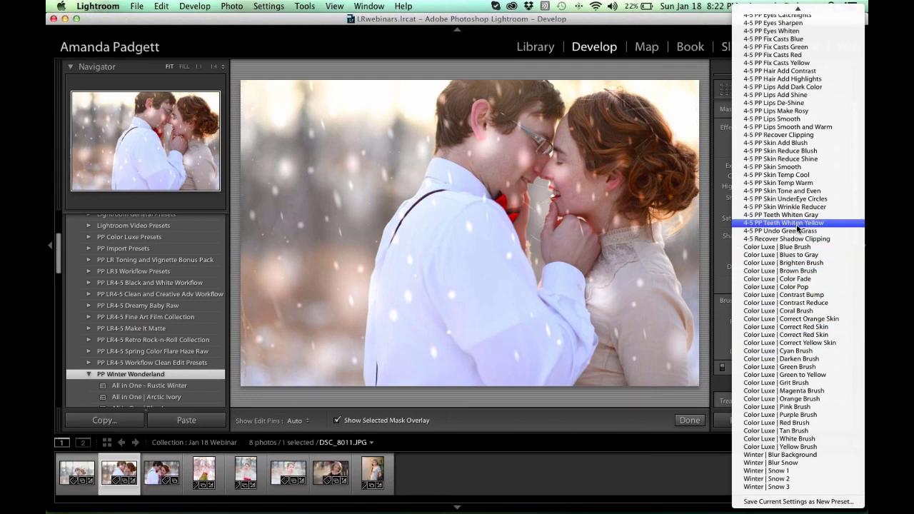
pyautogui.scroll(10, 798, 227)
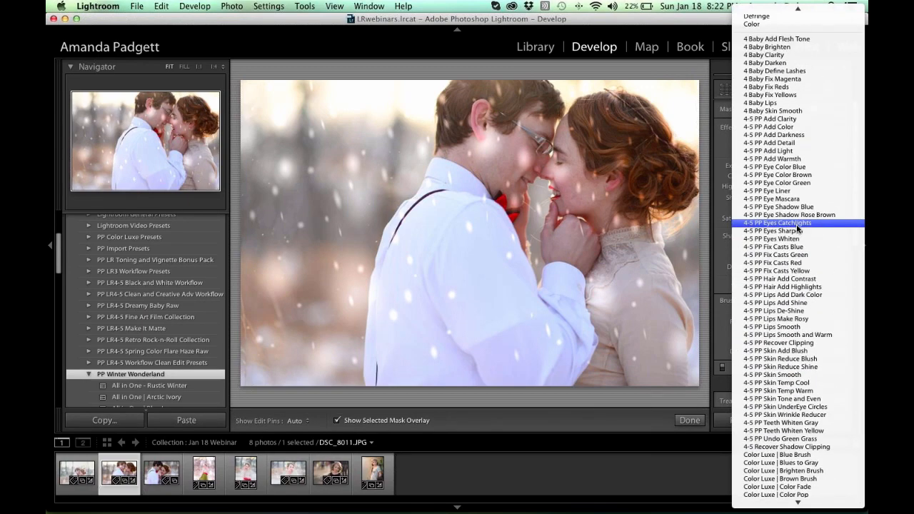
pyautogui.scroll(-10, 798, 227)
pyautogui.scroll(5, 792, 222)
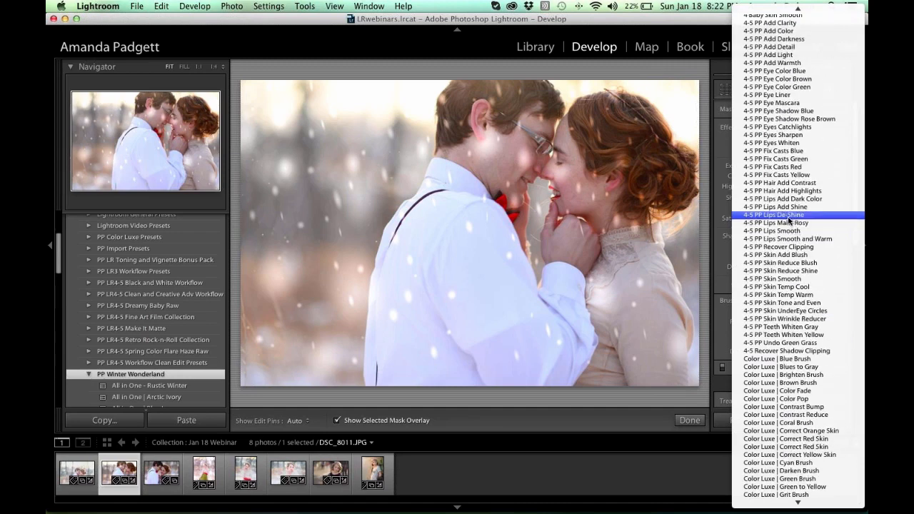
pyautogui.scroll(3, 789, 221)
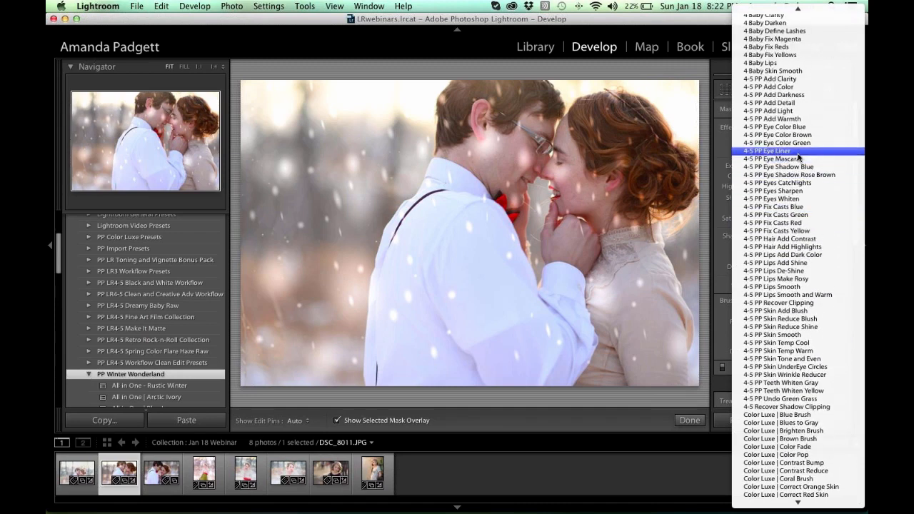
# - Go through the 4-5 PP eye, hair and lips brushes one by one, view the remaining effects, and close the list
pyautogui.press('Down')
pyautogui.press('Down')
pyautogui.press('Down')
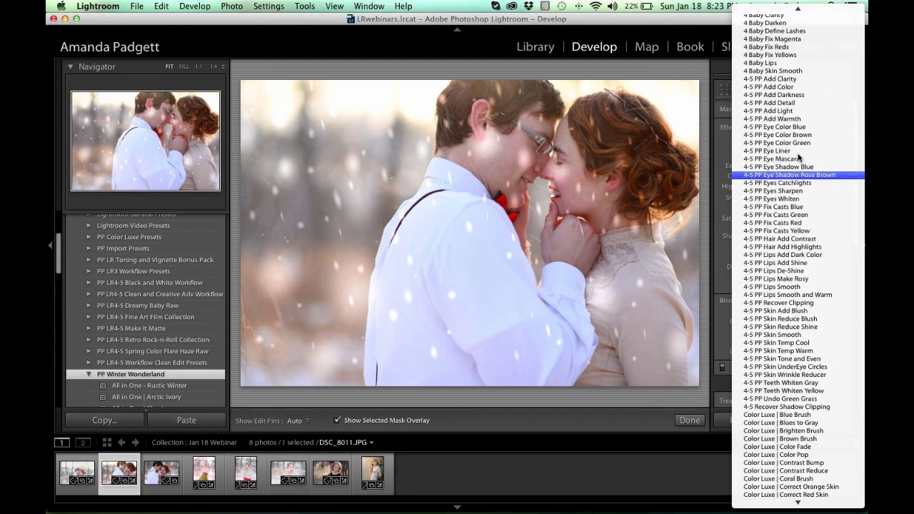
pyautogui.press('Down')
pyautogui.press('Down')
pyautogui.press('Down')
pyautogui.press('Down')
pyautogui.press('Down')
pyautogui.press('Down')
pyautogui.press('Down')
pyautogui.press('Down')
pyautogui.press('Down')
pyautogui.press('Down')
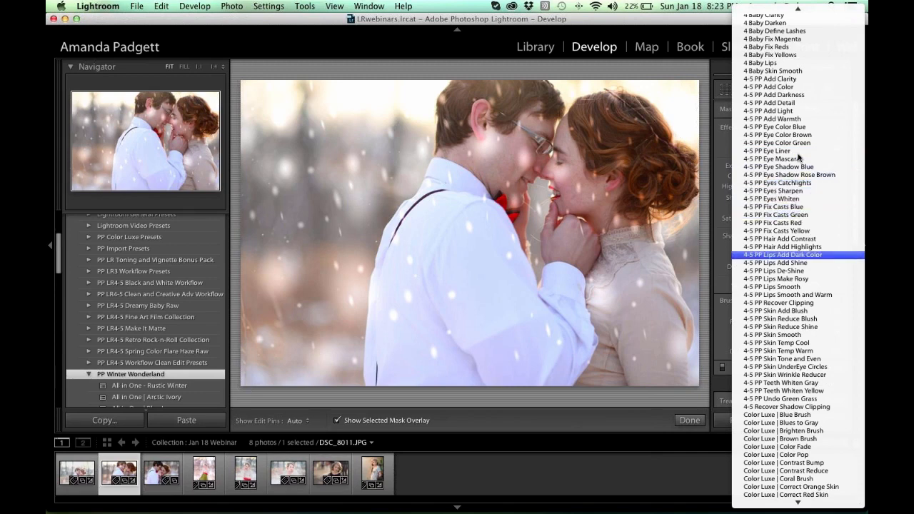
pyautogui.press('Down')
pyautogui.press('Down')
pyautogui.press('Down')
pyautogui.press('Down')
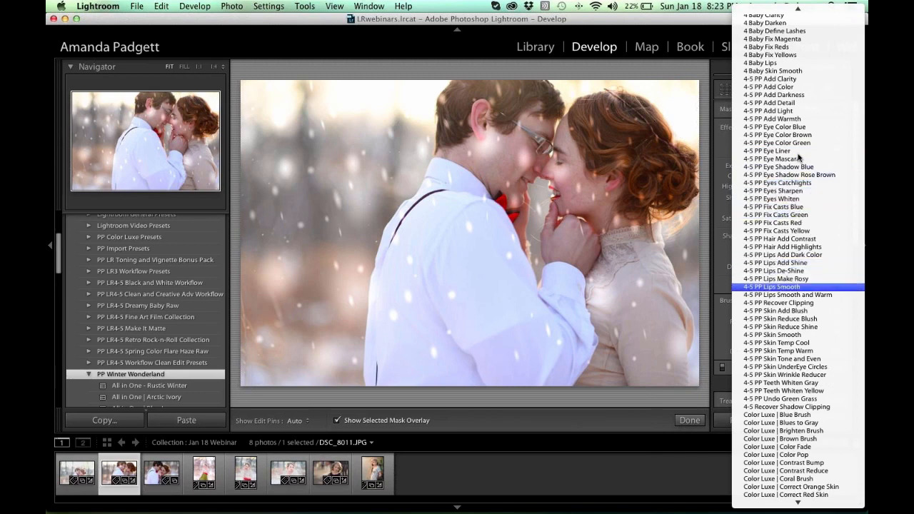
pyautogui.press('Down')
pyautogui.scroll(-6, 799, 158)
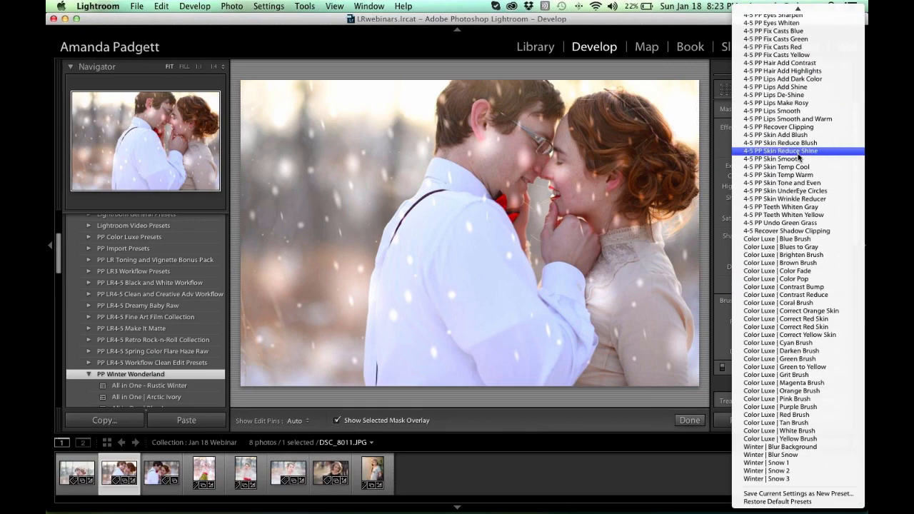
pyautogui.scroll(10, 799, 157)
pyautogui.click(646, 462)
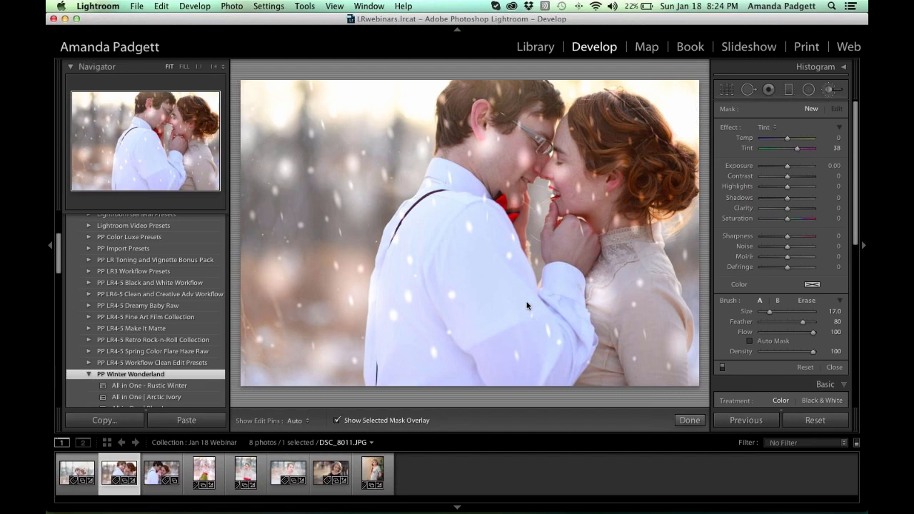
# - Try a Tint brush dab on the snowy ground behind the man, and undo it
pyautogui.click(318, 379)
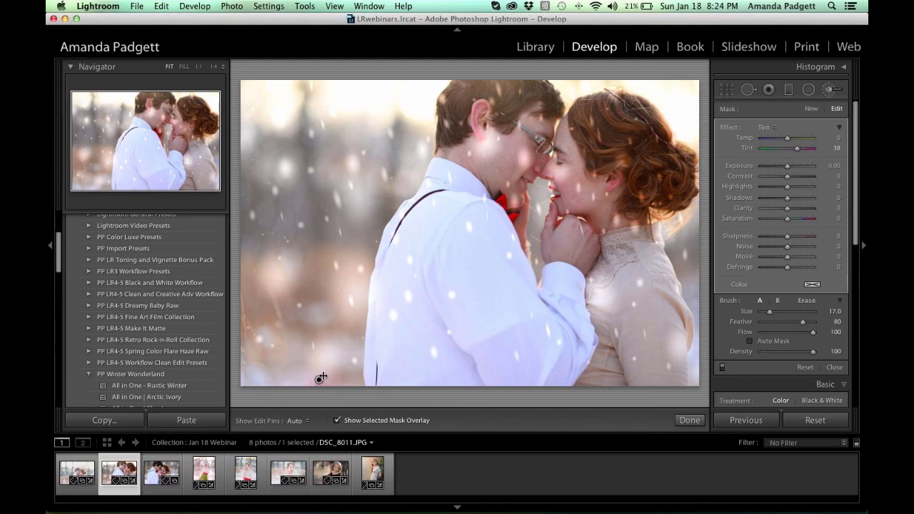
pyautogui.press('super+z')
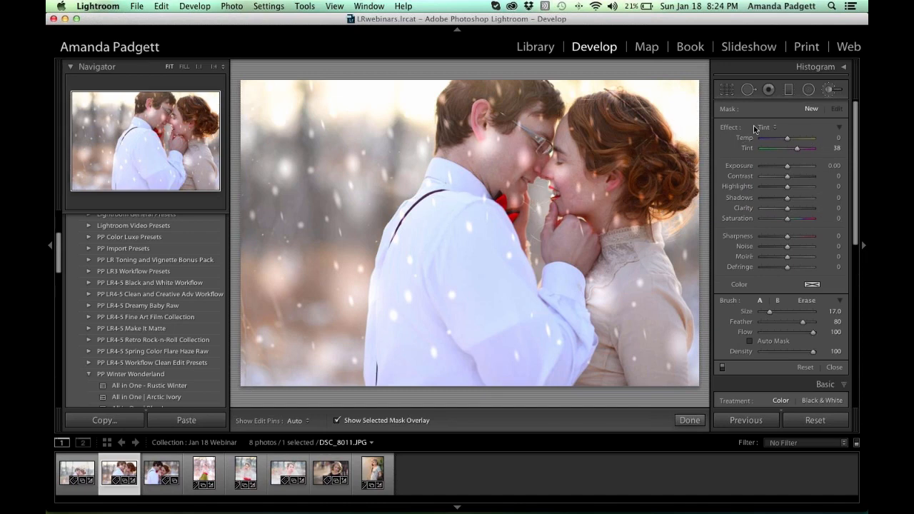
# - Activate the Radial Filter, demonstrate hiding and showing the toolbar, and view the edit pin display options
pyautogui.click(808, 90)
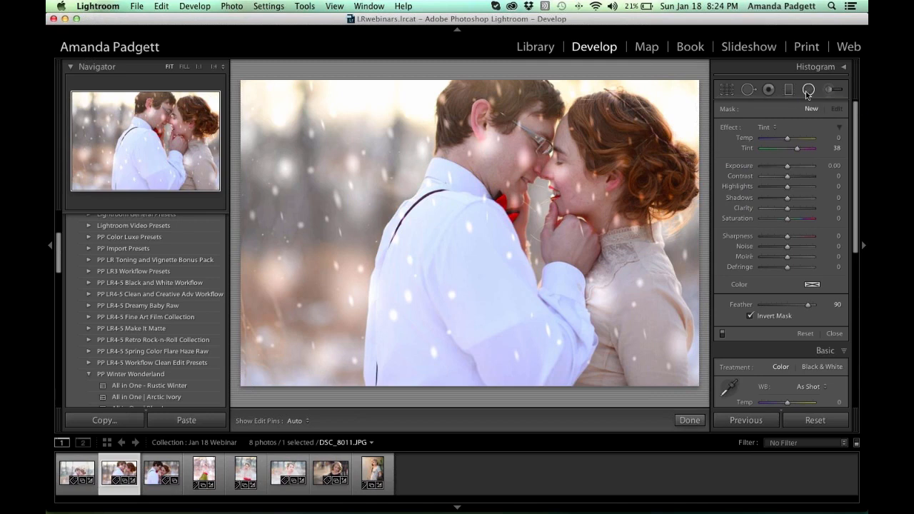
pyautogui.moveTo(643, 158)
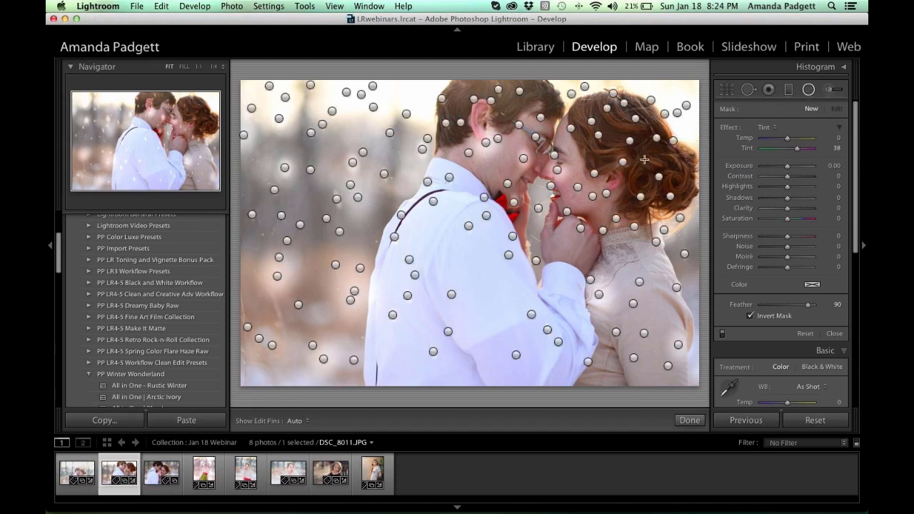
pyautogui.click(334, 6)
pyautogui.click(346, 21)
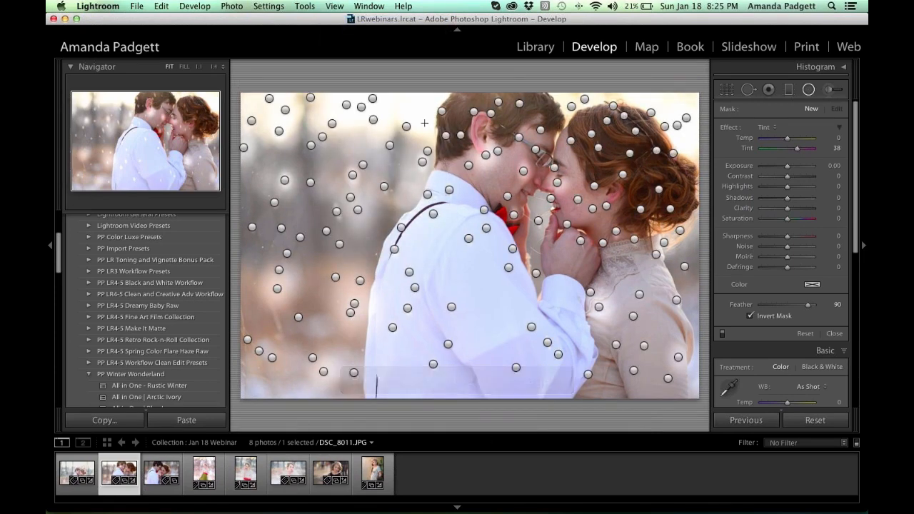
pyautogui.click(342, 6)
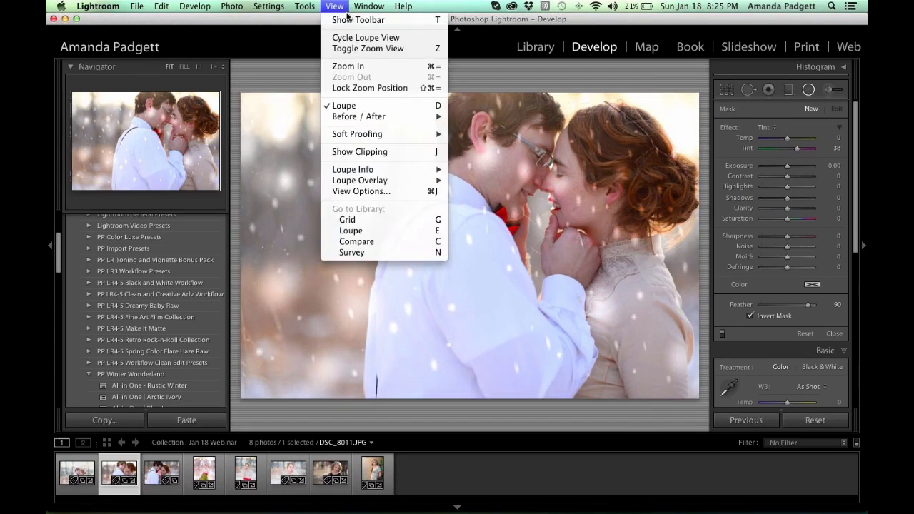
pyautogui.click(348, 23)
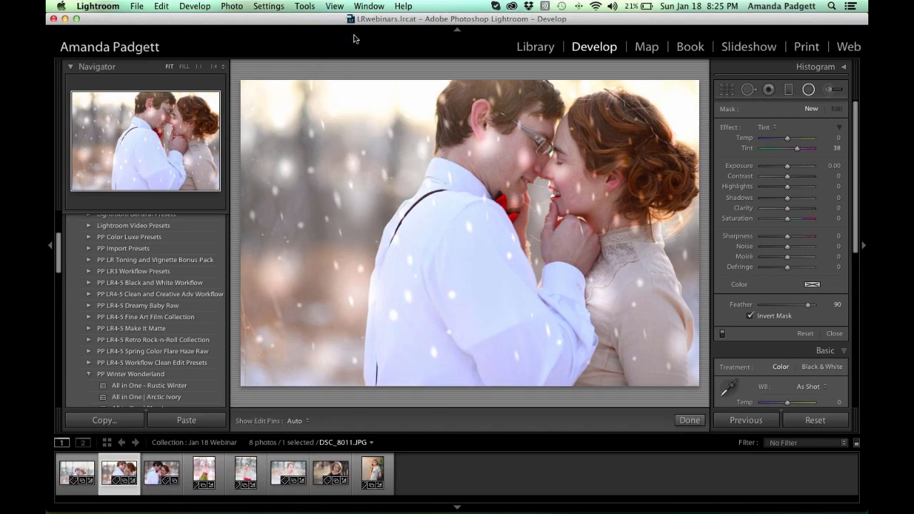
pyautogui.click(296, 420)
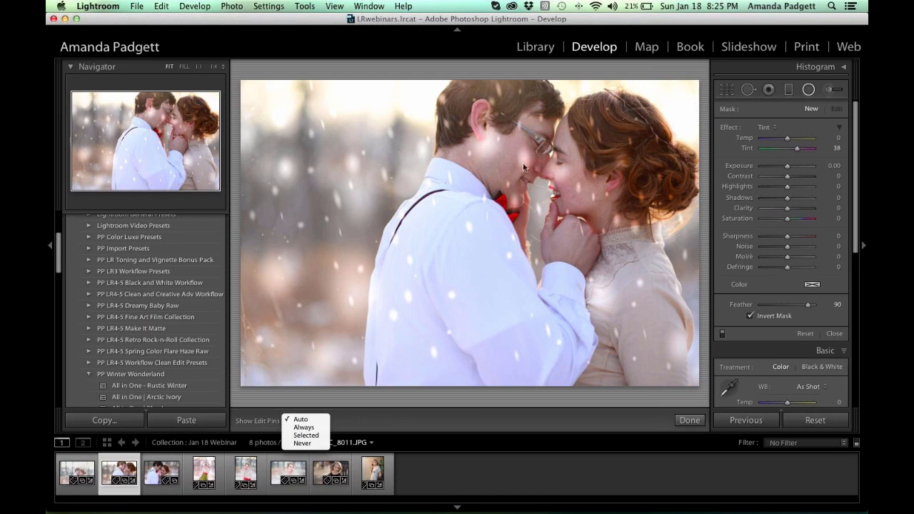
pyautogui.click(365, 413)
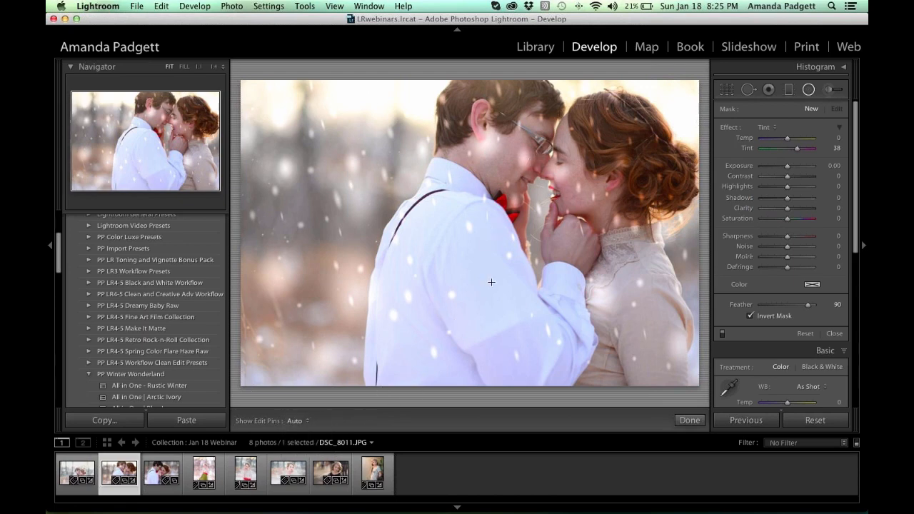
# - Delete the snowflake filter on the man's cheek and move the one by the woman's nose onto the blurred background behind the man
pyautogui.click(523, 159)
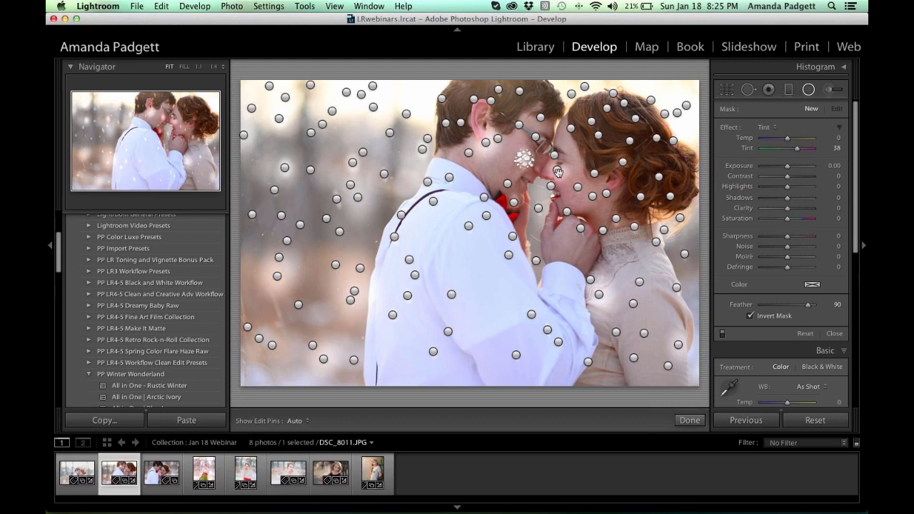
pyautogui.click(558, 171)
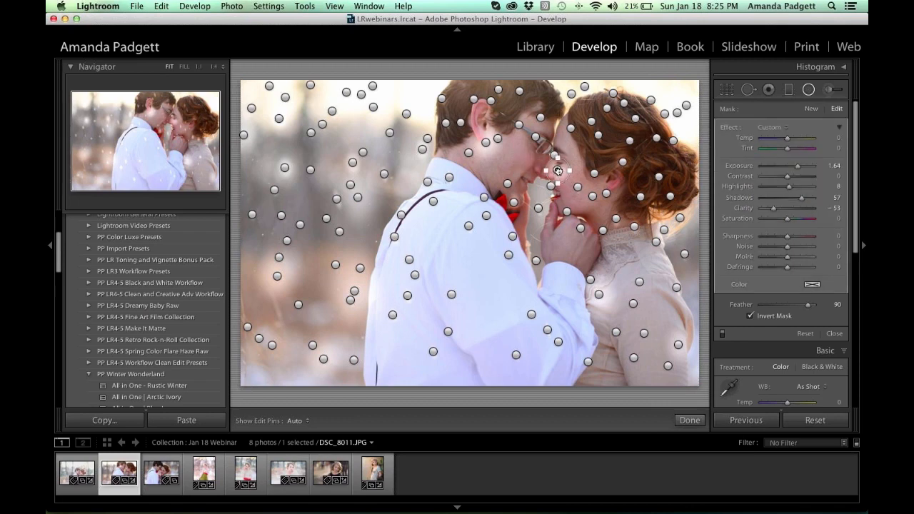
pyautogui.click(360, 231)
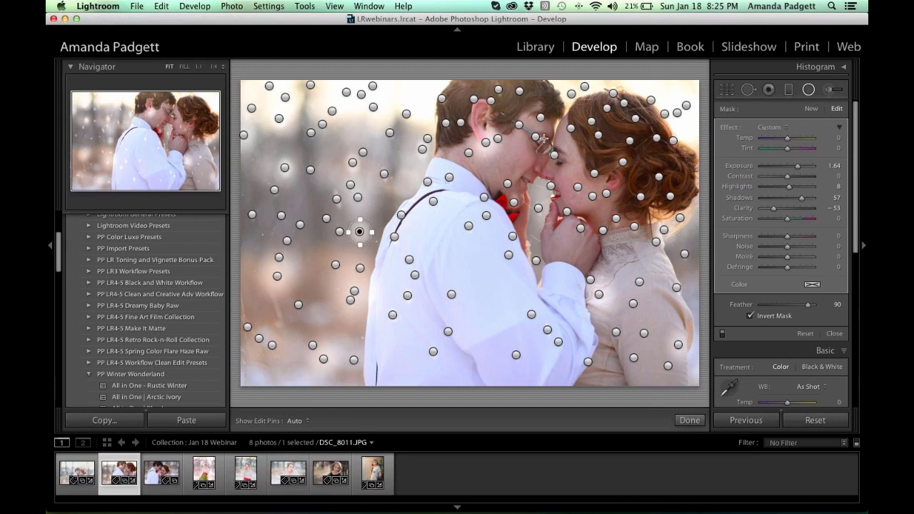
# - Delete the remaining distracting snowflake filters on the man's jaw and chin and on the woman's cheek
pyautogui.click(484, 142)
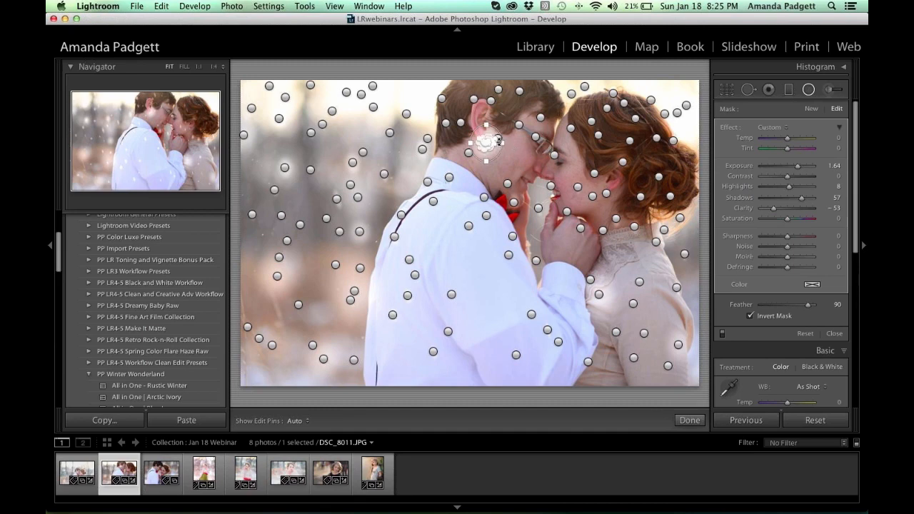
pyautogui.press('Delete')
pyautogui.click(497, 139)
pyautogui.press('Delete')
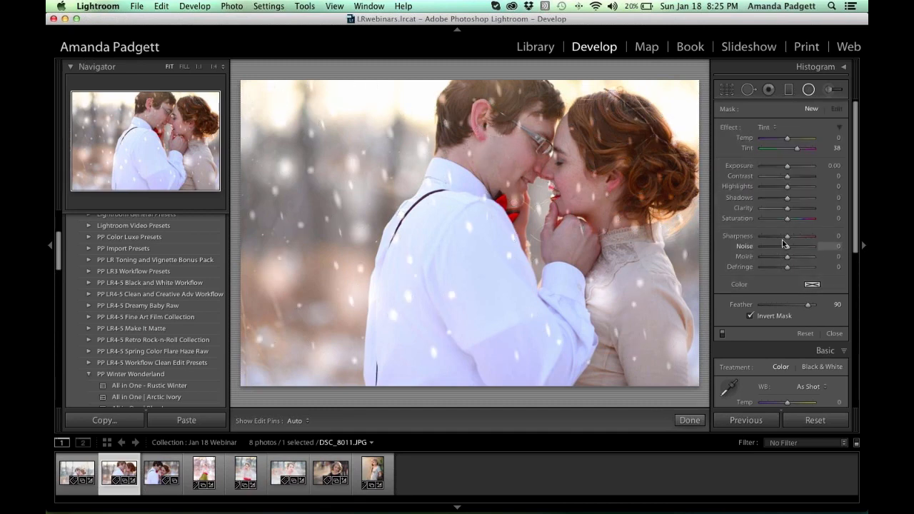
pyautogui.click(579, 187)
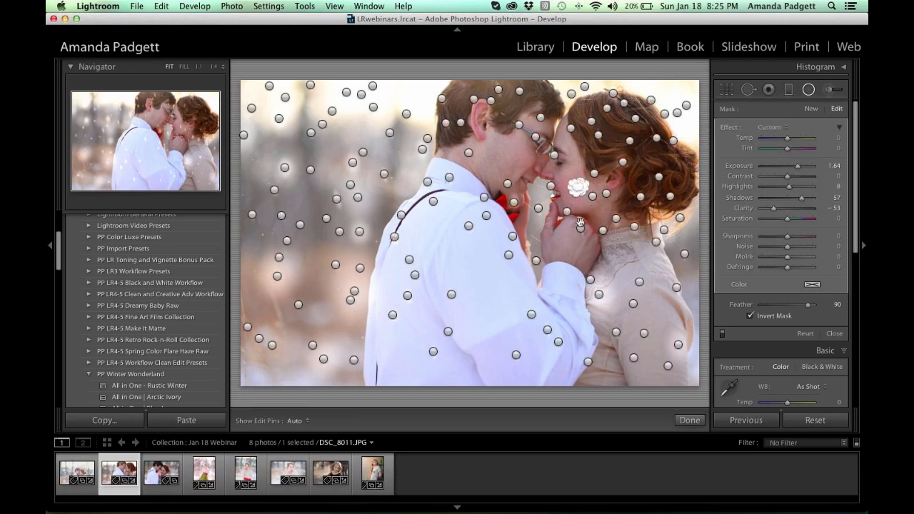
pyautogui.press('Delete')
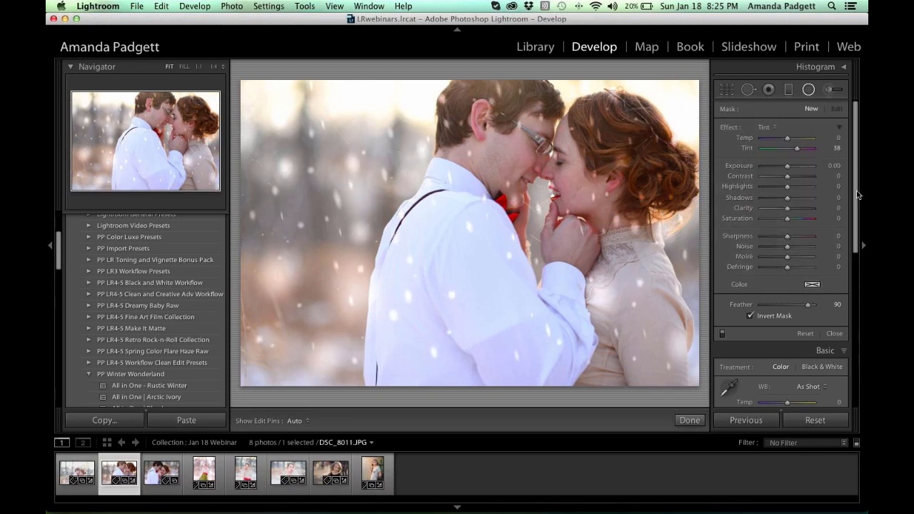
pyautogui.click(507, 184)
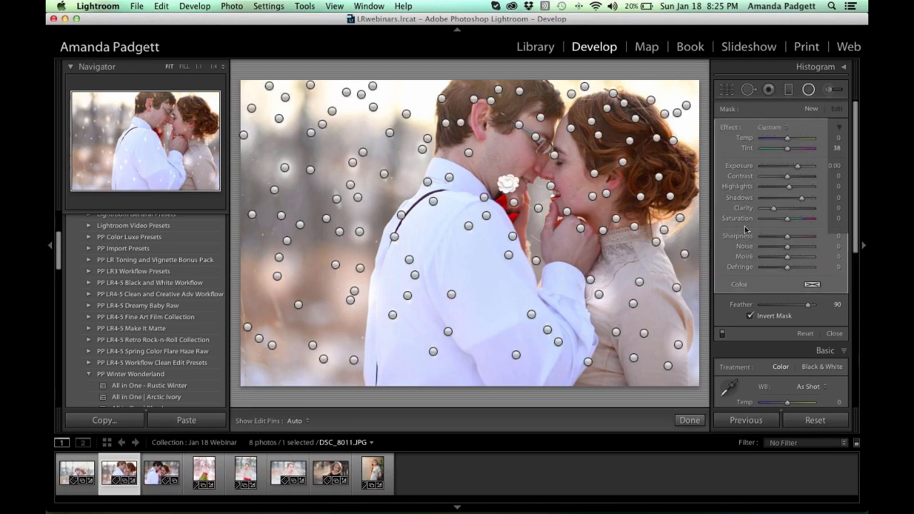
pyautogui.press('Delete')
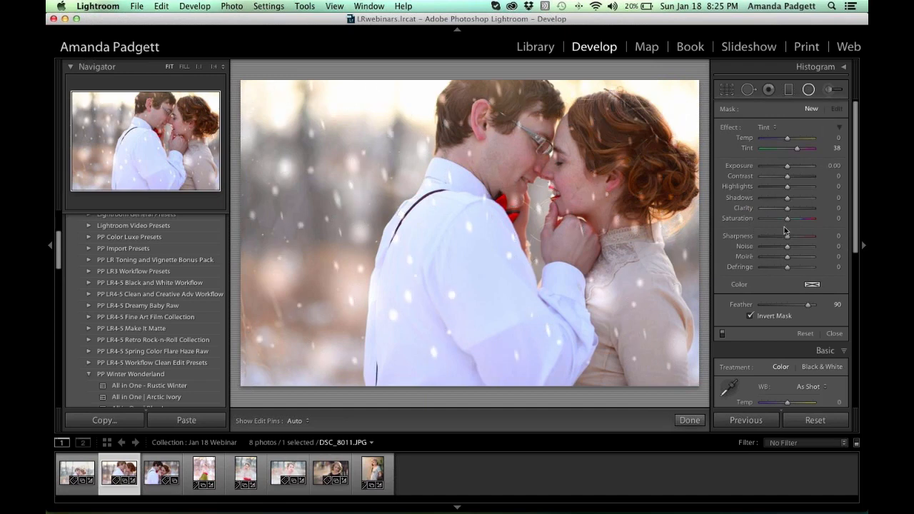
# - Revert the photo DSC_8011.JPG to its Import state in the history
pyautogui.click(573, 273)
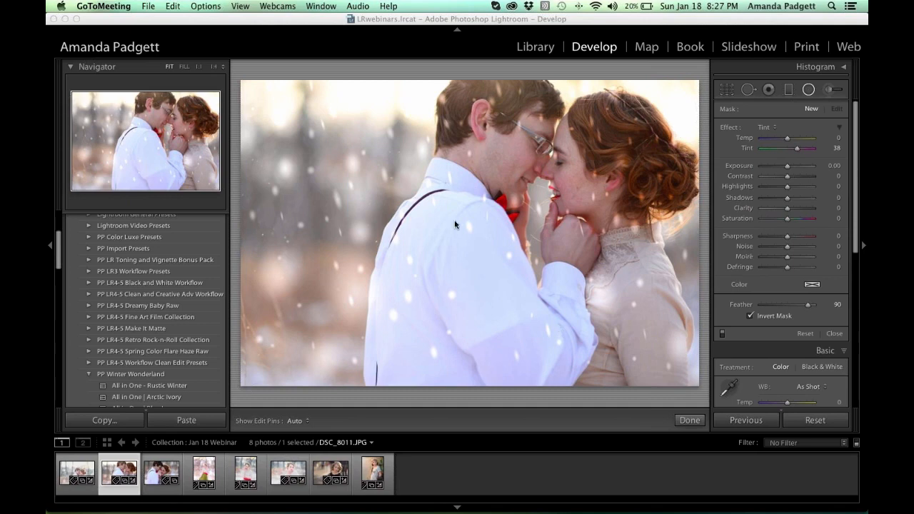
pyautogui.click(339, 69)
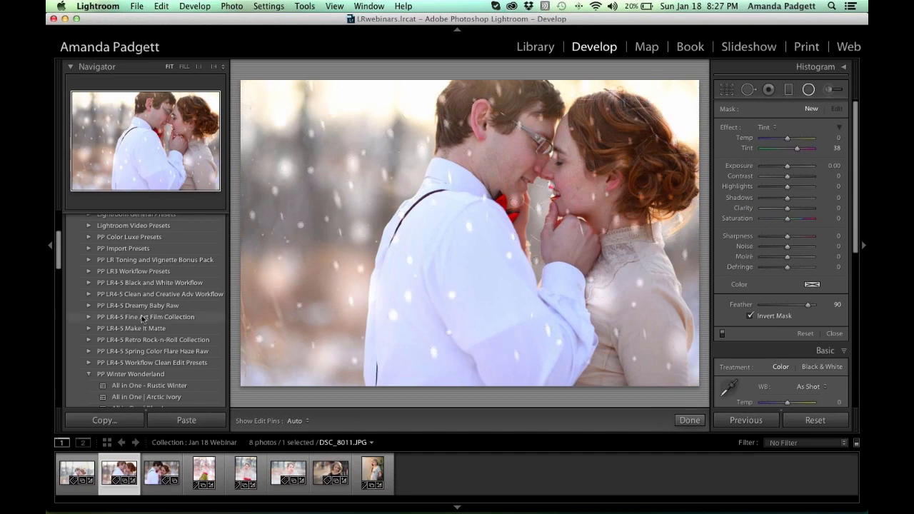
pyautogui.scroll(-5, 142, 318)
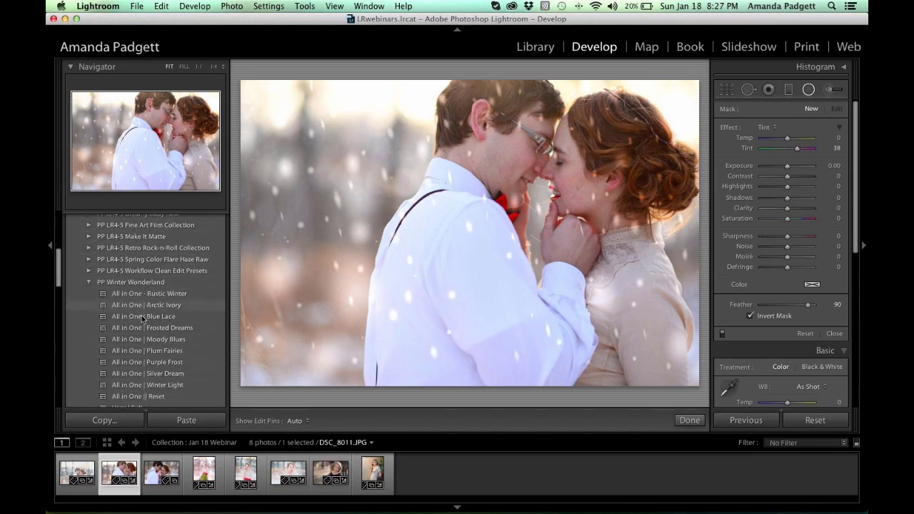
pyautogui.scroll(-8, 141, 314)
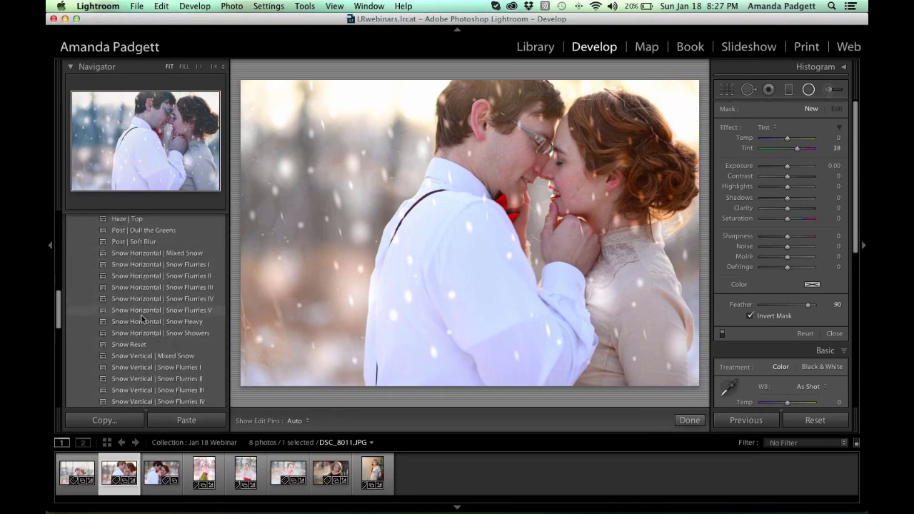
pyautogui.scroll(-5, 141, 318)
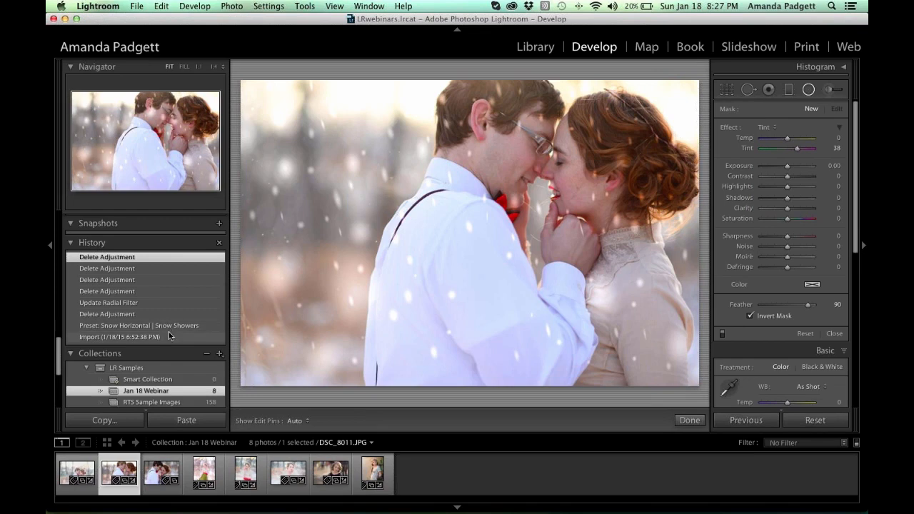
pyautogui.click(169, 337)
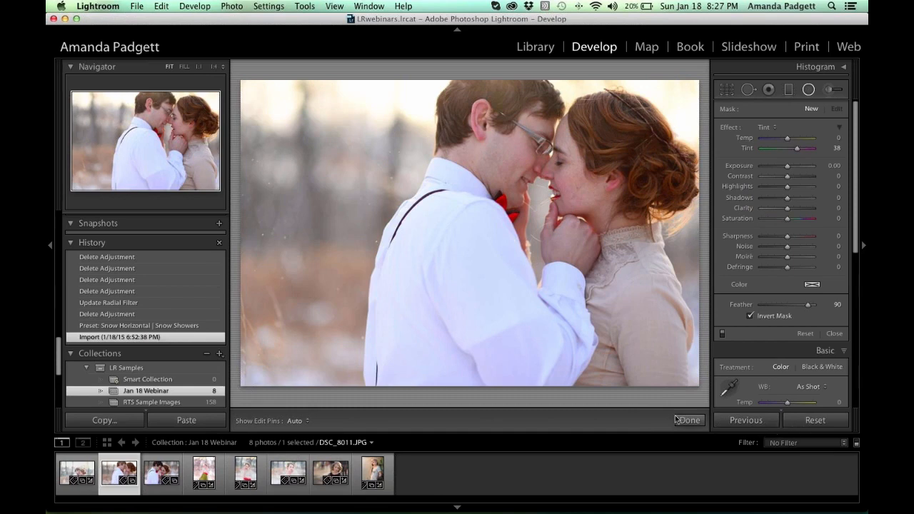
# - Select the photo DSC_8009.JPG and return it to the Haze | Full preset state in the history
pyautogui.click(85, 477)
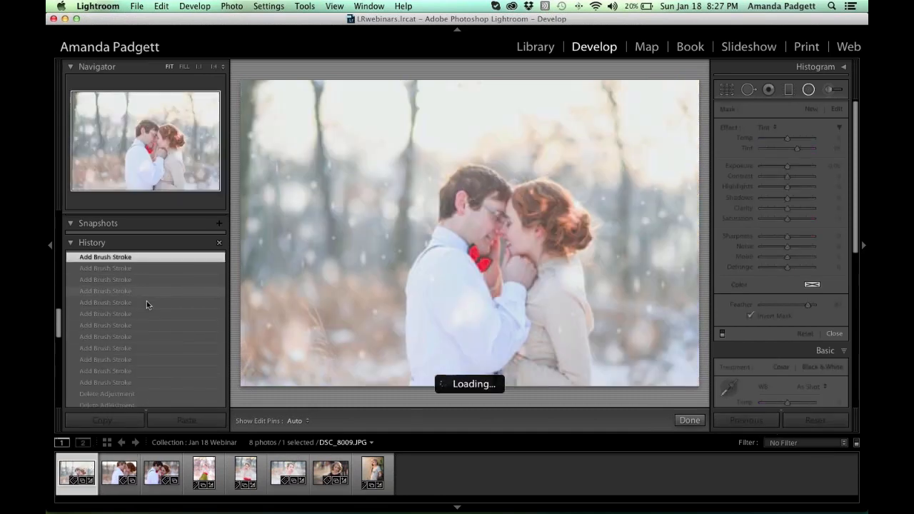
pyautogui.scroll(-5, 159, 326)
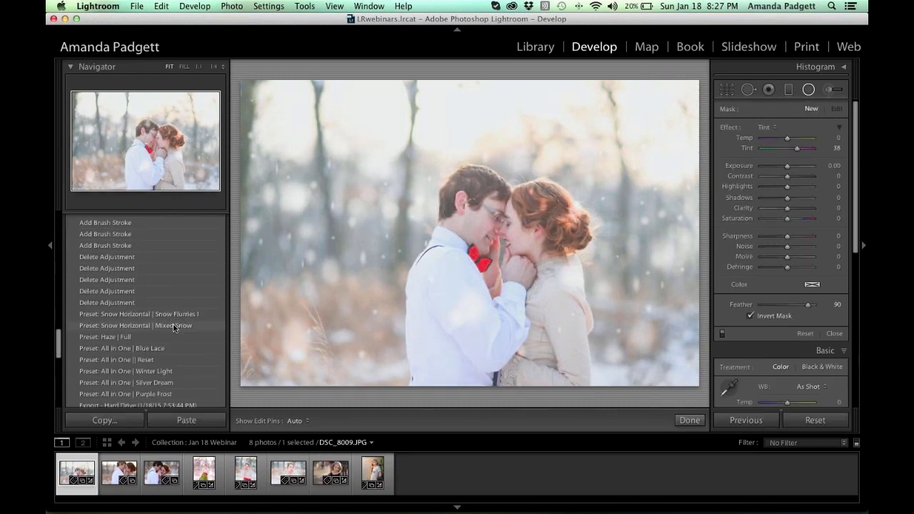
pyautogui.click(170, 340)
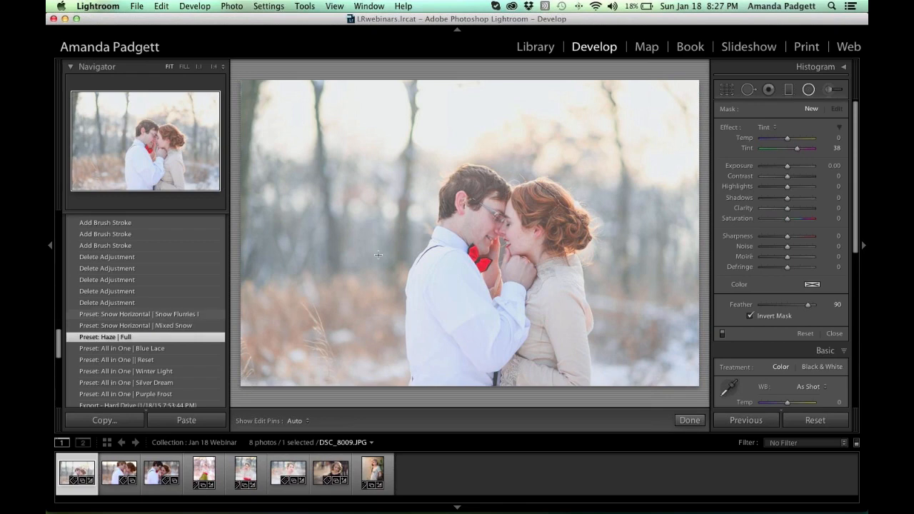
# - Select the girl's photo MAP_9513.NEF and expand the PP LR4-5 Workflow Clean Edit Presets folder
pyautogui.click(861, 167)
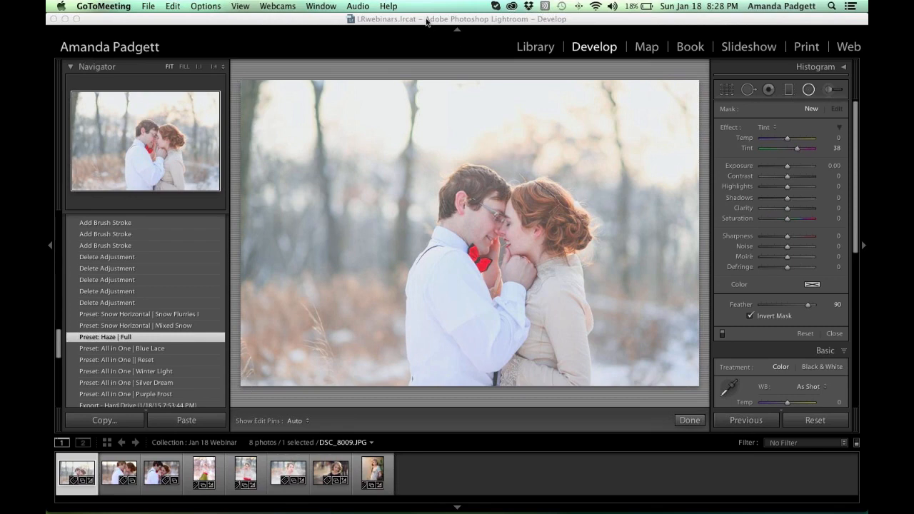
pyautogui.click(325, 471)
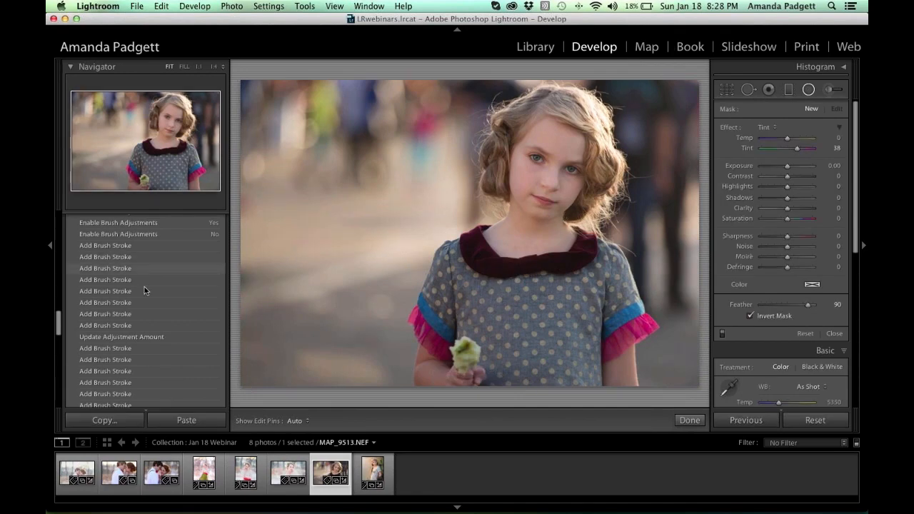
pyautogui.scroll(5, 140, 287)
pyautogui.scroll(10, 120, 294)
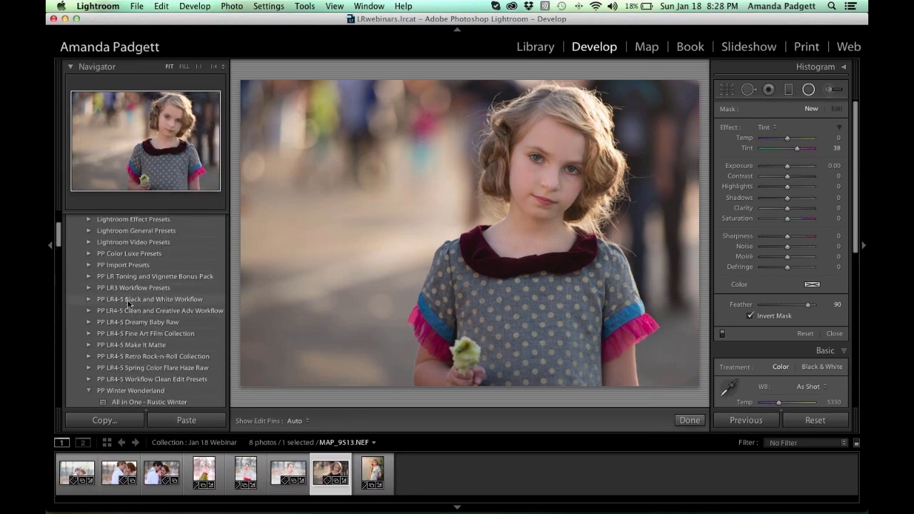
pyautogui.scroll(-3, 131, 314)
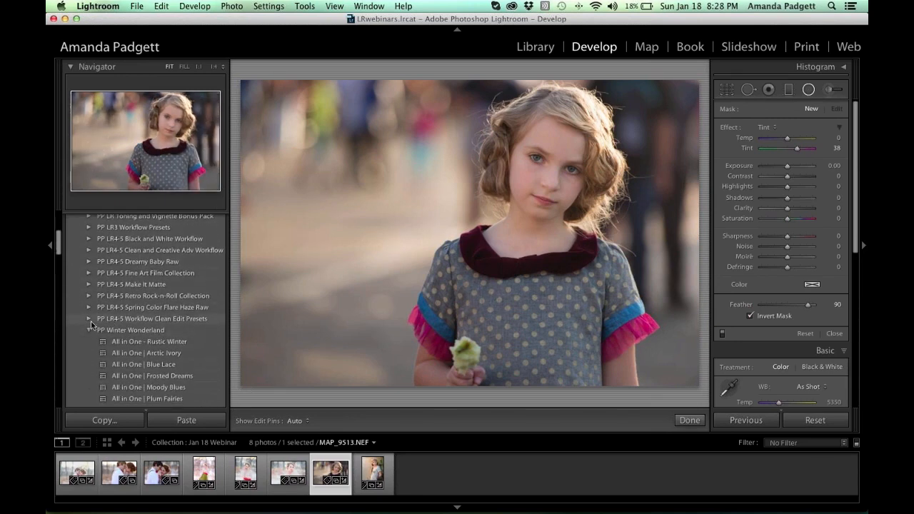
pyautogui.click(88, 320)
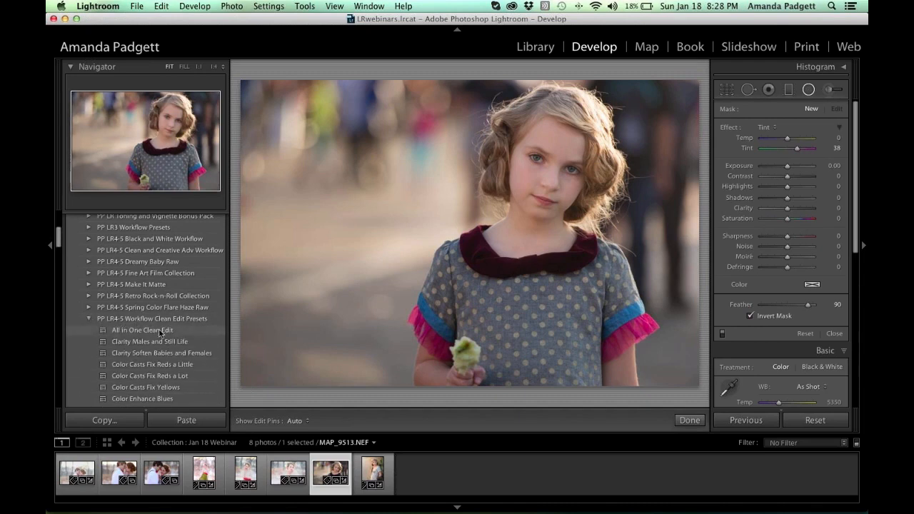
# - Try the All in One Clean Edit preset on the girl's photo, close the Radial Filter, and undo the preset
pyautogui.click(159, 331)
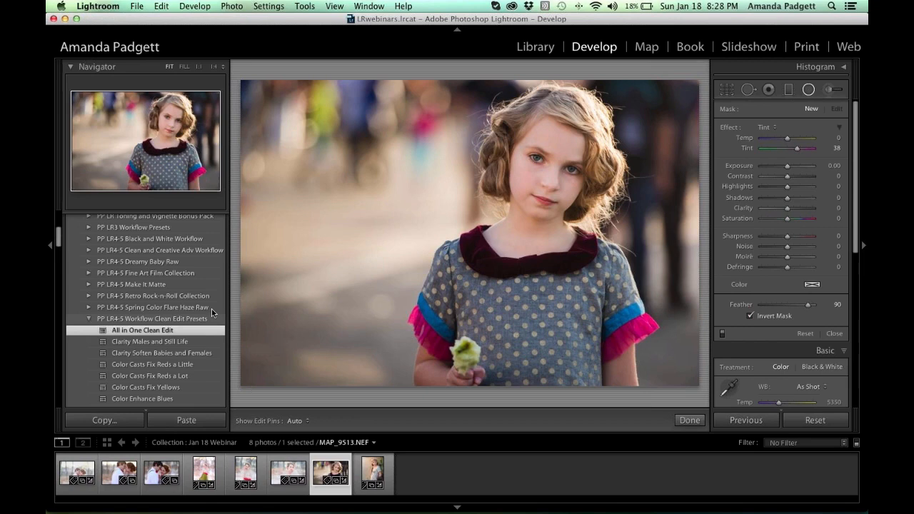
pyautogui.click(689, 420)
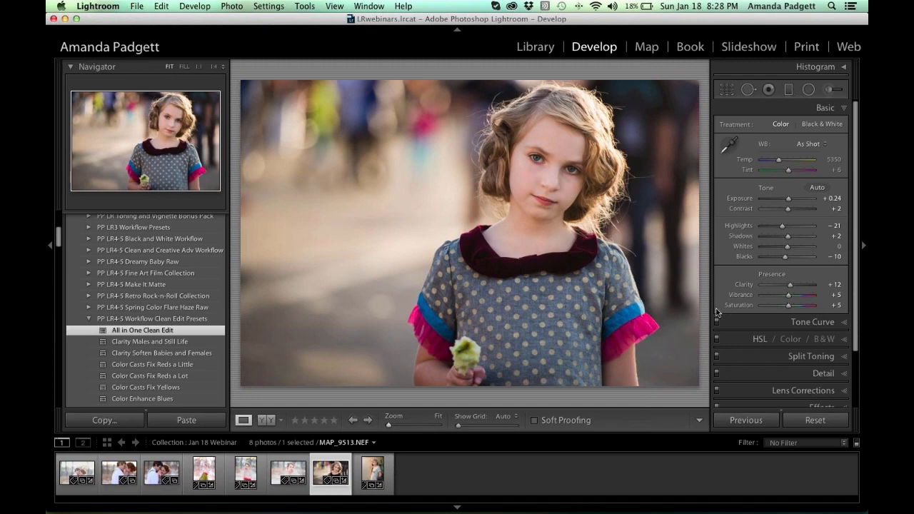
pyautogui.press('super+z')
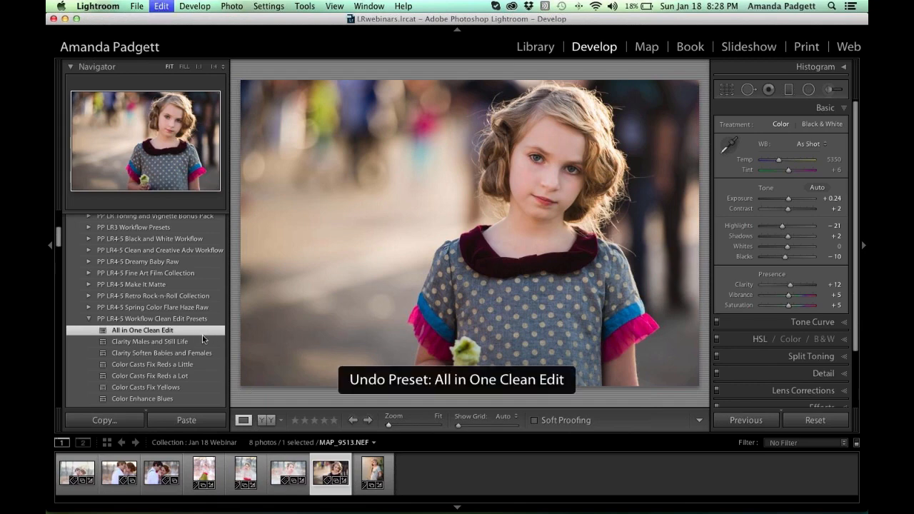
# - Apply the Clarity Soften Babies and Females preset to the girl's photo
pyautogui.scroll(-3, 204, 339)
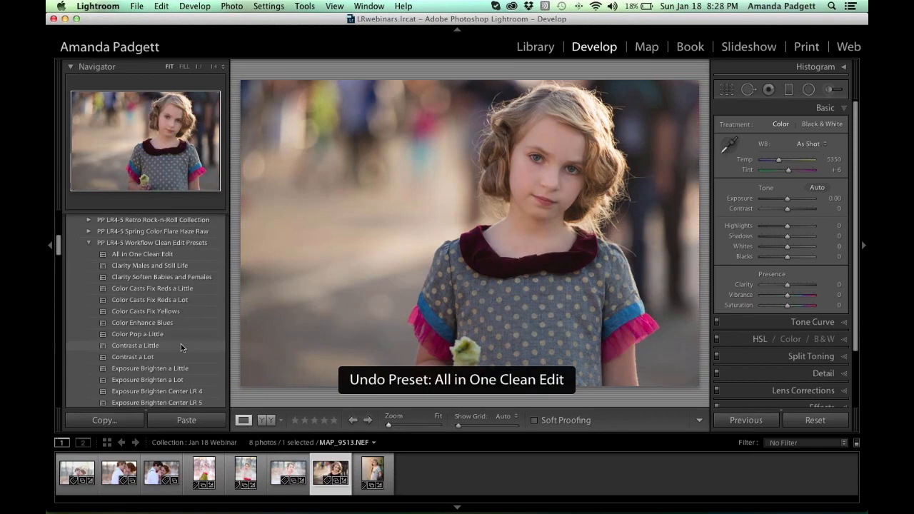
pyautogui.click(182, 278)
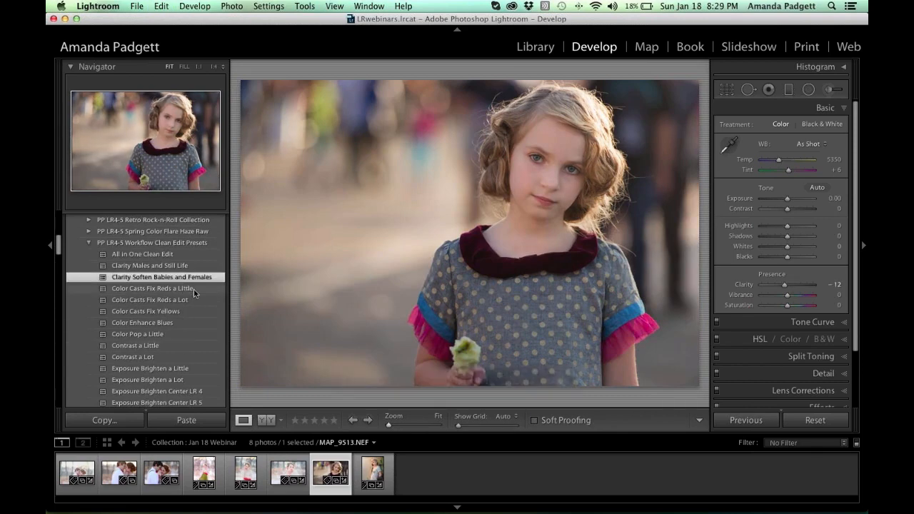
# - Apply the Color Casts Fix Reds a Little, Color Pop a Little, Contrast a Little and Exposure Brighten a Little presets to the girl's photo
pyautogui.click(194, 289)
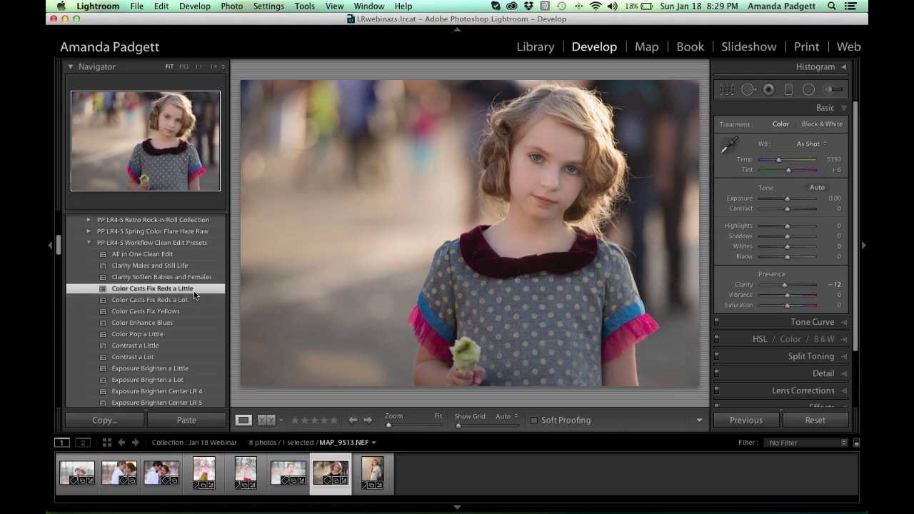
pyautogui.click(184, 335)
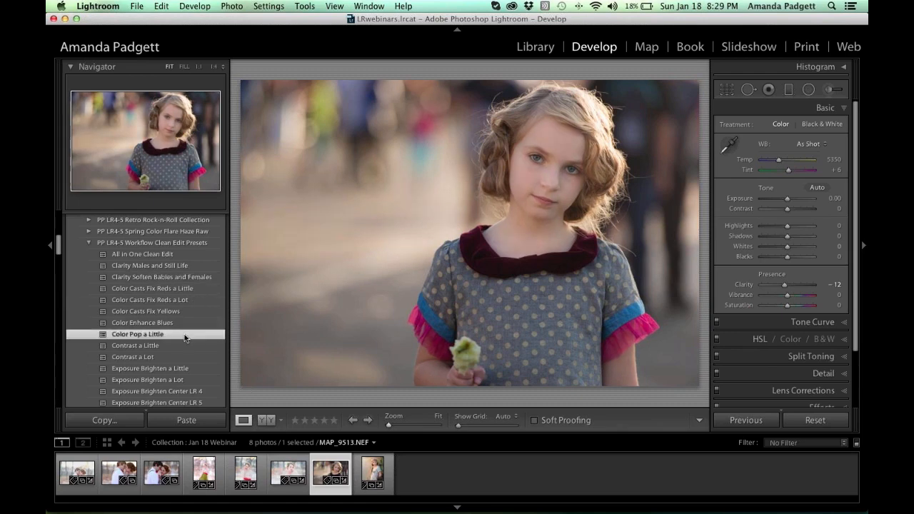
pyautogui.click(182, 345)
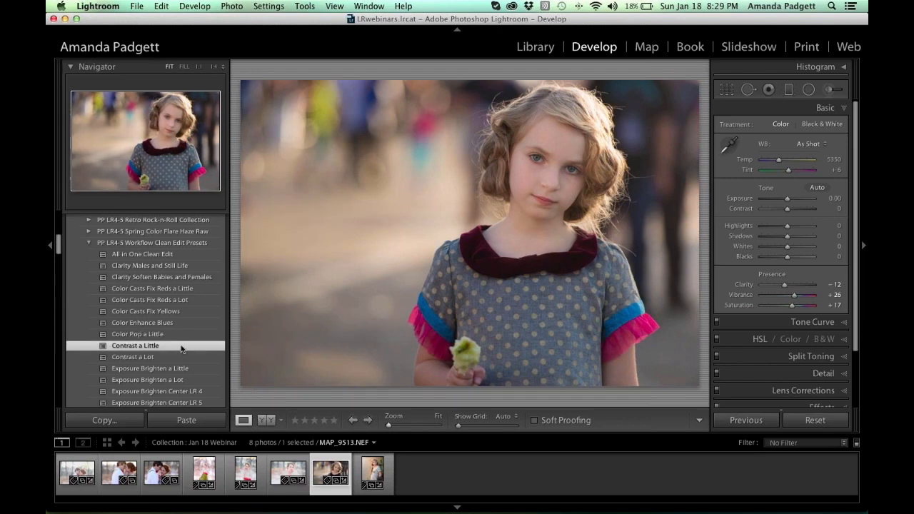
pyautogui.scroll(-2, 182, 349)
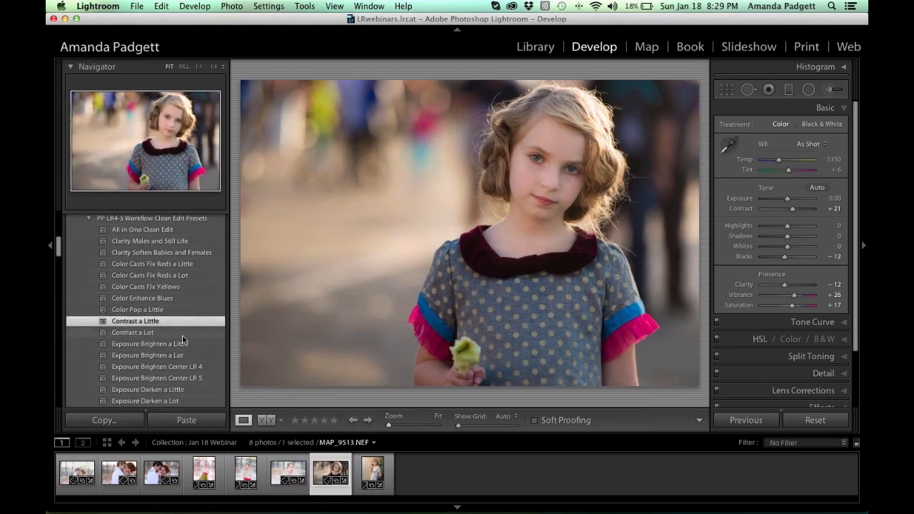
pyautogui.click(184, 345)
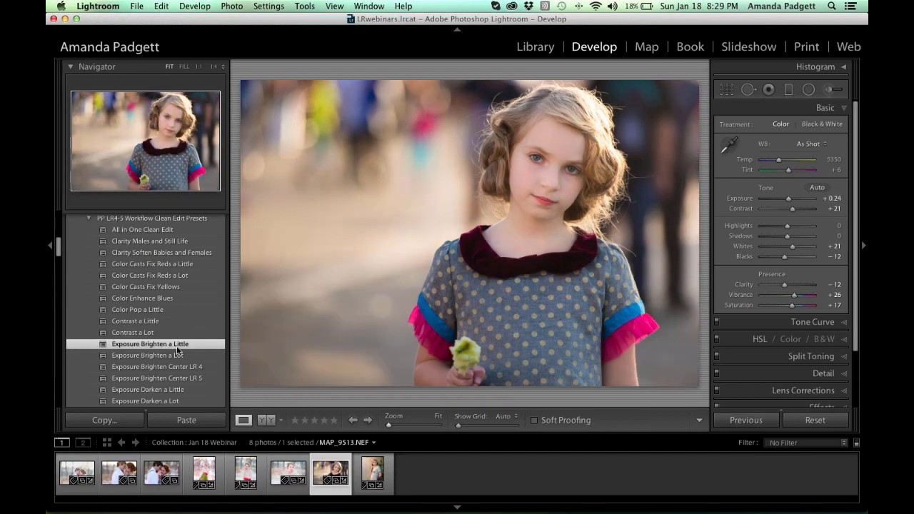
# - Expand the Histogram and examine the highlight clipping in the girl's hair
pyautogui.scroll(-2, 180, 358)
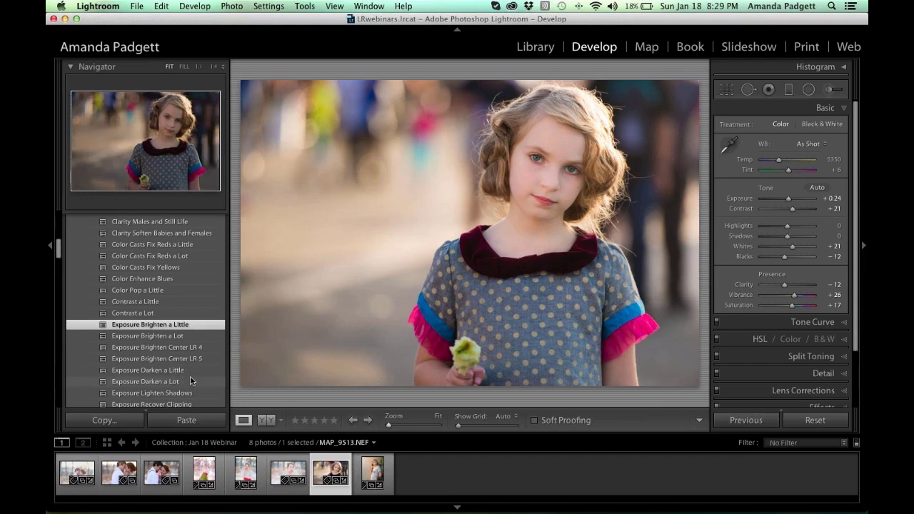
pyautogui.scroll(-3, 190, 379)
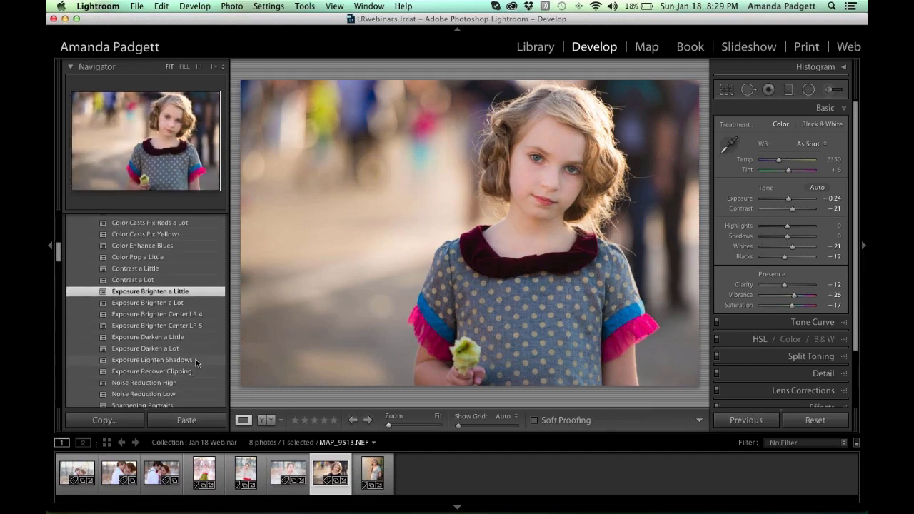
pyautogui.scroll(-1, 195, 370)
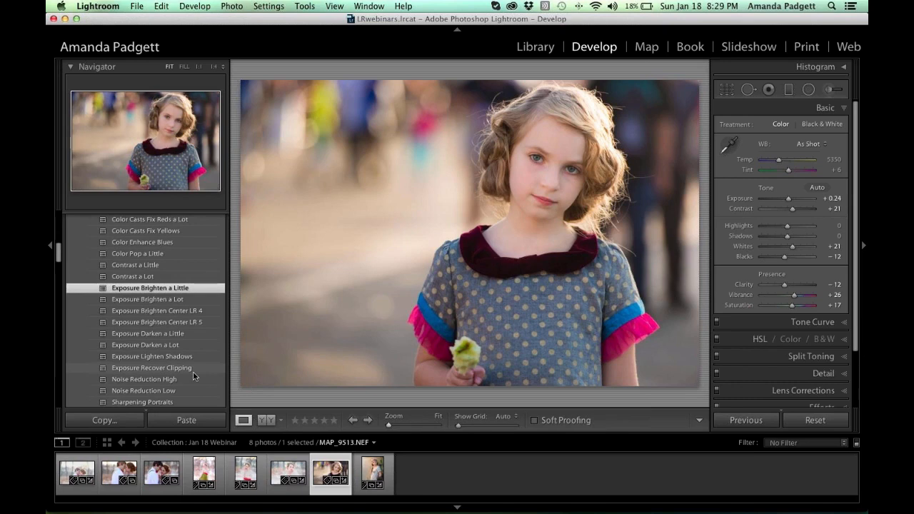
pyautogui.scroll(-3, 193, 376)
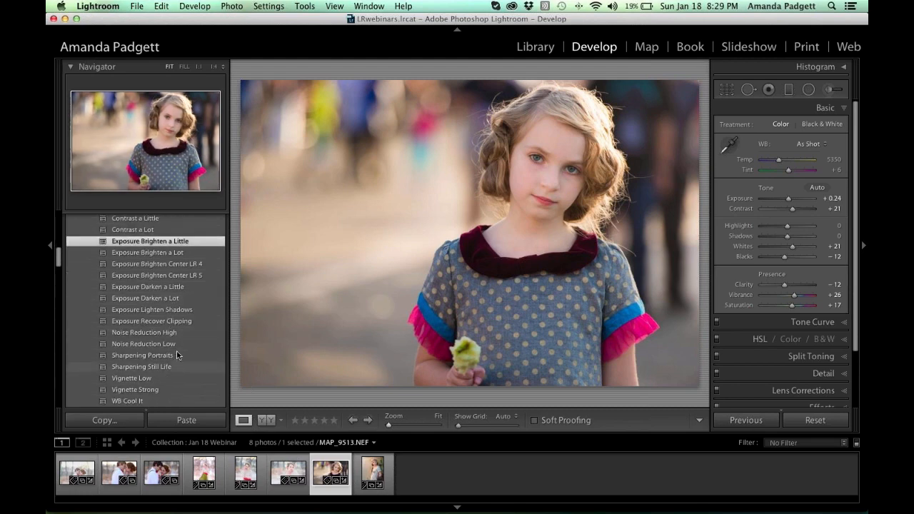
pyautogui.click(842, 67)
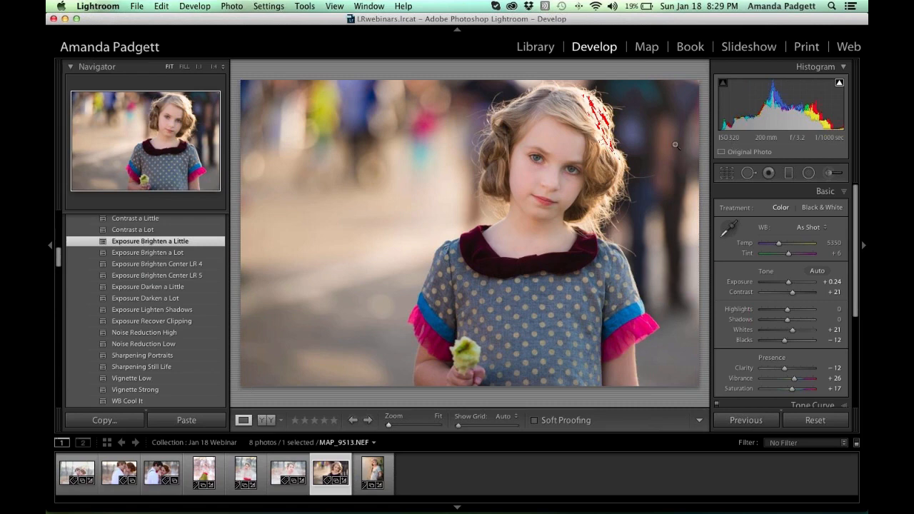
# - Zoom in on the girl's eye at 1:1 and apply the Noise Reduction High, Sharpening Portraits and Vignette Low presets
pyautogui.click(561, 154)
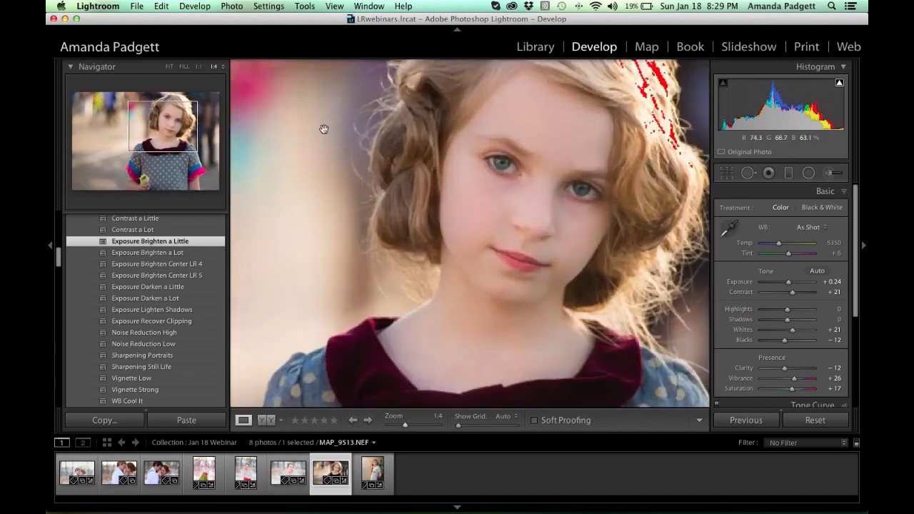
pyautogui.press('super+minus')
pyautogui.press('super+equal')
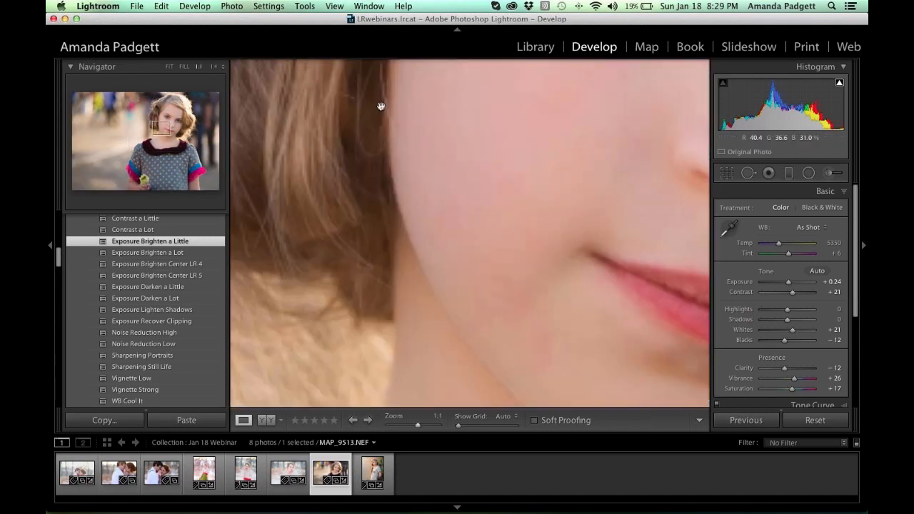
pyautogui.moveTo(562, 124); pyautogui.dragTo(530, 302)
pyautogui.moveTo(607, 110); pyautogui.dragTo(517, 200)
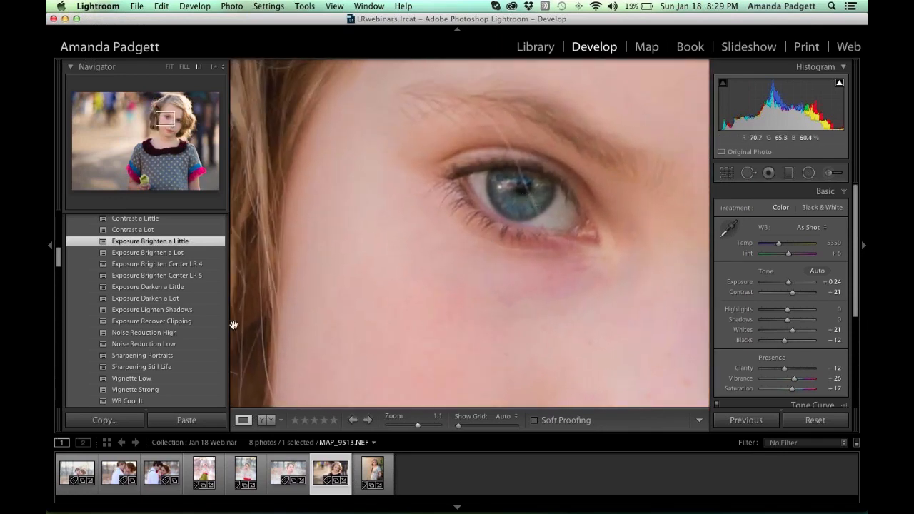
pyautogui.click(181, 334)
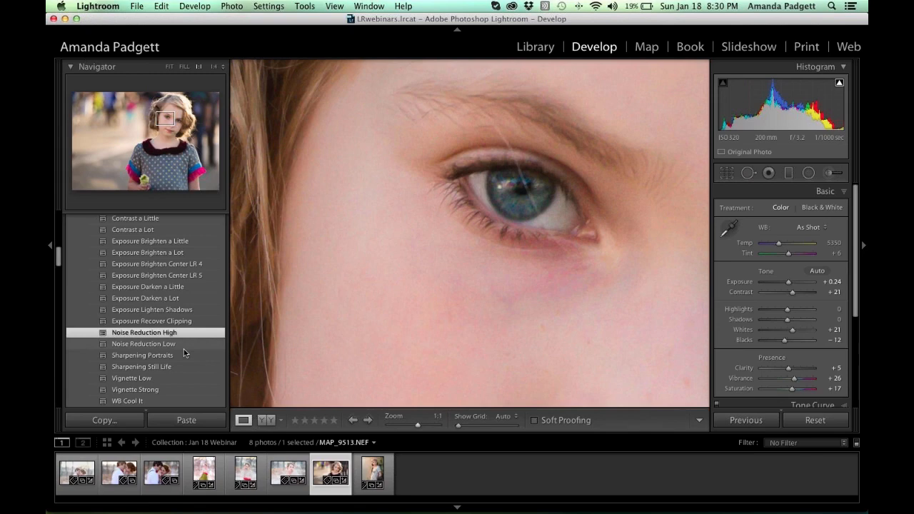
pyautogui.click(189, 357)
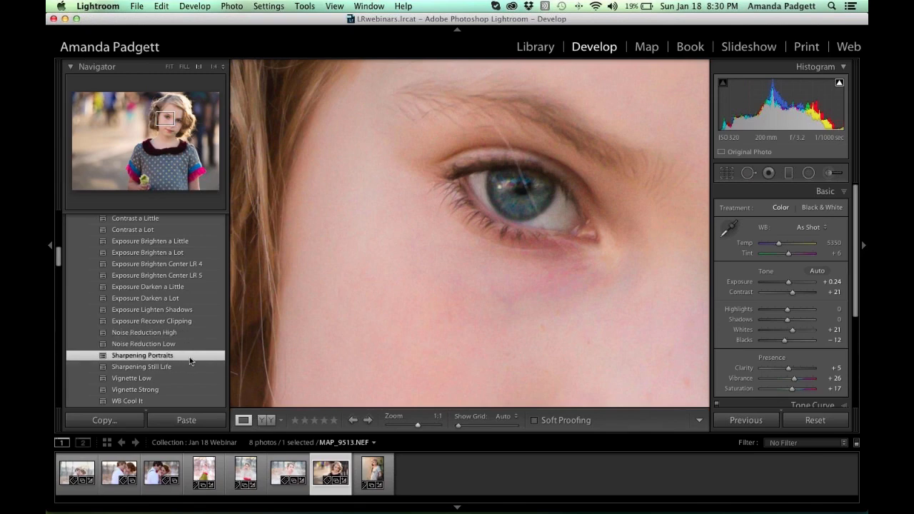
pyautogui.click(187, 378)
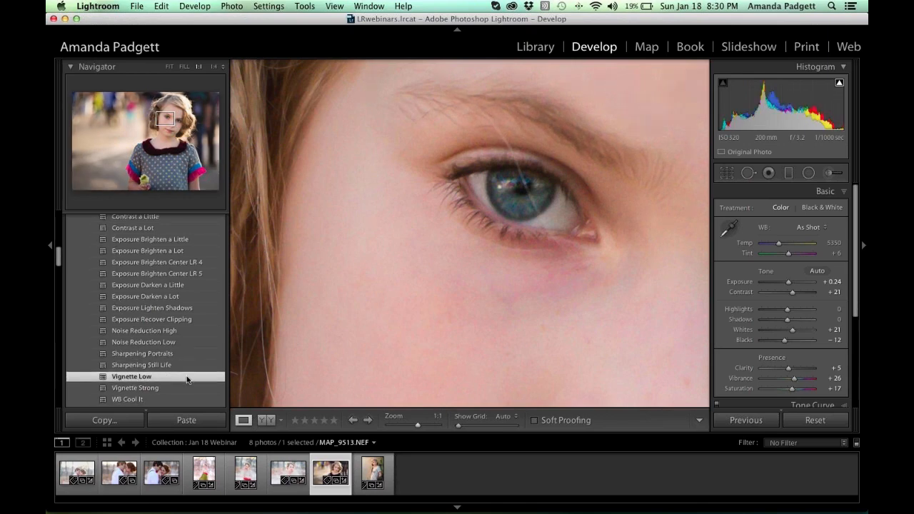
pyautogui.scroll(-3, 186, 375)
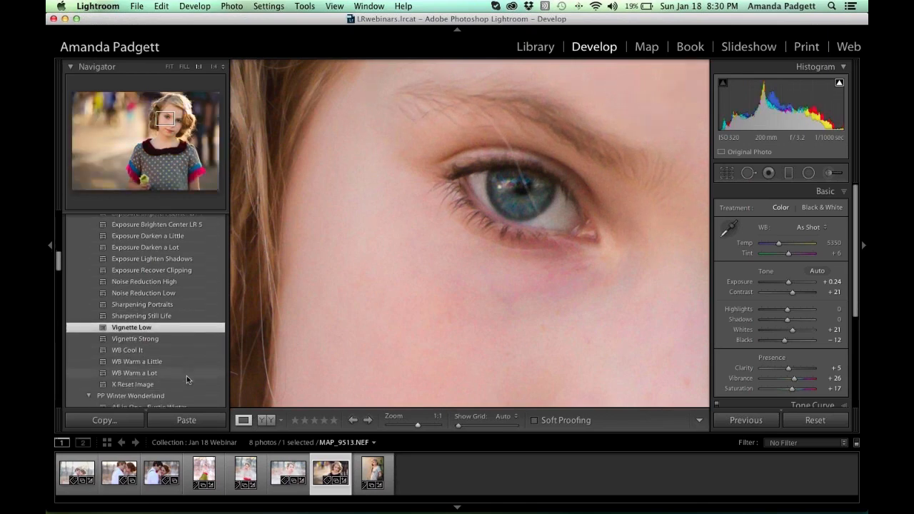
# - Fit the whole photo in view, hide the side panels, and compare the before and after versions side by side
pyautogui.press('super+equal')
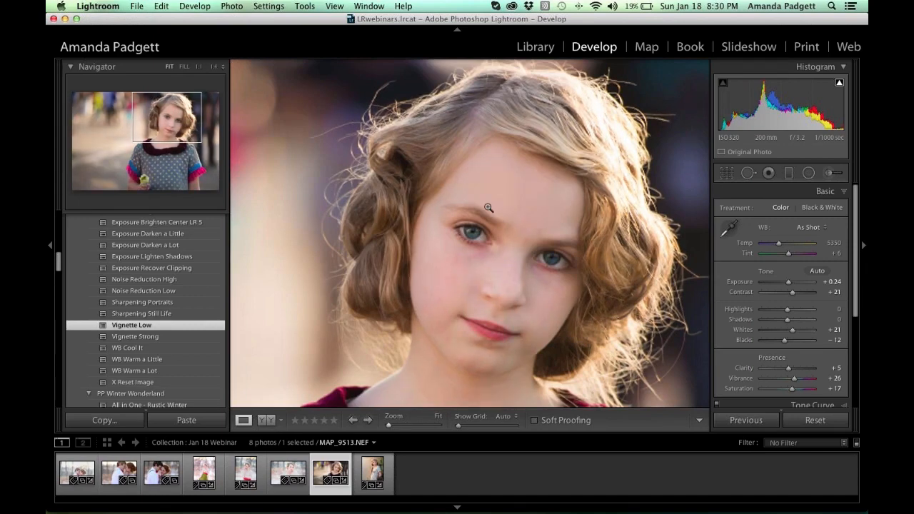
pyautogui.press('Tab')
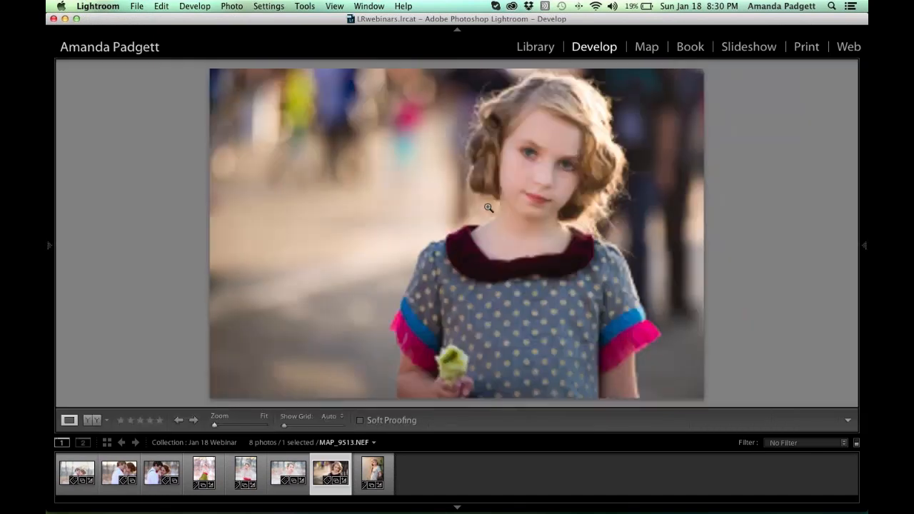
pyautogui.press('y')
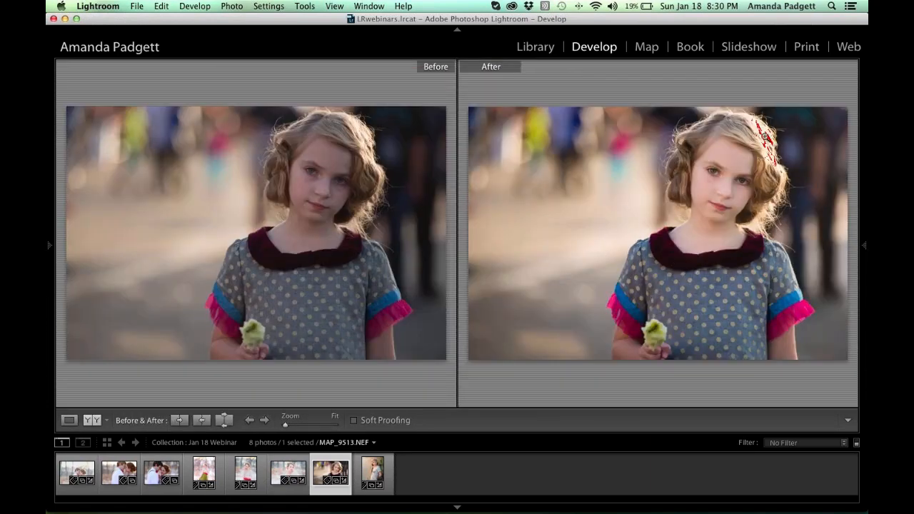
# - Bring back the preset list and expand the PP LR4-5 Clean and Creative Adv Workflow folder
pyautogui.moveTo(865, 399)
pyautogui.moveTo(49, 242)
pyautogui.scroll(-3, 109, 294)
pyautogui.scroll(10, 107, 294)
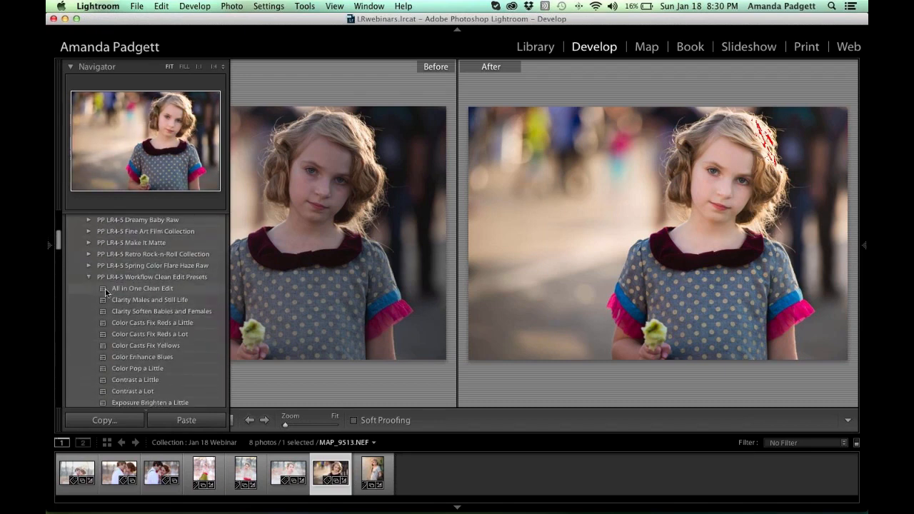
pyautogui.scroll(3, 95, 246)
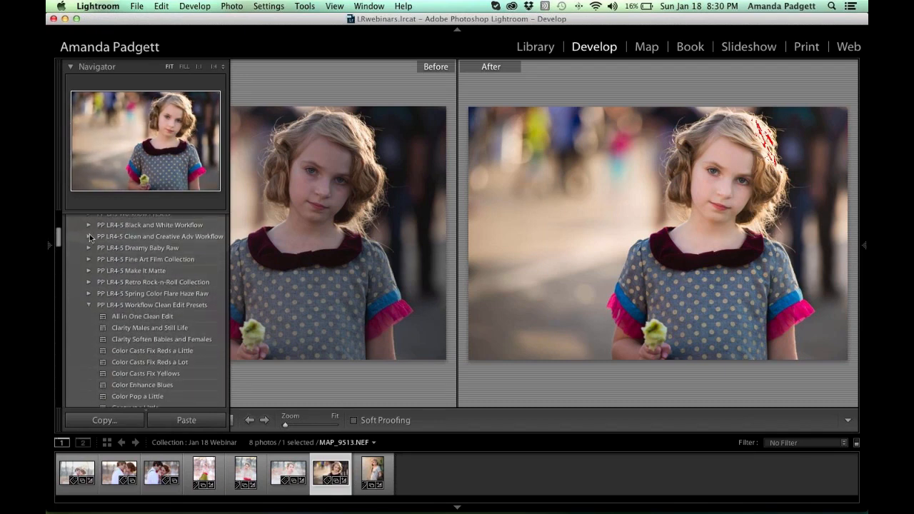
pyautogui.click(89, 237)
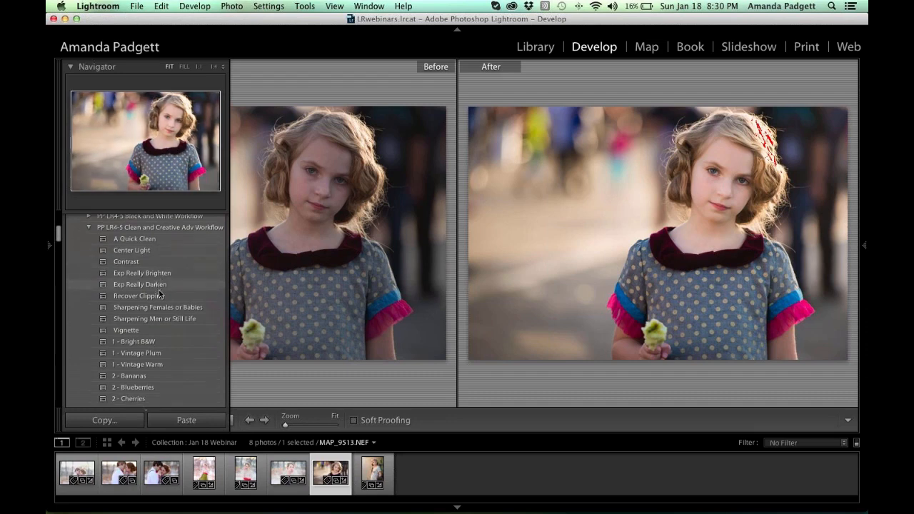
# - Try the 1 - Vintage Warm and 2 - Strawberries presets, and undo both together with the Vignette Low preset
pyautogui.scroll(-3, 158, 298)
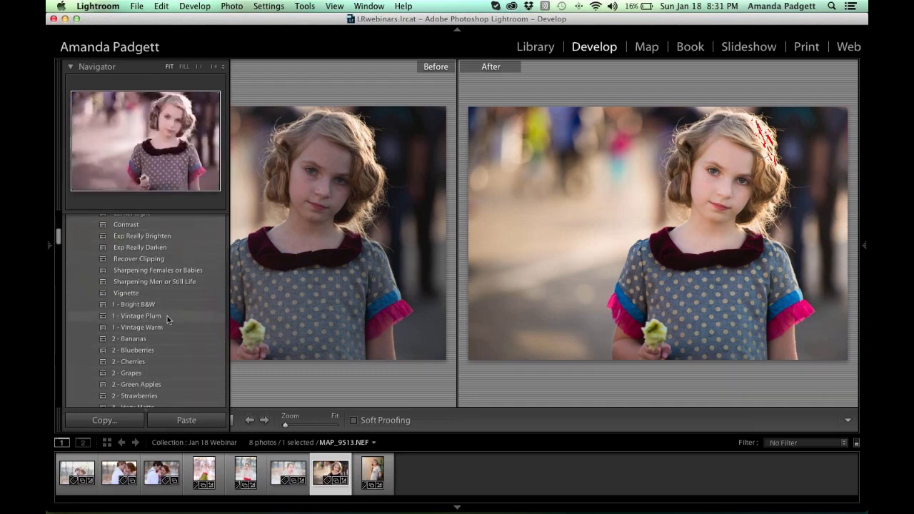
pyautogui.click(169, 327)
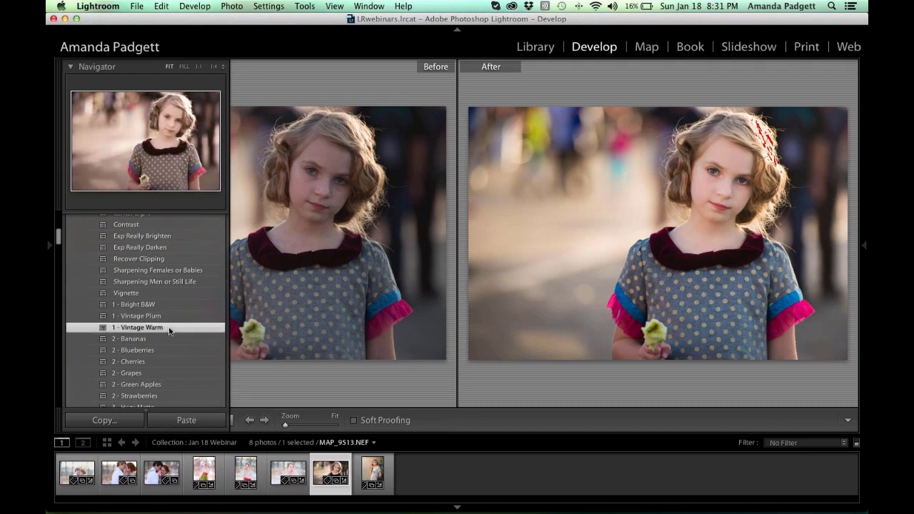
pyautogui.scroll(-5, 168, 327)
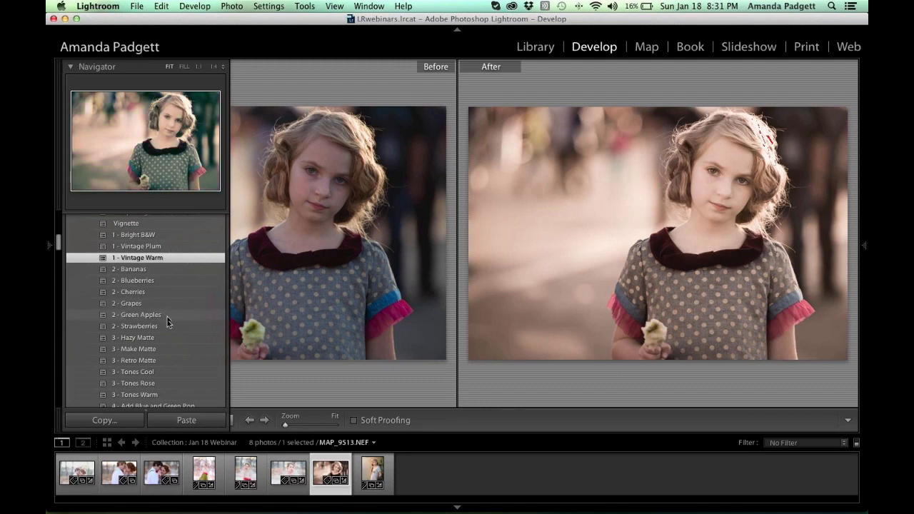
pyautogui.click(167, 326)
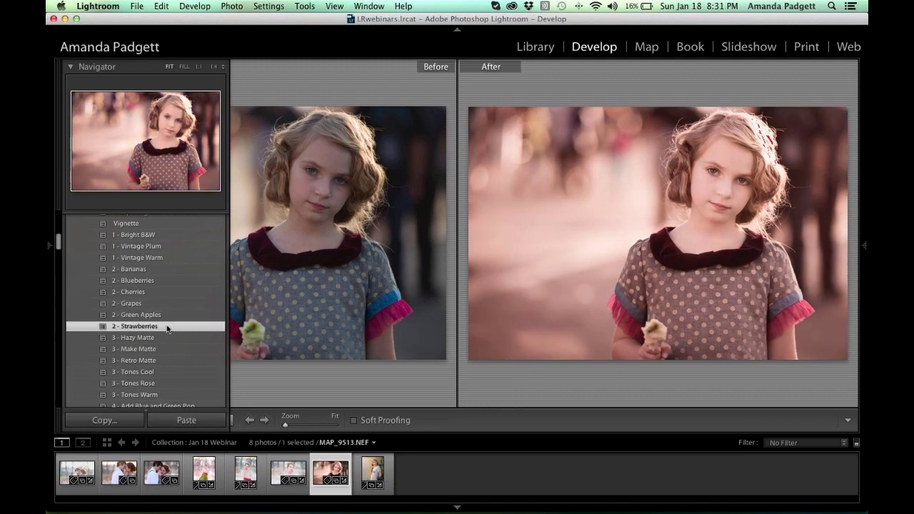
pyautogui.press('super+z')
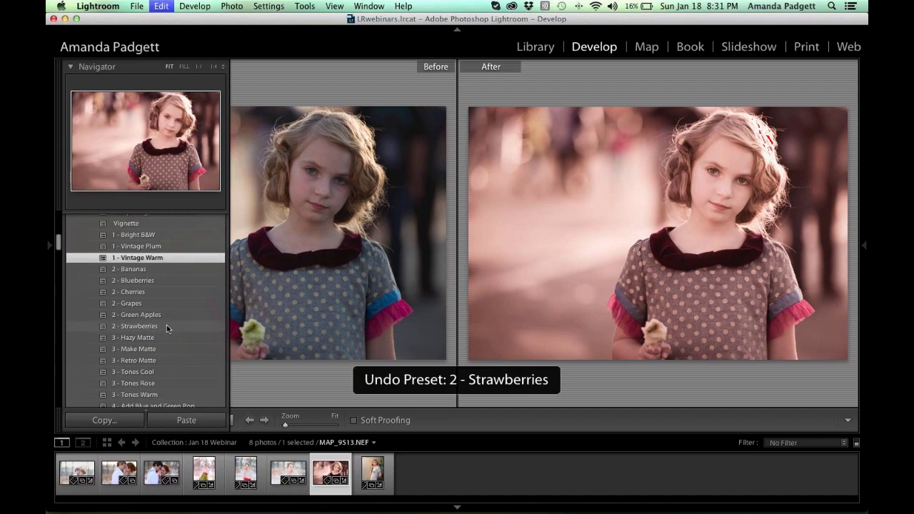
pyautogui.press('super+z')
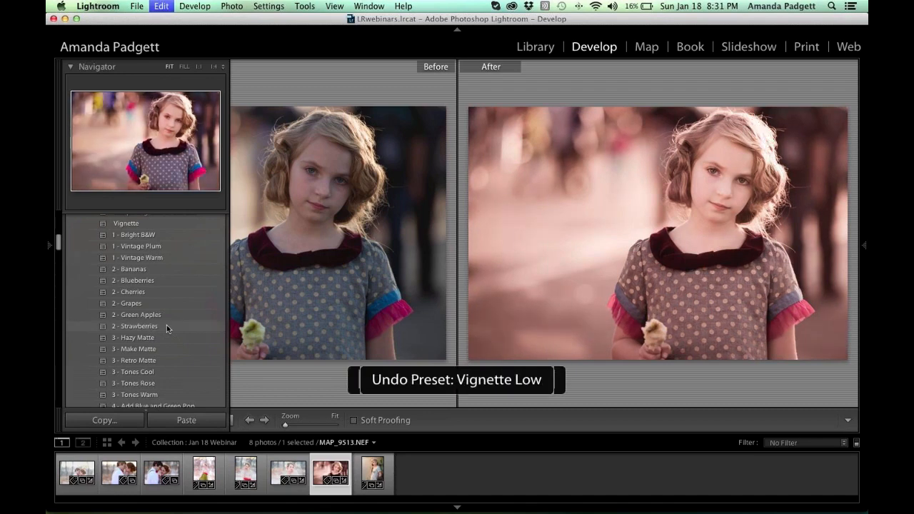
# - Apply the 2 - Blueberries preset and layer the 3 - Hazy Matte preset over it
pyautogui.click(170, 280)
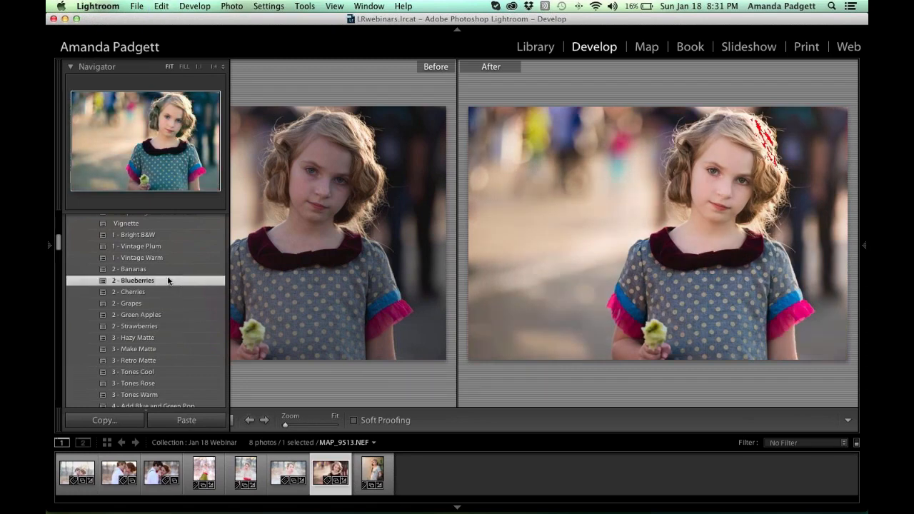
pyautogui.scroll(-4, 171, 298)
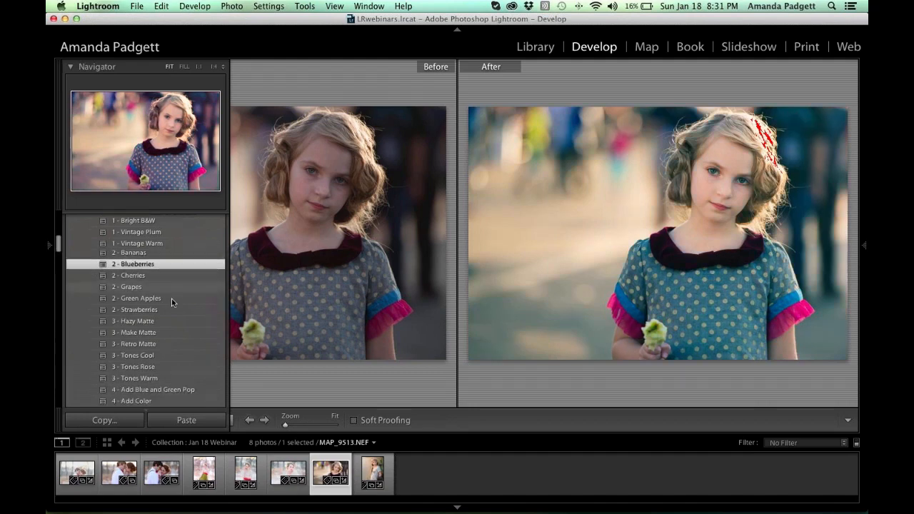
pyautogui.scroll(-1, 171, 298)
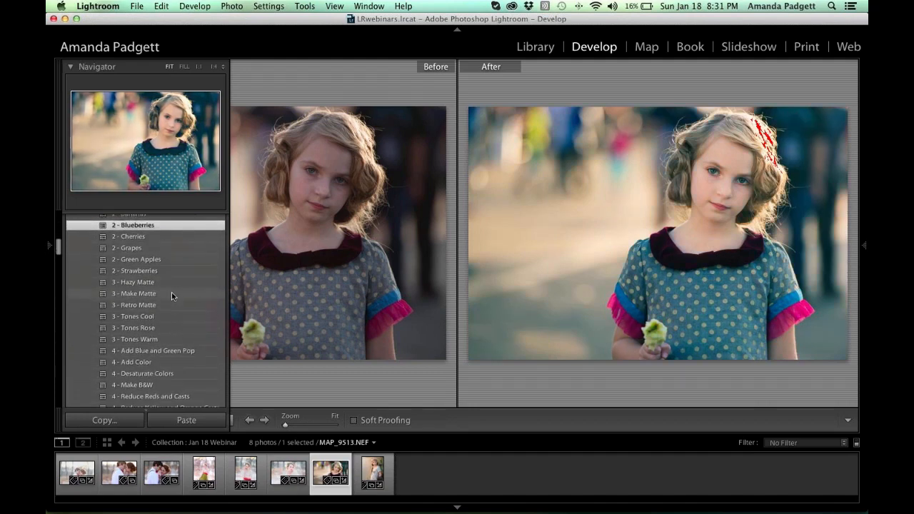
pyautogui.click(173, 283)
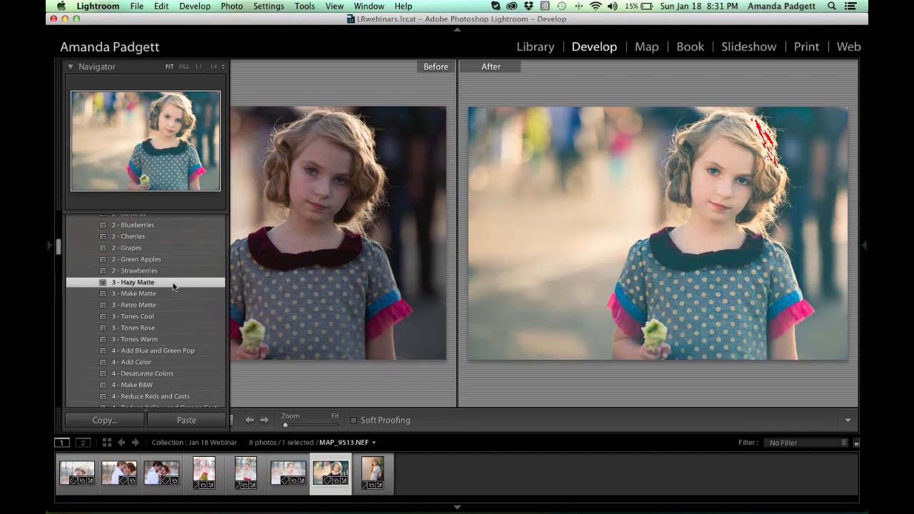
# - Try the 5 - Add Pink Light, Add Pink Tone and Add Warm Light presets, and apply 5 - Add Cool Light
pyautogui.scroll(-3, 172, 286)
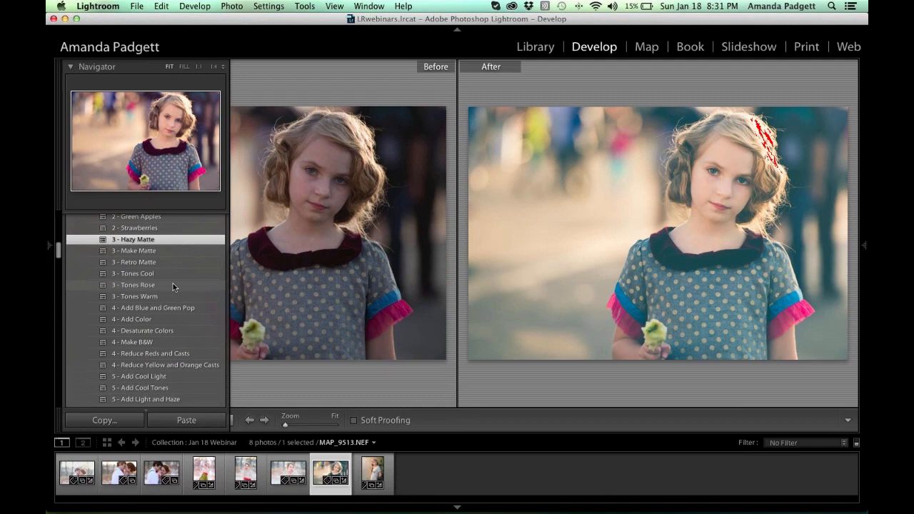
pyautogui.scroll(-3, 173, 286)
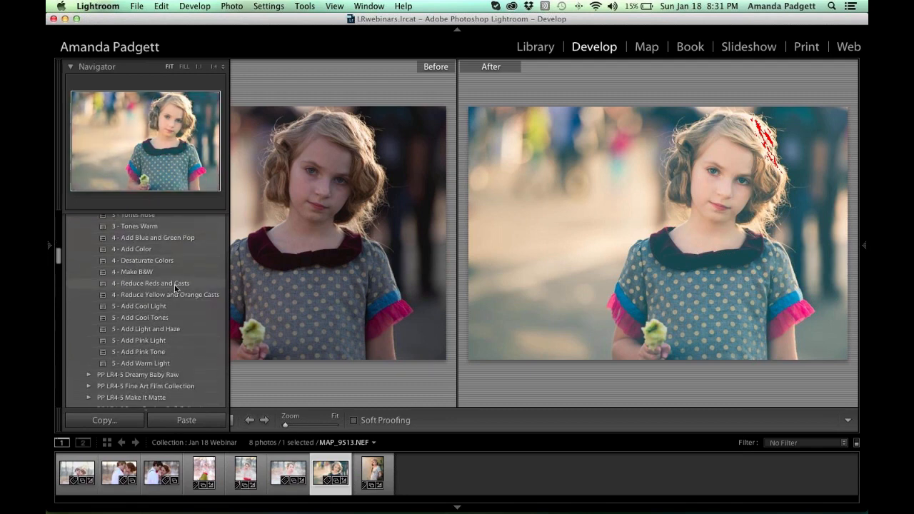
pyautogui.click(176, 341)
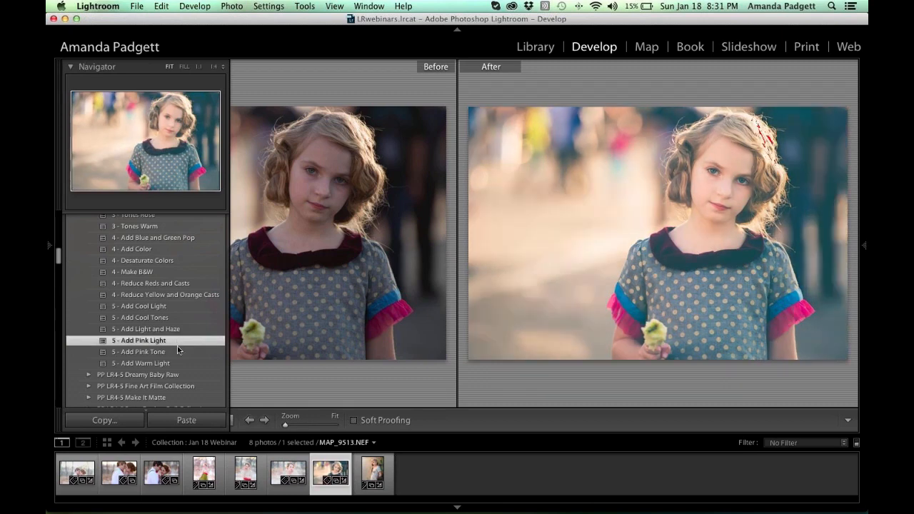
pyautogui.click(178, 352)
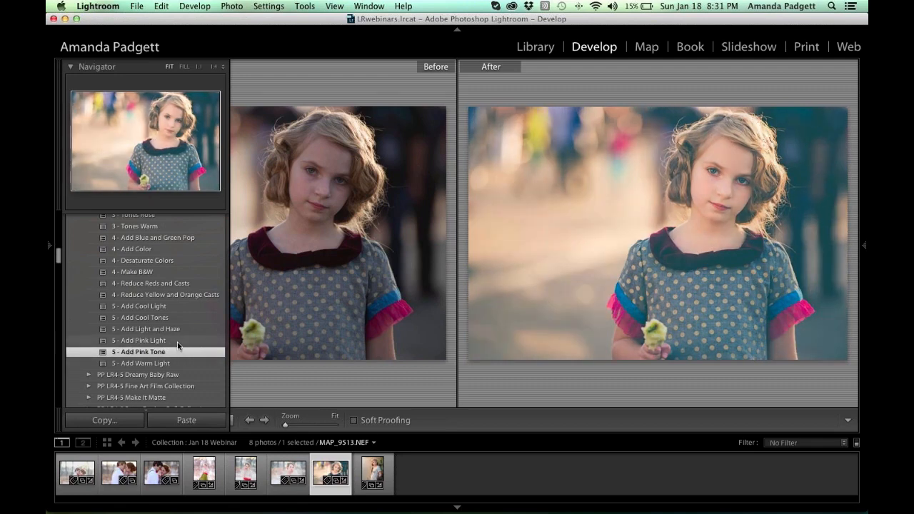
pyautogui.click(174, 364)
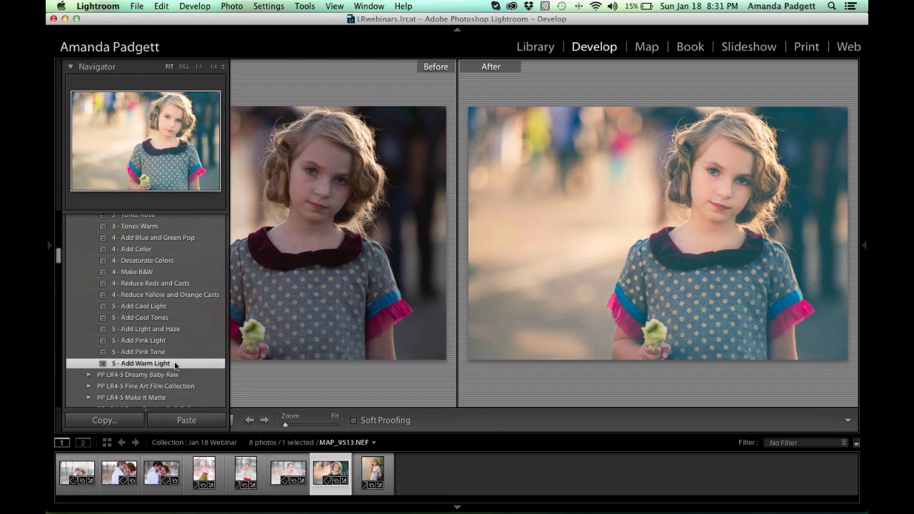
pyautogui.click(178, 308)
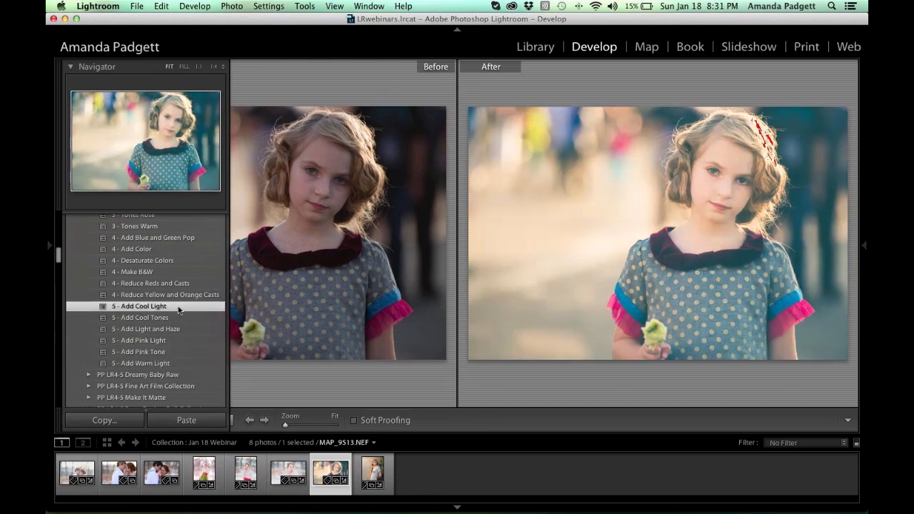